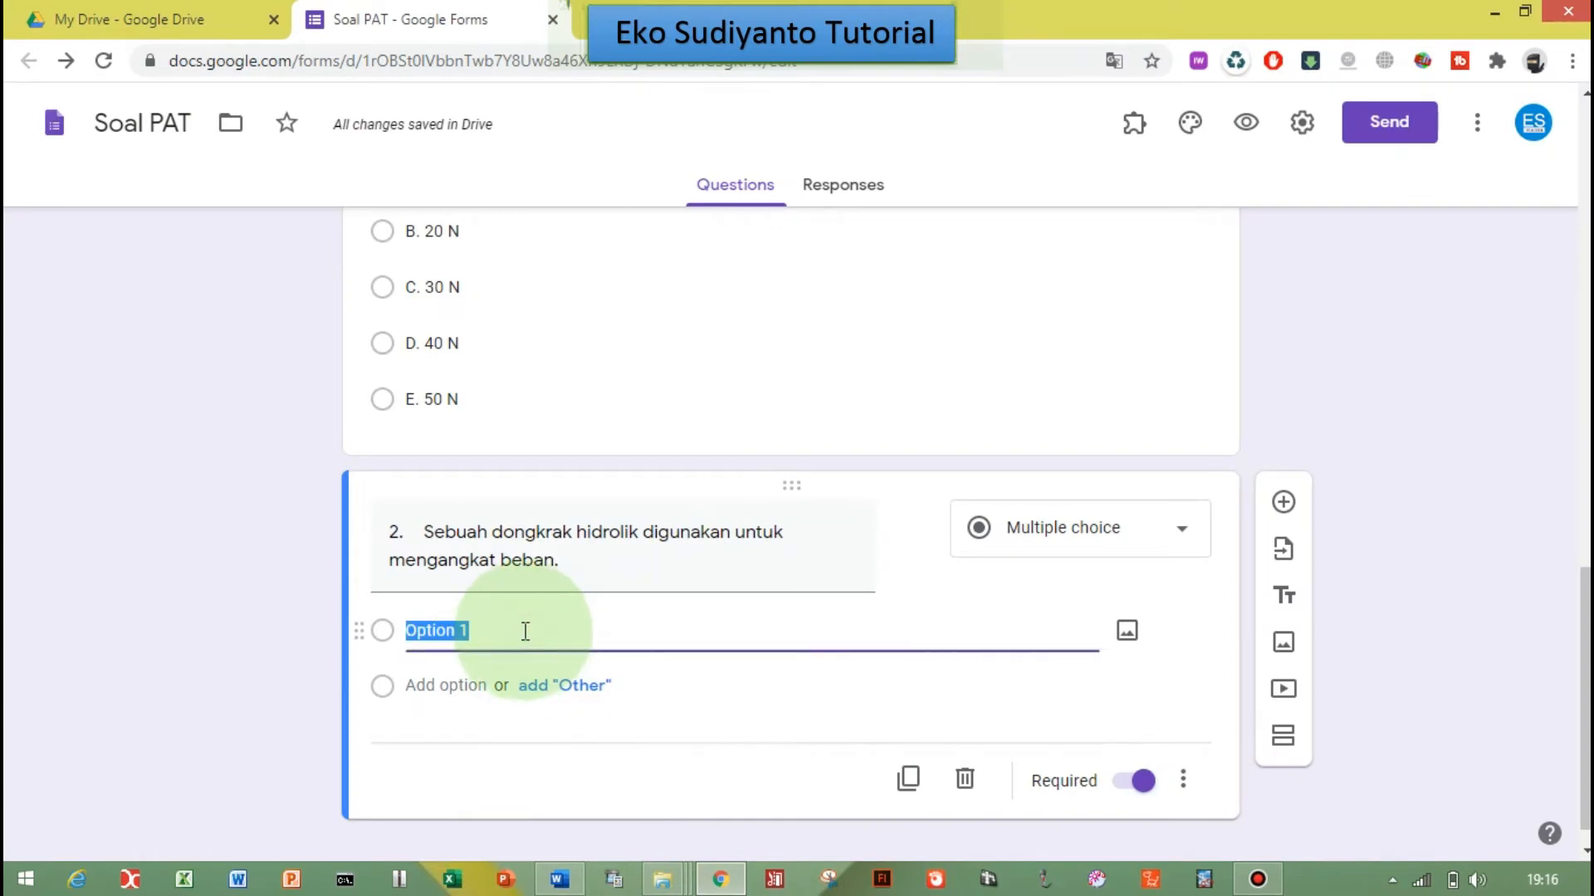
# Step: Fill question 2's options with A. 10 N through E. 50 N pasted from the Word sheet
pyautogui.write('A. 10 N B. 20 N C. 30 N')
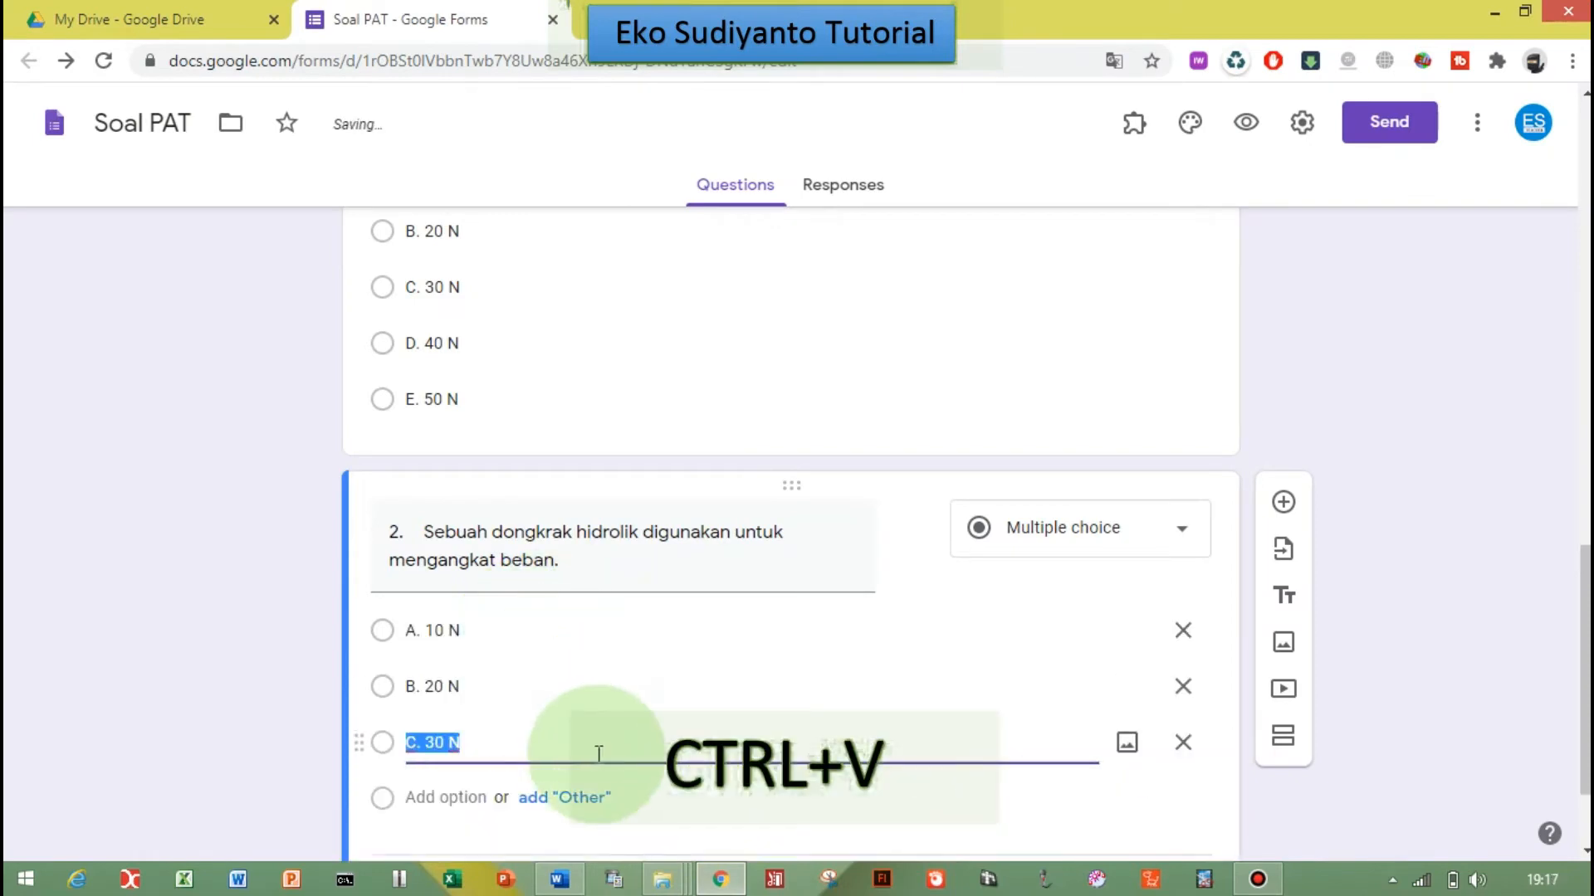
pyautogui.press('Return')
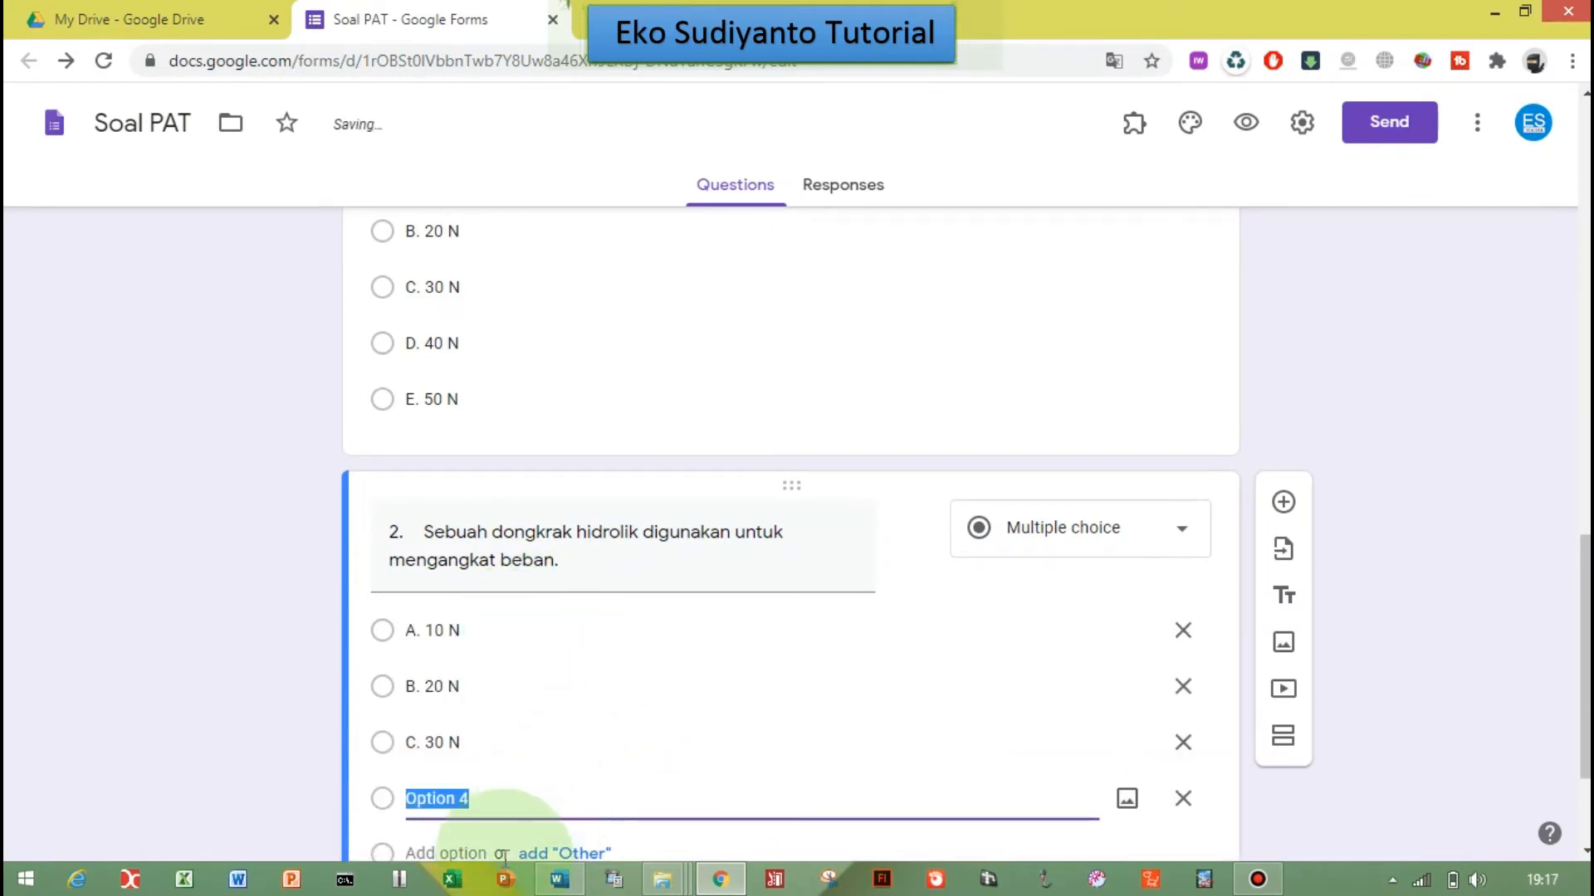
pyautogui.click(560, 879)
pyautogui.hotkey('ctrl', 'c')
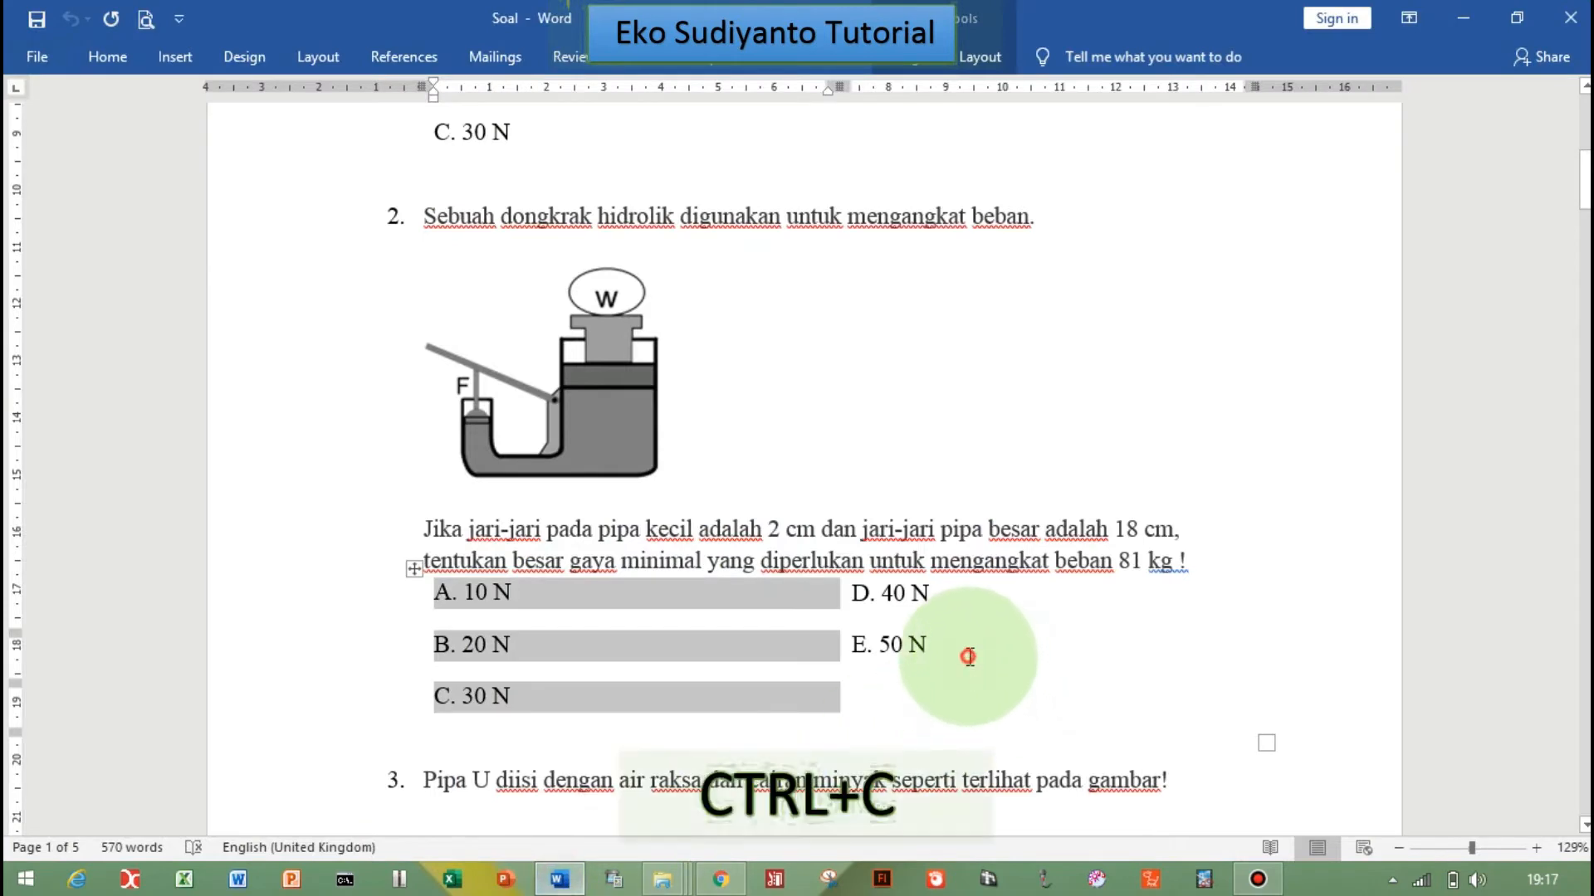
pyautogui.moveTo(954, 651); pyautogui.dragTo(867, 608)
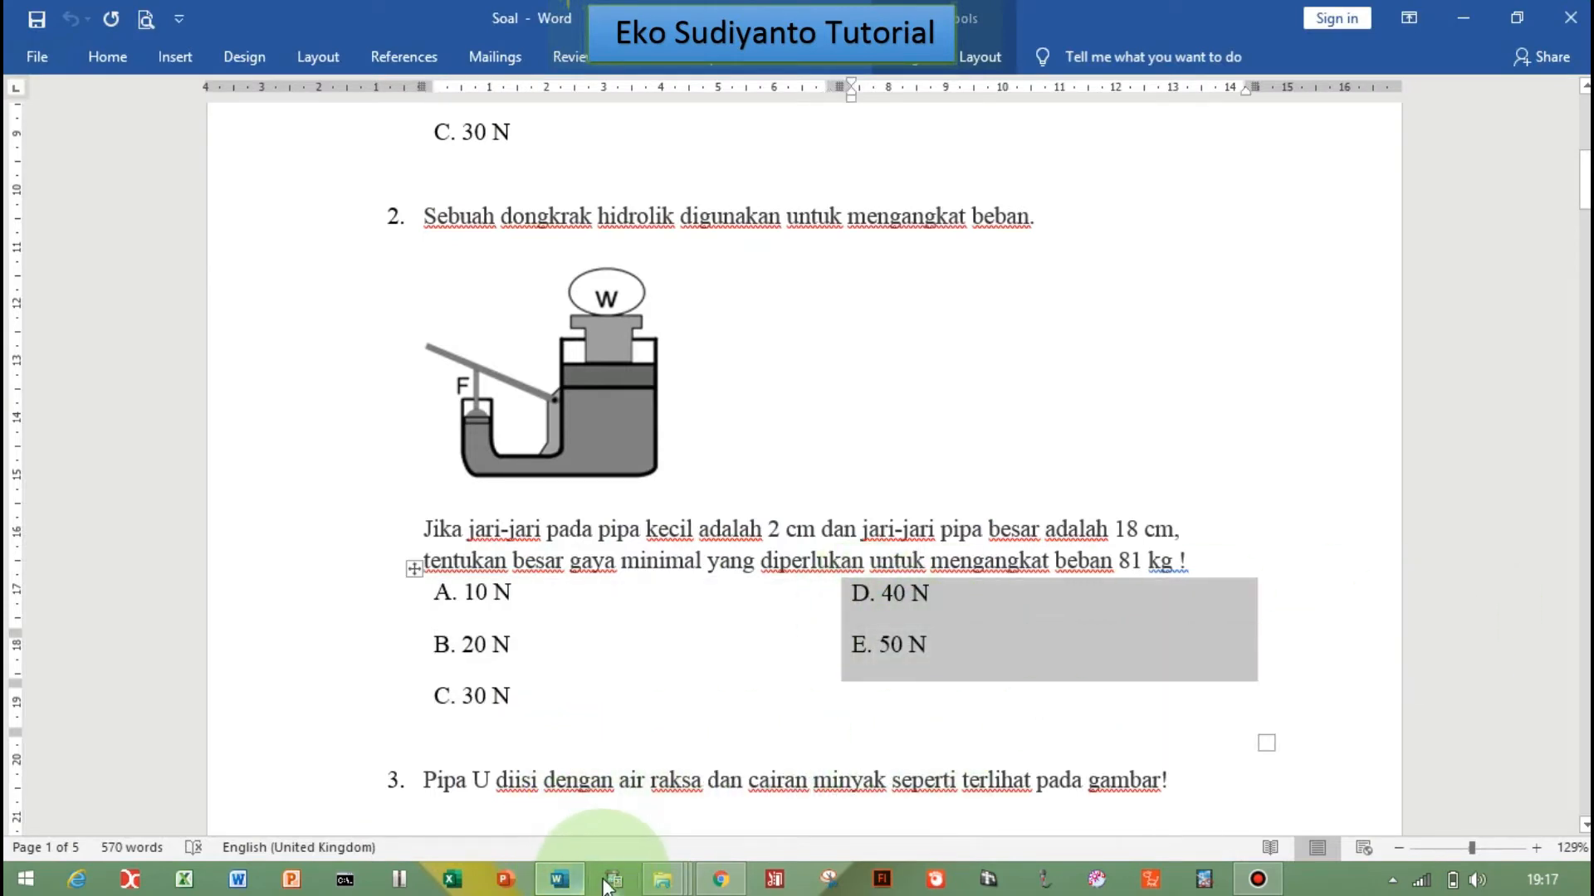
pyautogui.click(561, 880)
pyautogui.click(601, 791)
pyautogui.hotkey('ctrl', 'v')
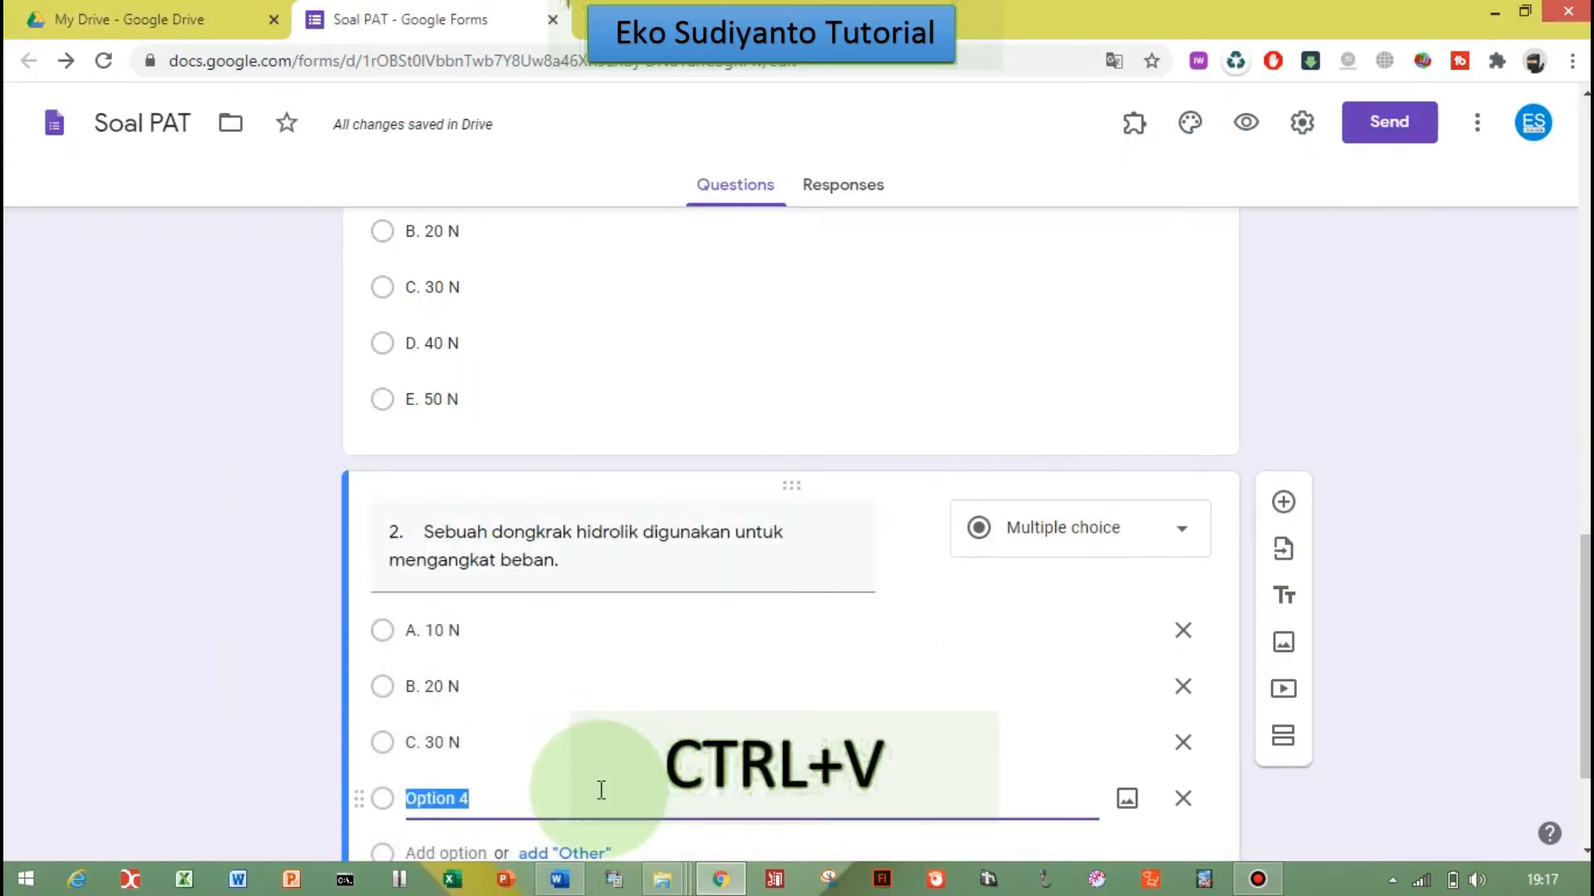
pyautogui.click(1476, 577)
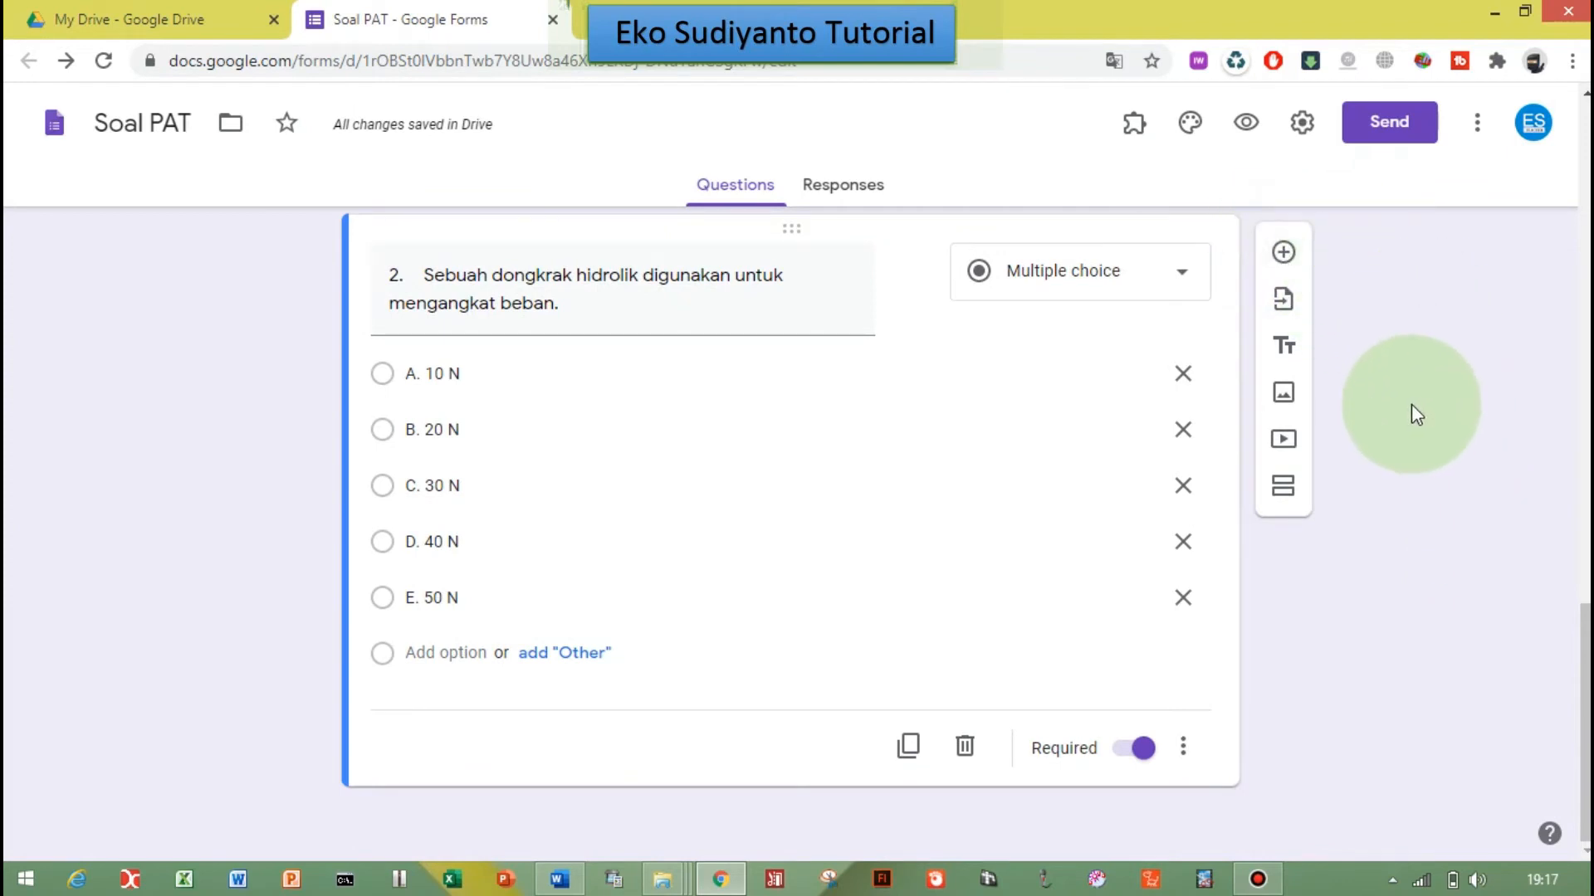
pyautogui.moveTo(996, 307)
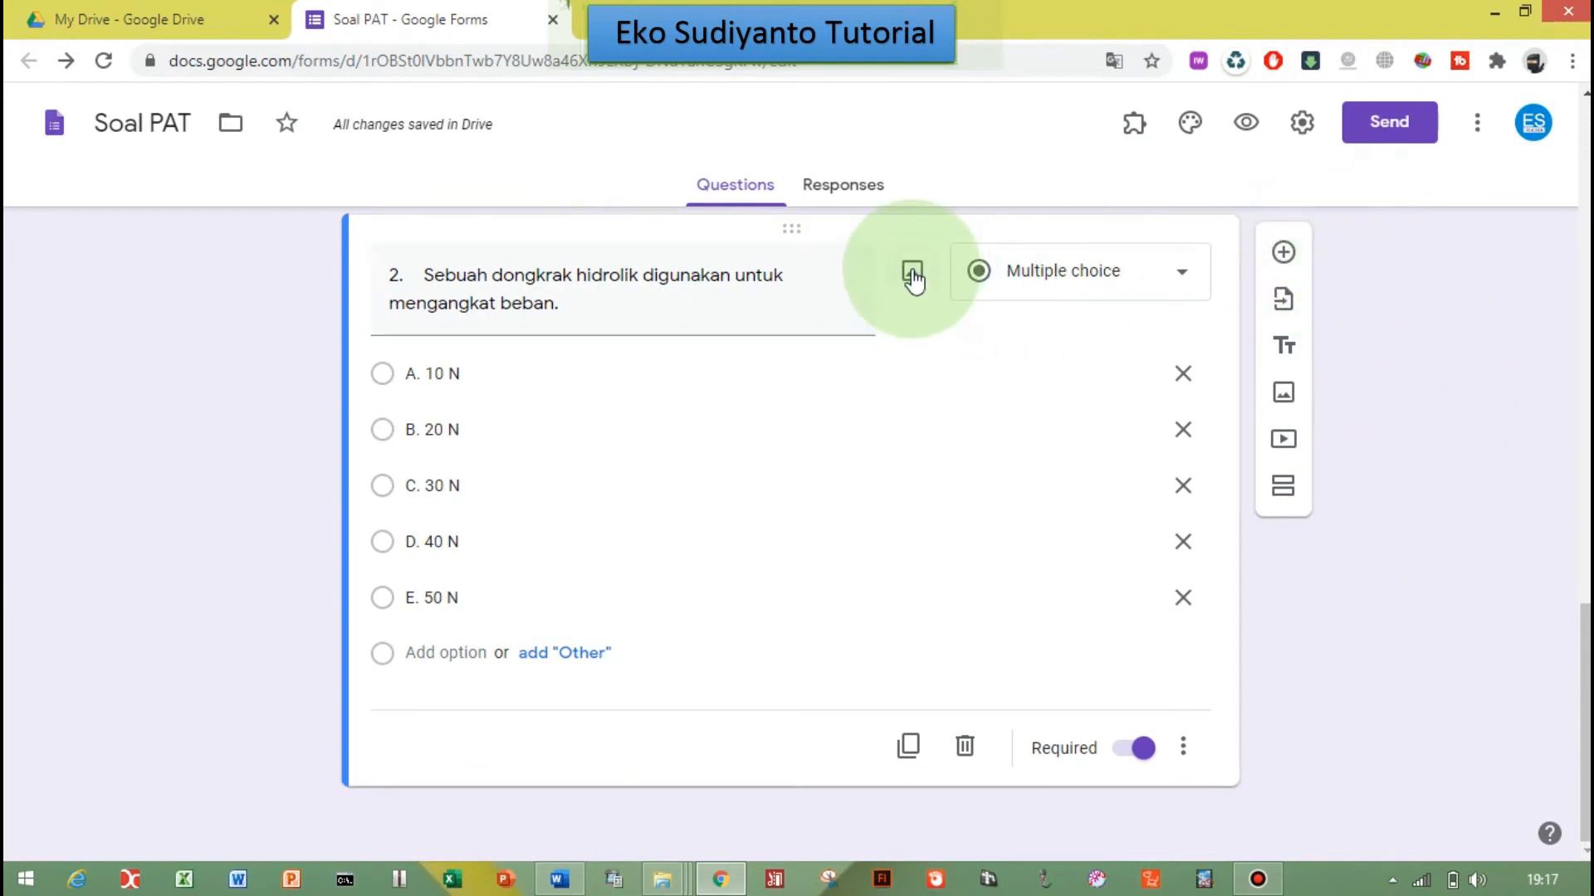
# Step: Upload image 01 from D:\google form aset beneath question 1's text
pyautogui.scroll(8, 1411, 493)
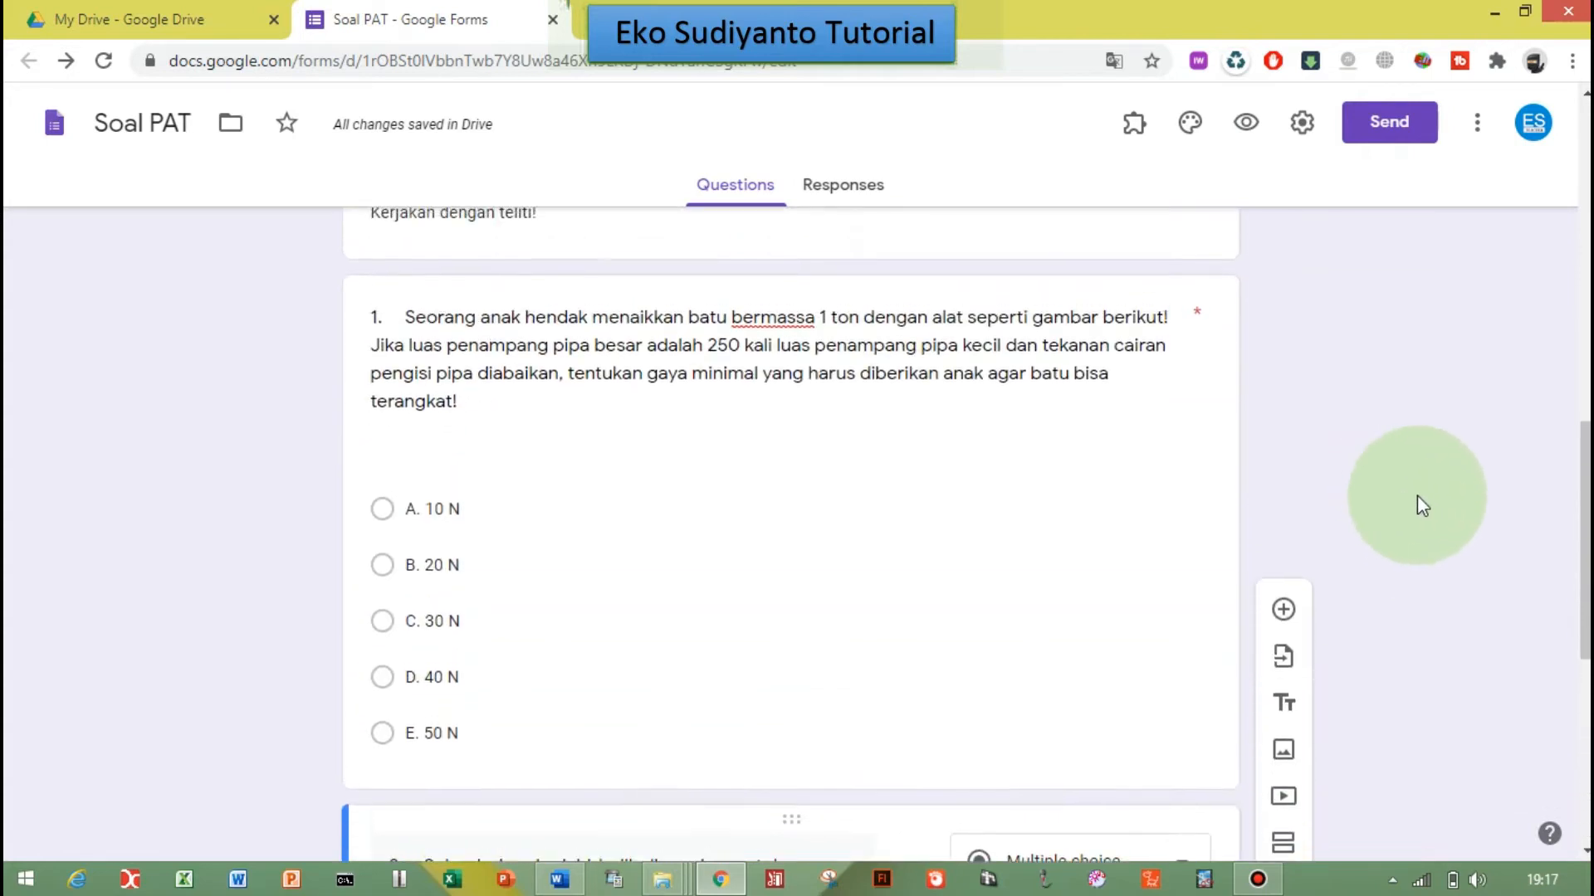
pyautogui.scroll(-1, 1417, 495)
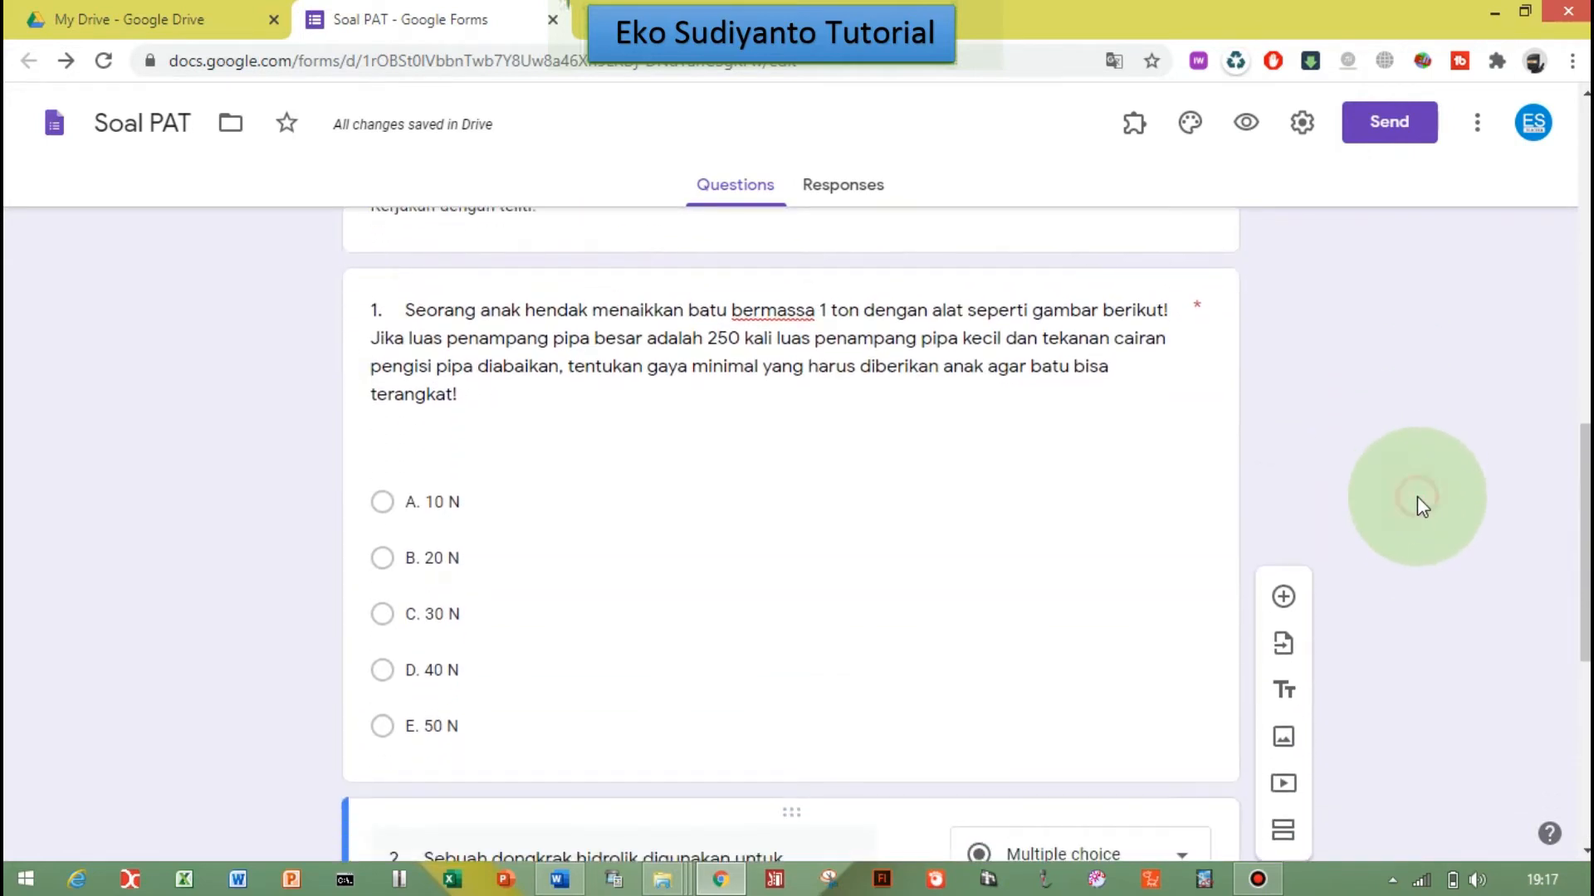
pyautogui.click(581, 883)
pyautogui.scroll(5, 1411, 465)
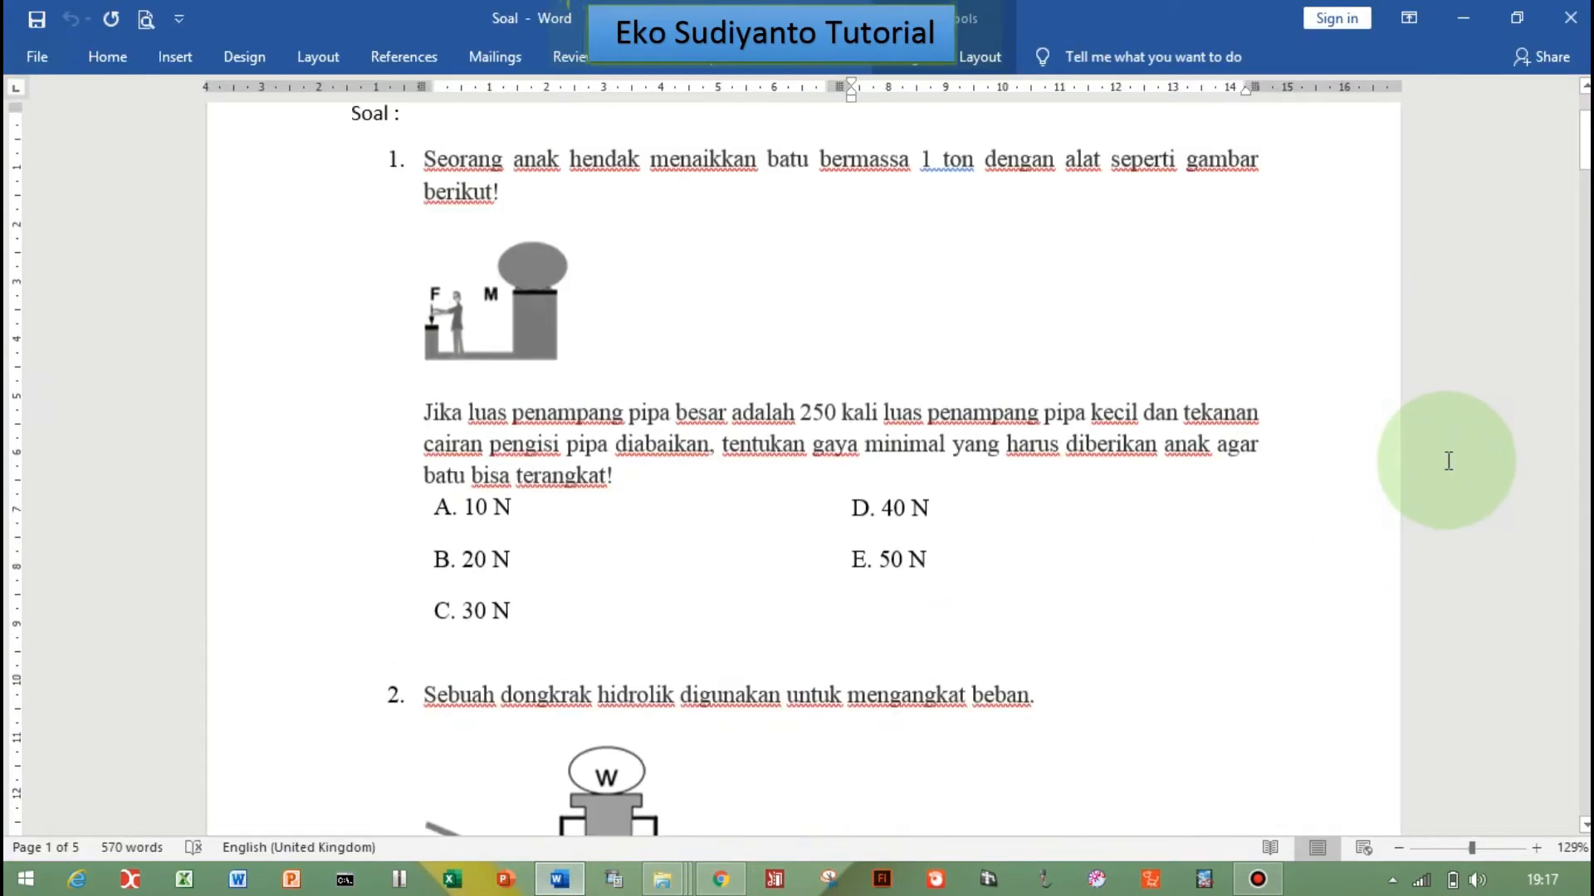
pyautogui.click(721, 880)
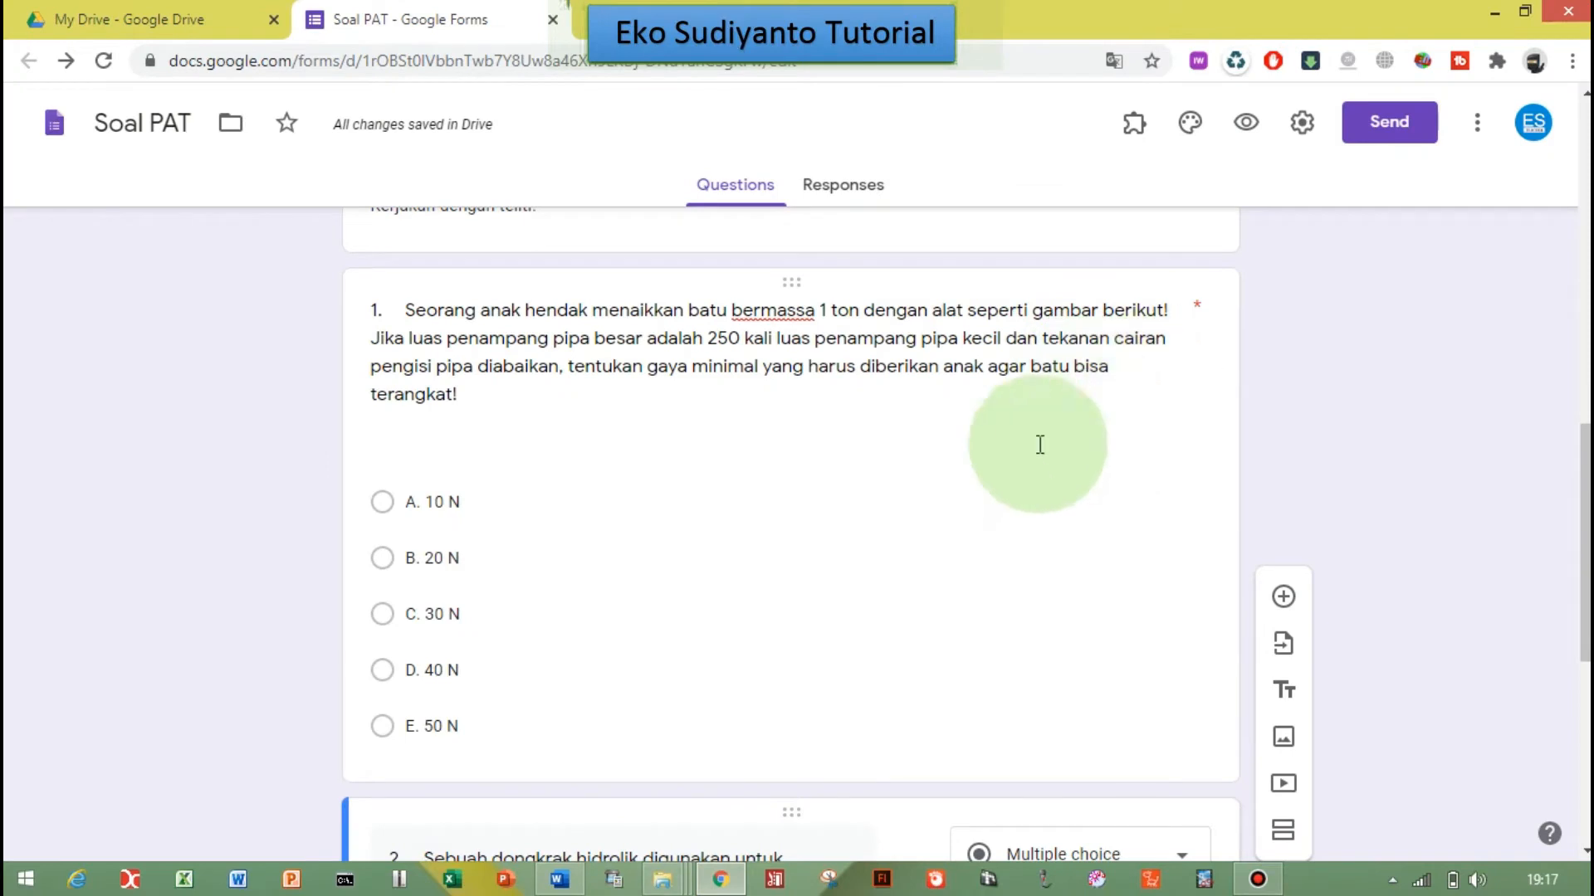
pyautogui.click(946, 390)
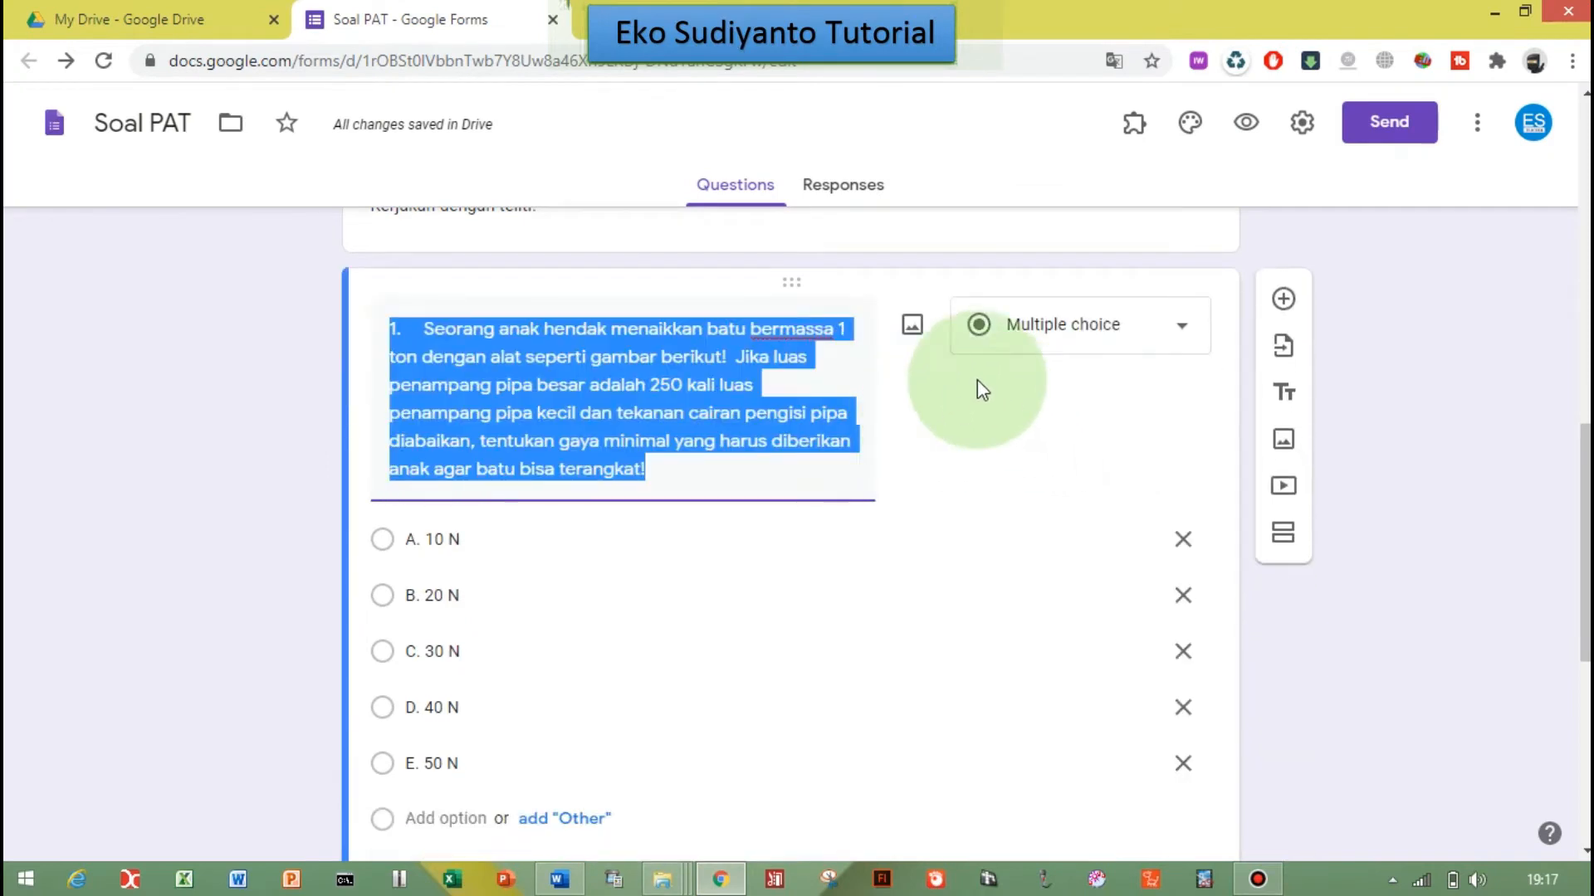
pyautogui.click(912, 324)
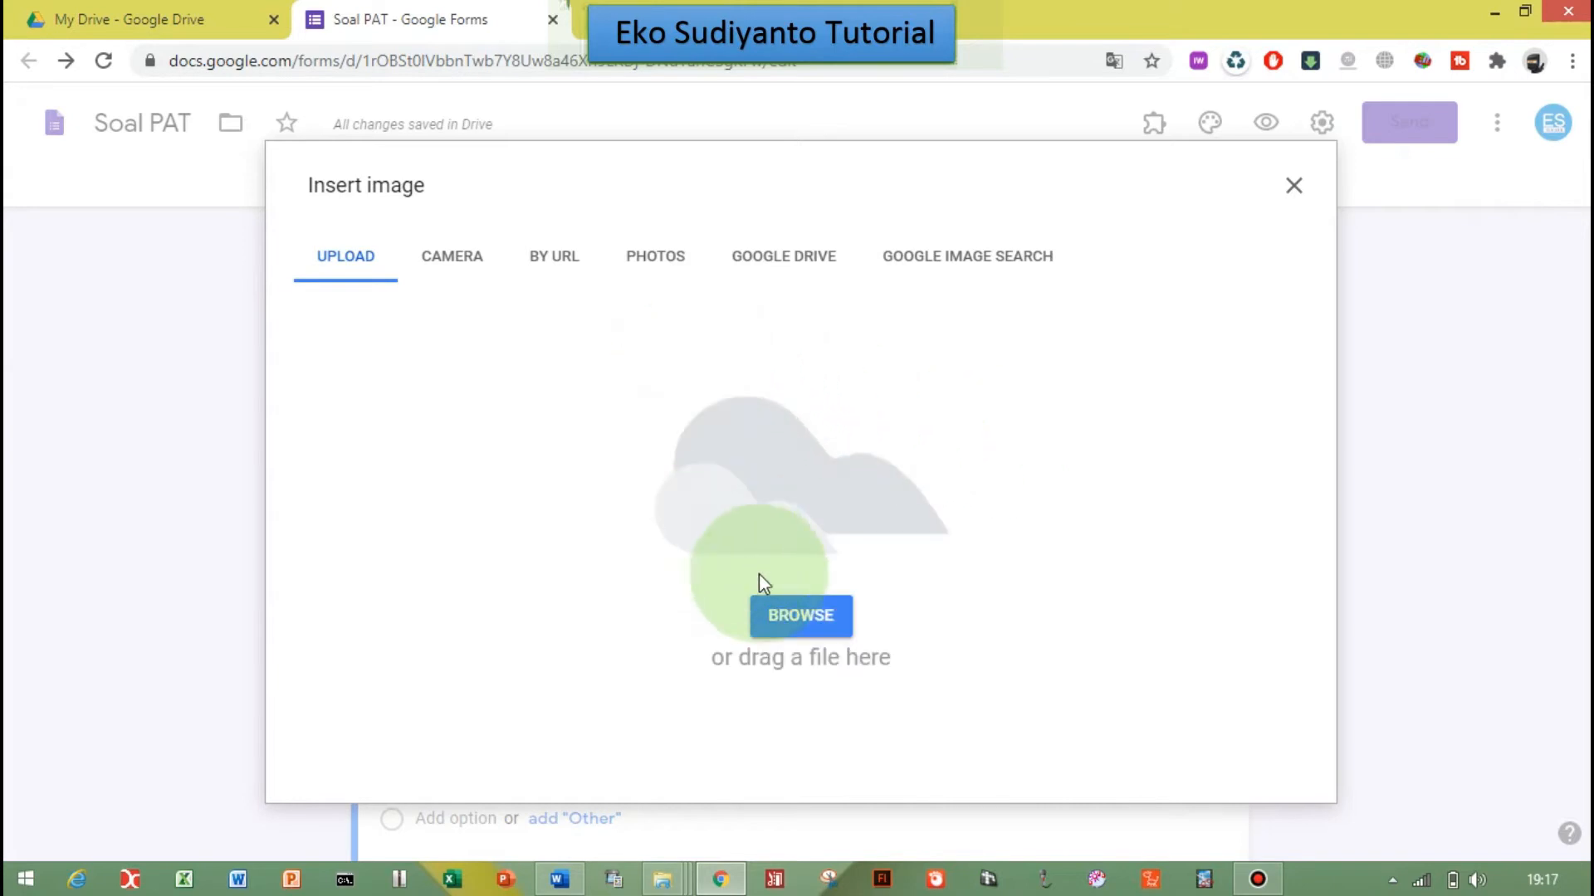
pyautogui.click(785, 616)
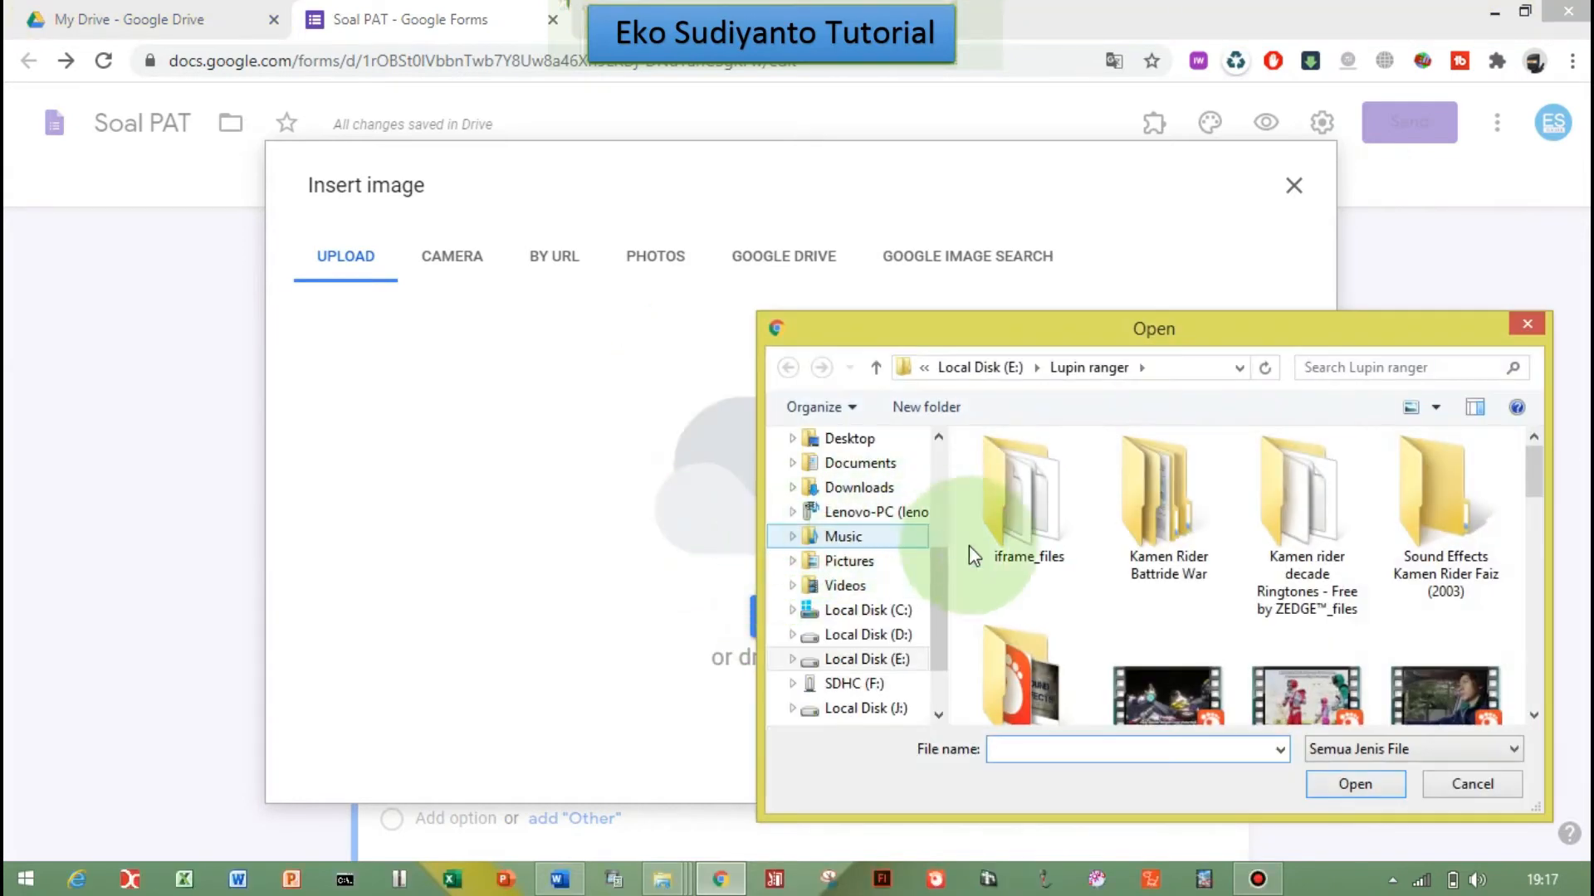
pyautogui.click(897, 638)
pyautogui.click(1020, 528)
pyautogui.doubleClick(1020, 527)
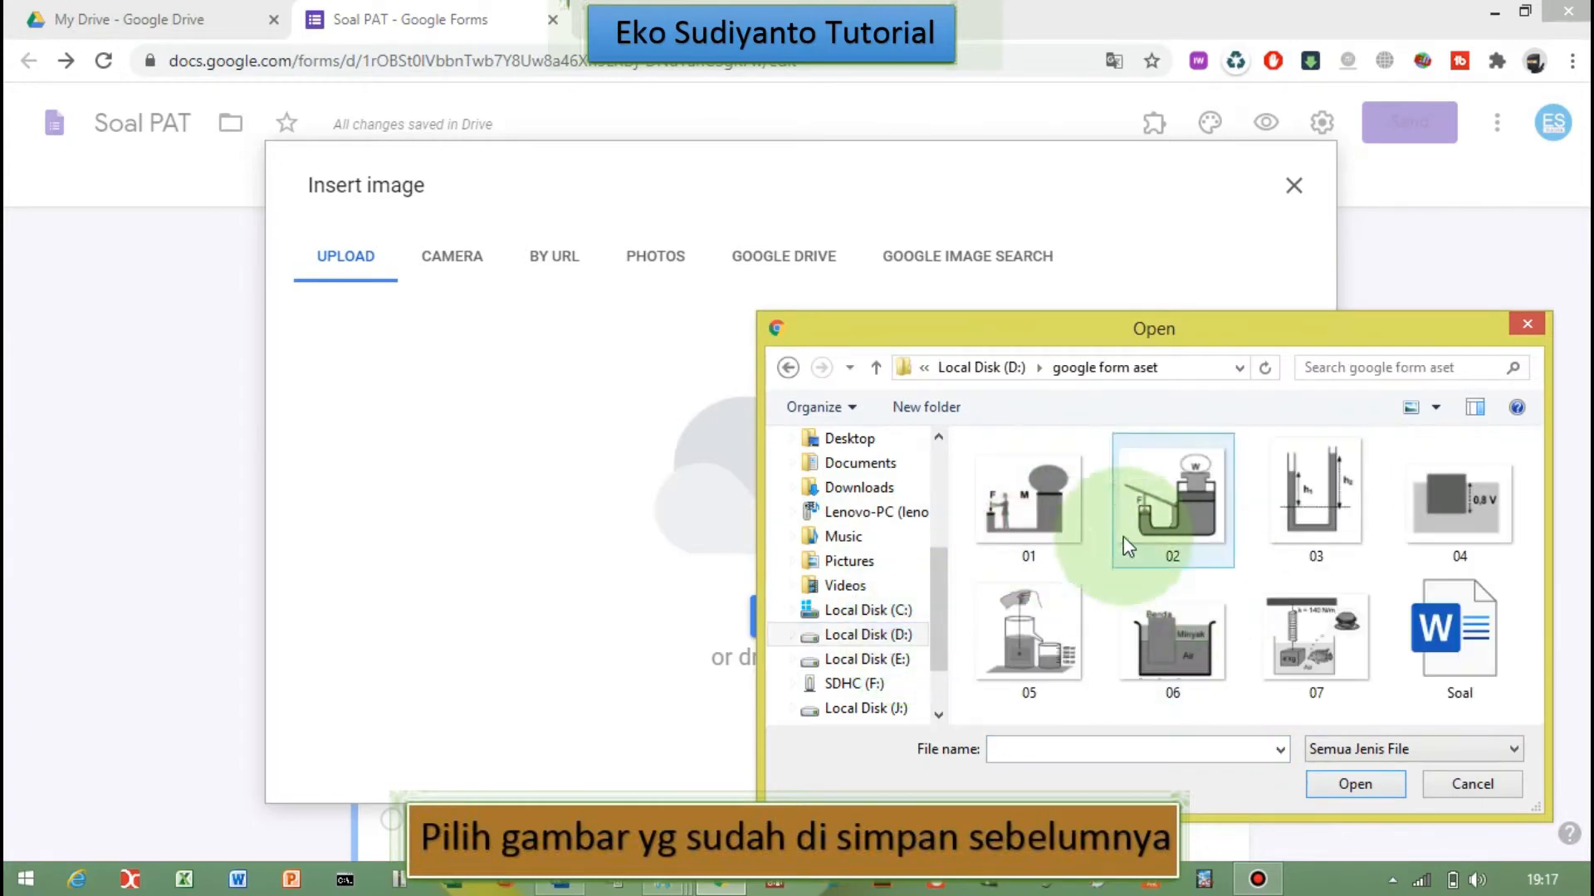
pyautogui.click(1042, 510)
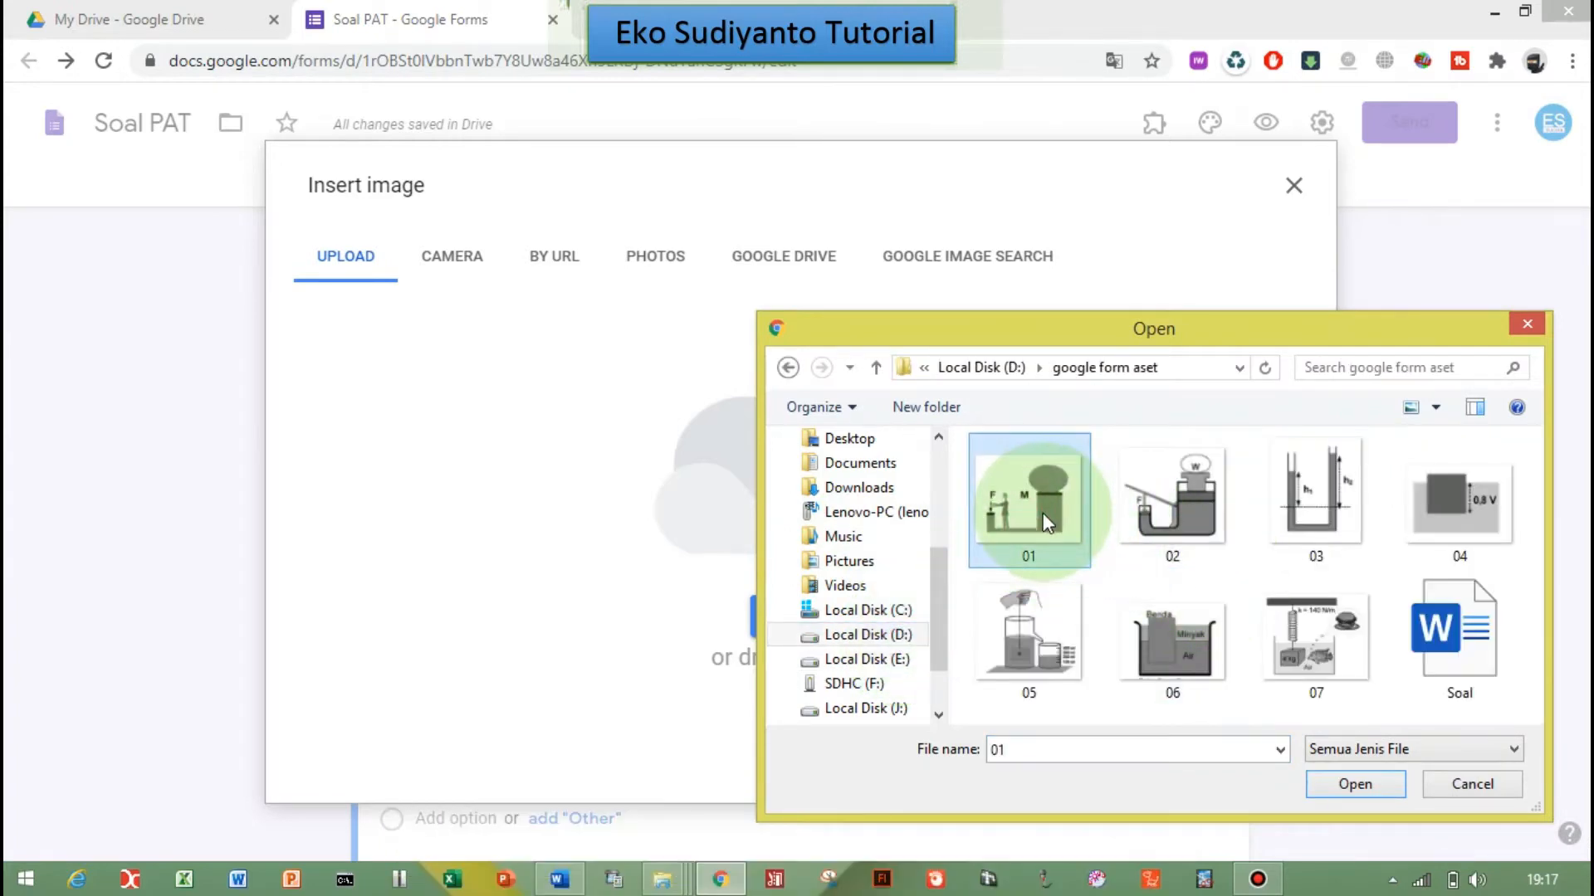
pyautogui.click(1354, 785)
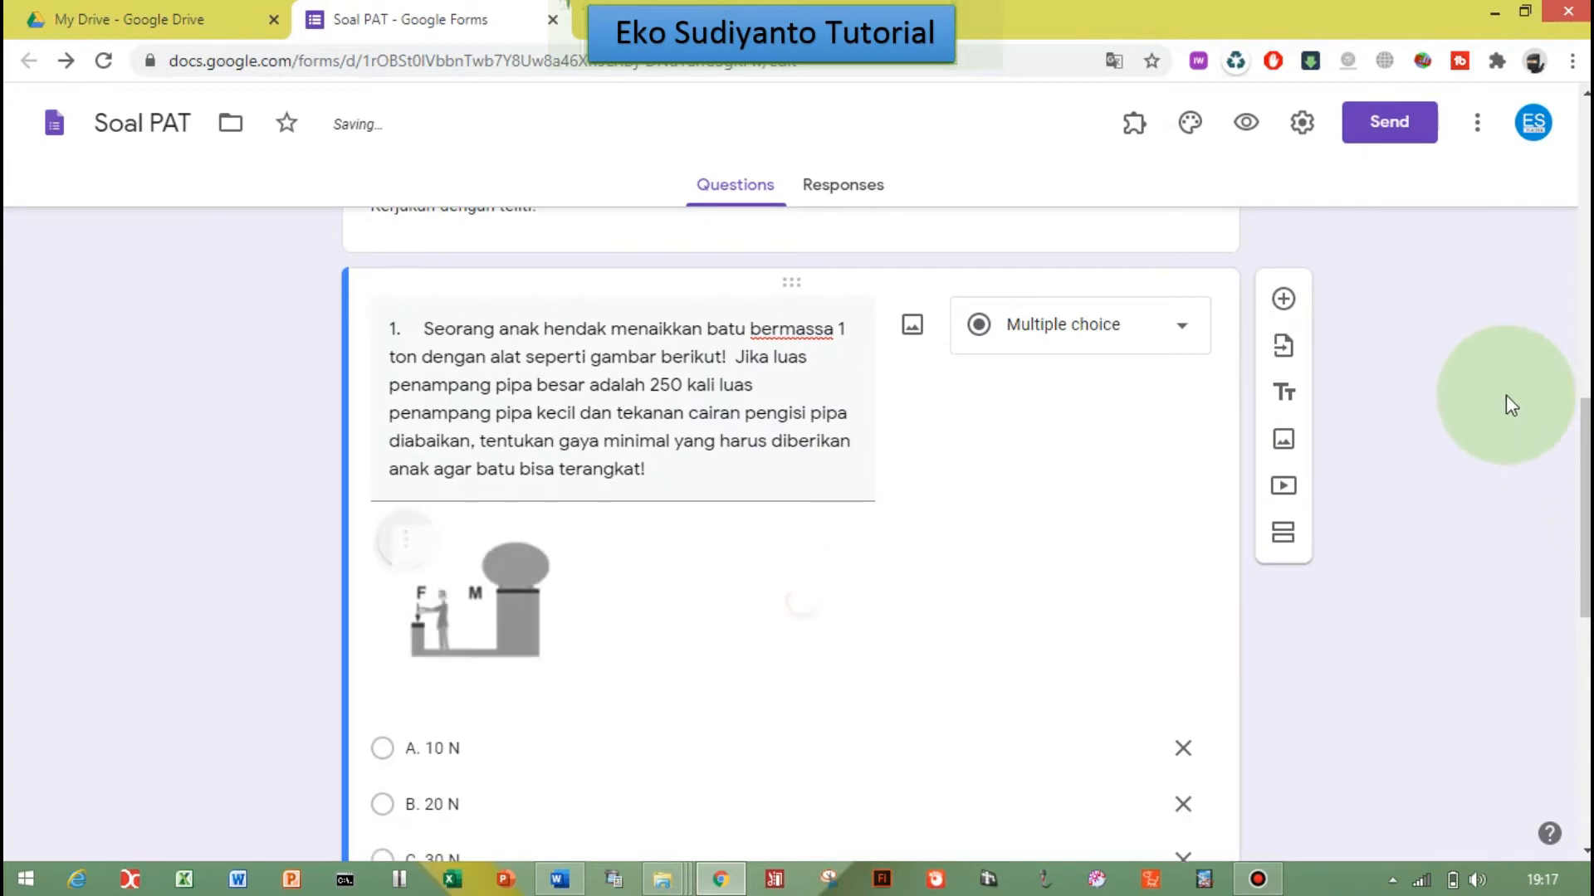
pyautogui.scroll(-1, 1509, 404)
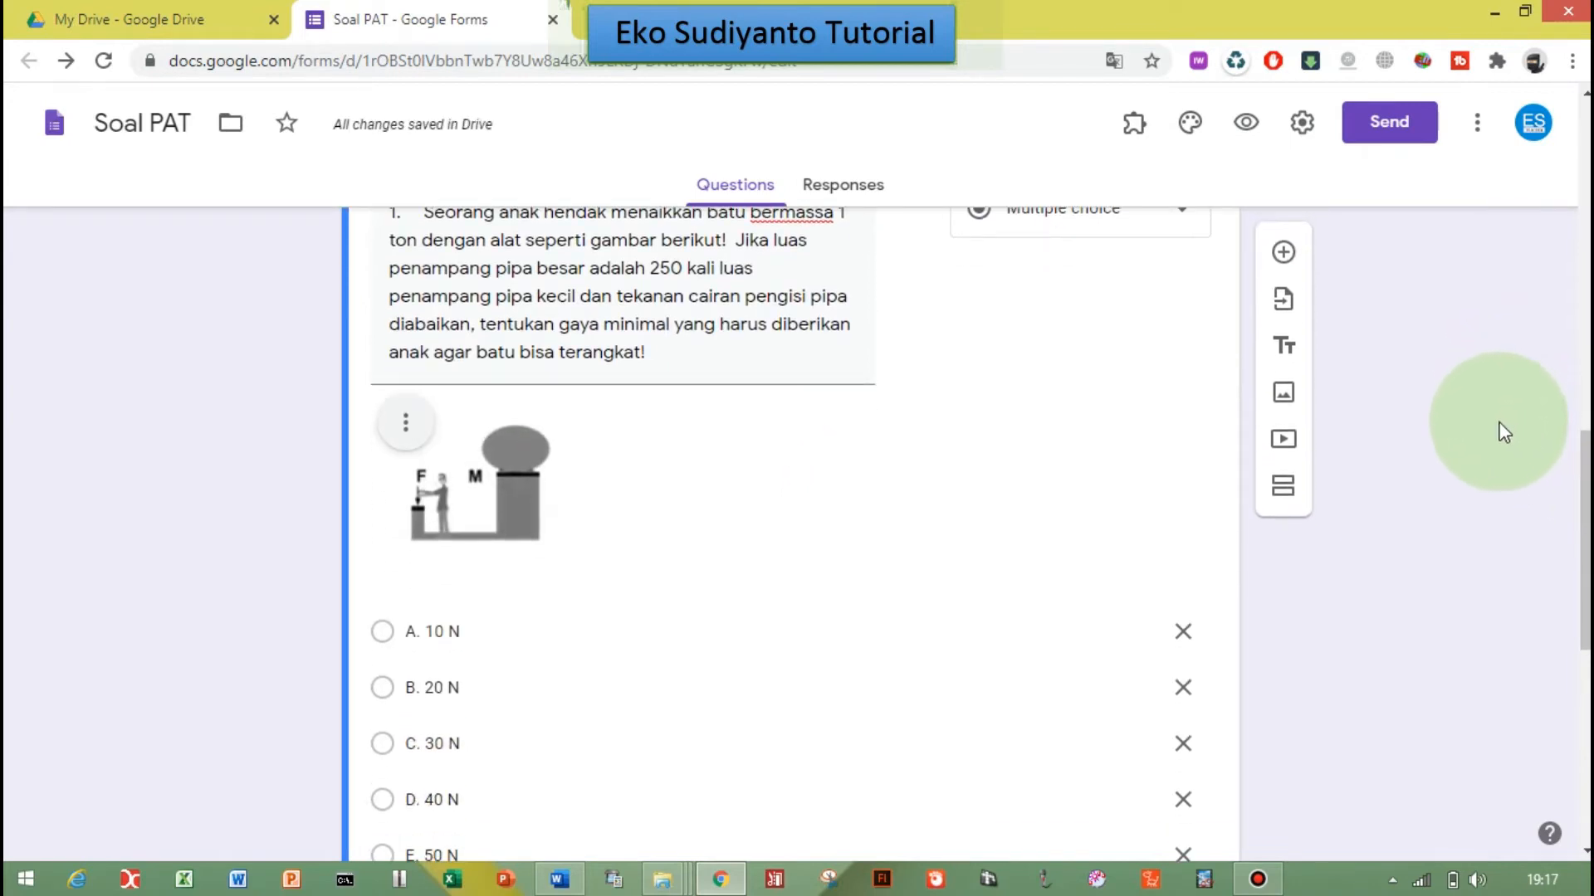
pyautogui.scroll(-1, 1505, 431)
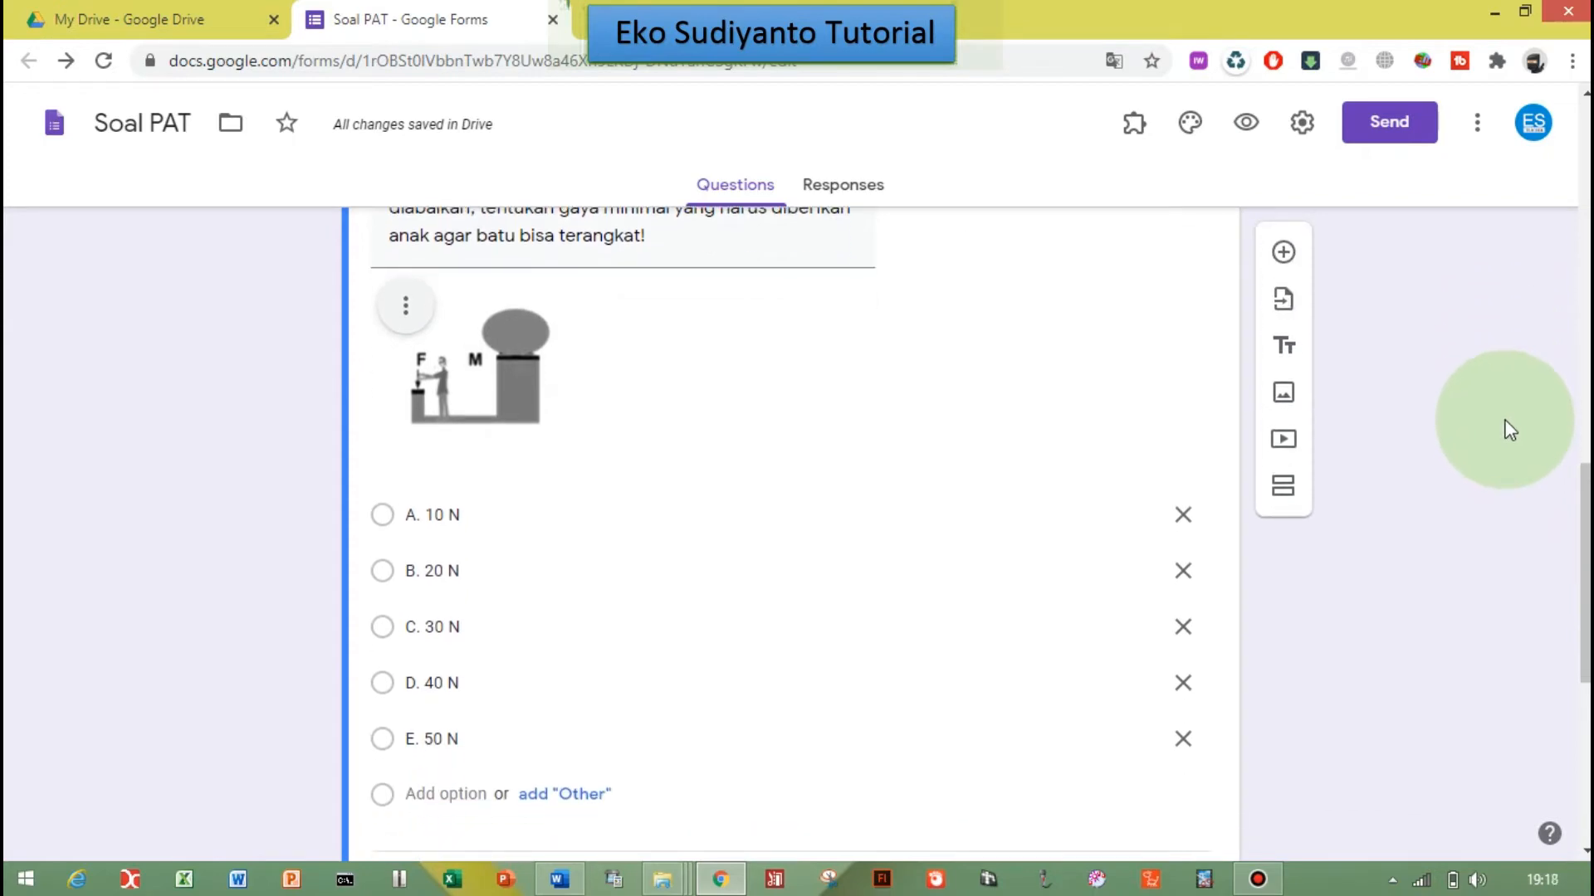
pyautogui.scroll(-5, 1509, 430)
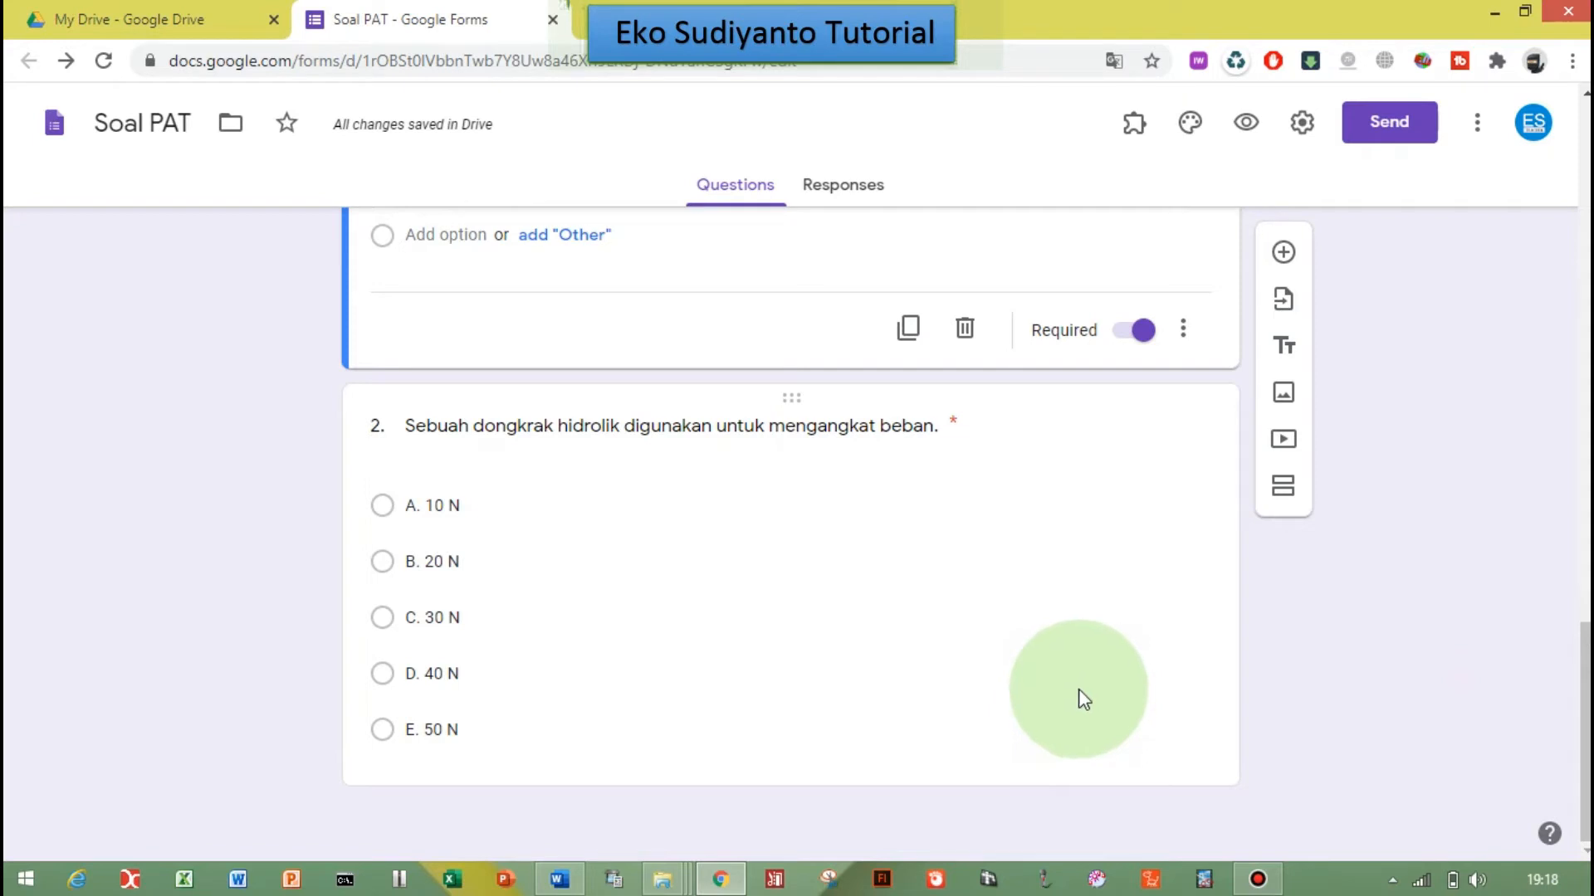
# Step: Upload image 02, the hydraulic jack diagram, beneath question 2's text
pyautogui.click(1113, 440)
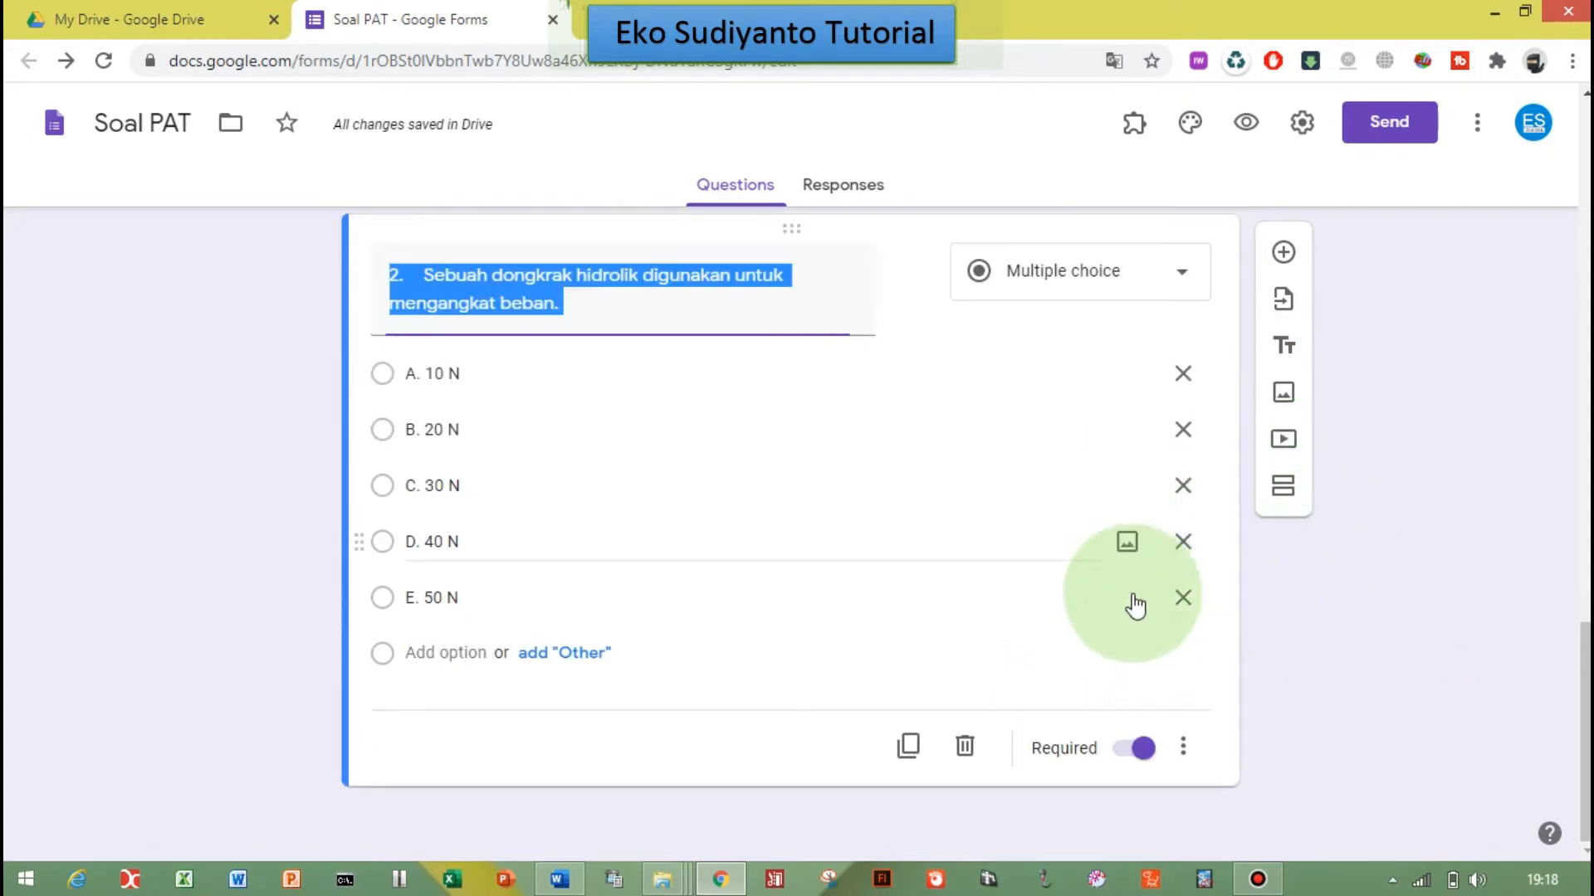
pyautogui.click(1305, 669)
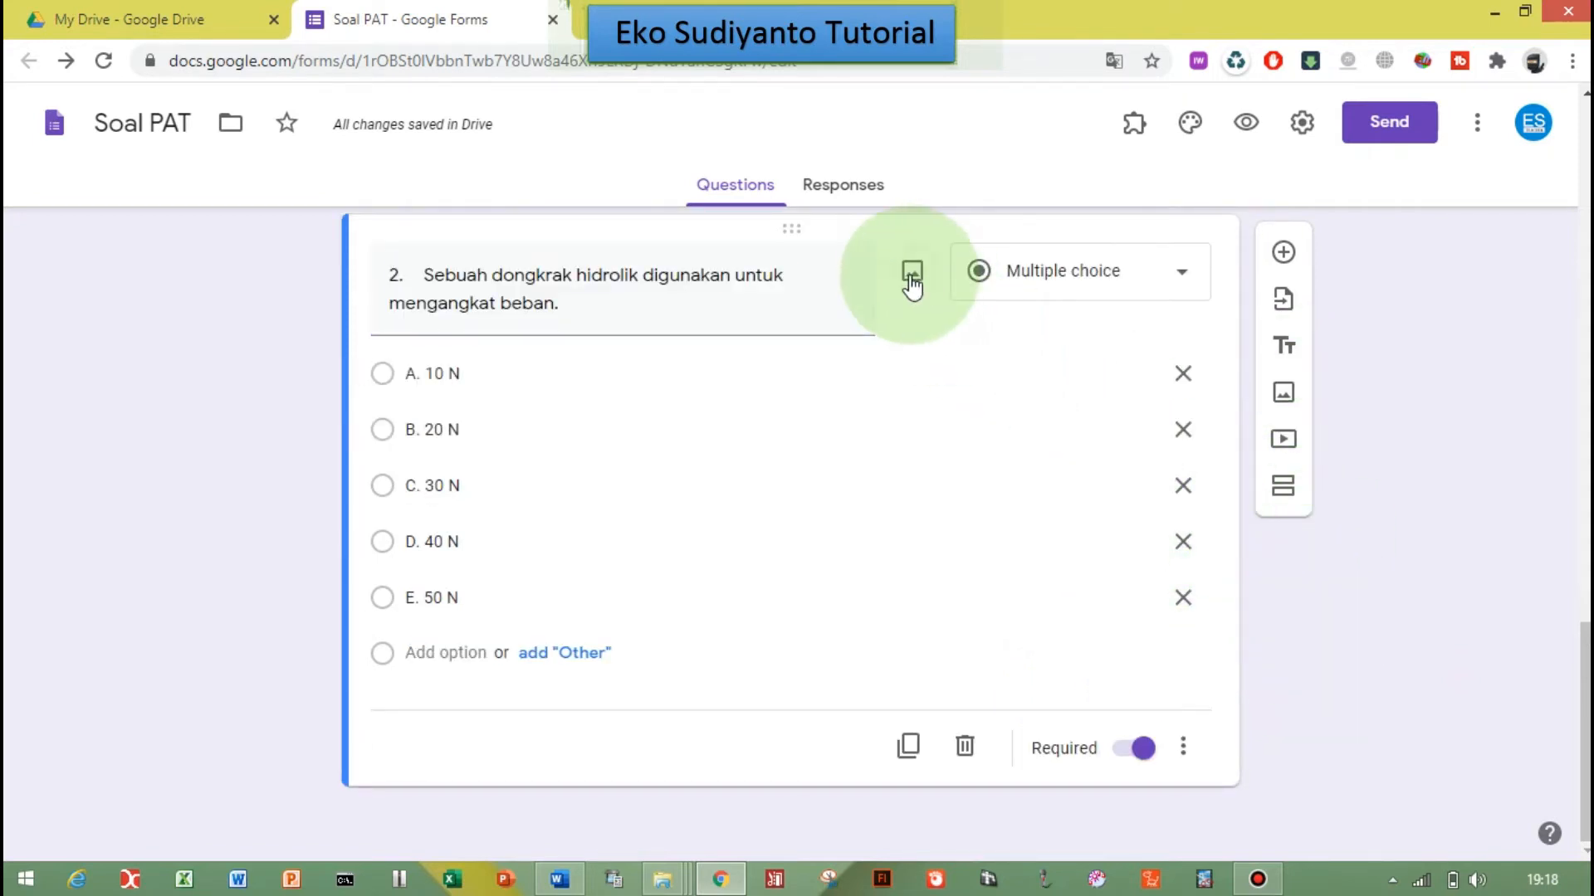
pyautogui.click(910, 277)
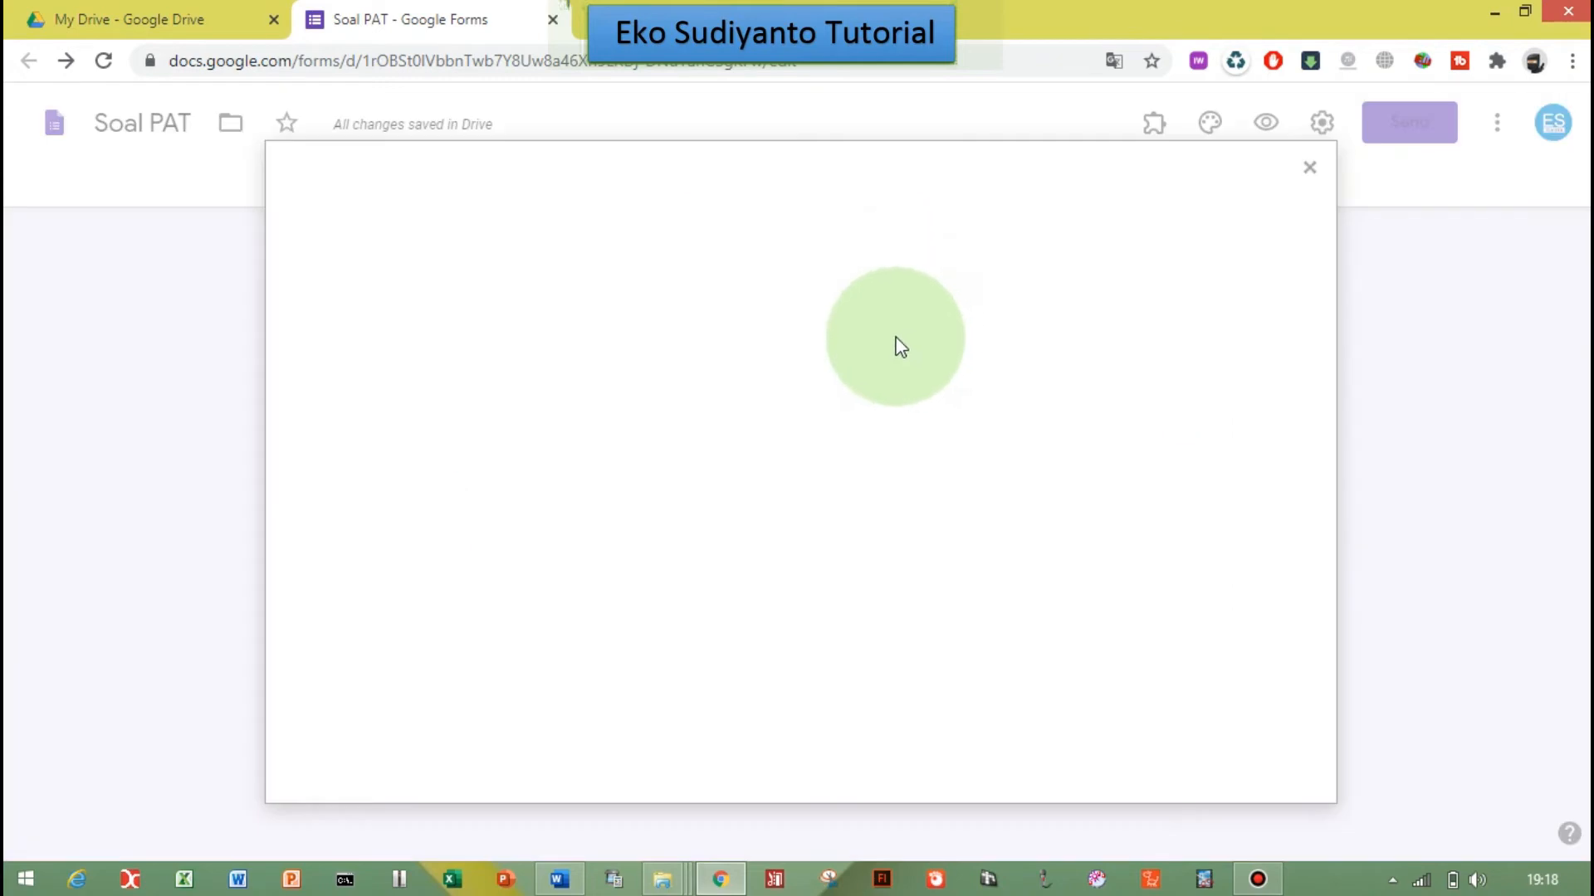
pyautogui.click(791, 618)
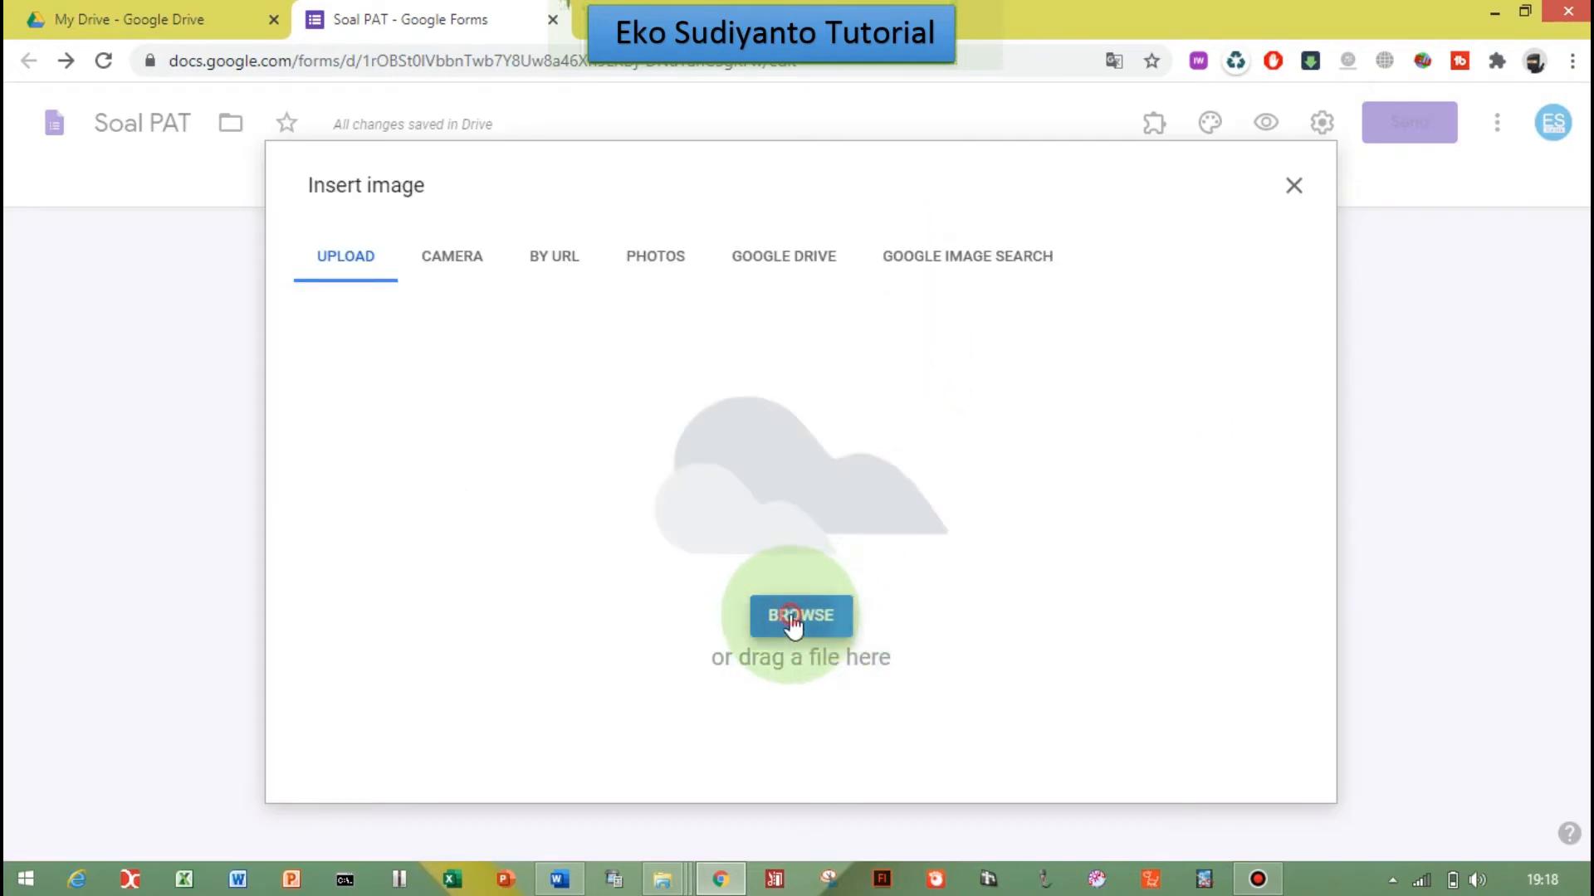
pyautogui.click(1178, 510)
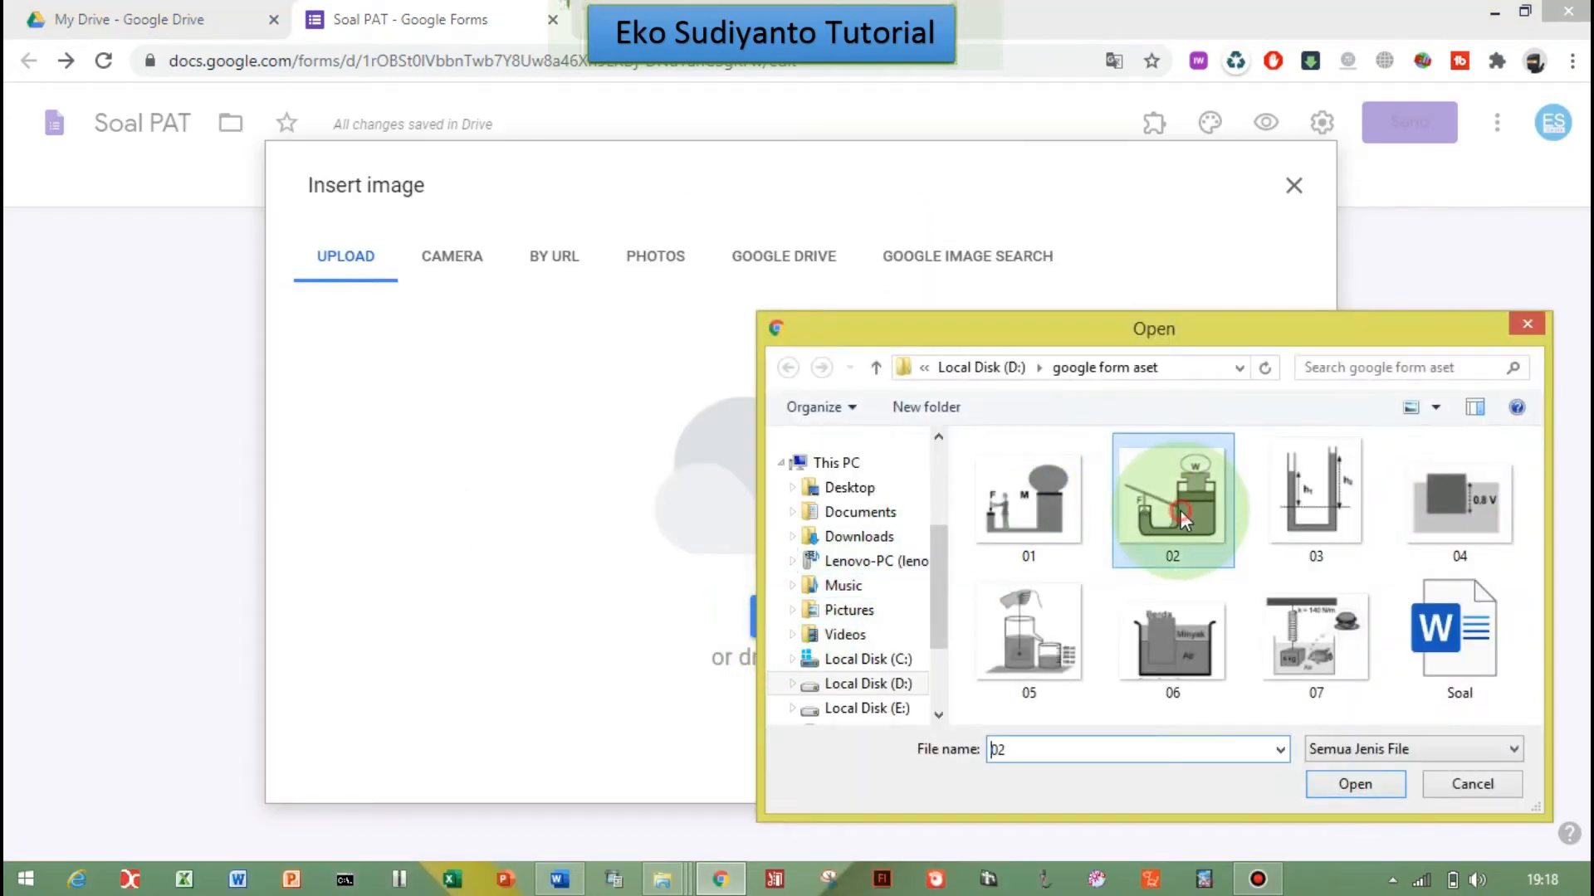
pyautogui.click(1347, 785)
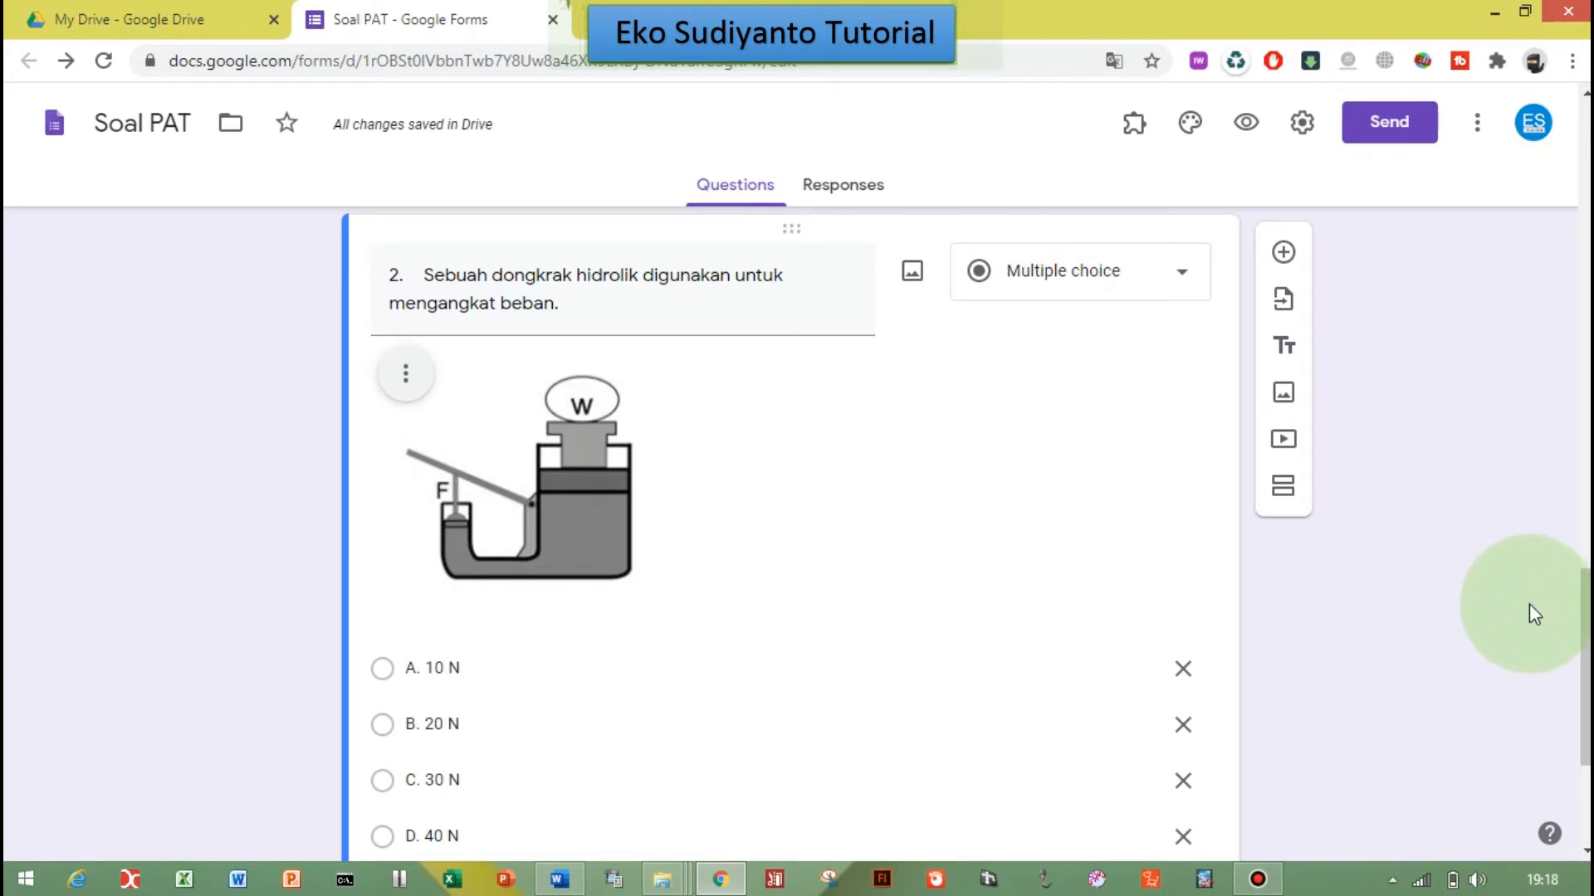
# Step: Capture the F–M lifting diagram from question 1 with Snipping Tool
pyautogui.click(559, 879)
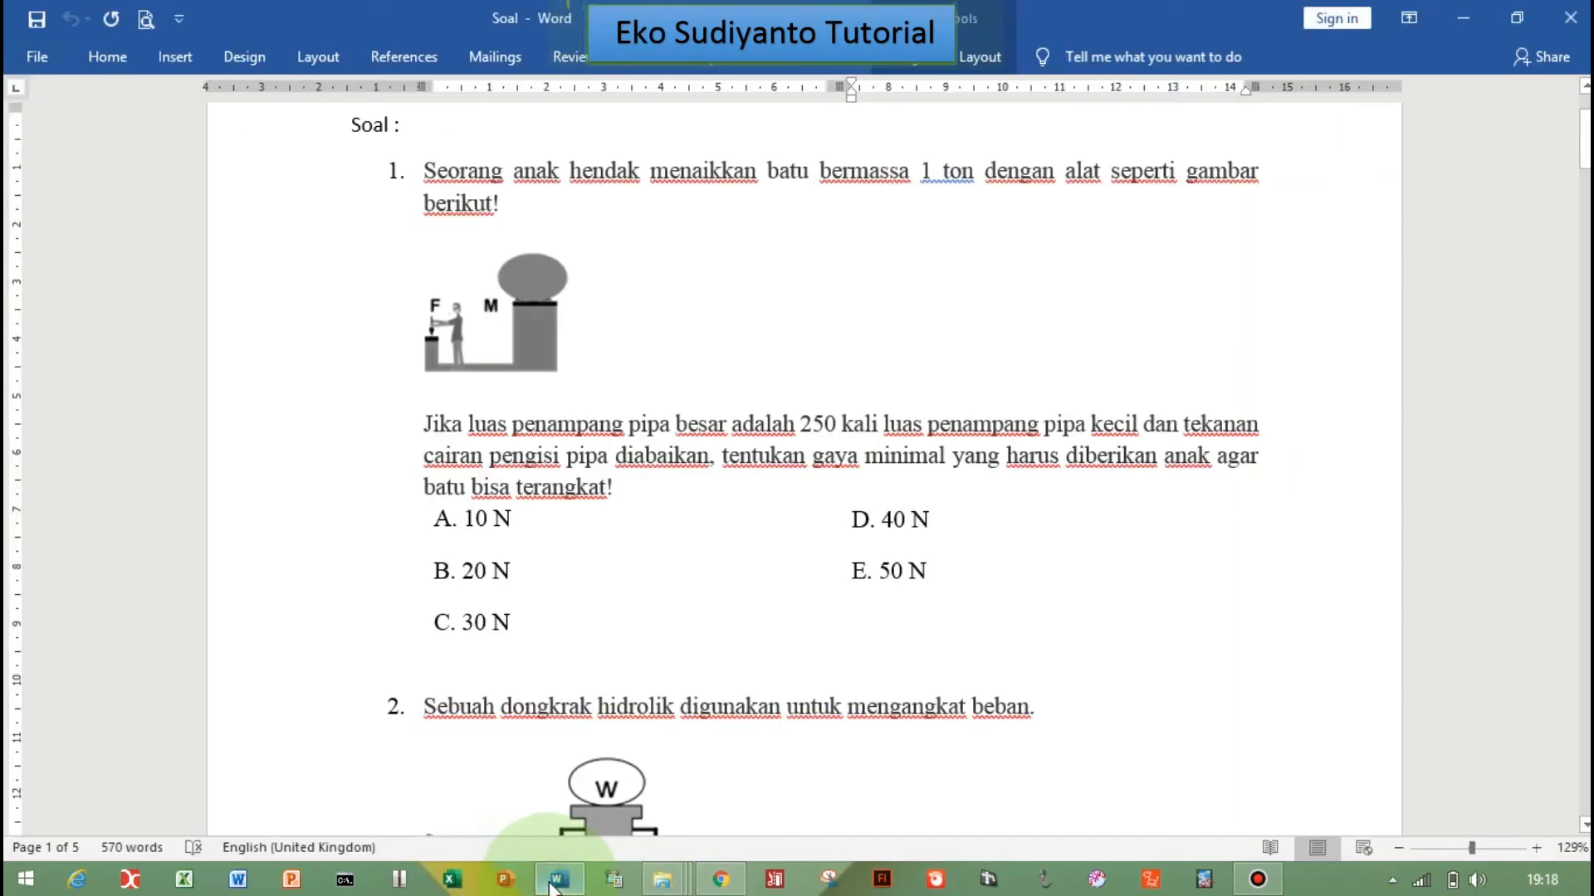
pyautogui.scroll(-4, 553, 679)
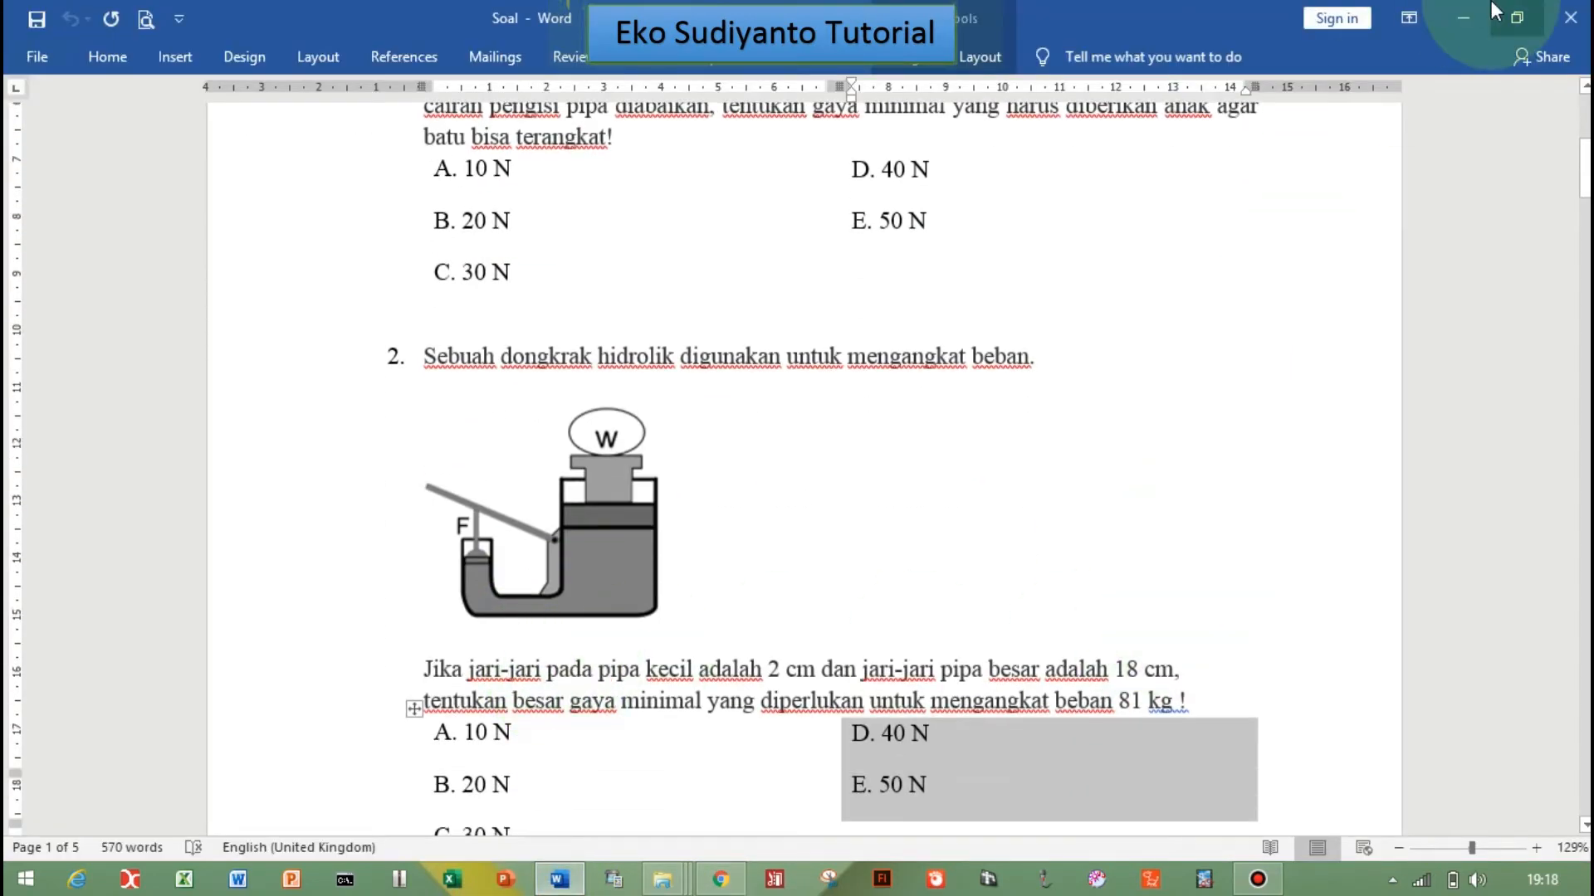
pyautogui.click(1463, 16)
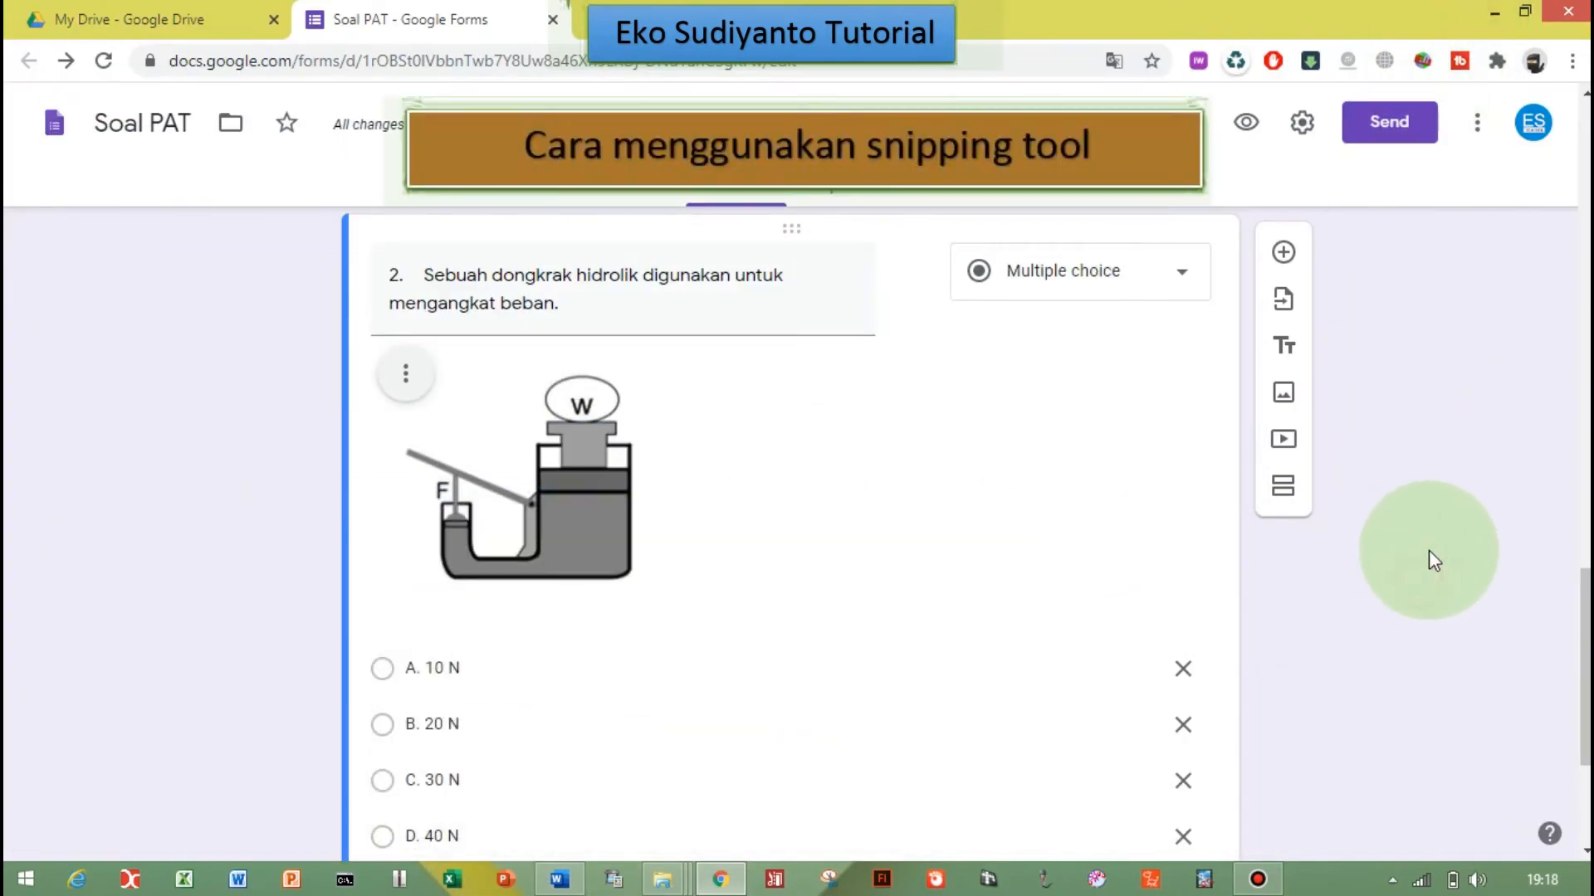
pyautogui.scroll(-3, 1423, 473)
pyautogui.scroll(1, 1337, 370)
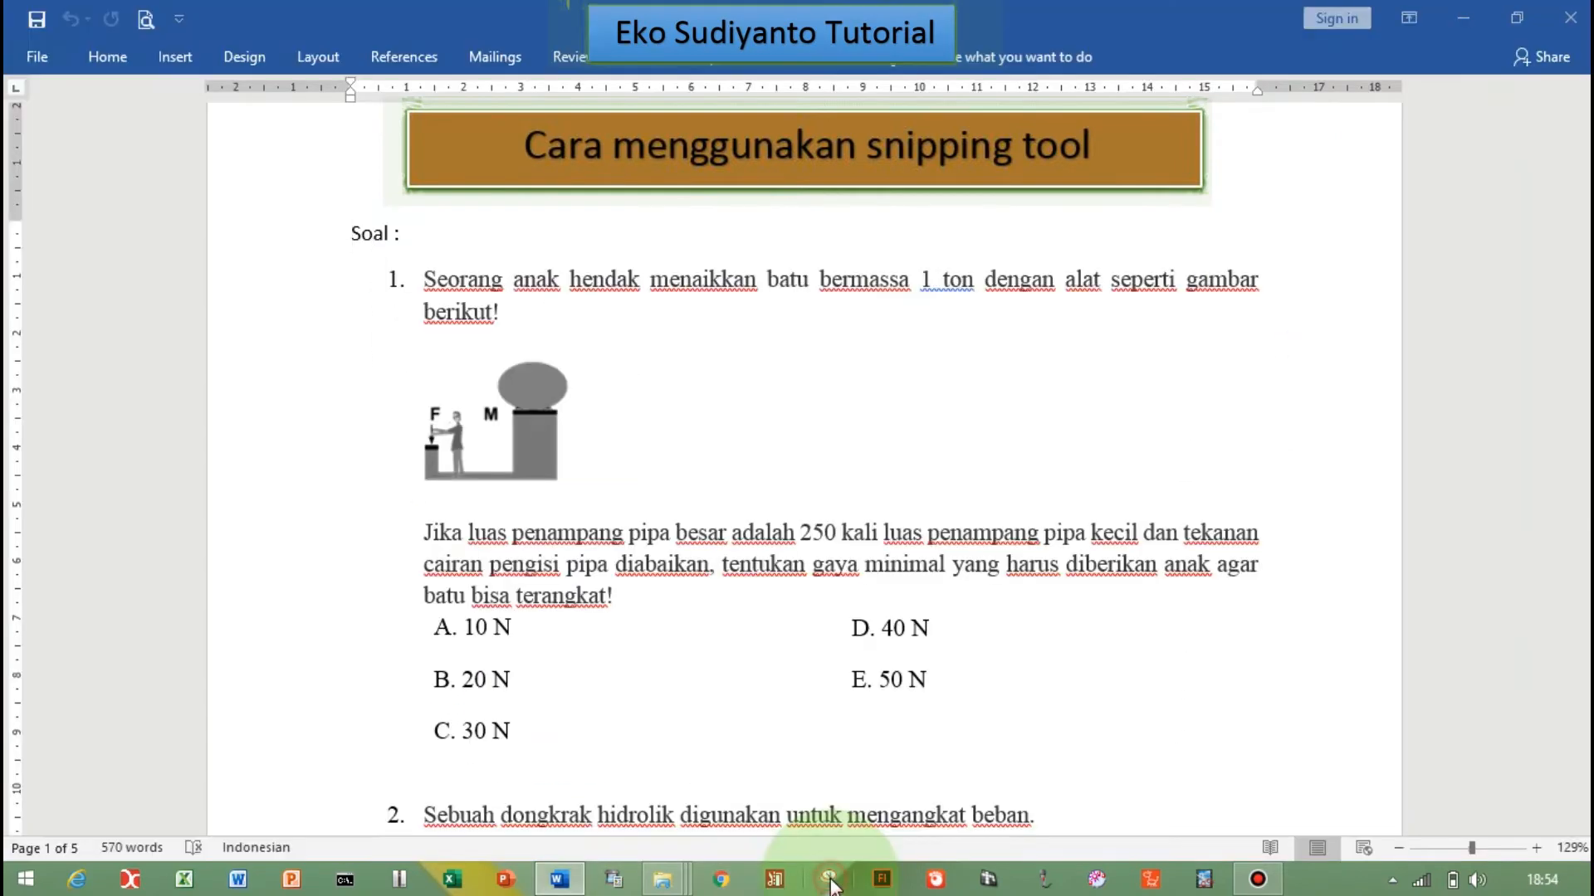
pyautogui.click(830, 880)
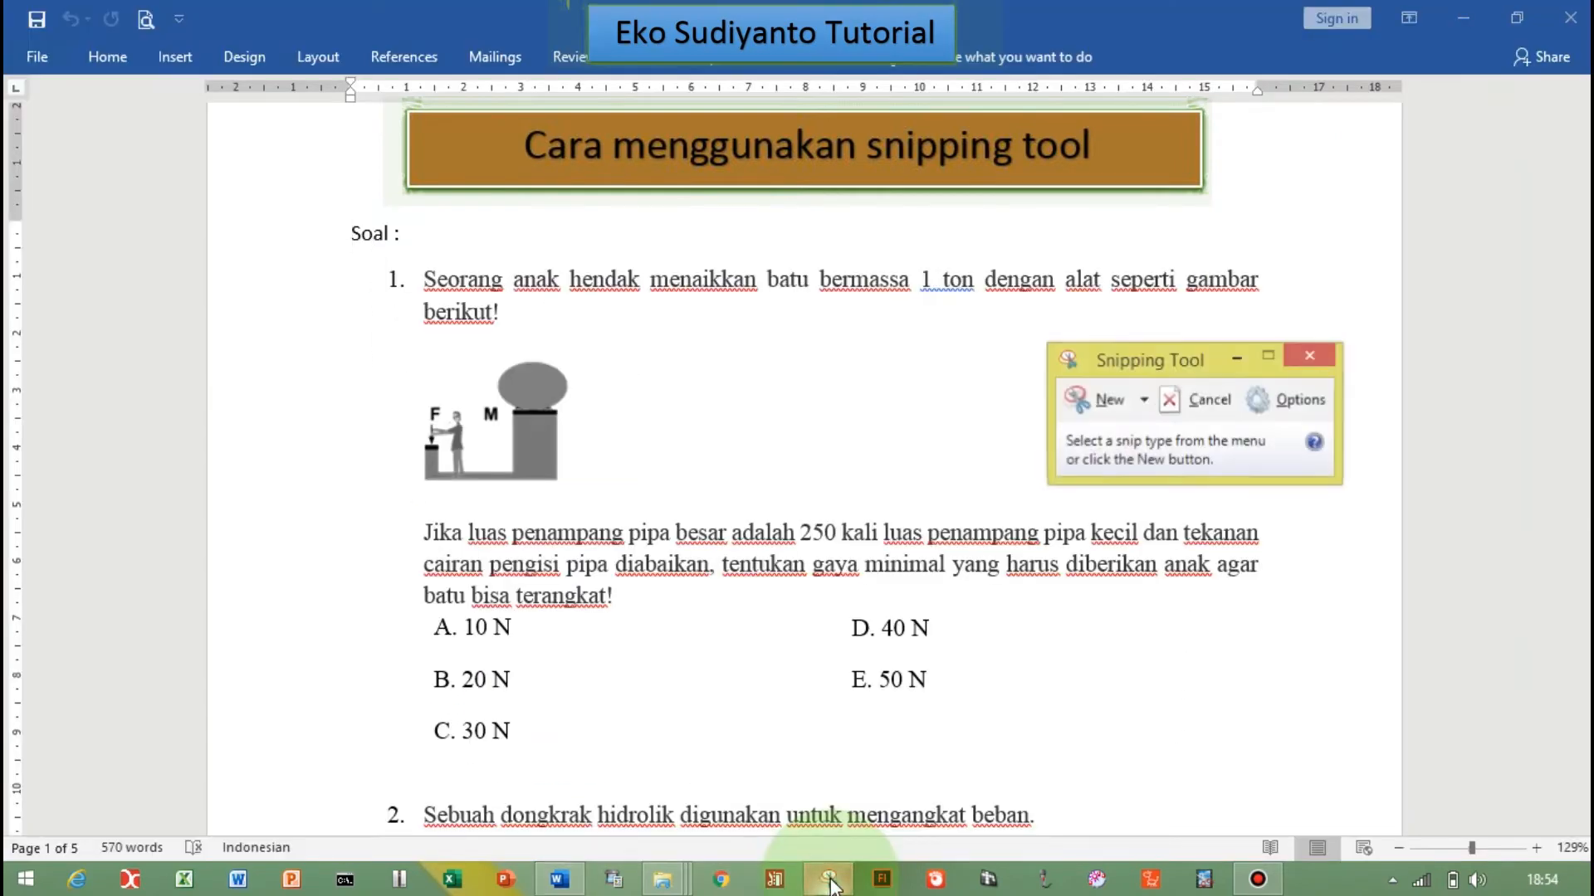
pyautogui.click(1089, 405)
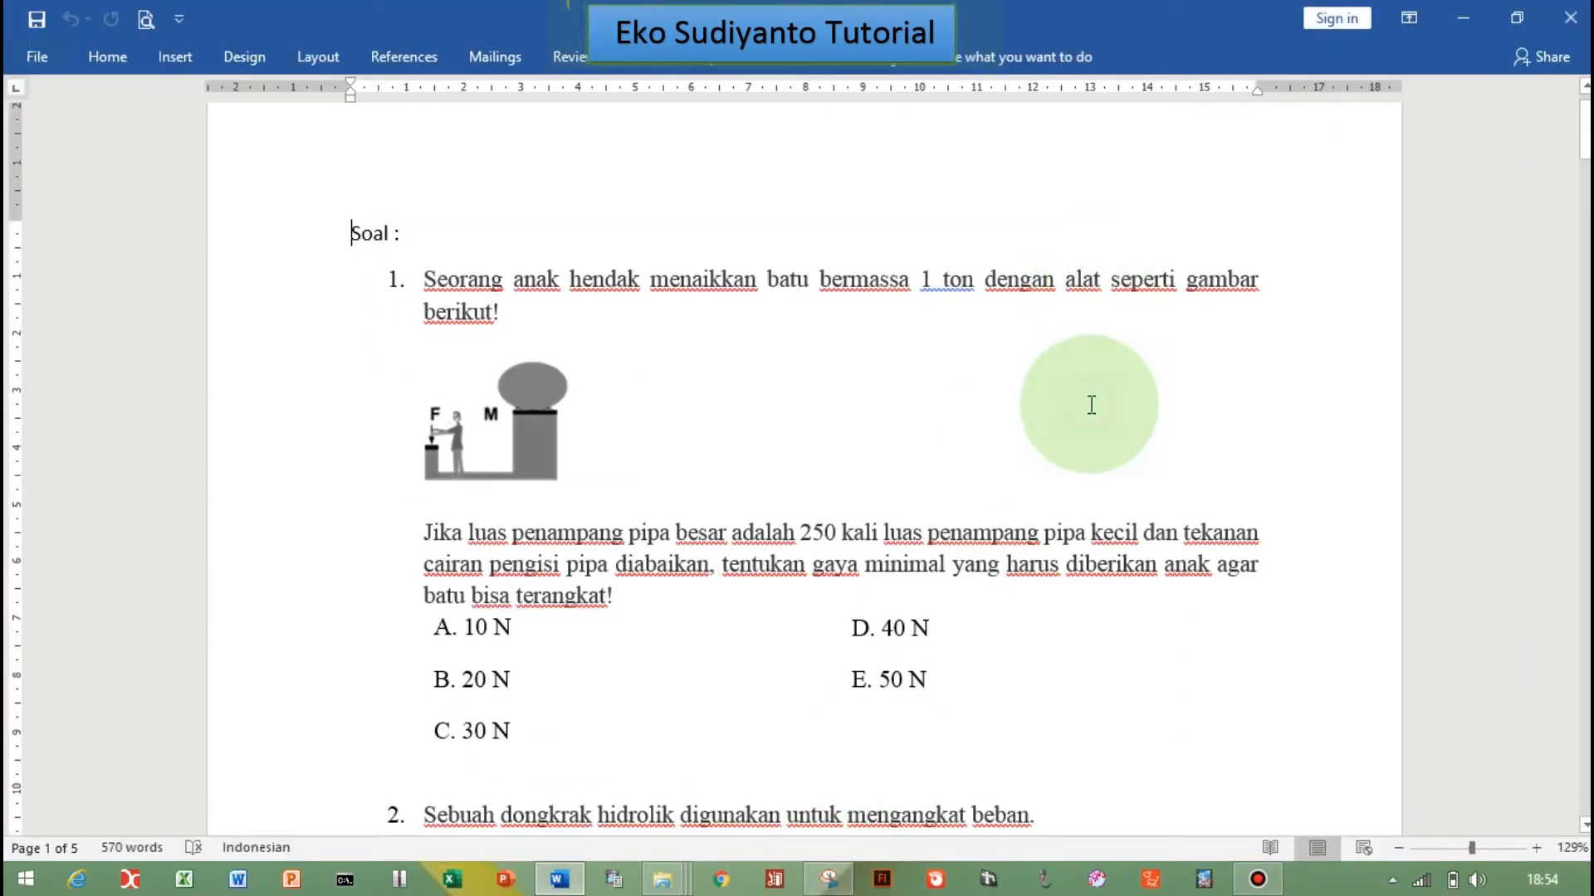
pyautogui.moveTo(405, 347); pyautogui.dragTo(589, 496)
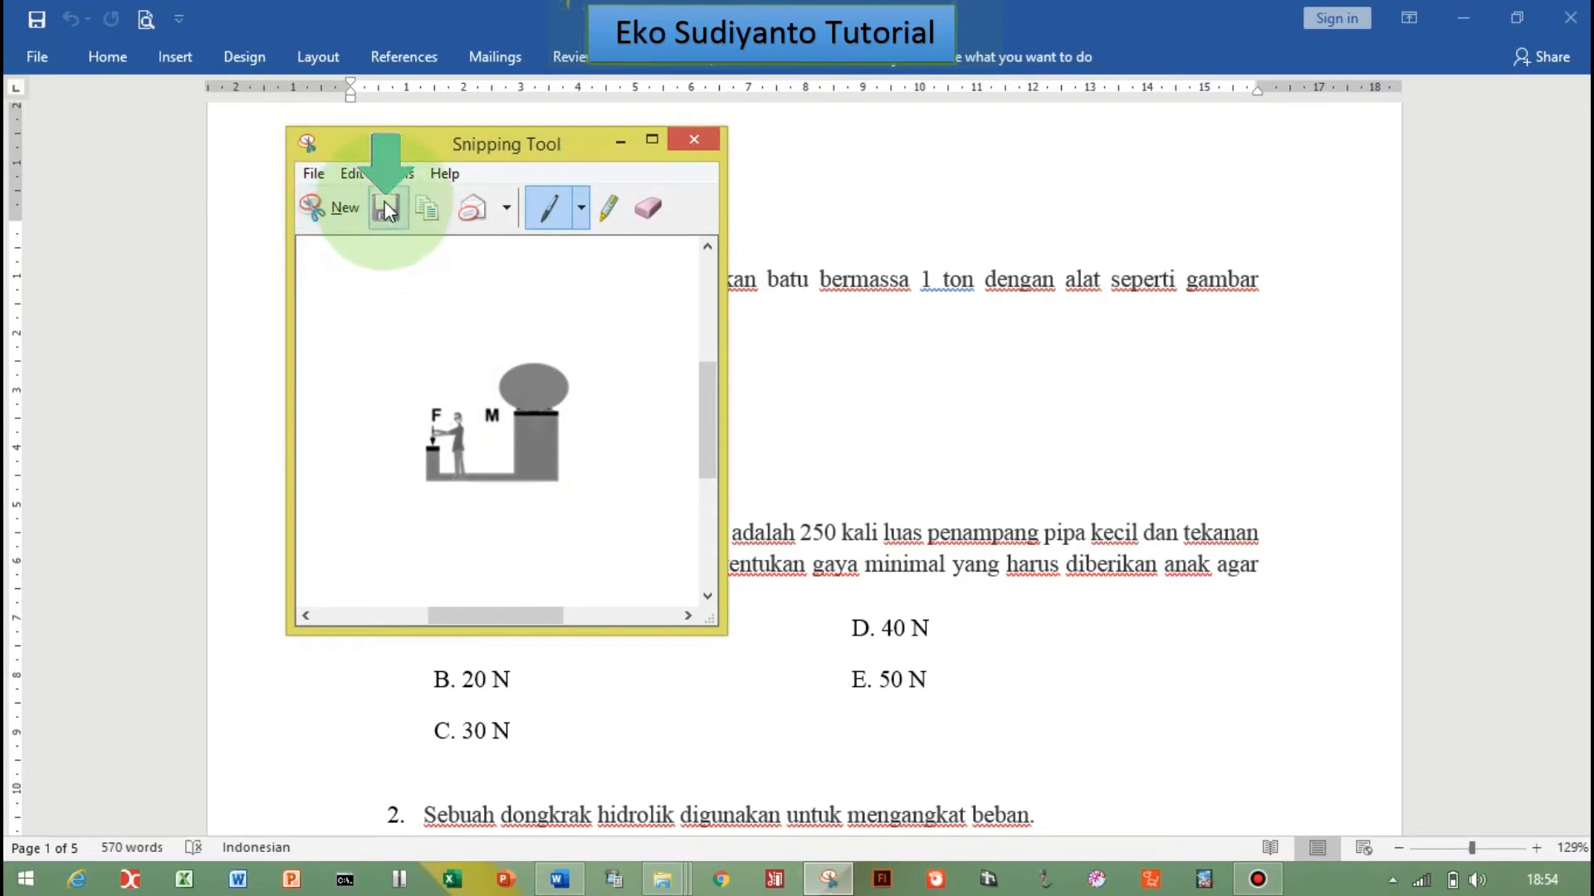
# Step: Save the capture as JPEG '01' in the D:\google form aset folder
pyautogui.click(385, 203)
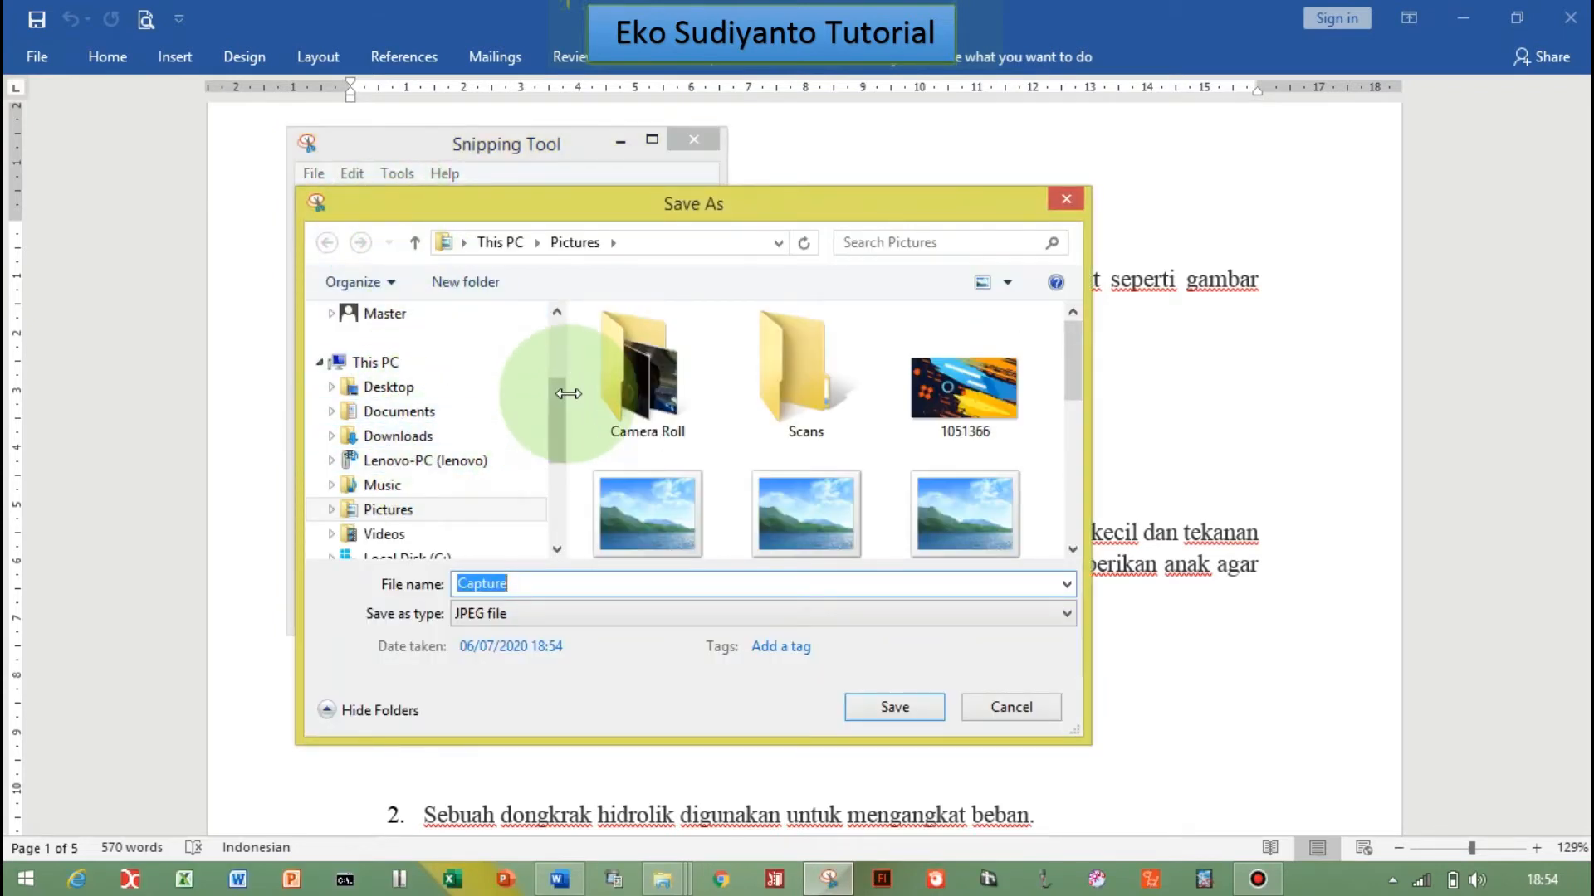
pyautogui.moveTo(556, 407); pyautogui.dragTo(566, 476)
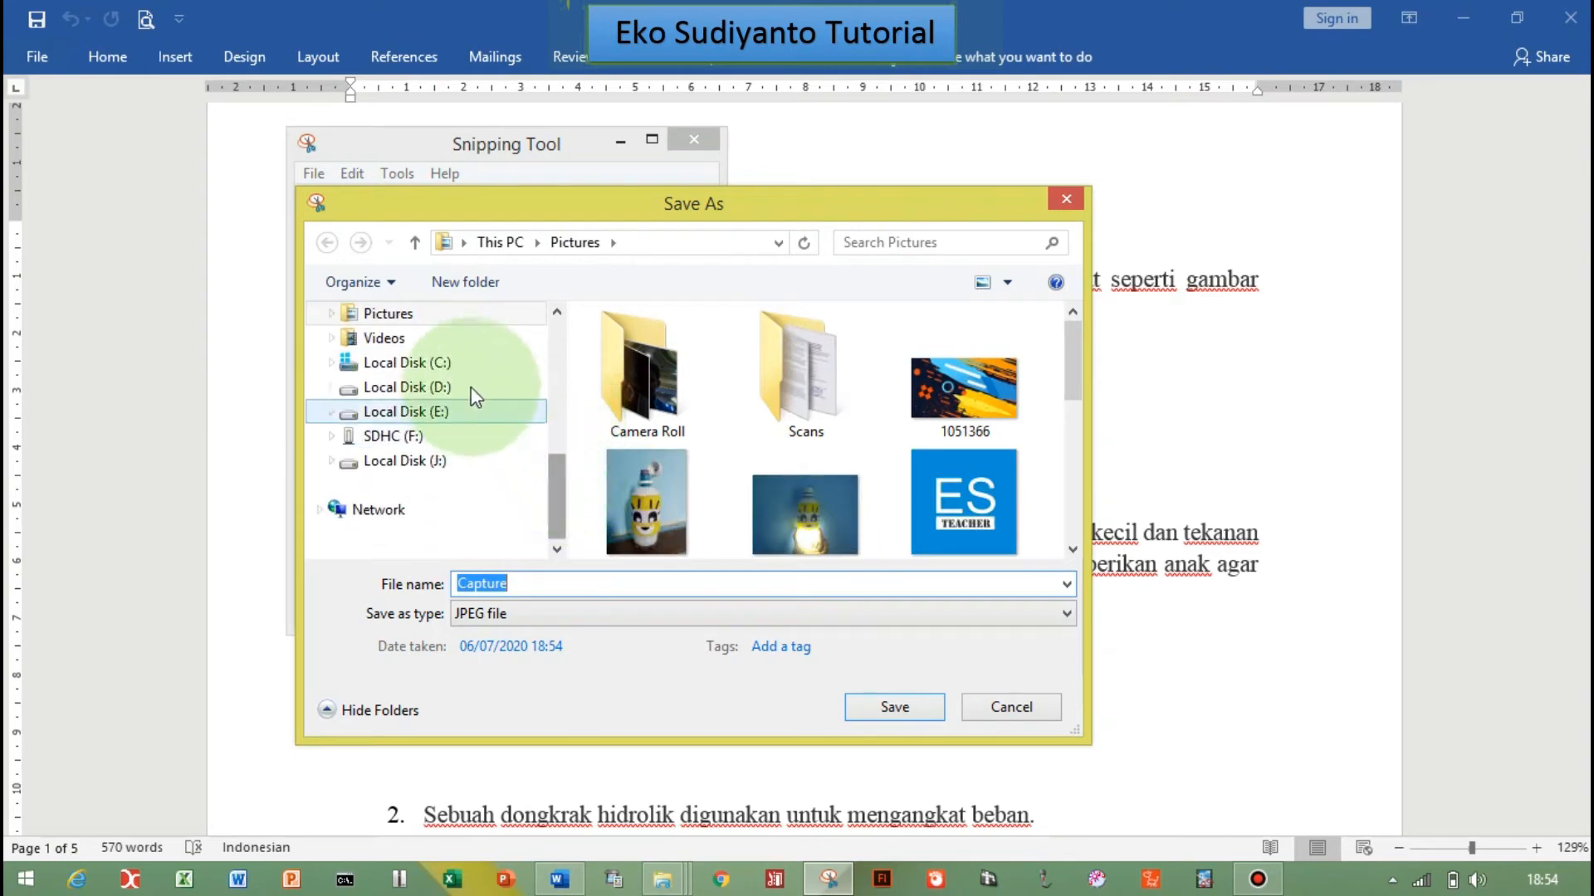
pyautogui.click(435, 390)
pyautogui.doubleClick(635, 386)
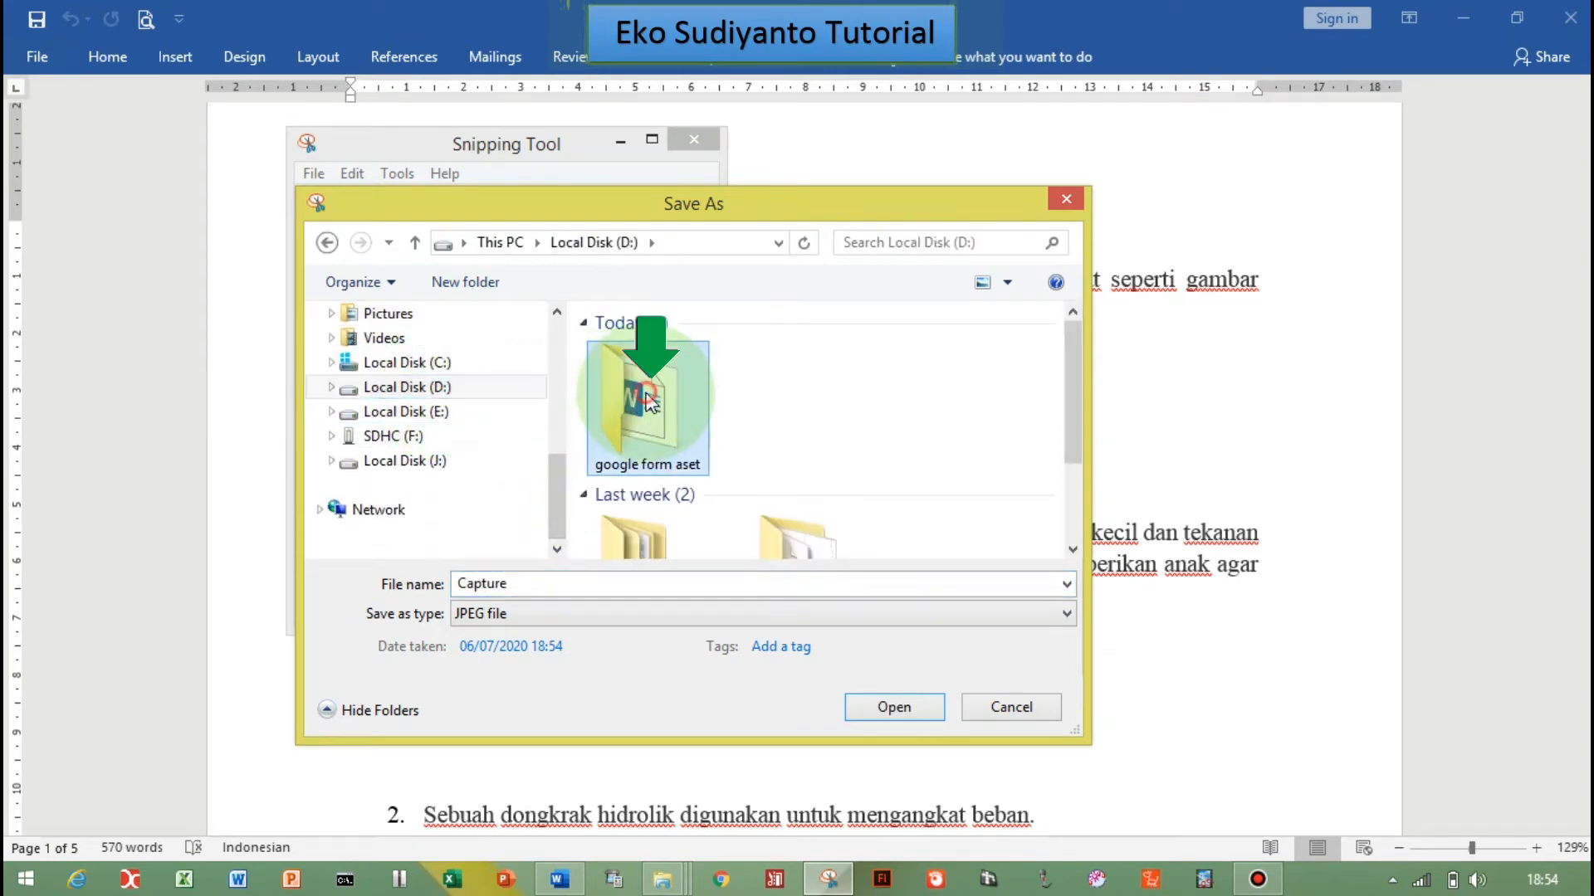
pyautogui.doubleClick(799, 585)
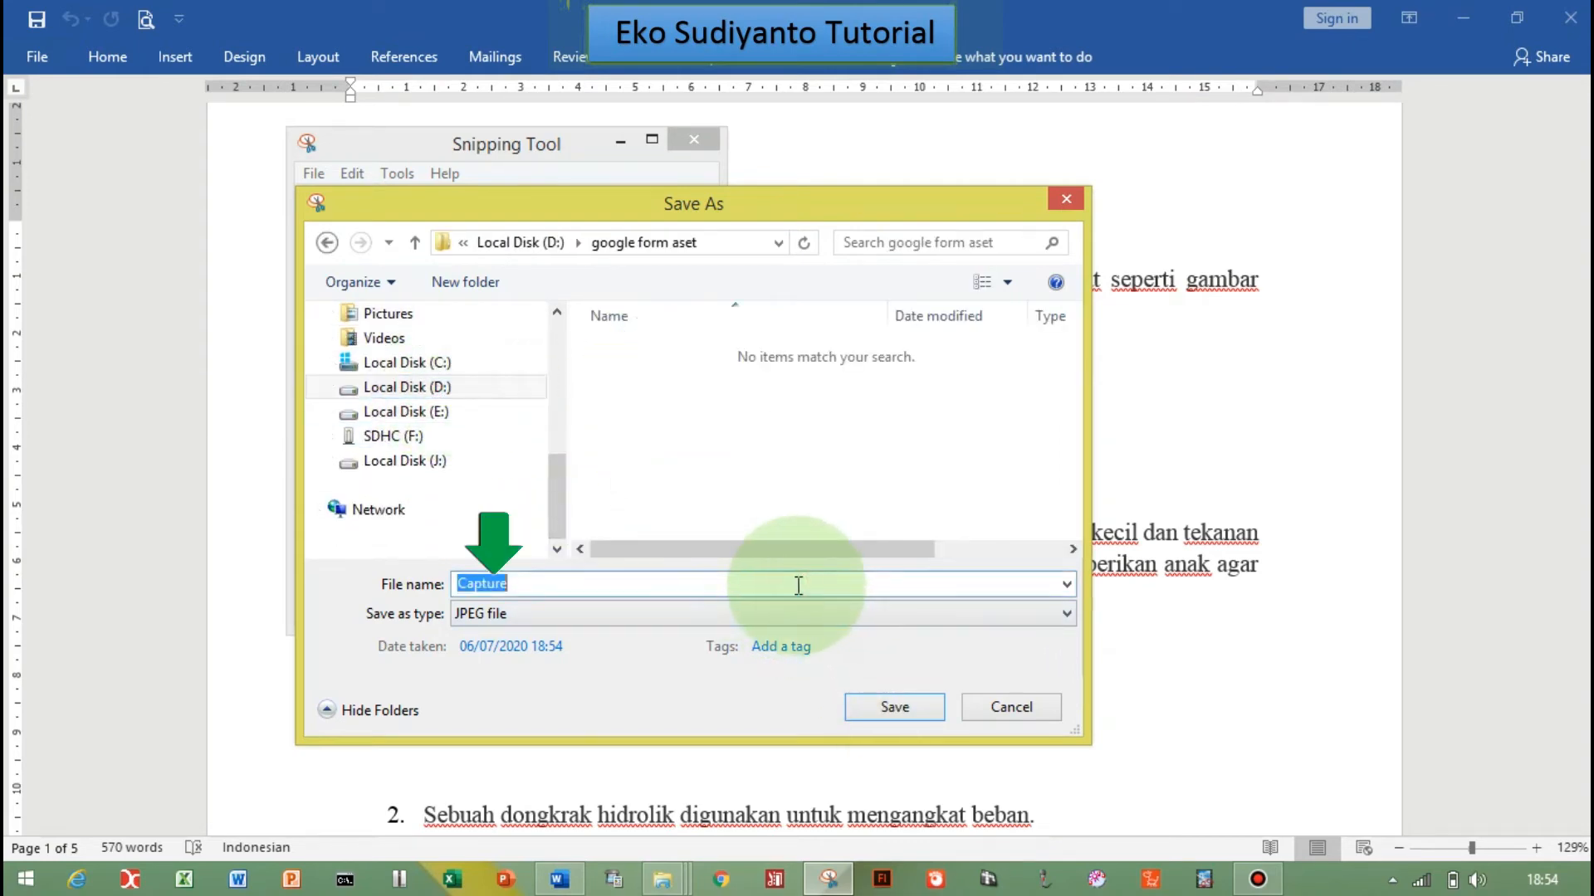
pyautogui.write('01')
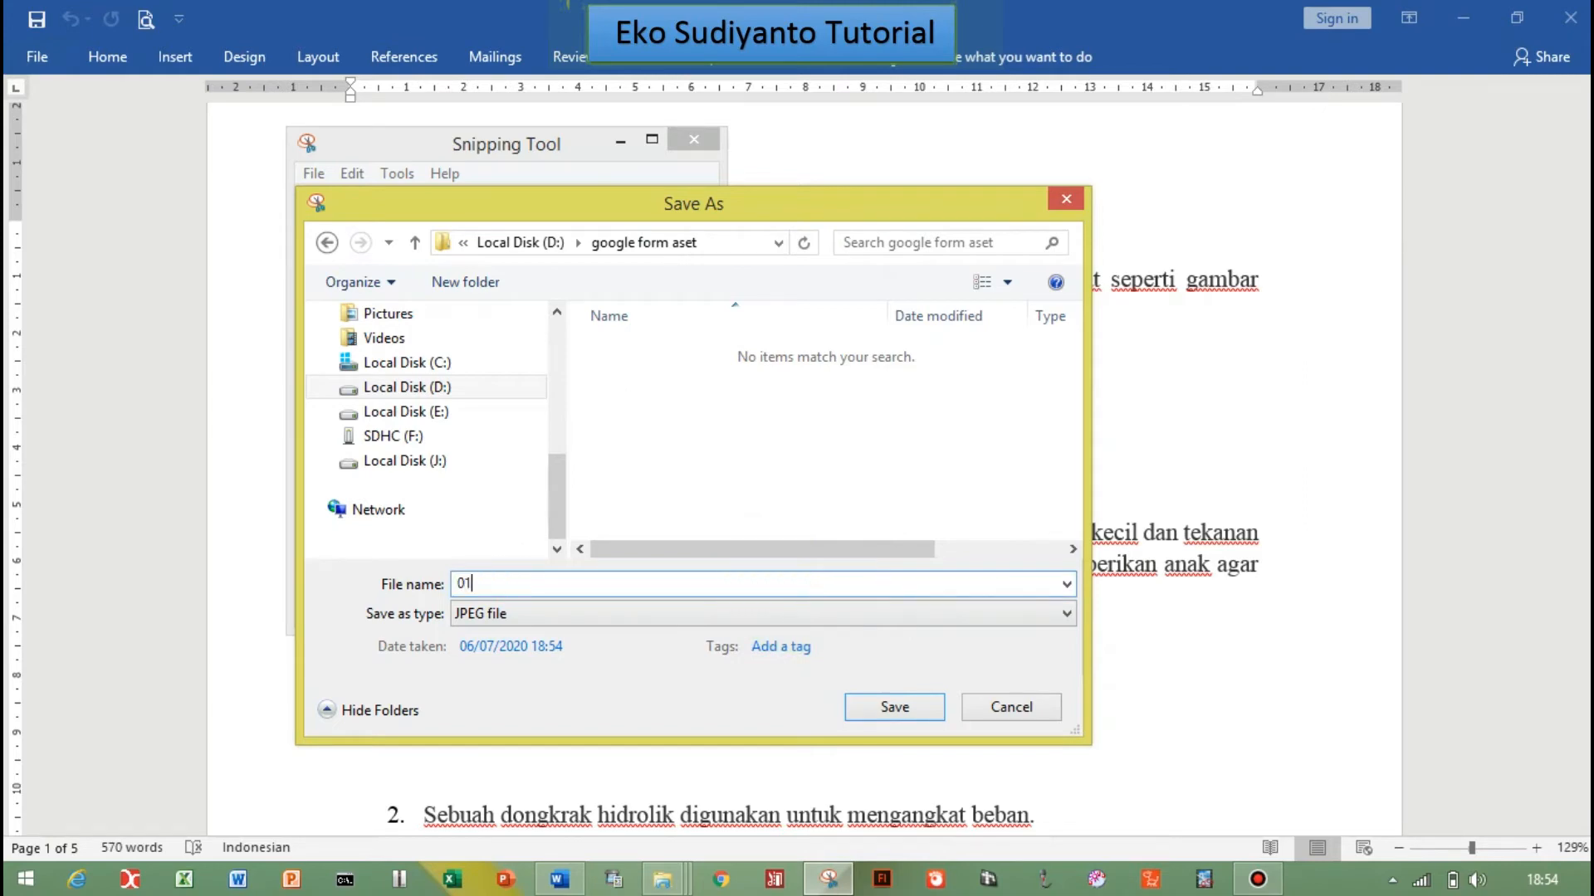
pyautogui.click(890, 707)
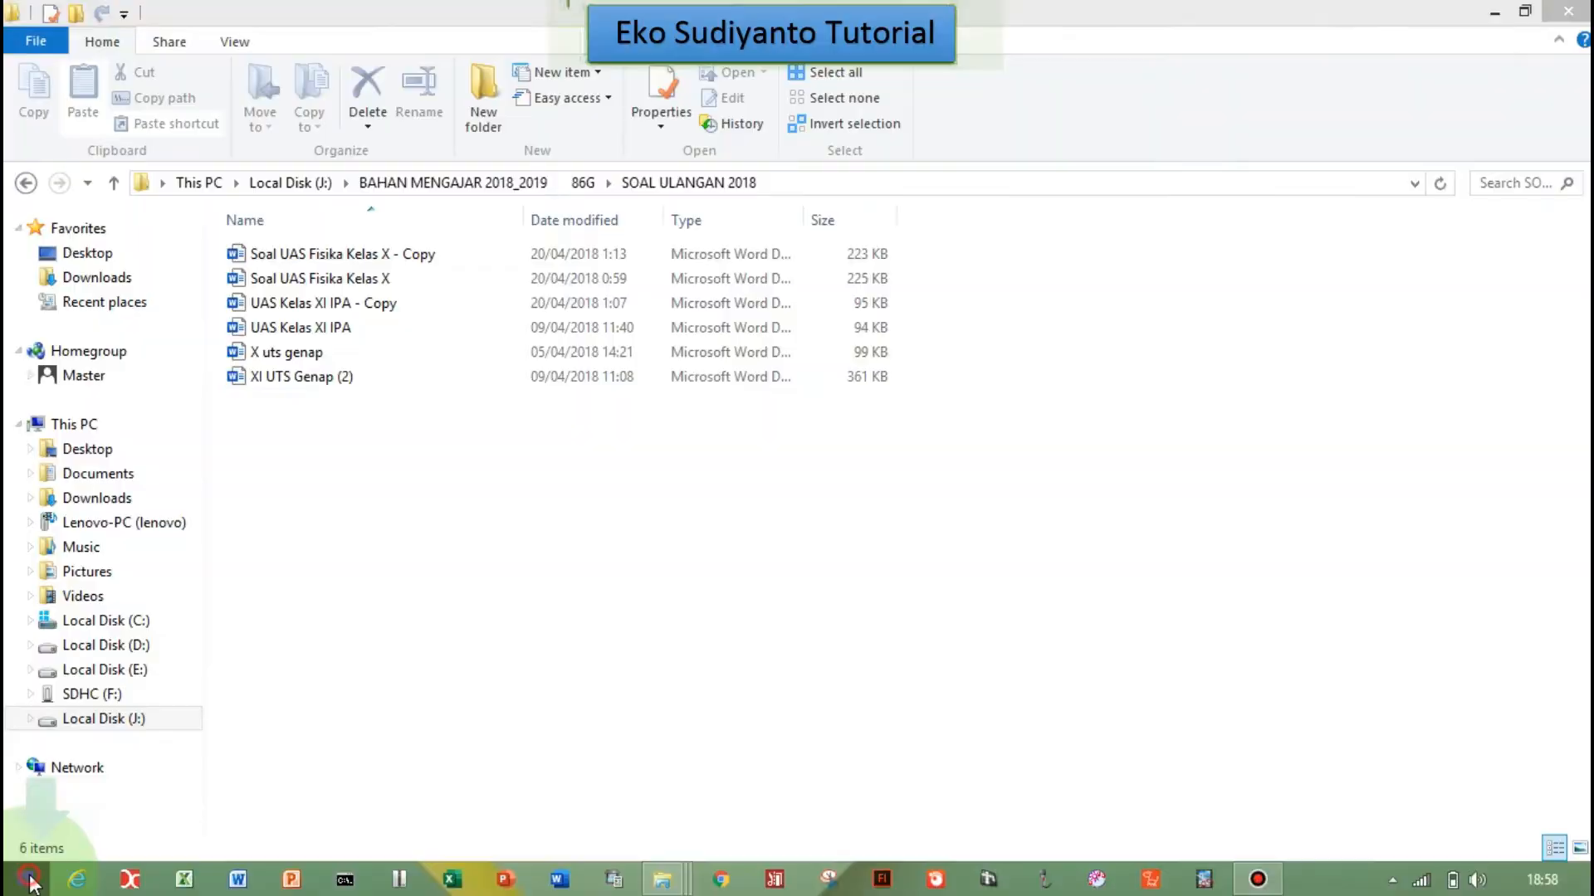
# Step: Launch Snipping Tool by searching the Start screen's app list for 's'
pyautogui.click(30, 880)
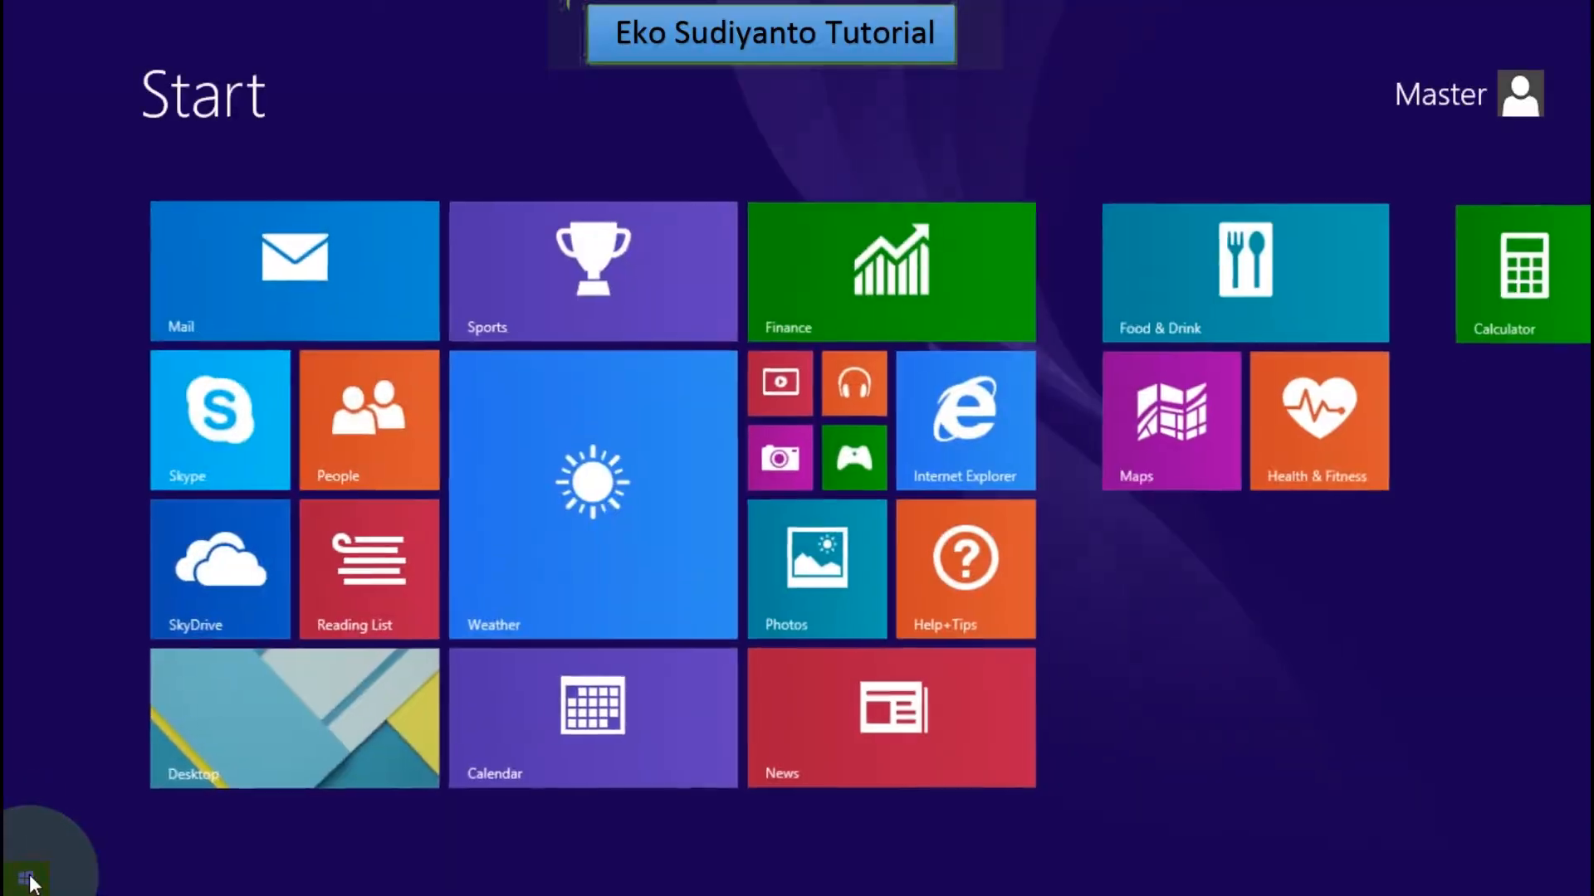
pyautogui.click(154, 831)
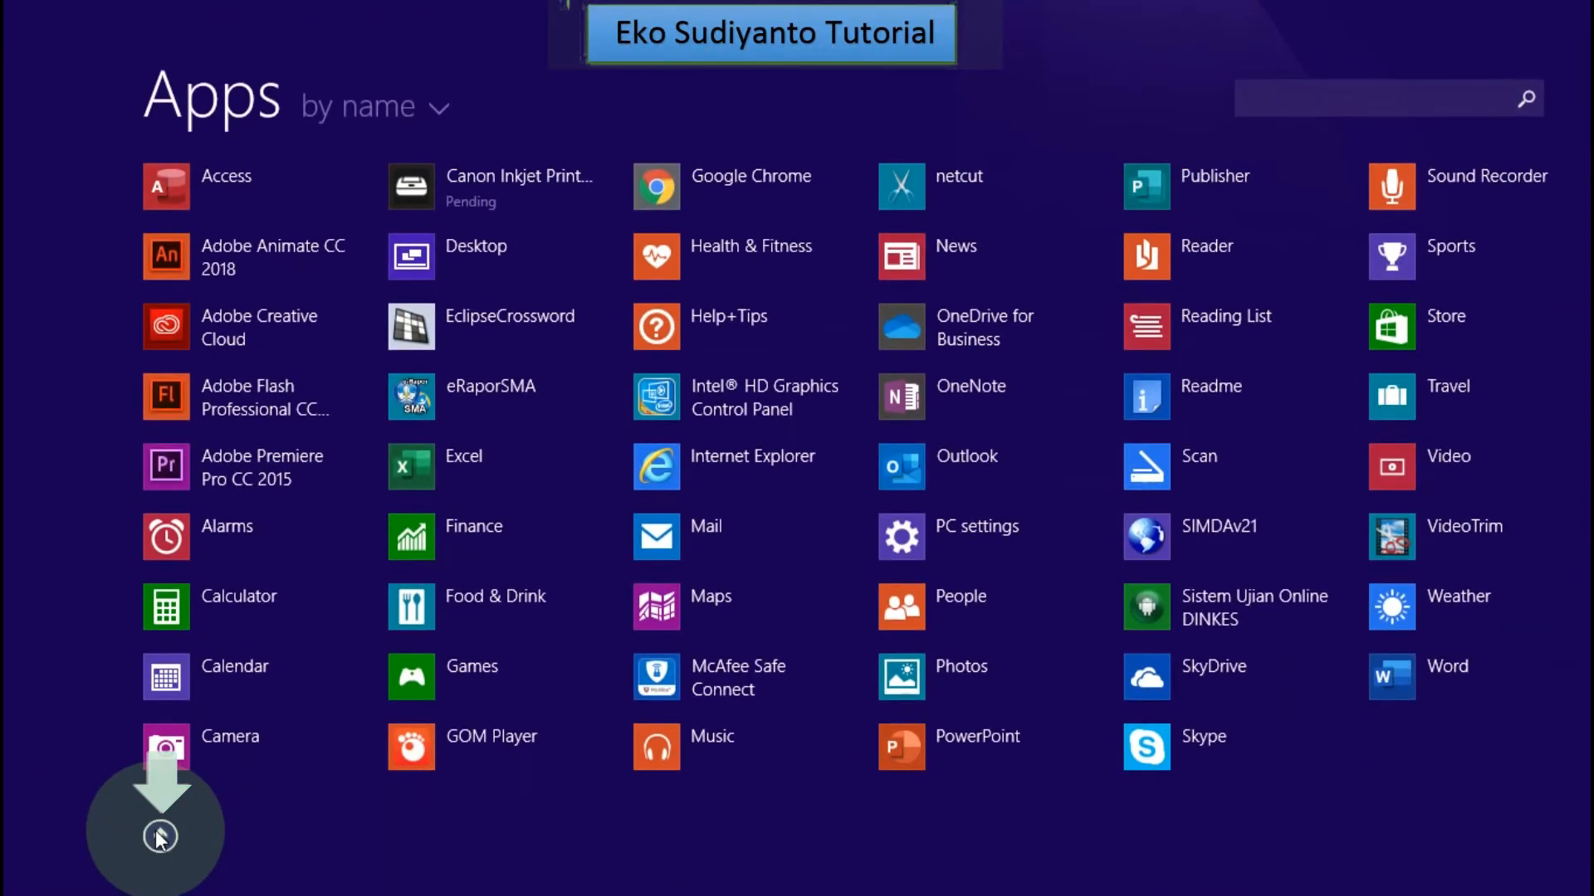
pyautogui.click(1291, 96)
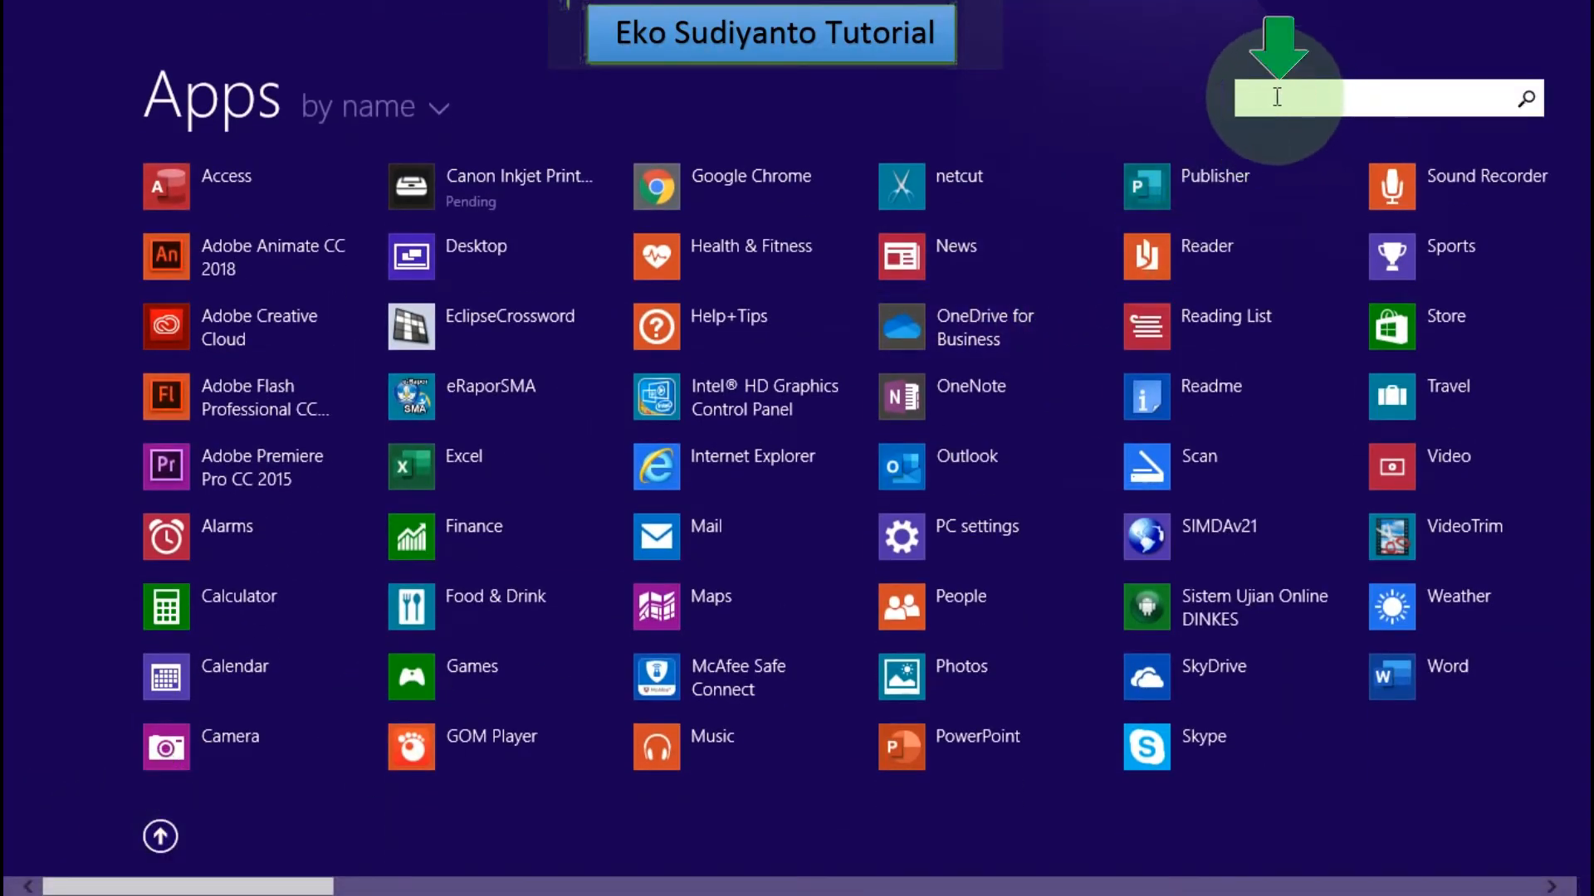
pyautogui.write('s')
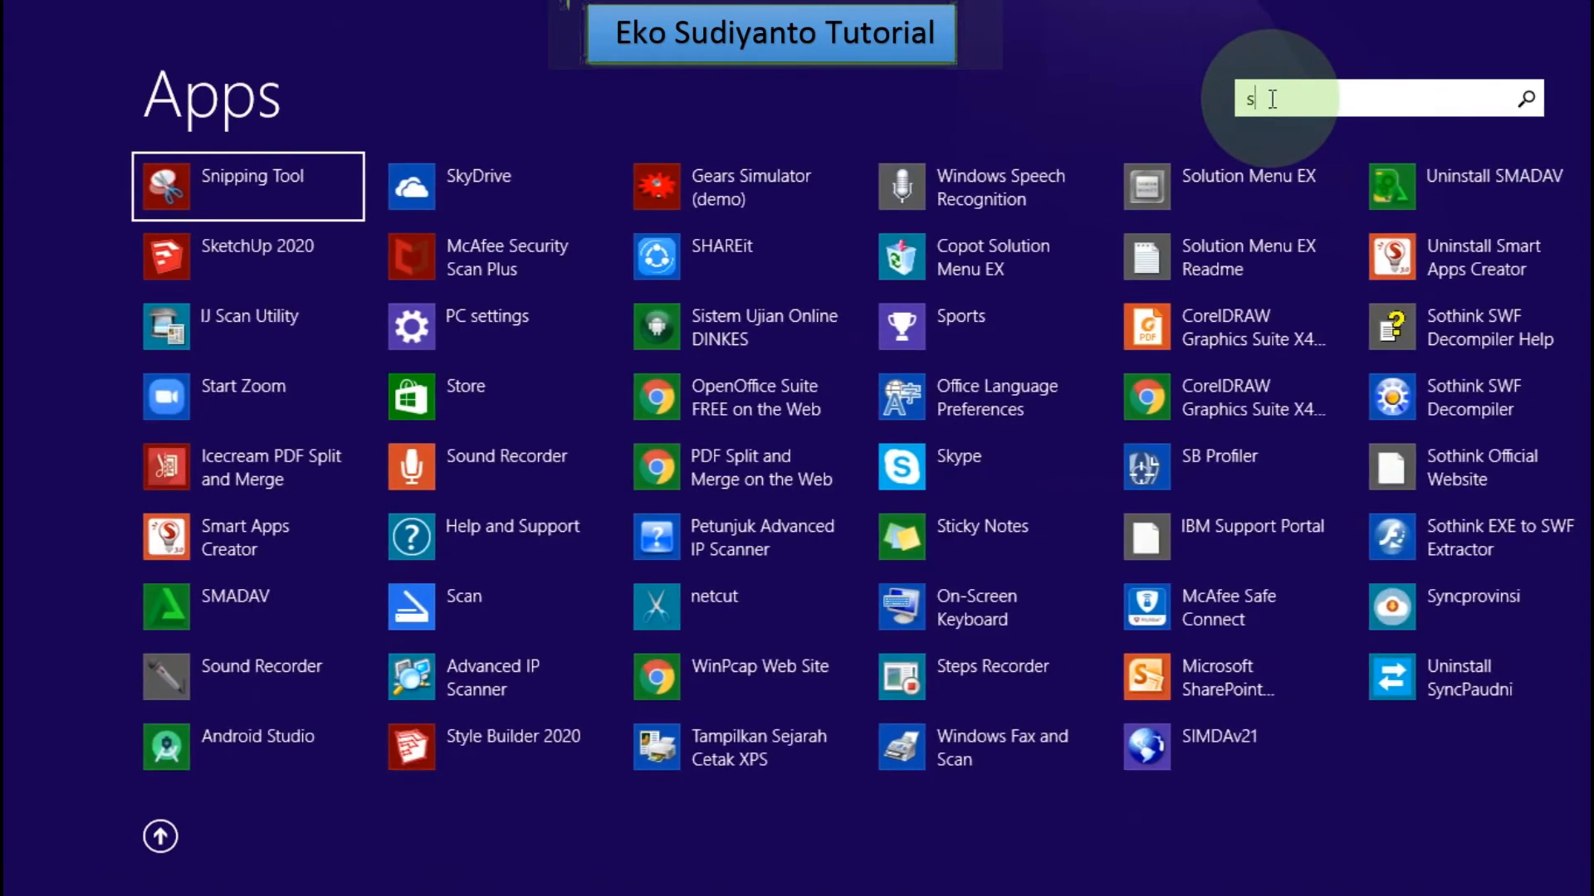
pyautogui.click(239, 186)
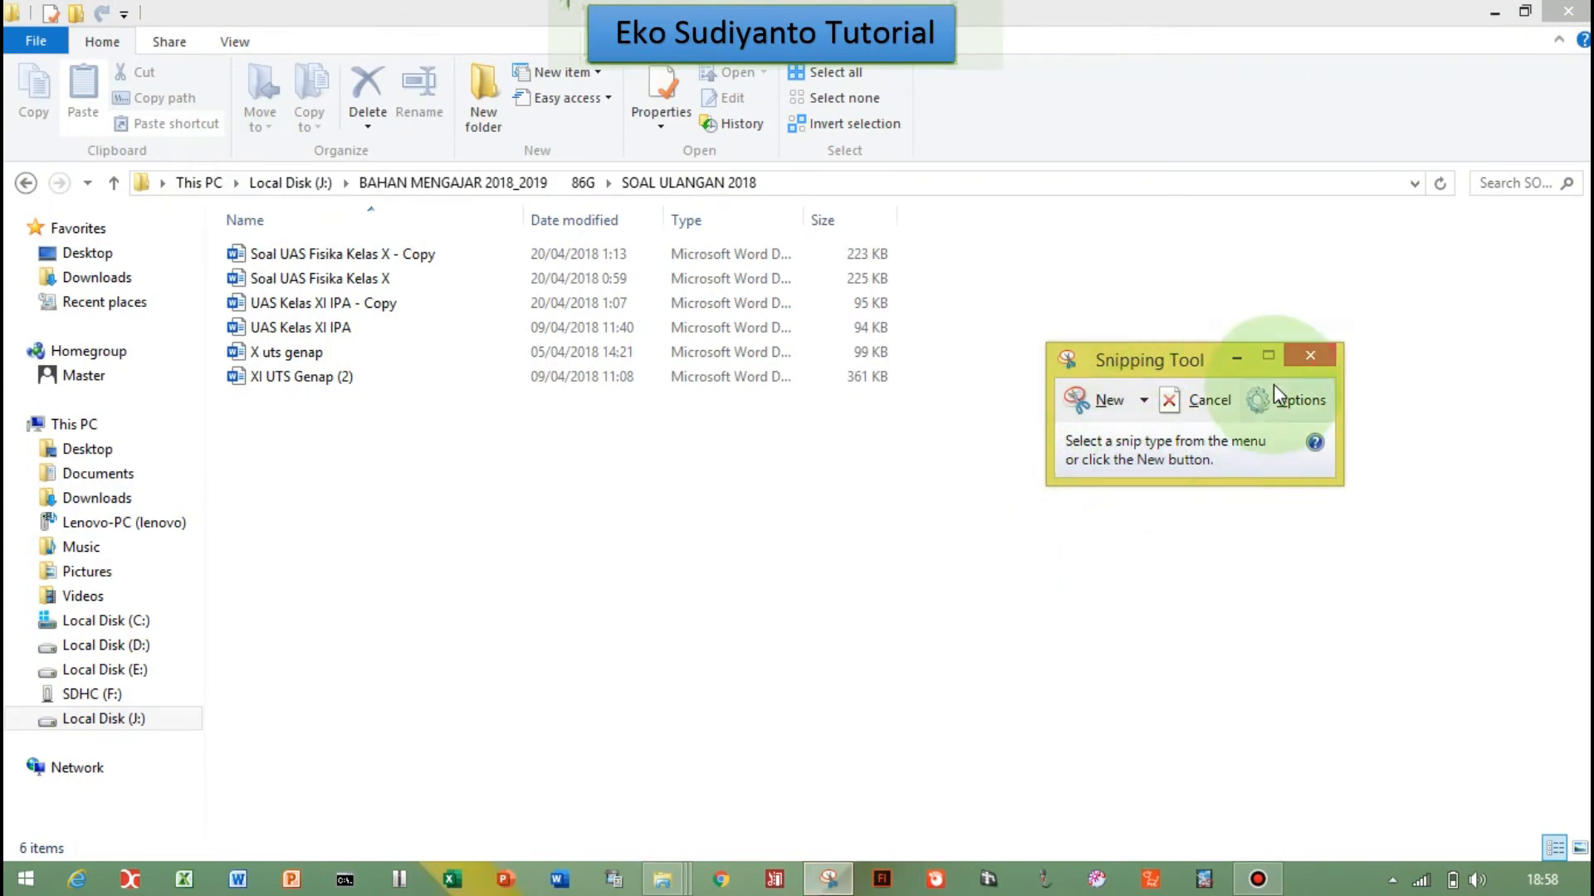
# Step: Paste question 10's weight-in-oil text from Word into the new form question, set as required
pyautogui.click(1308, 355)
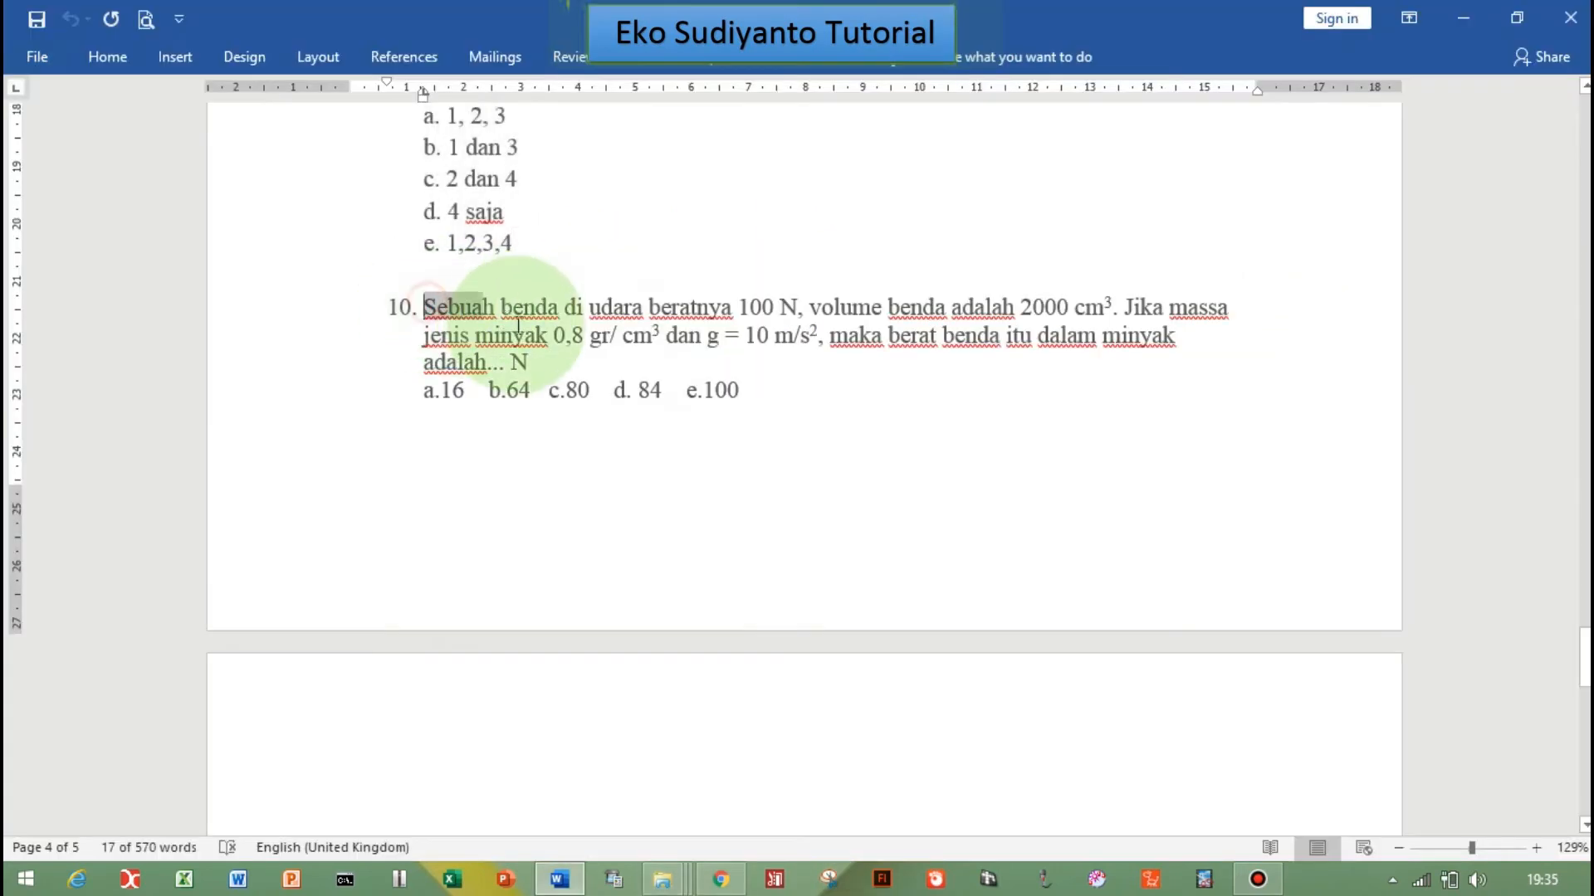
pyautogui.moveTo(456, 309); pyautogui.dragTo(537, 353)
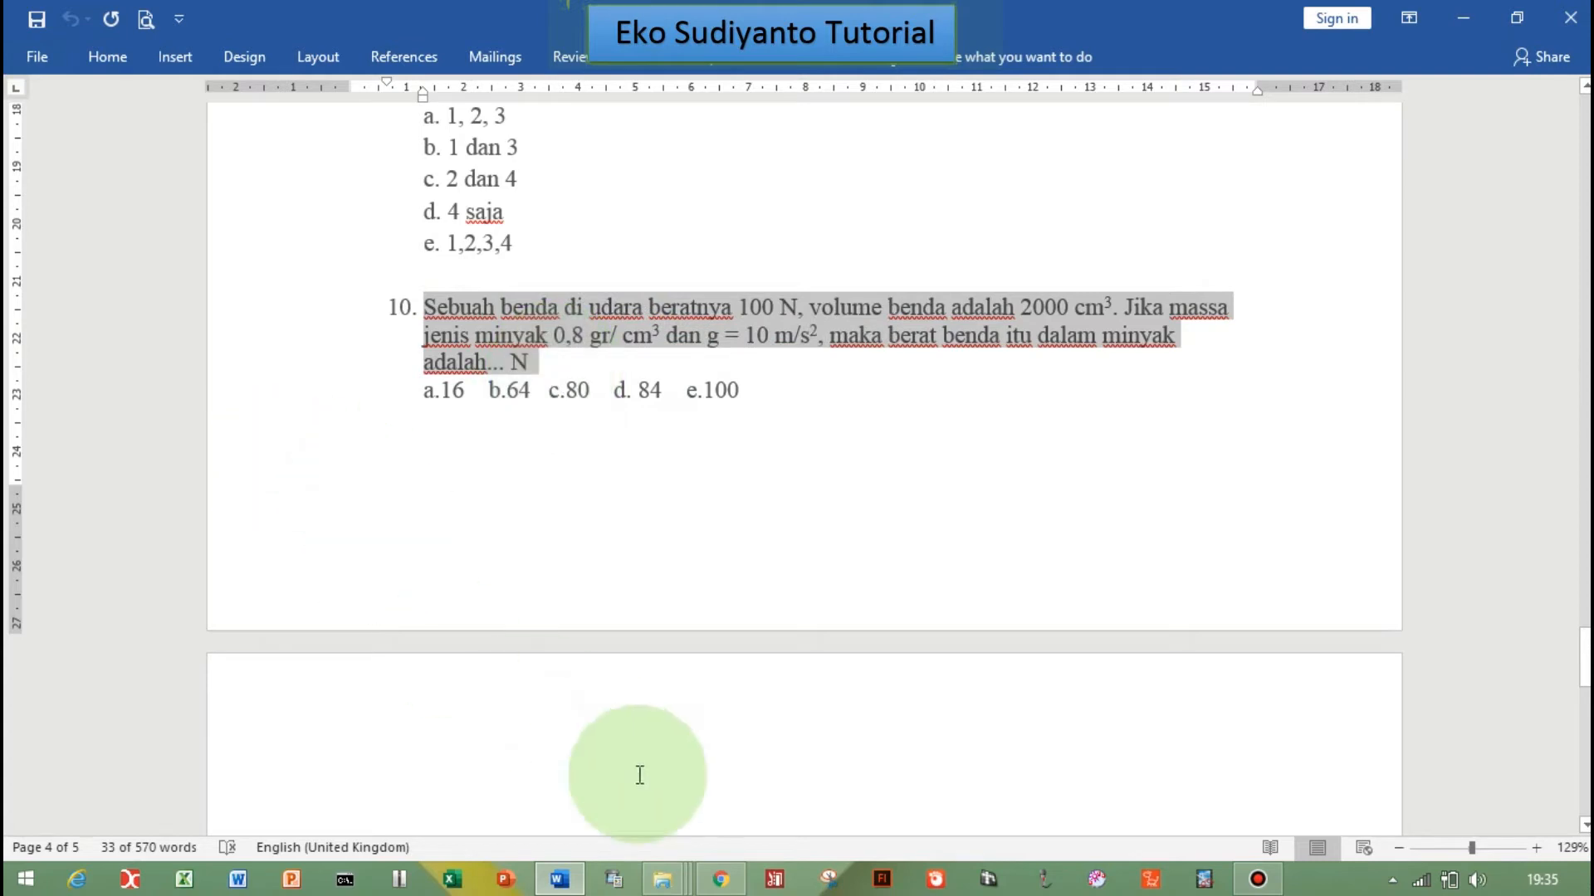
pyautogui.click(719, 881)
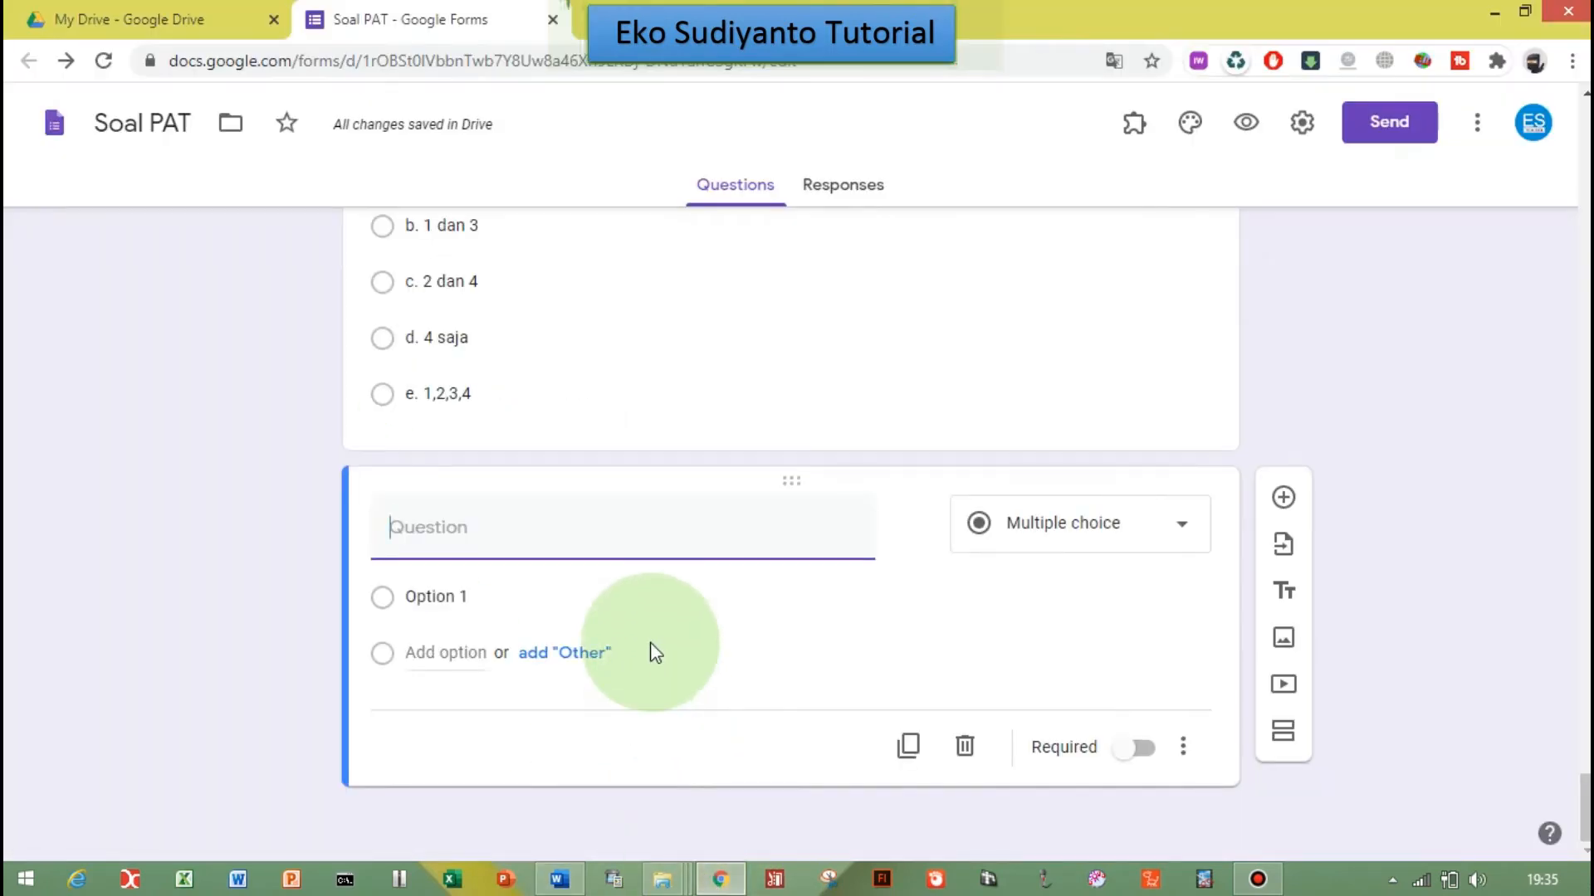
pyautogui.write('10.  Sebuah benda di udara beratnya 100 N, volume benda adalah 2000 cm3. Jika massa jenis minyak 0,8 gr/ cm3 dan g = 10 m/s2, maka berat benda itu dalam minyak adalah... N')
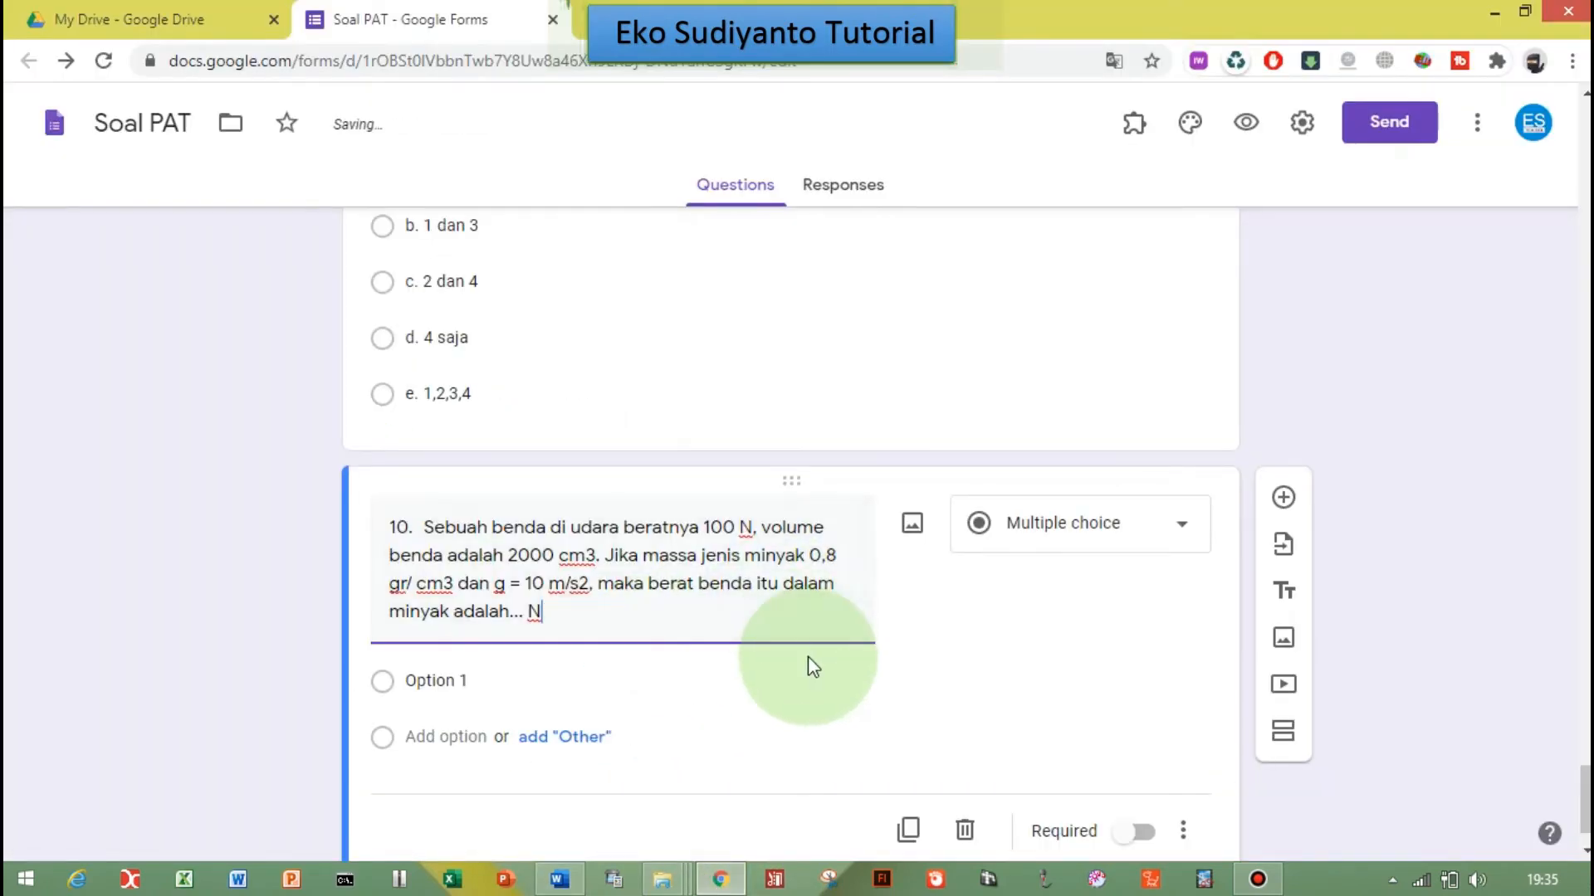
pyautogui.click(1143, 830)
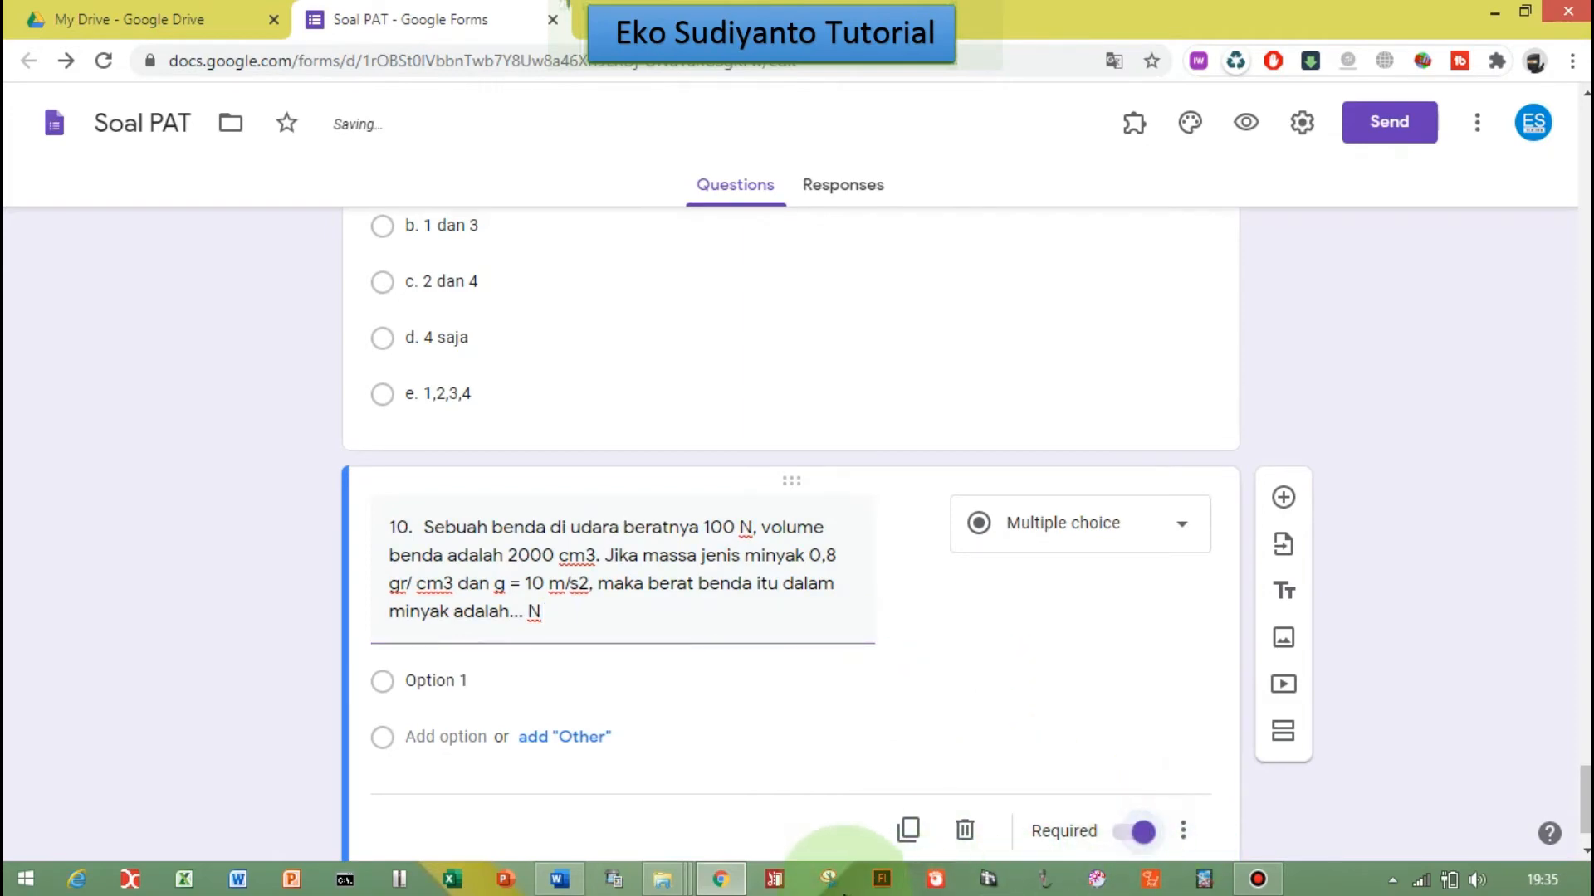
# Step: Break answers a.16, b.64 and c.80 onto separate lines in Word
pyautogui.moveTo(722, 885)
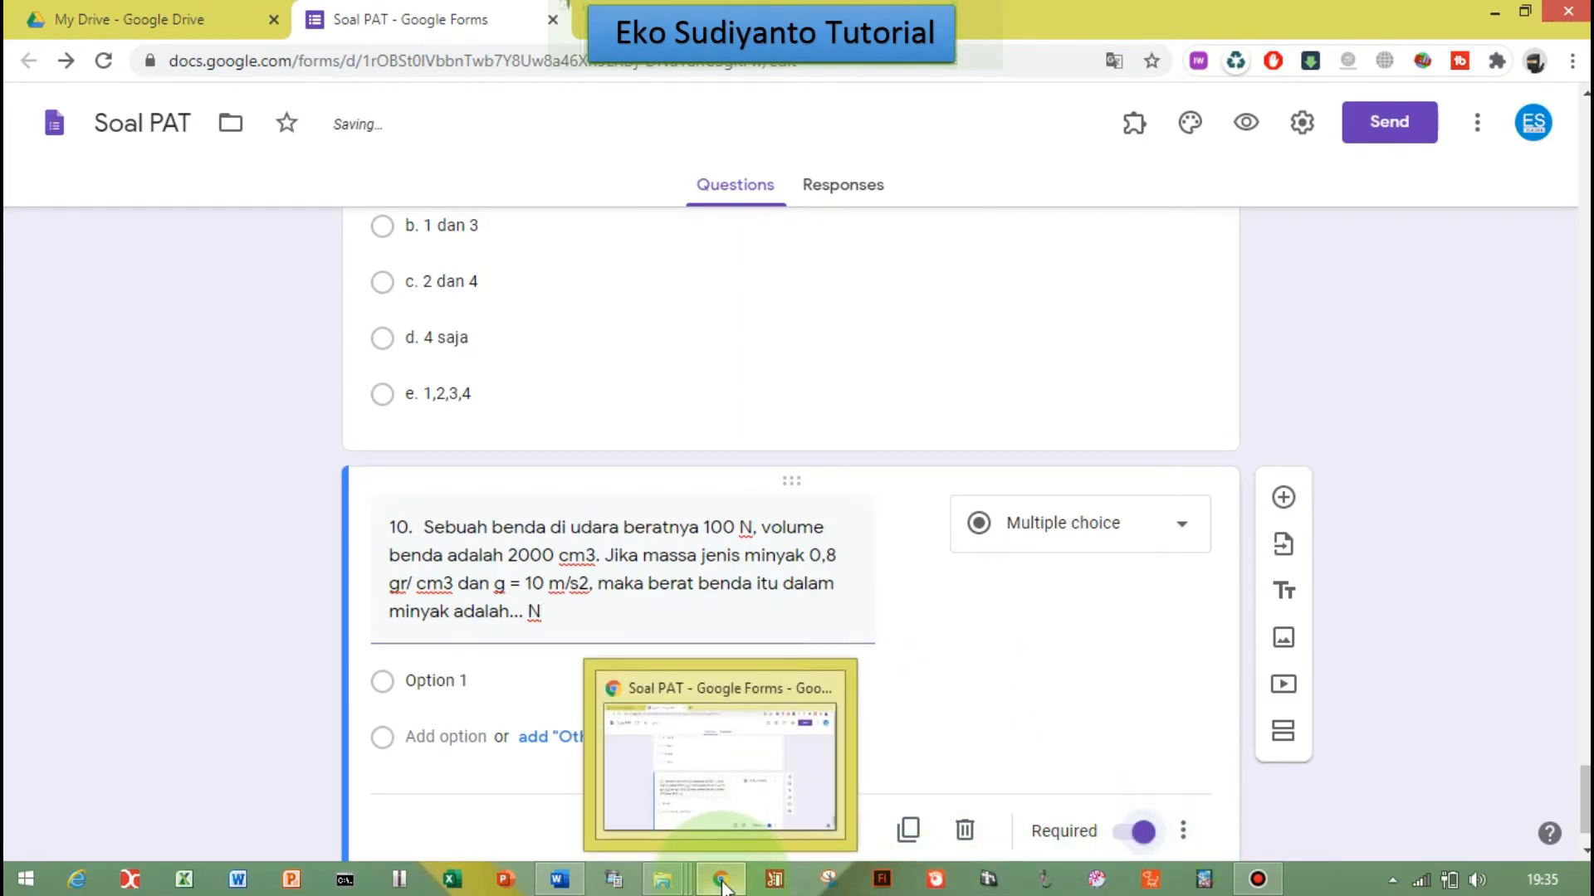
pyautogui.click(559, 879)
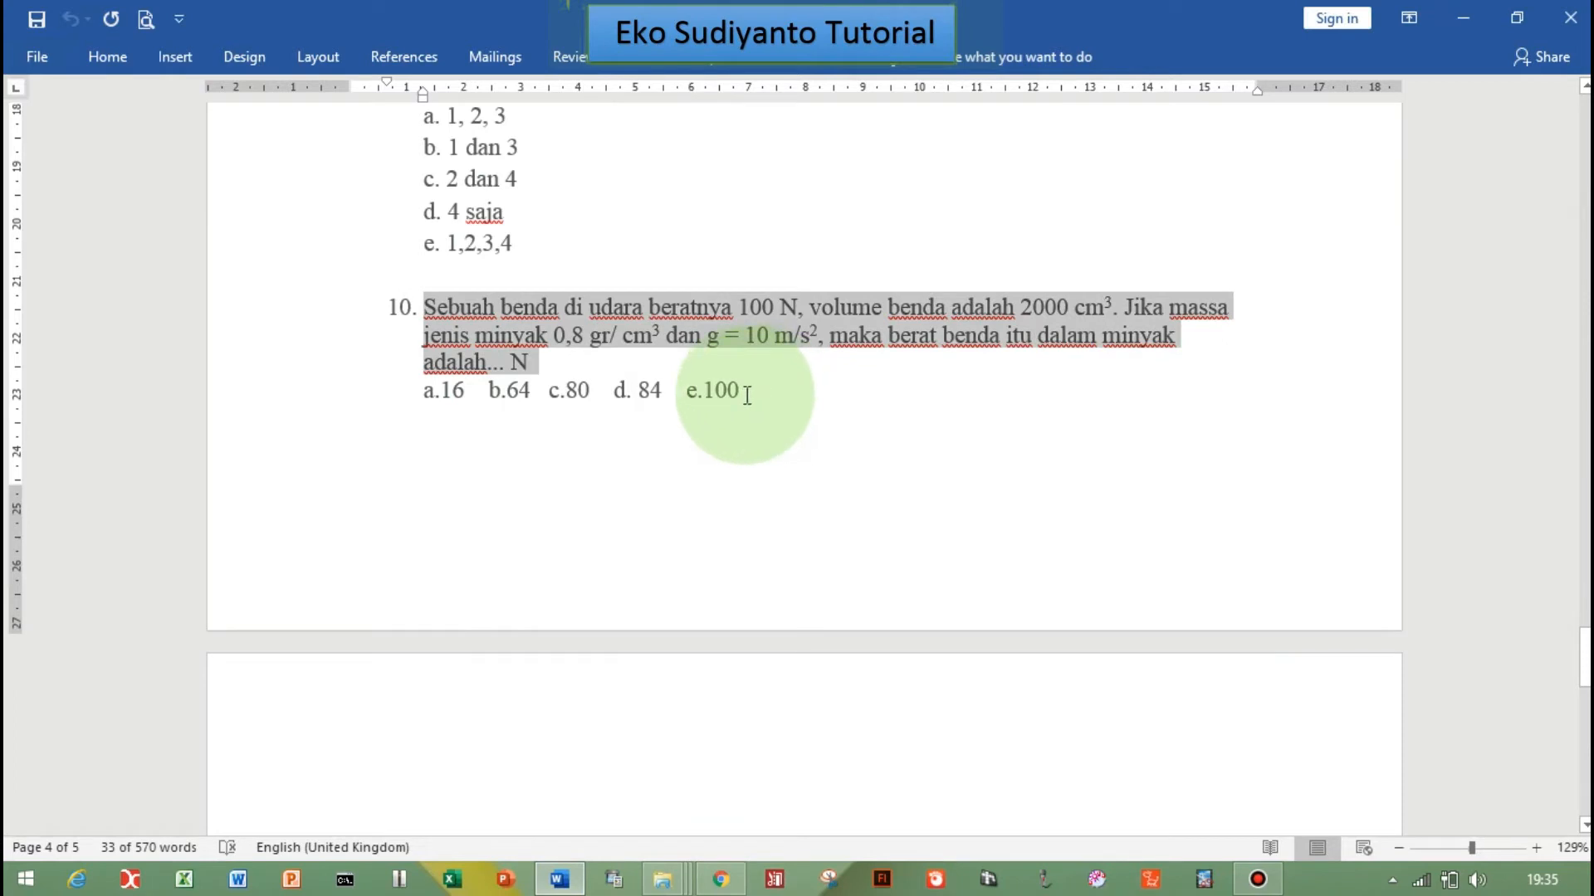
pyautogui.moveTo(747, 398); pyautogui.dragTo(682, 403)
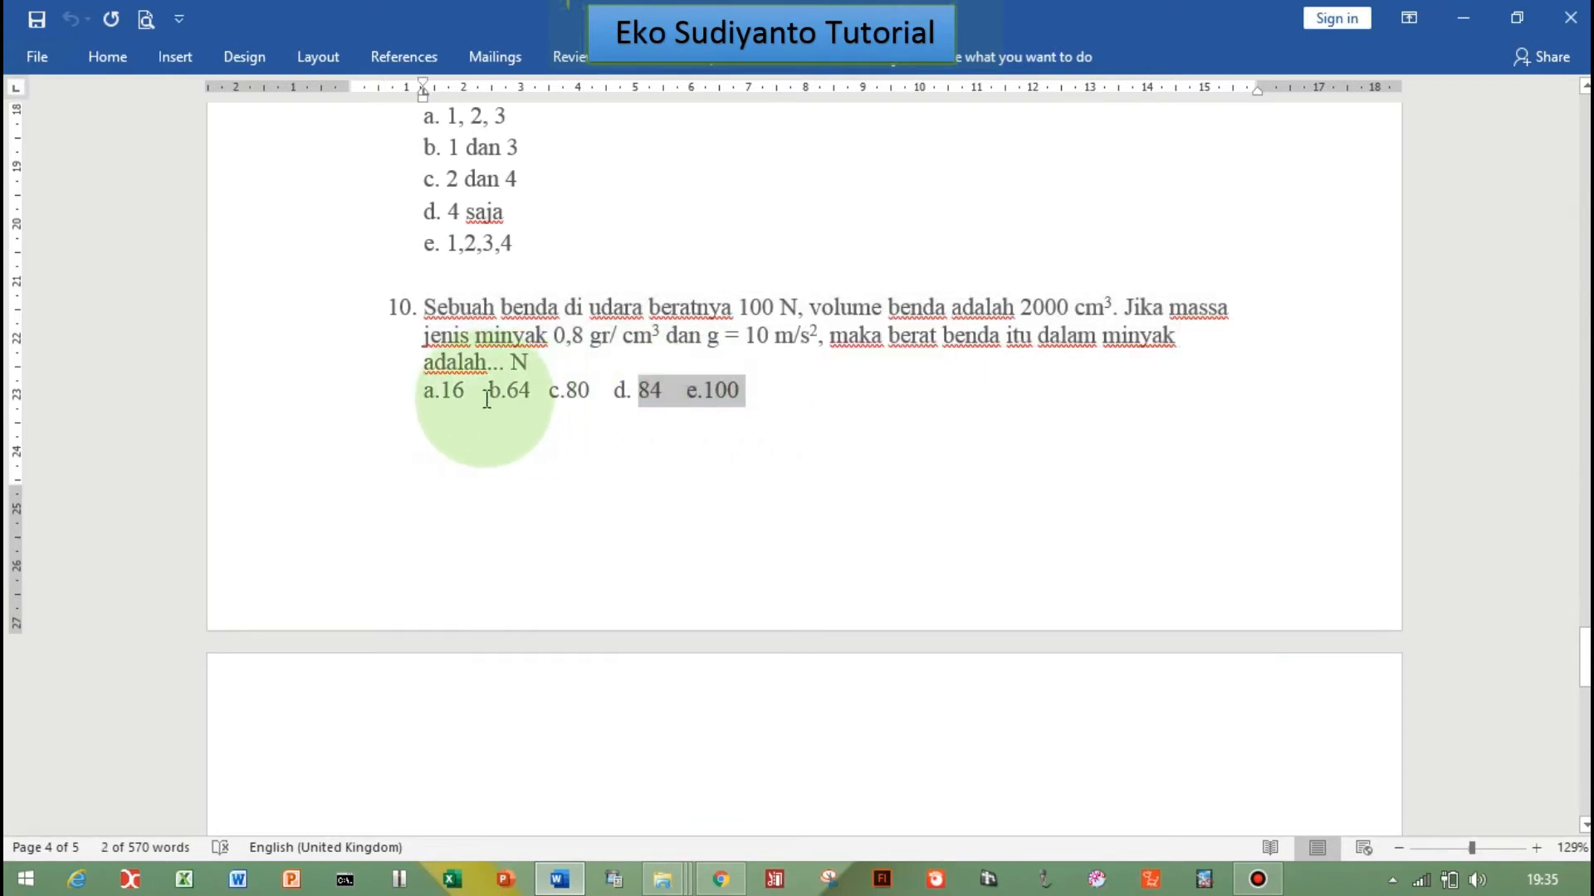
pyautogui.moveTo(422, 393); pyautogui.dragTo(465, 390)
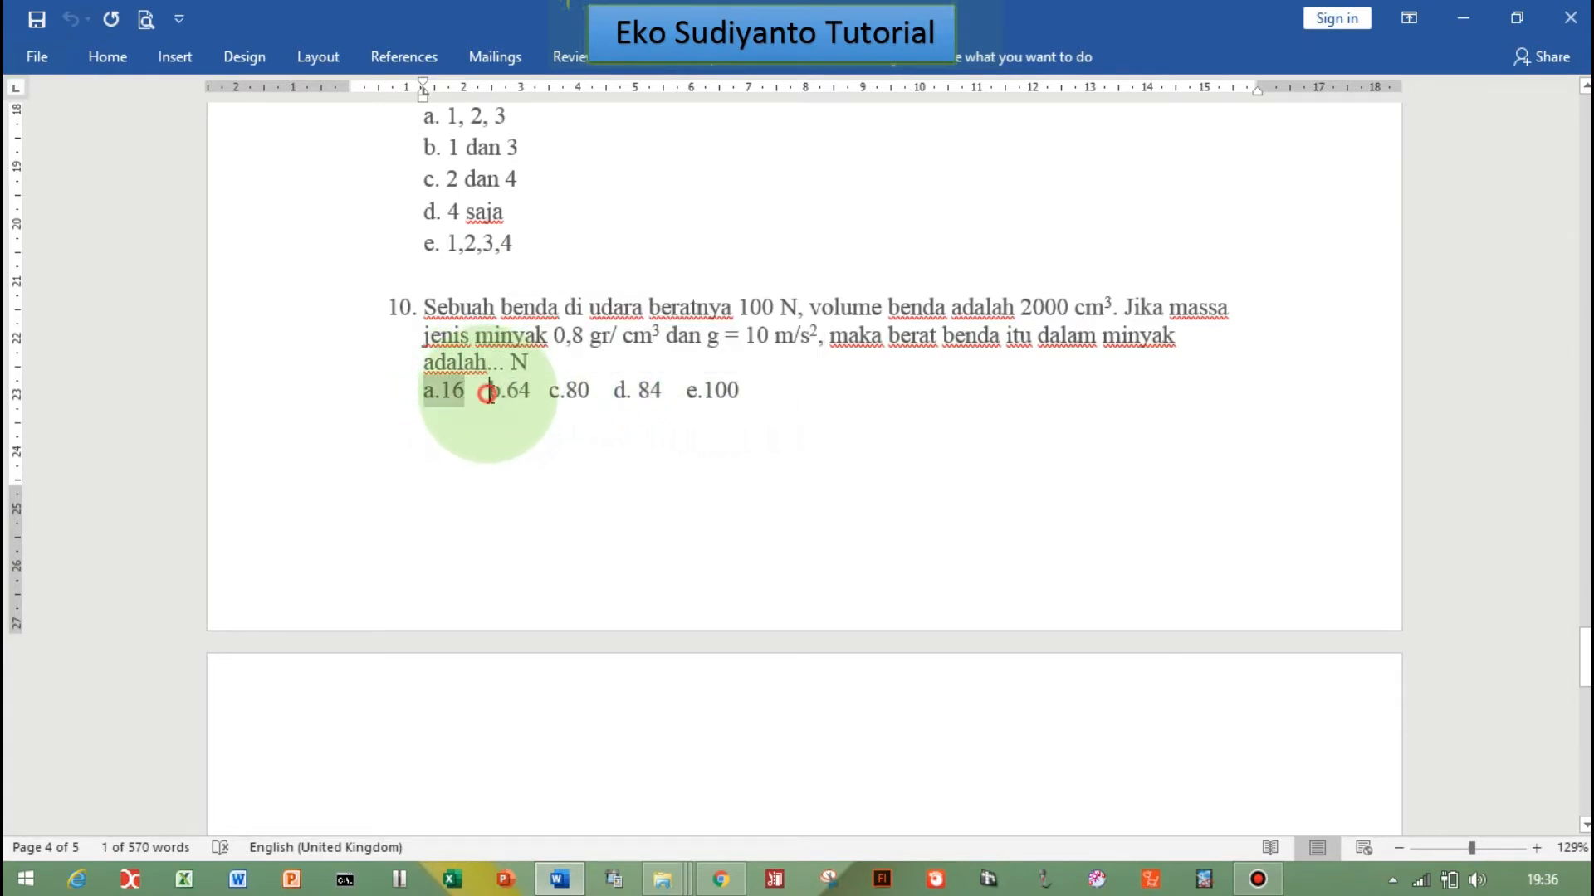
pyautogui.click(496, 397)
pyautogui.press('Return')
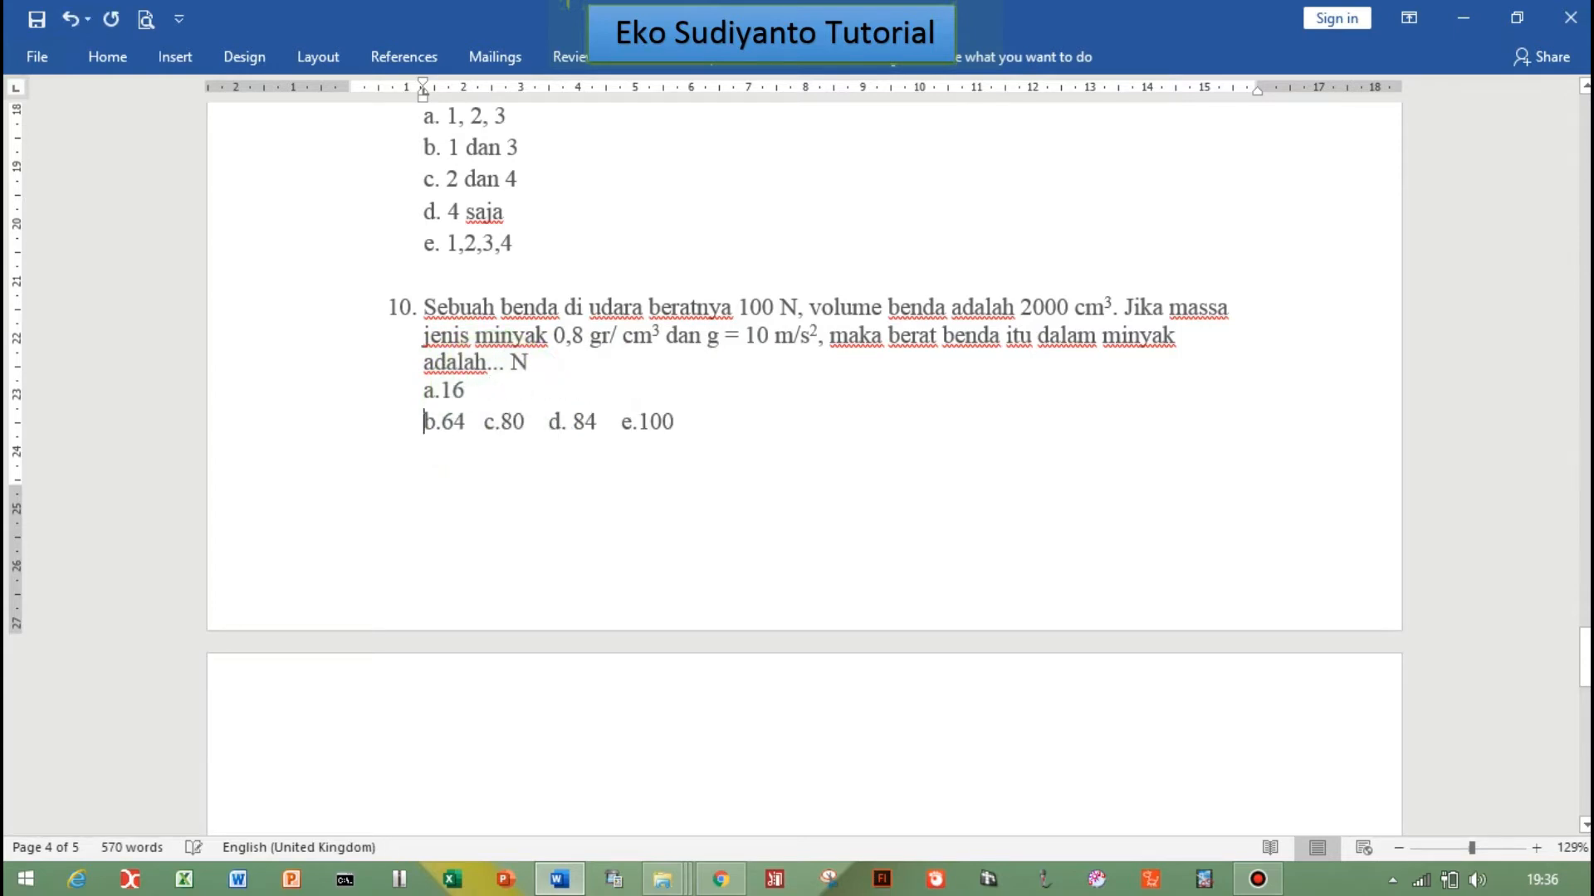
pyautogui.click(473, 427)
pyautogui.click(486, 428)
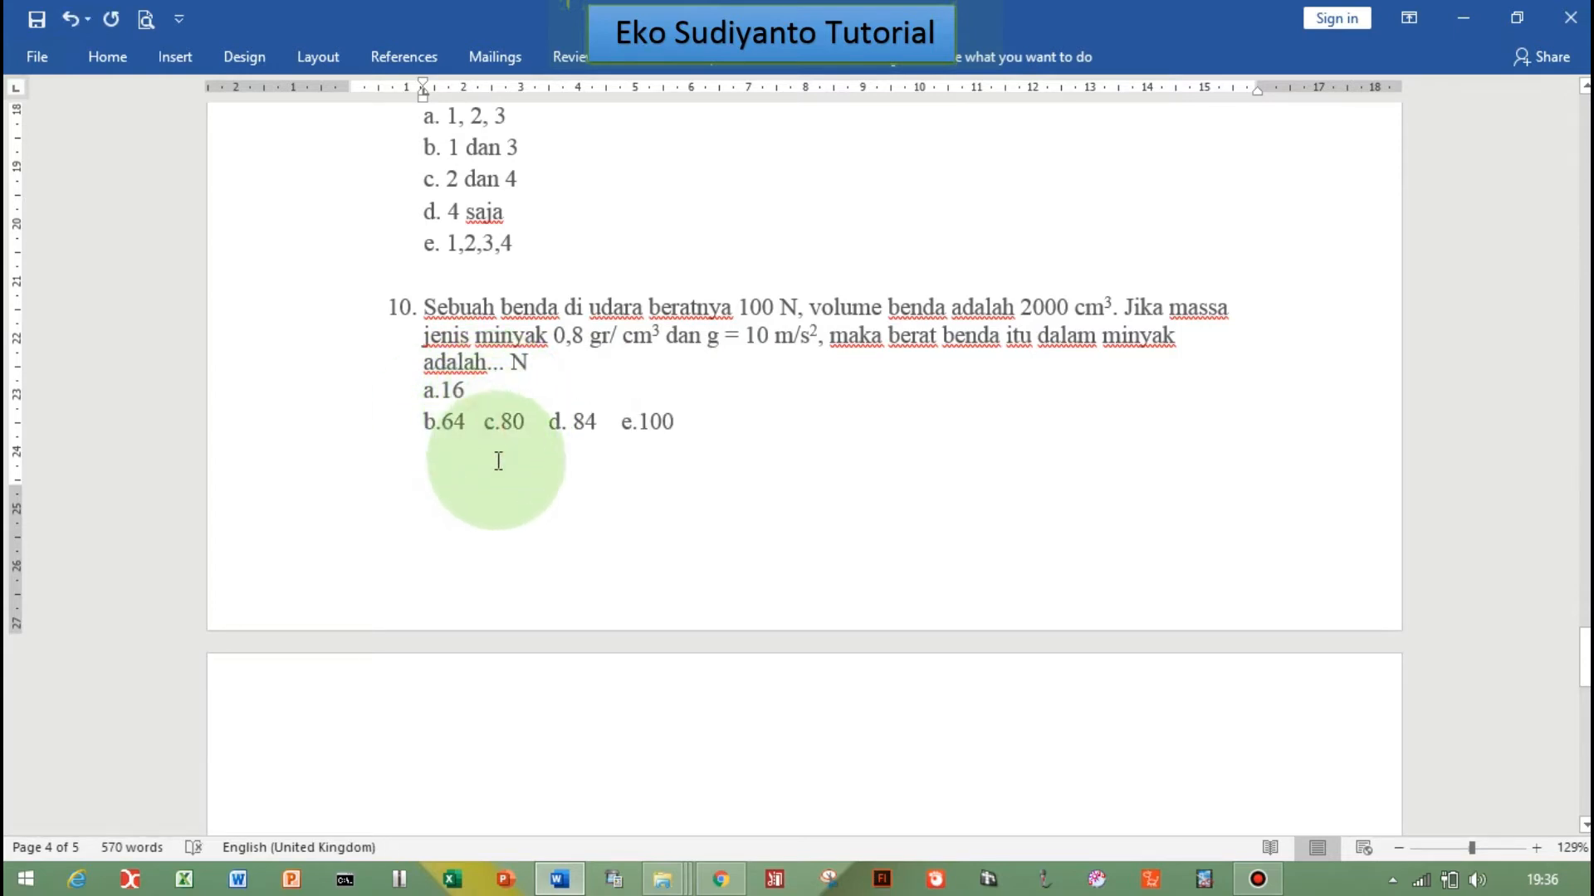
pyautogui.press('Return')
# Step: Put d. 84 and e.100 on their own lines and copy all five answers
pyautogui.click(489, 465)
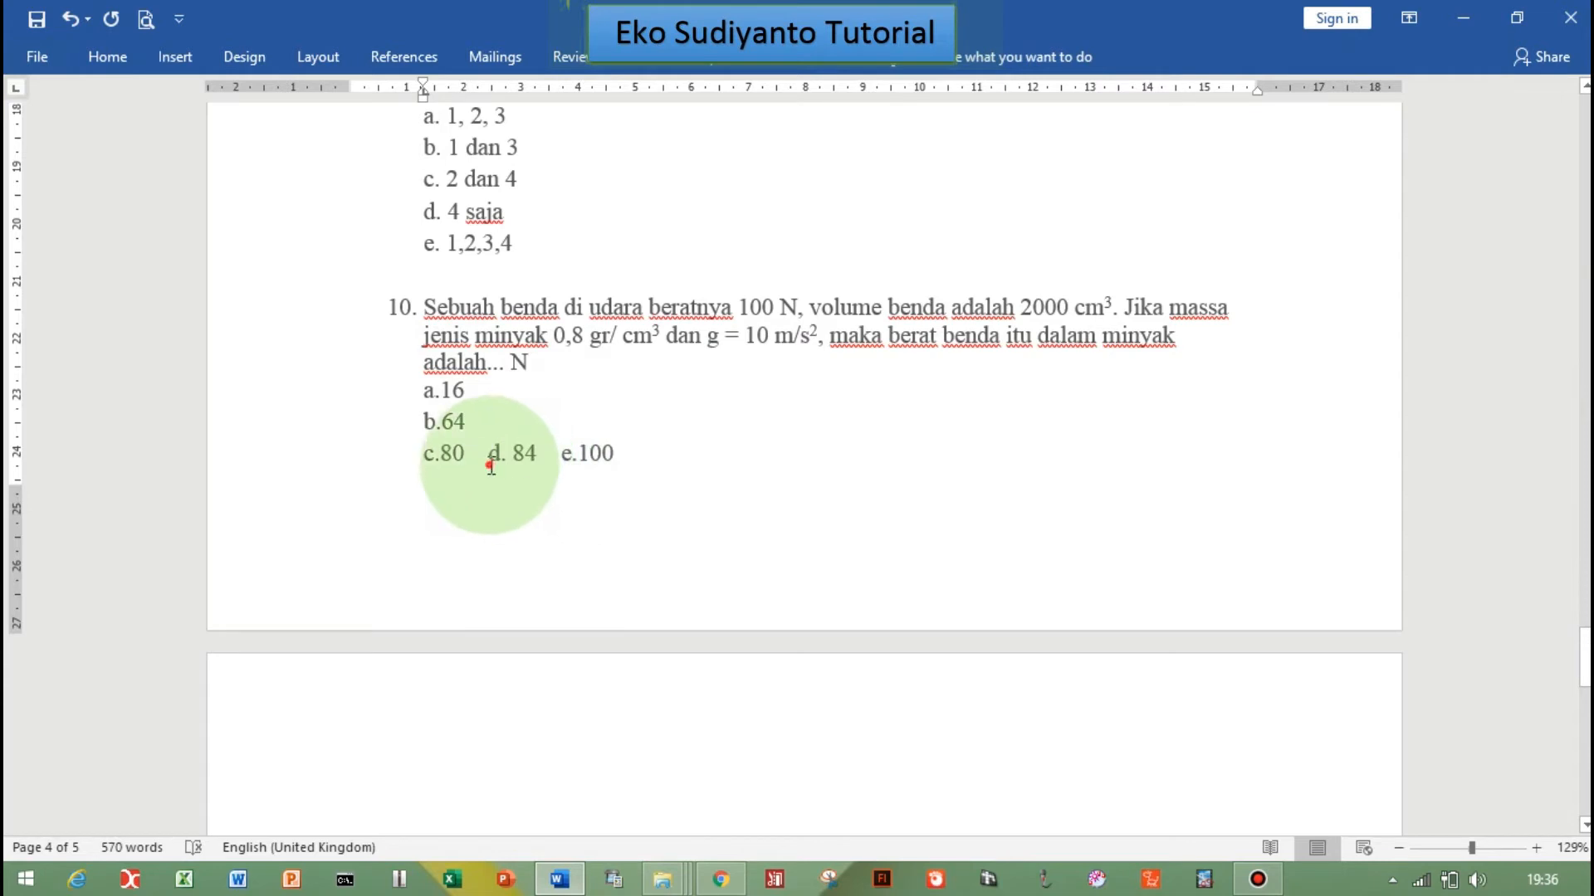
pyautogui.hotkey('ctrl', 'Return')
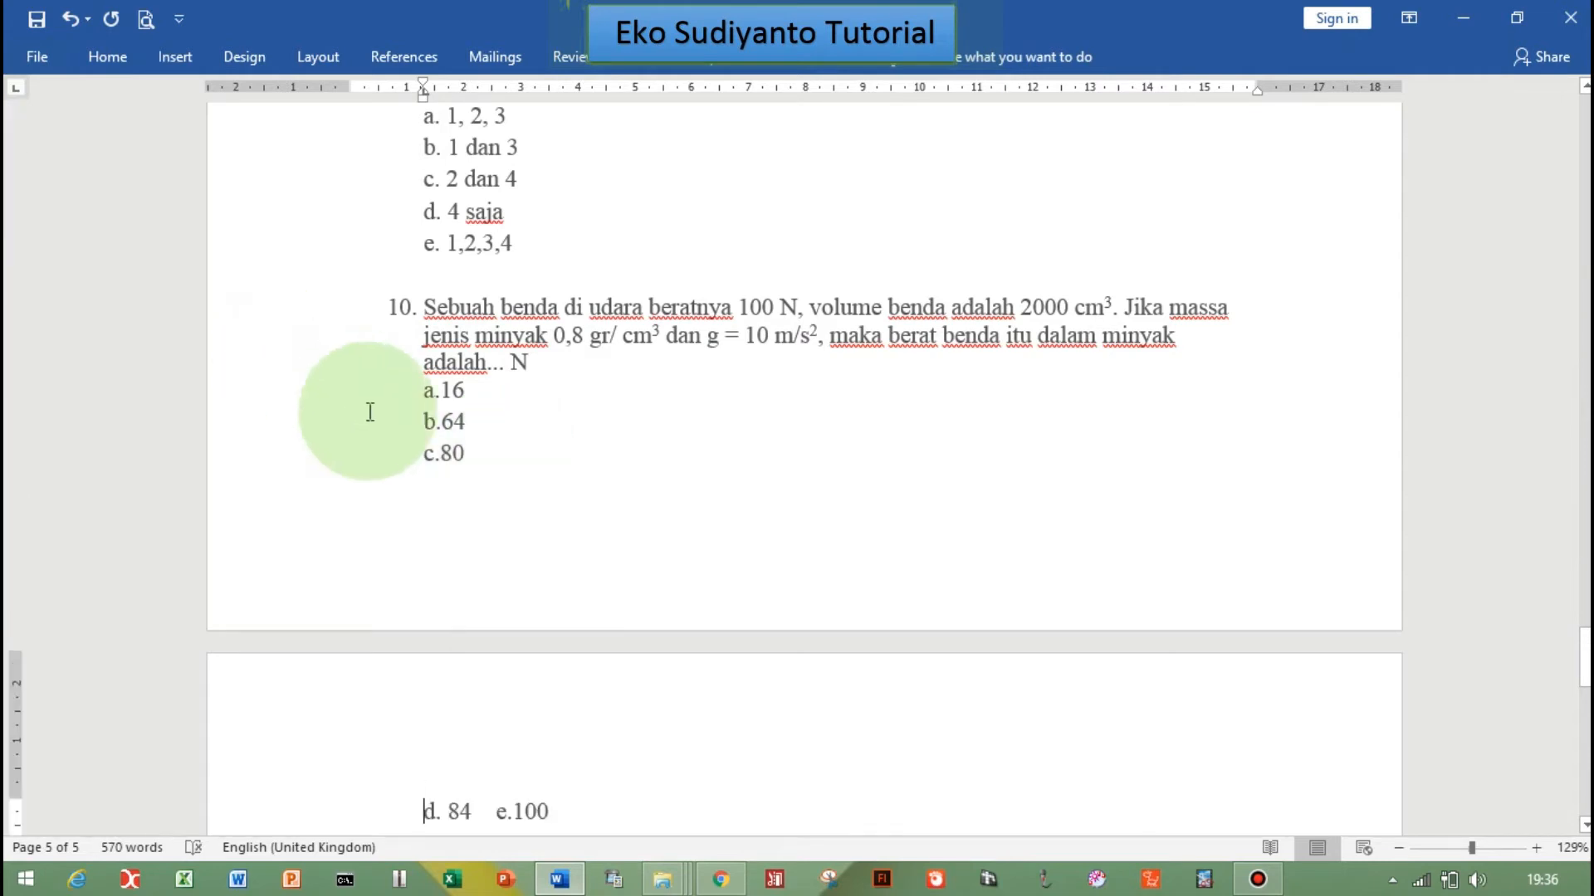
pyautogui.click(499, 812)
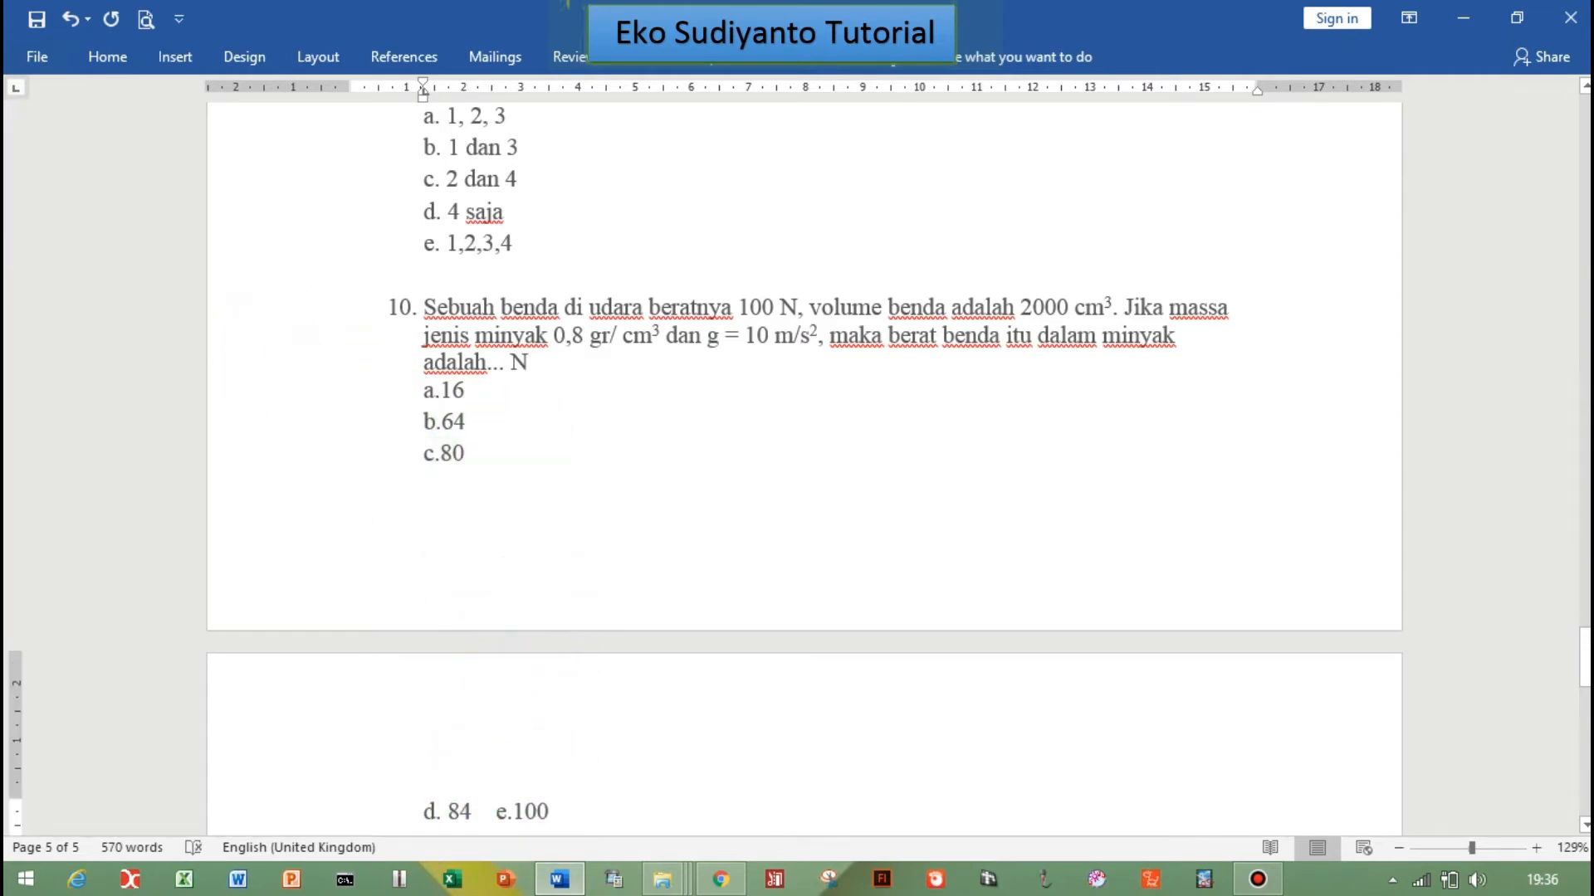
pyautogui.press('Return')
pyautogui.moveTo(367, 309); pyautogui.dragTo(520, 736)
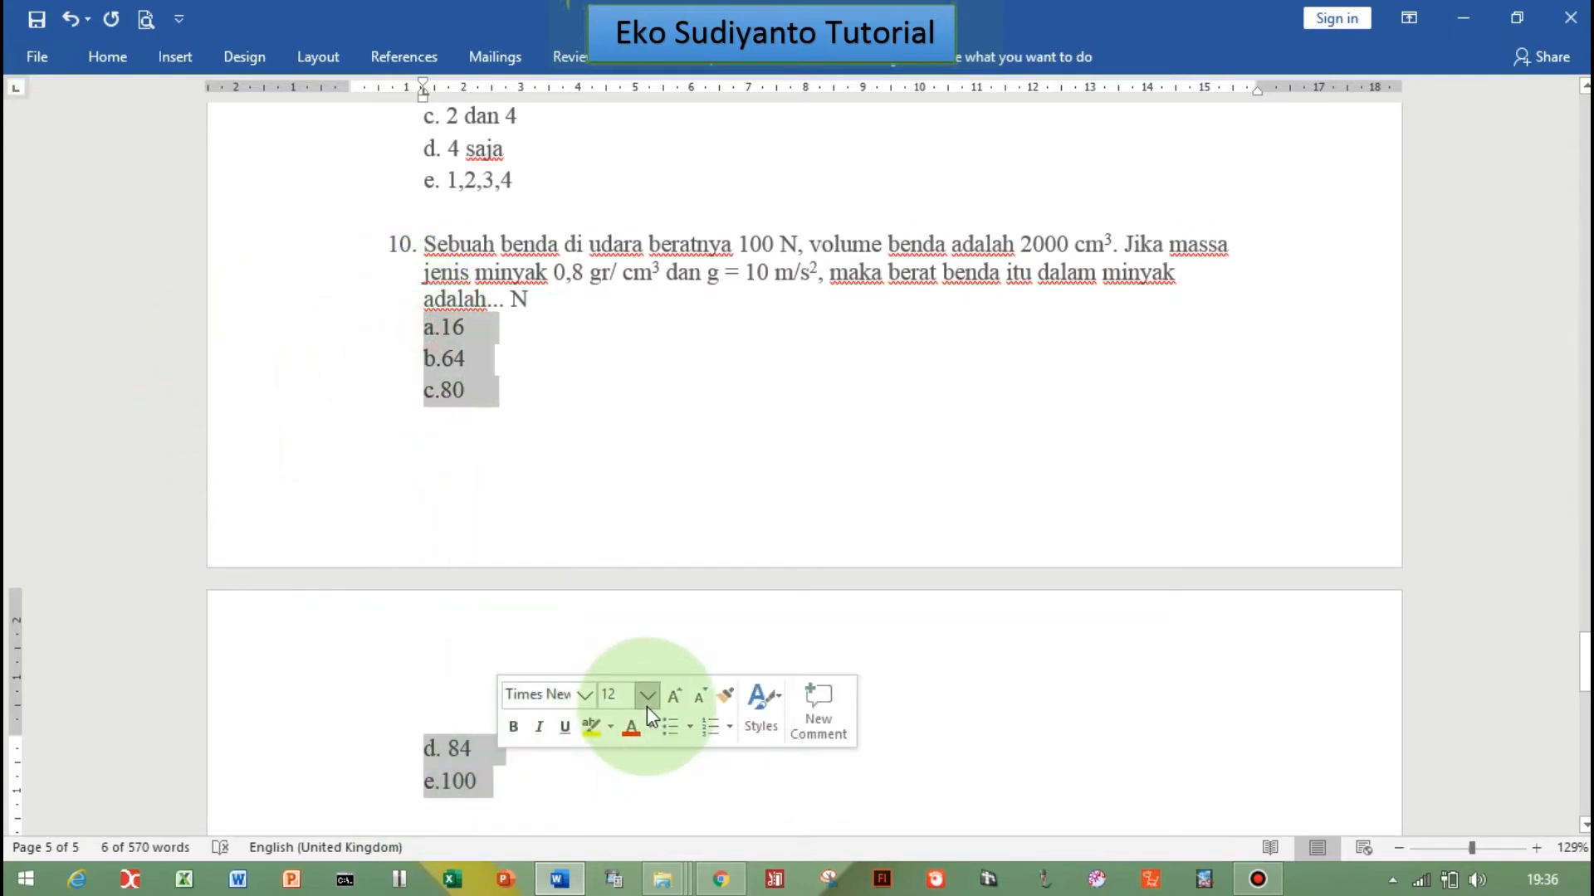
pyautogui.hotkey('ctrl', 'c')
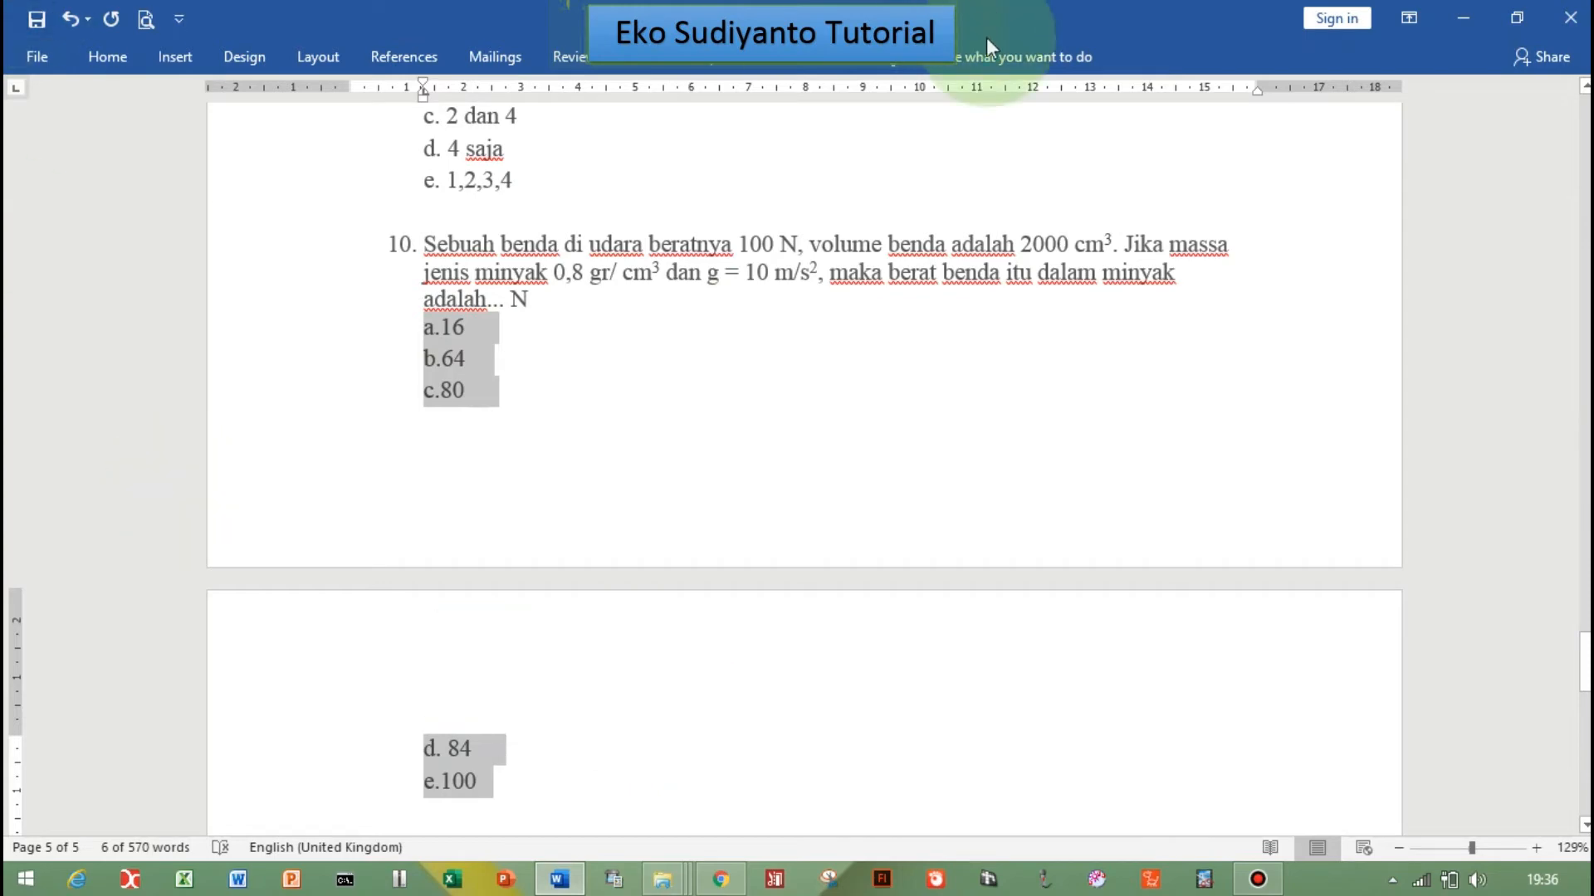
# Step: Paste a.16 through e.100 as question 10's answer options
pyautogui.click(556, 878)
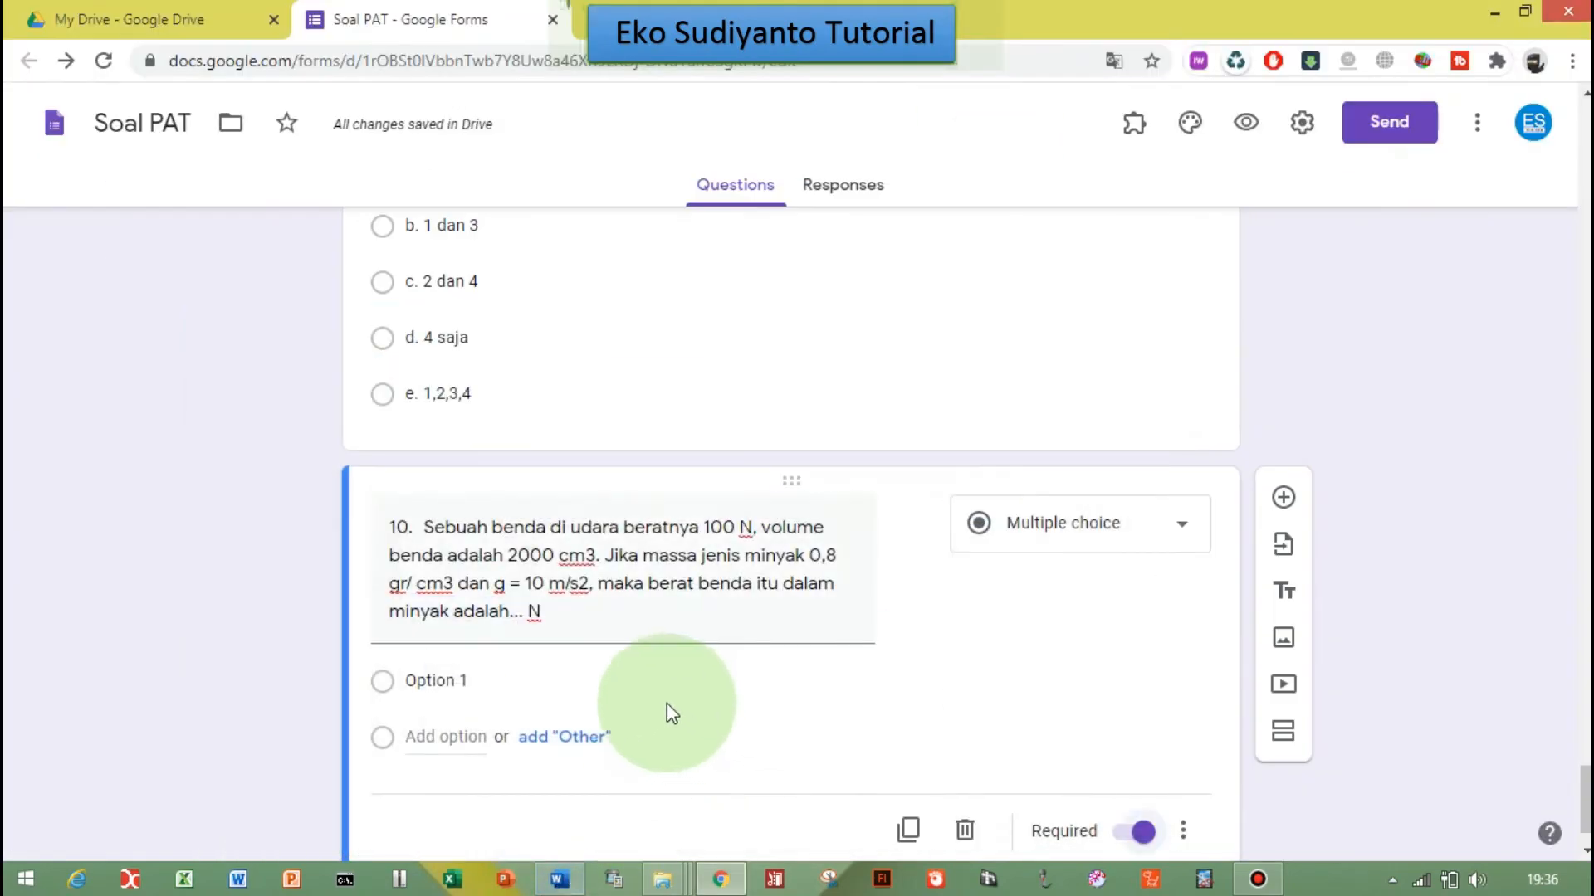
pyautogui.click(481, 688)
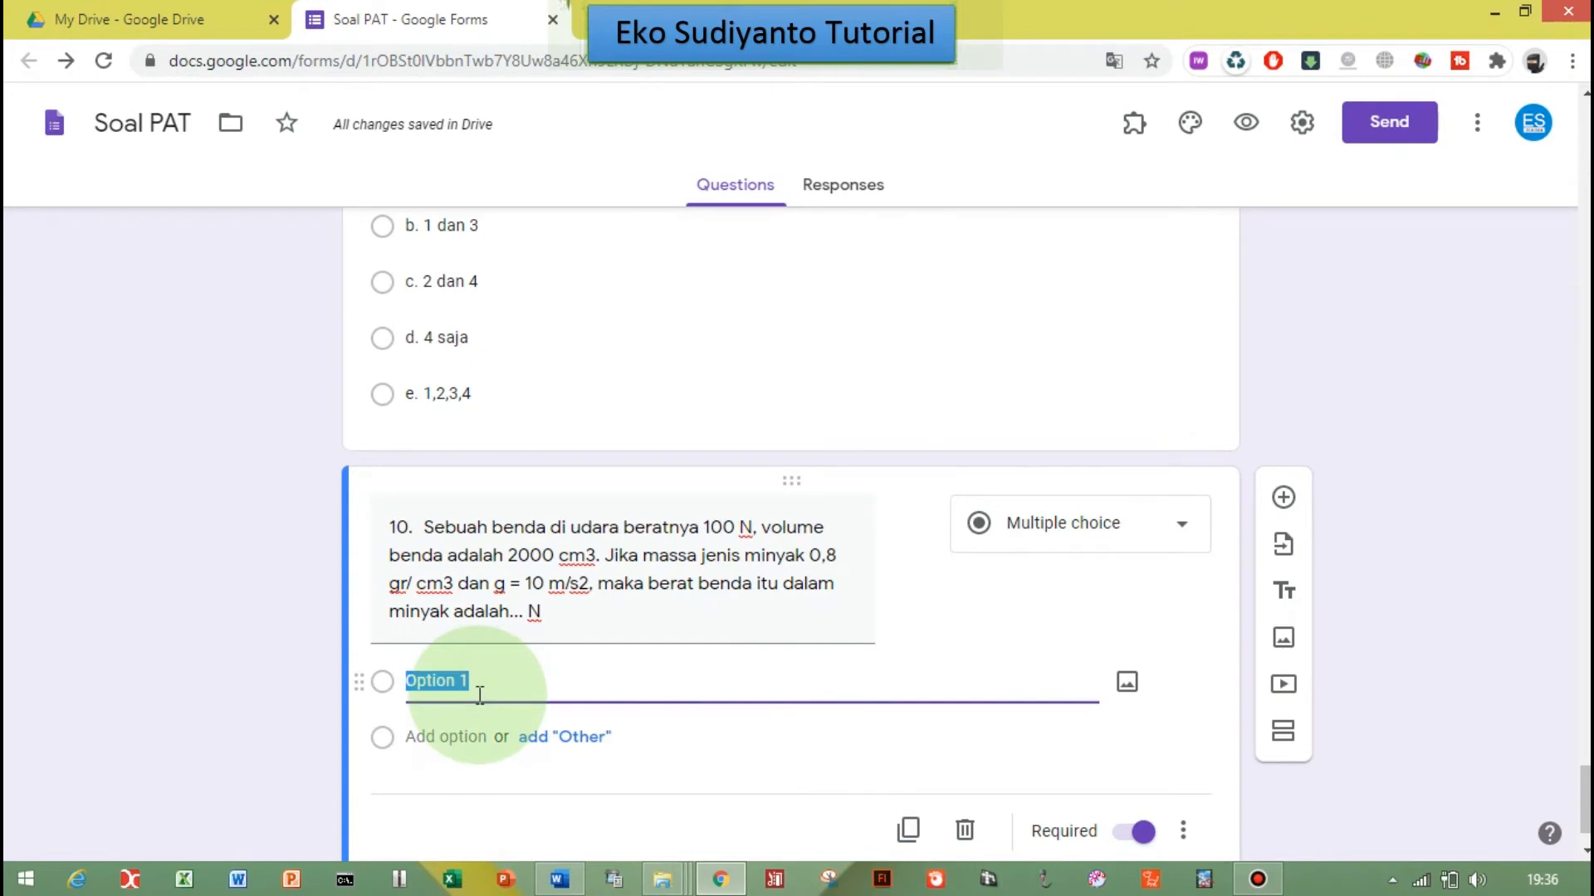
pyautogui.hotkey('ctrl', 'v')
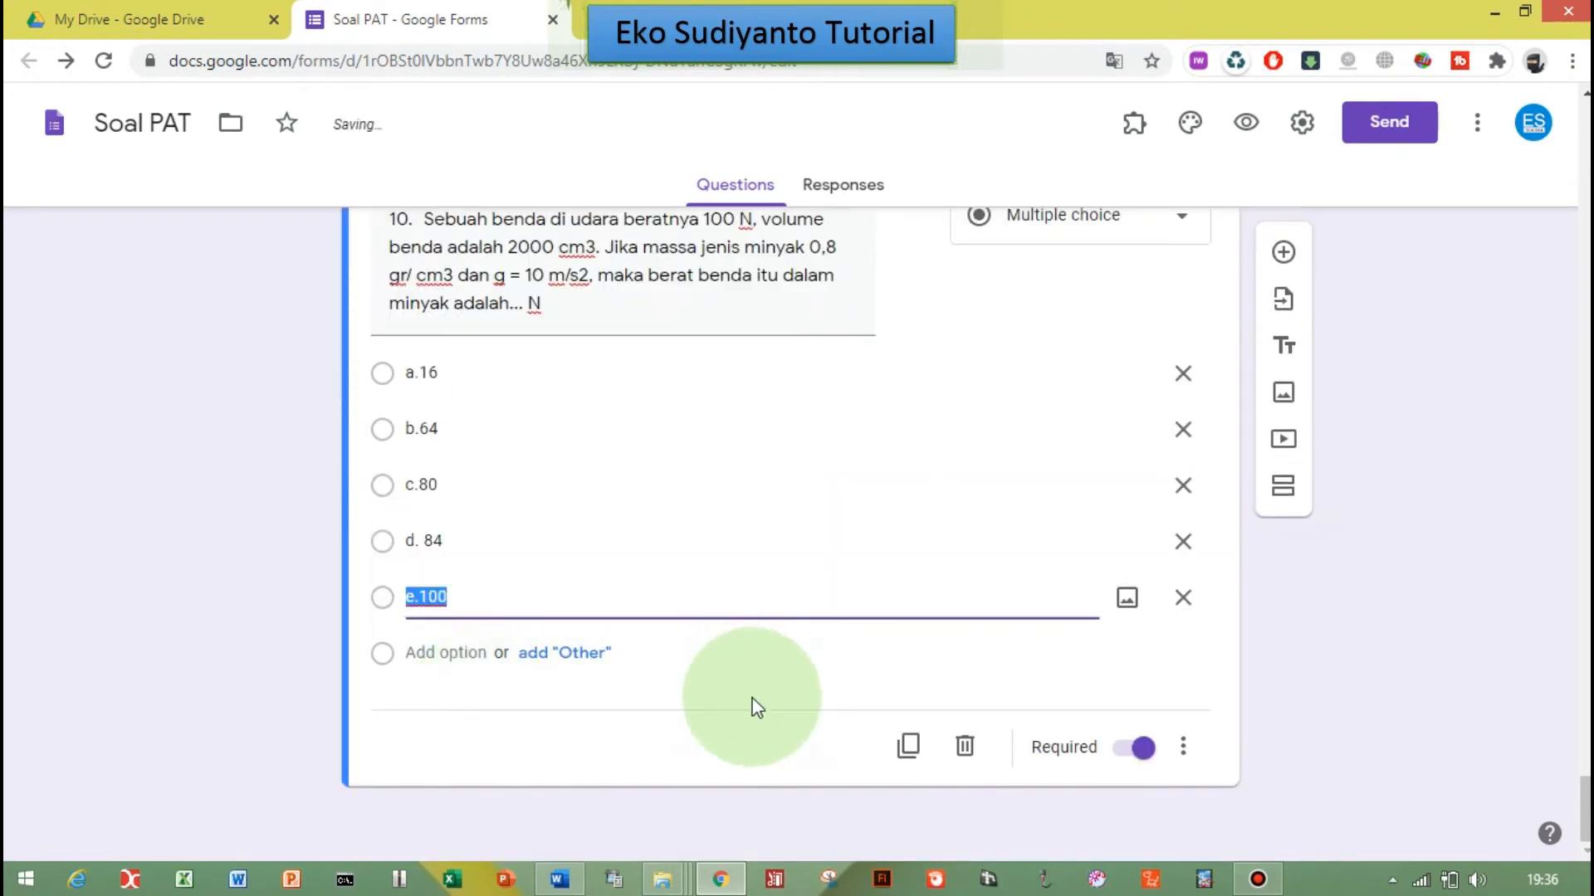
pyautogui.click(1270, 684)
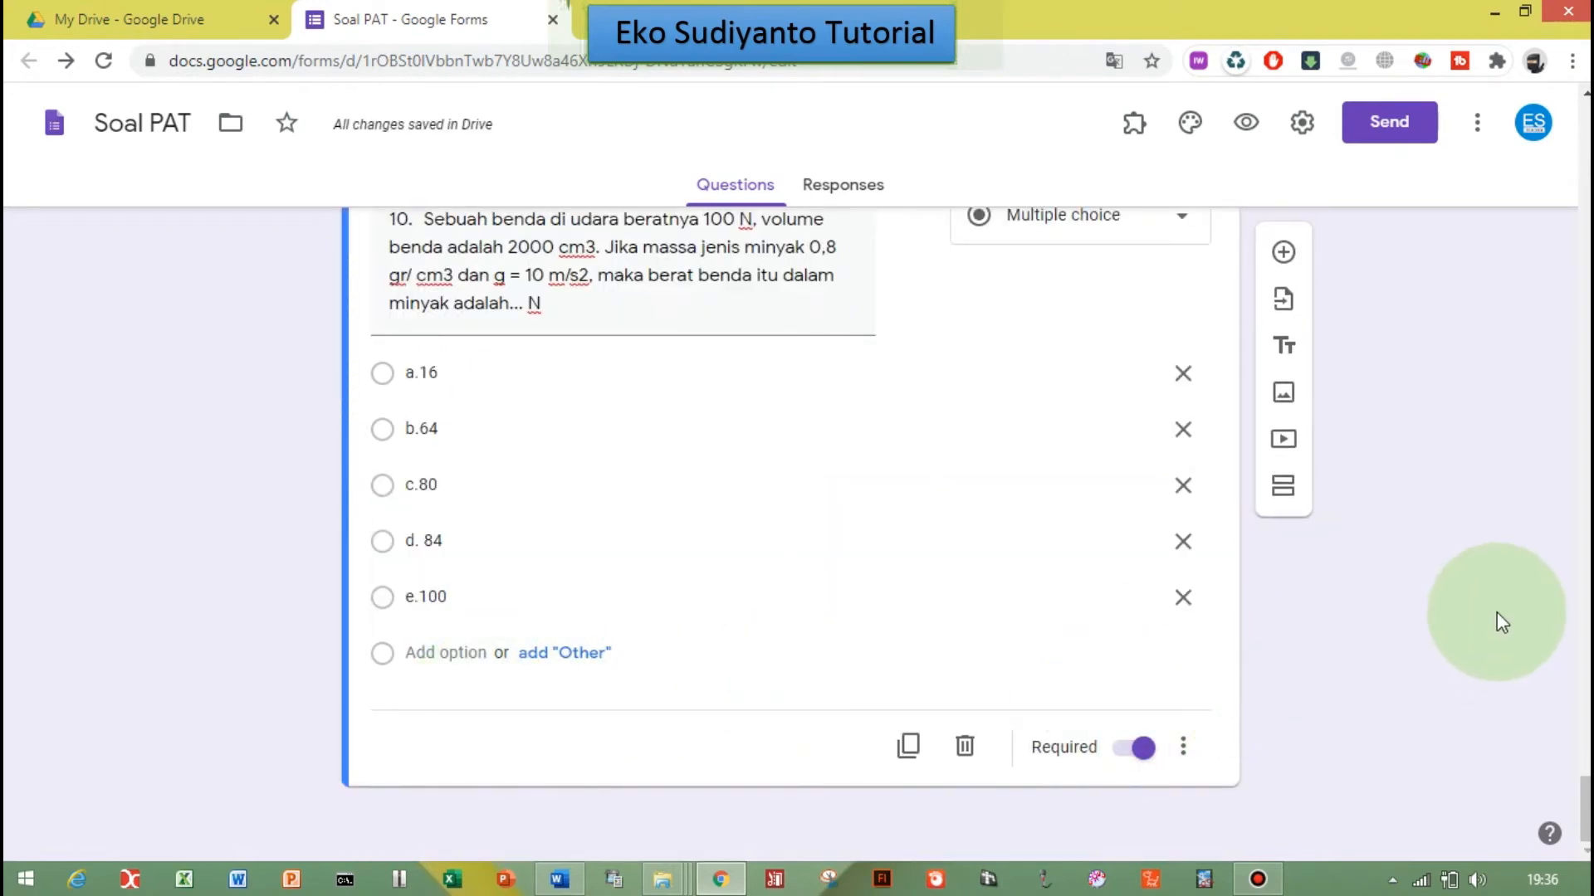
# Step: Open the respondent preview of the Soal PAT quiz
pyautogui.scroll(15, 1495, 606)
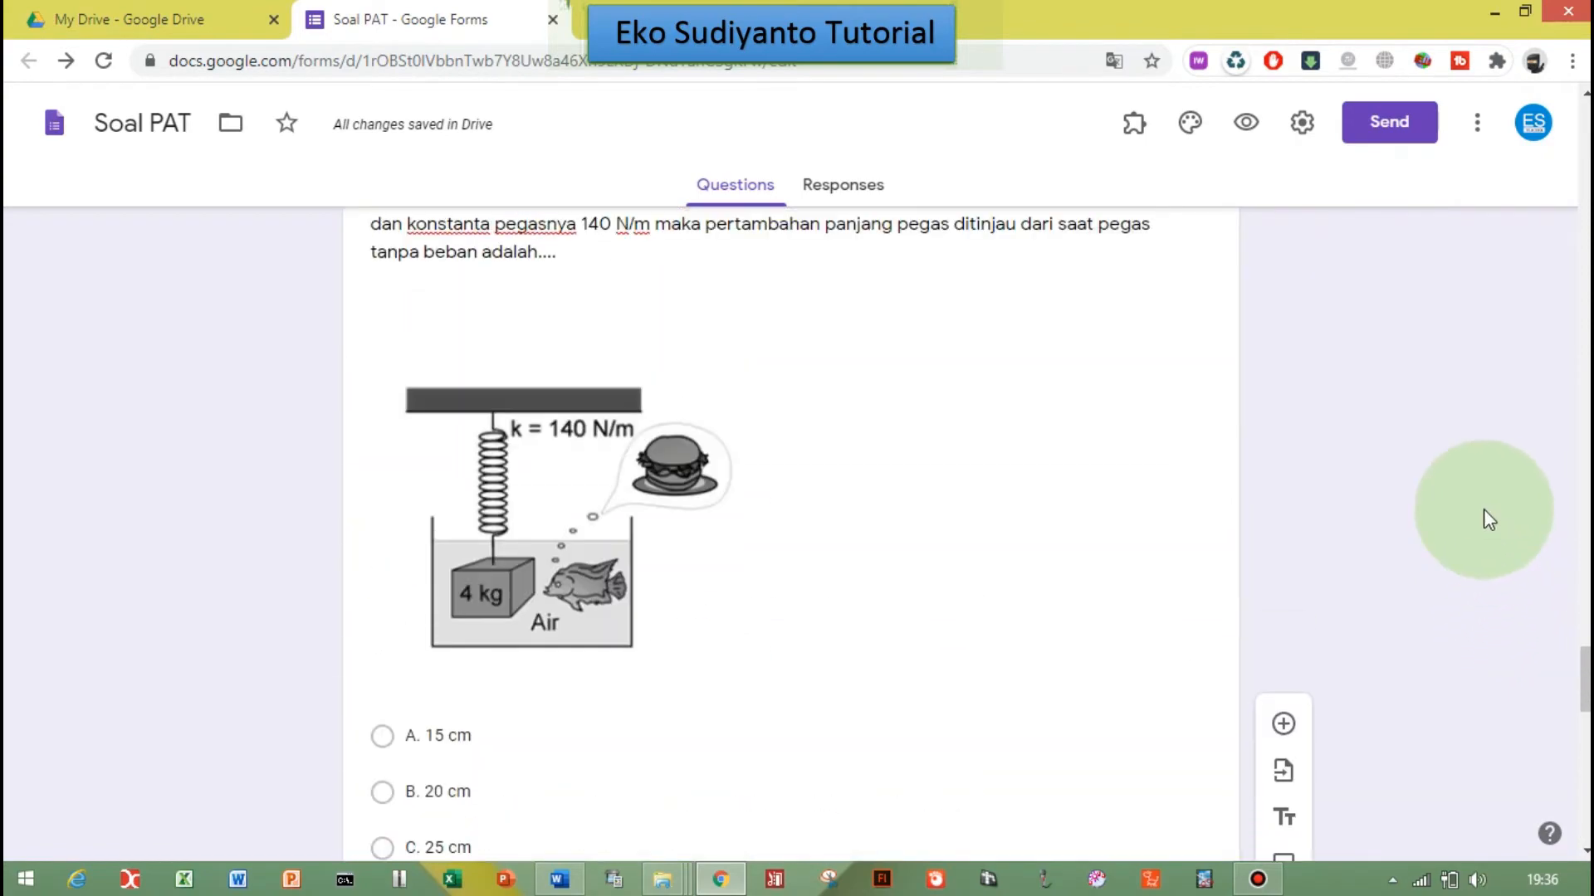
pyautogui.moveTo(1570, 591); pyautogui.dragTo(1570, 179)
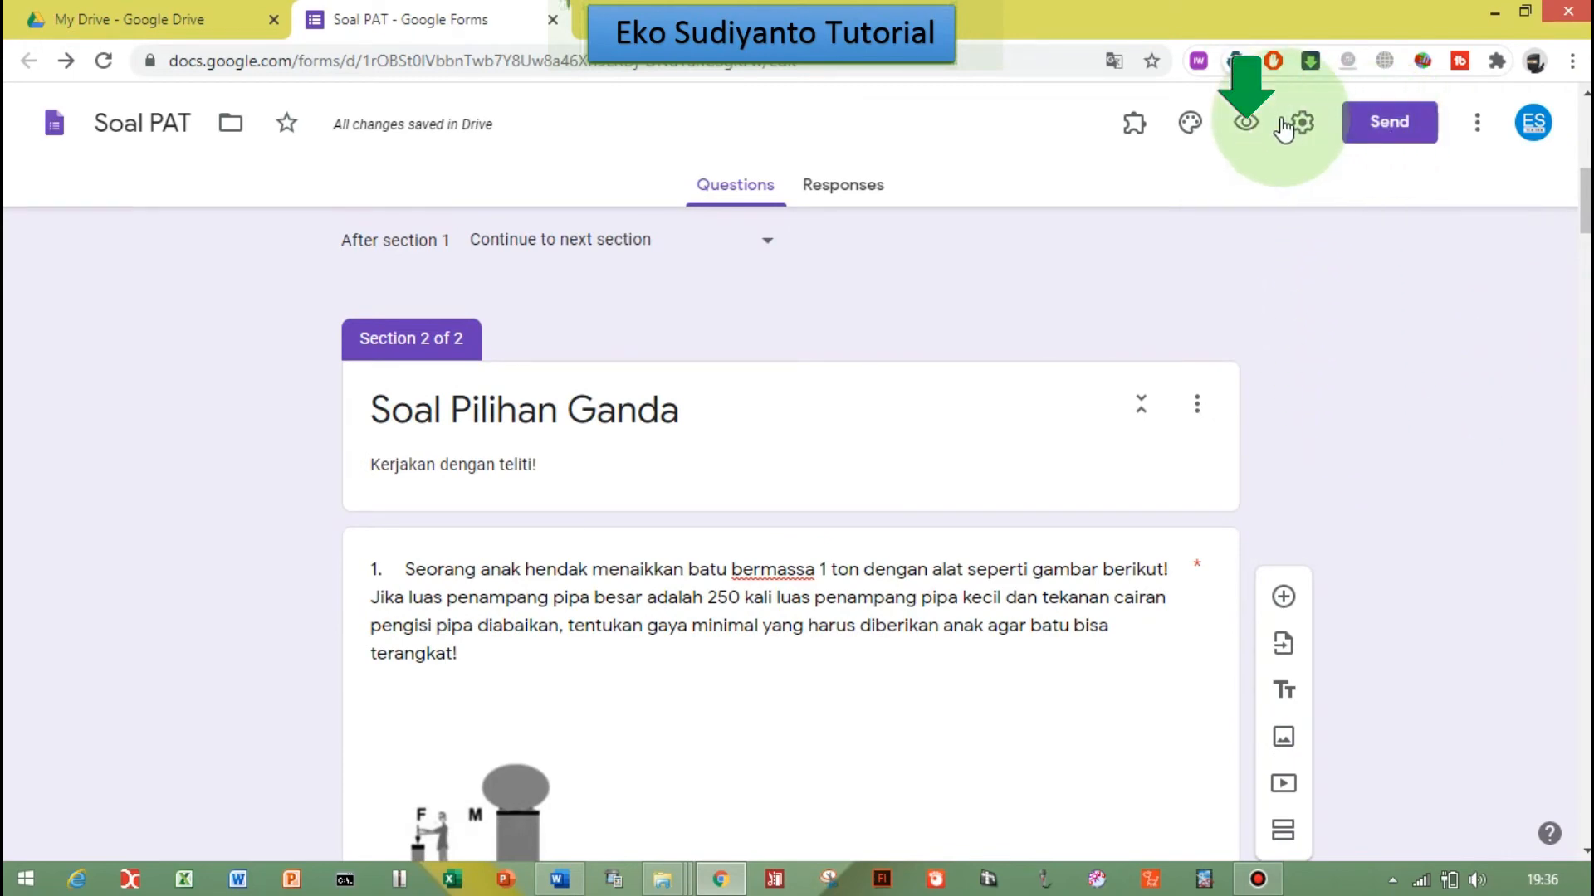
pyautogui.click(1247, 126)
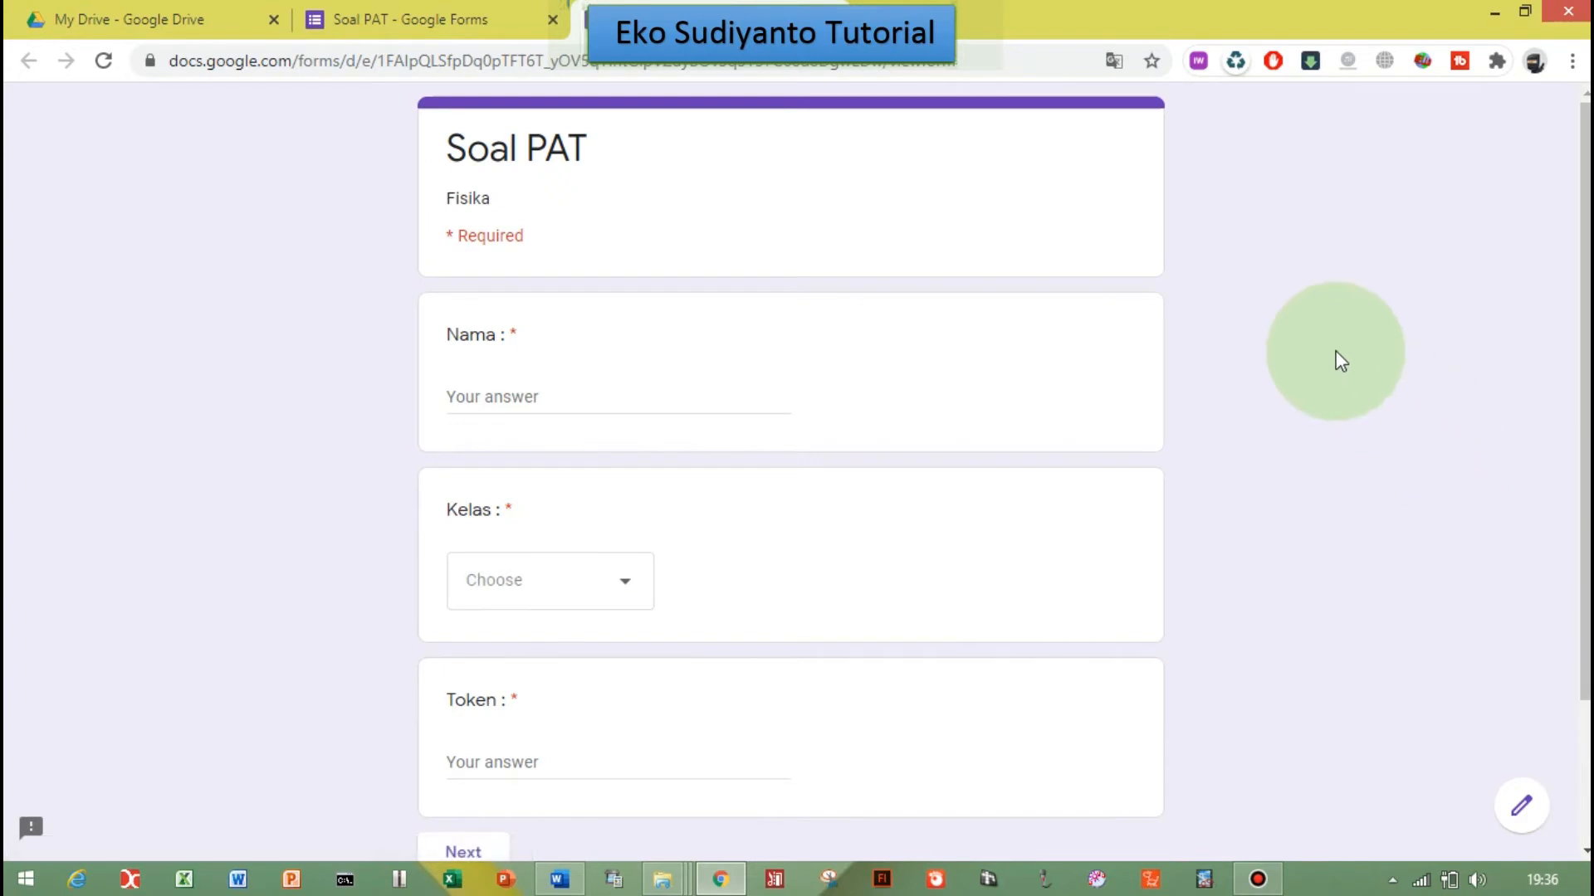
# Step: Enter a name, choose class XI IPA 1, fill in the token, and go Next
pyautogui.scroll(-2, 1340, 363)
pyautogui.scroll(2, 1338, 360)
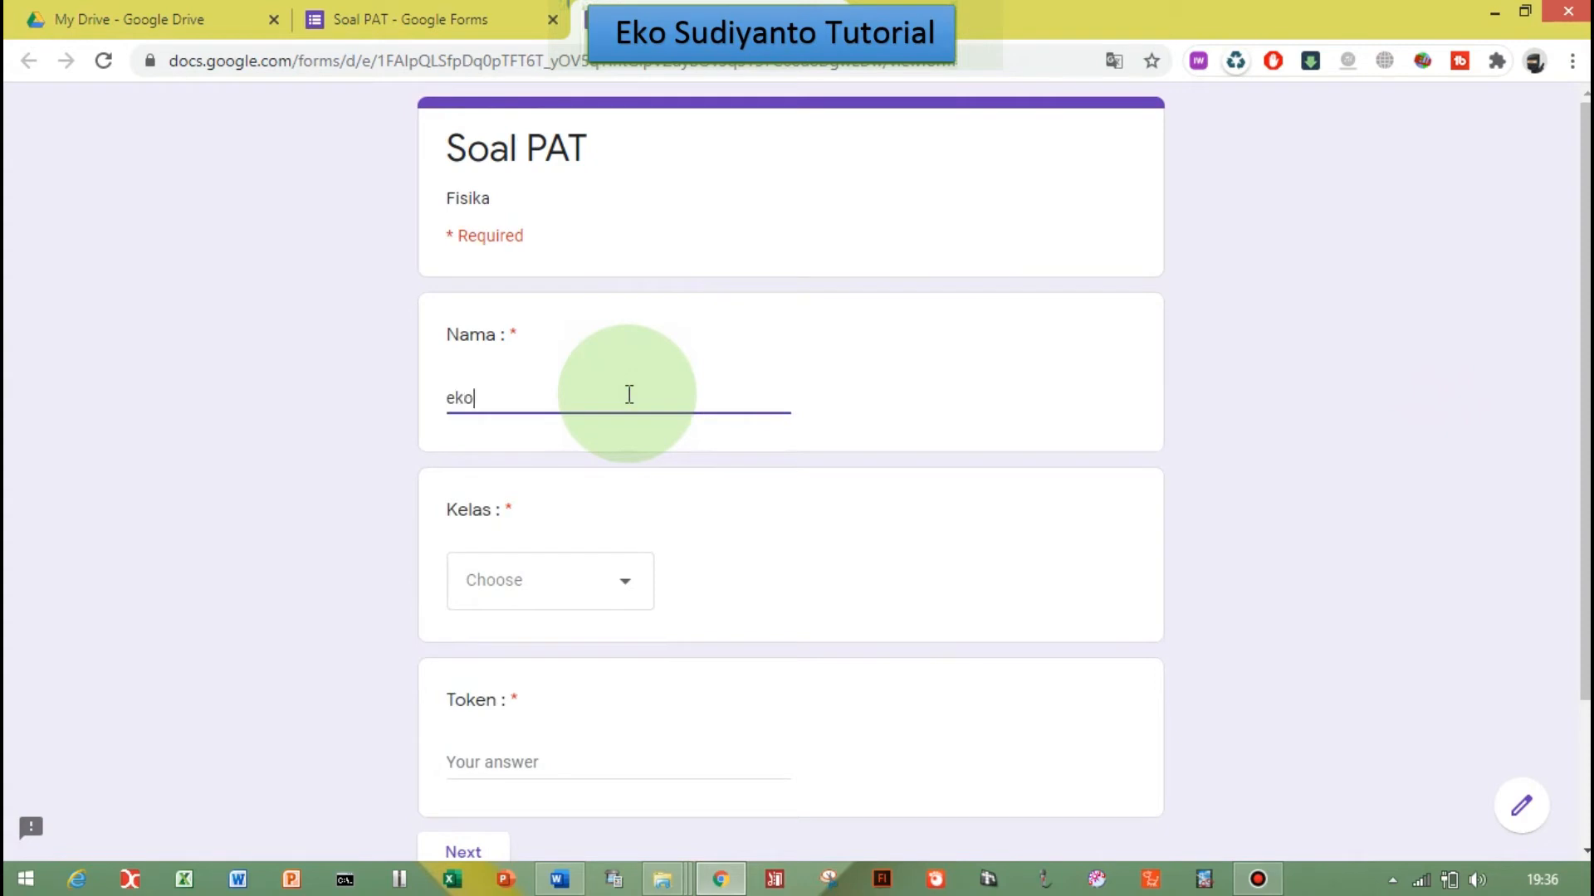
pyautogui.click(640, 593)
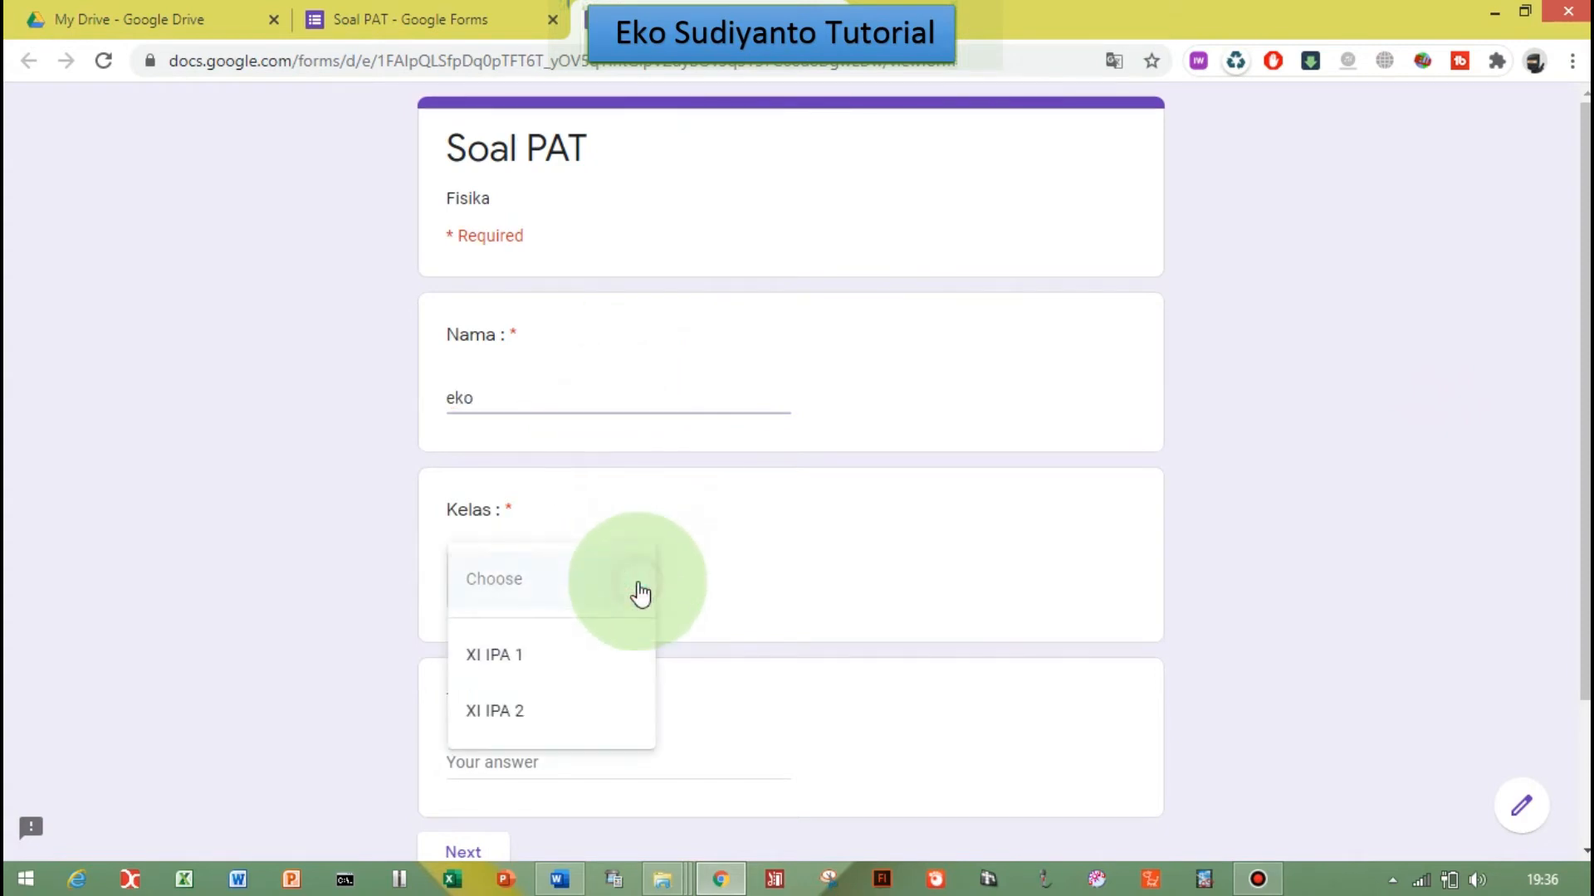
pyautogui.click(602, 659)
pyautogui.scroll(-2, 658, 666)
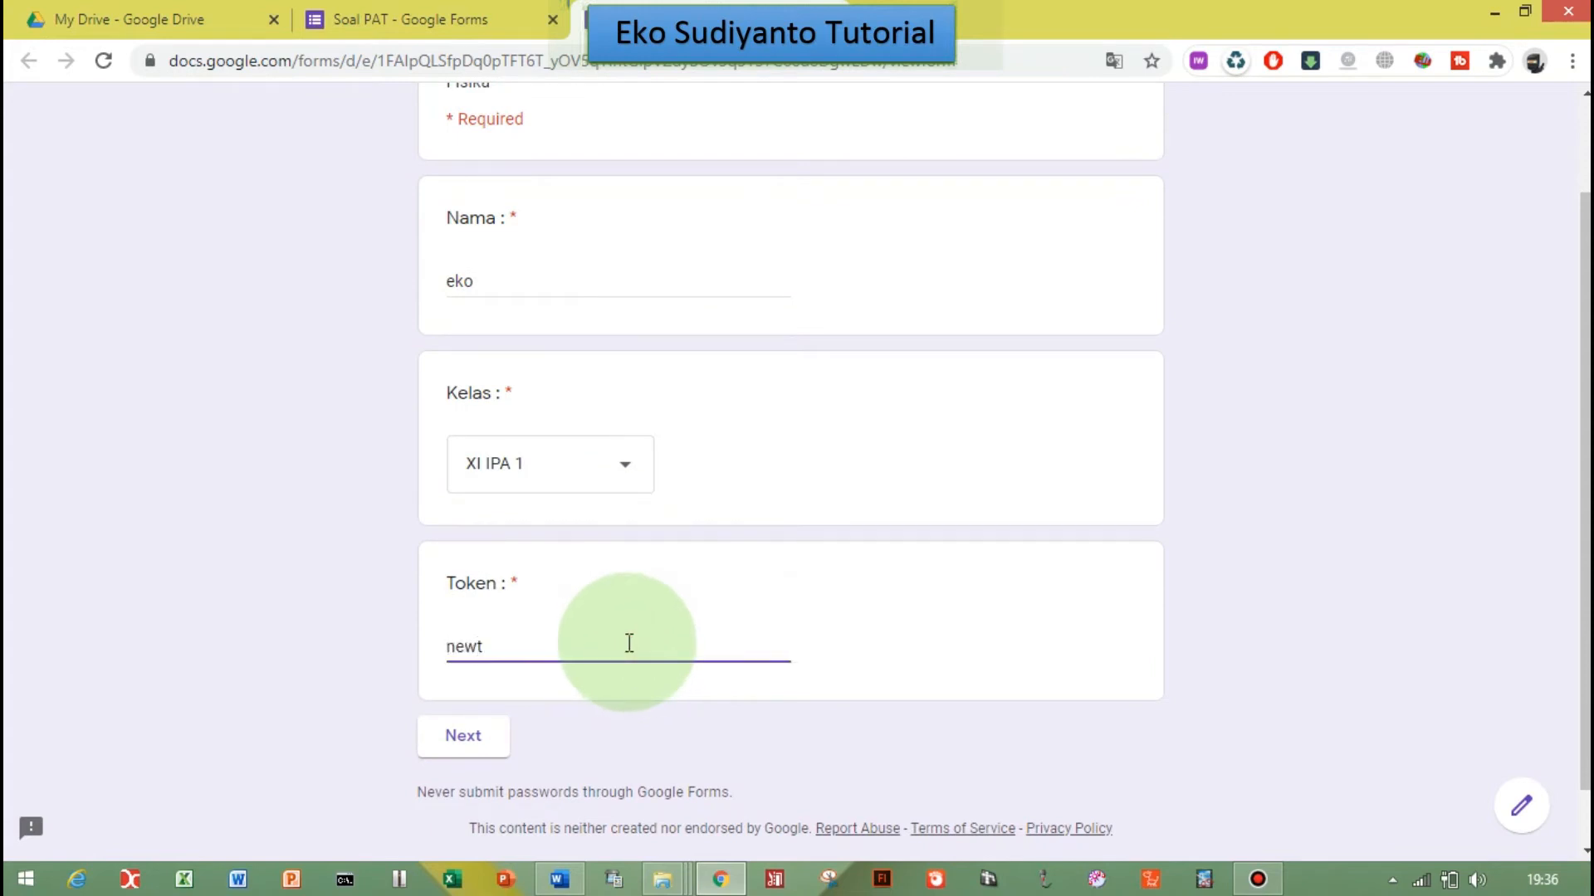
pyautogui.click(1394, 605)
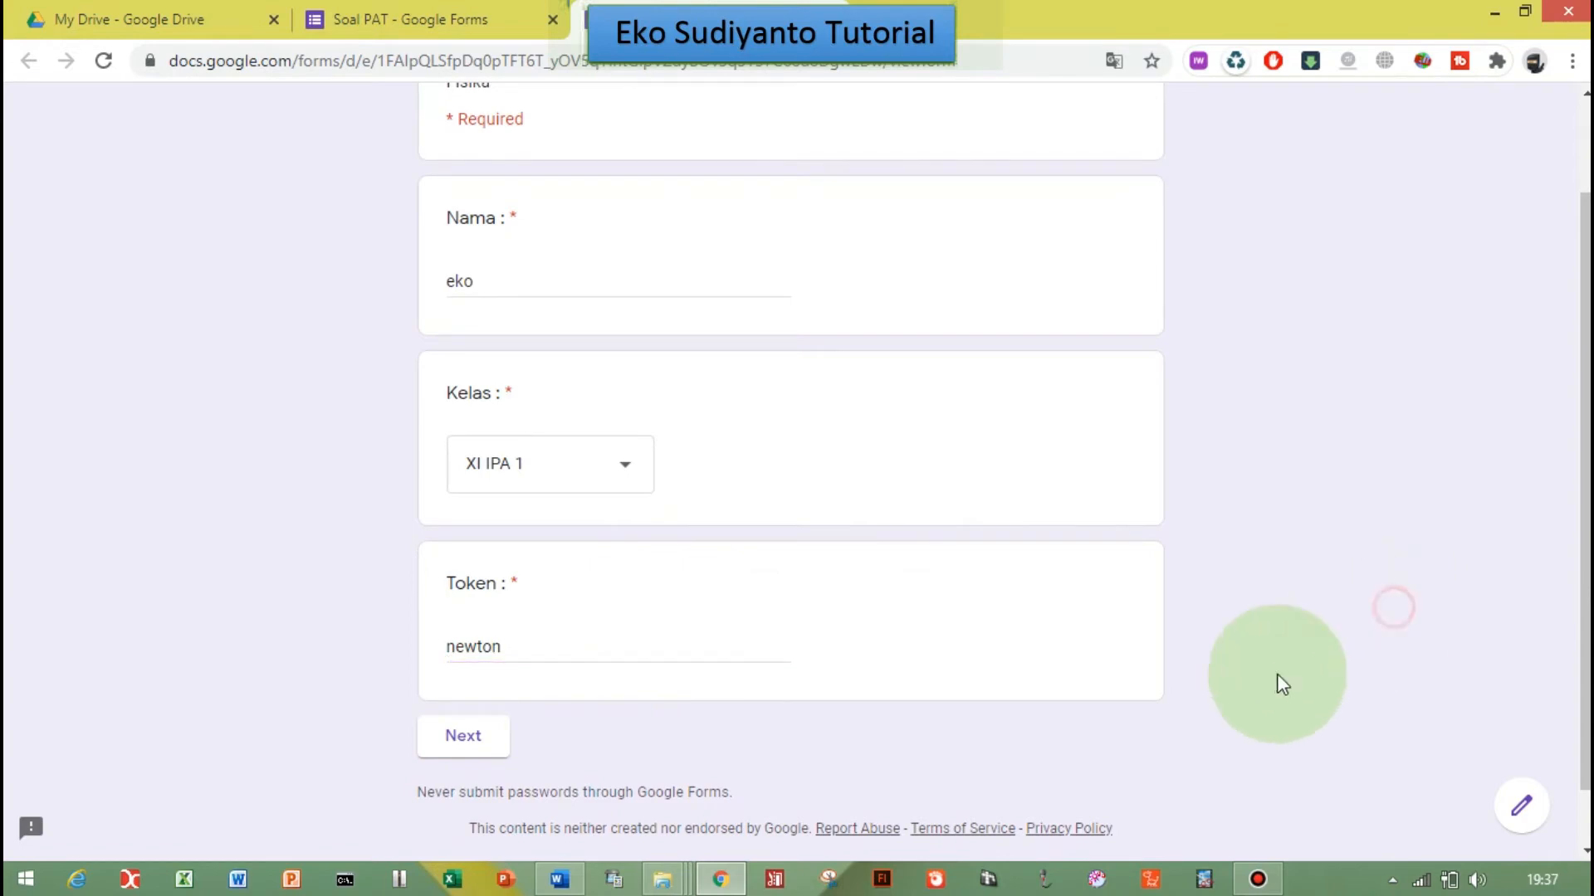
pyautogui.click(492, 737)
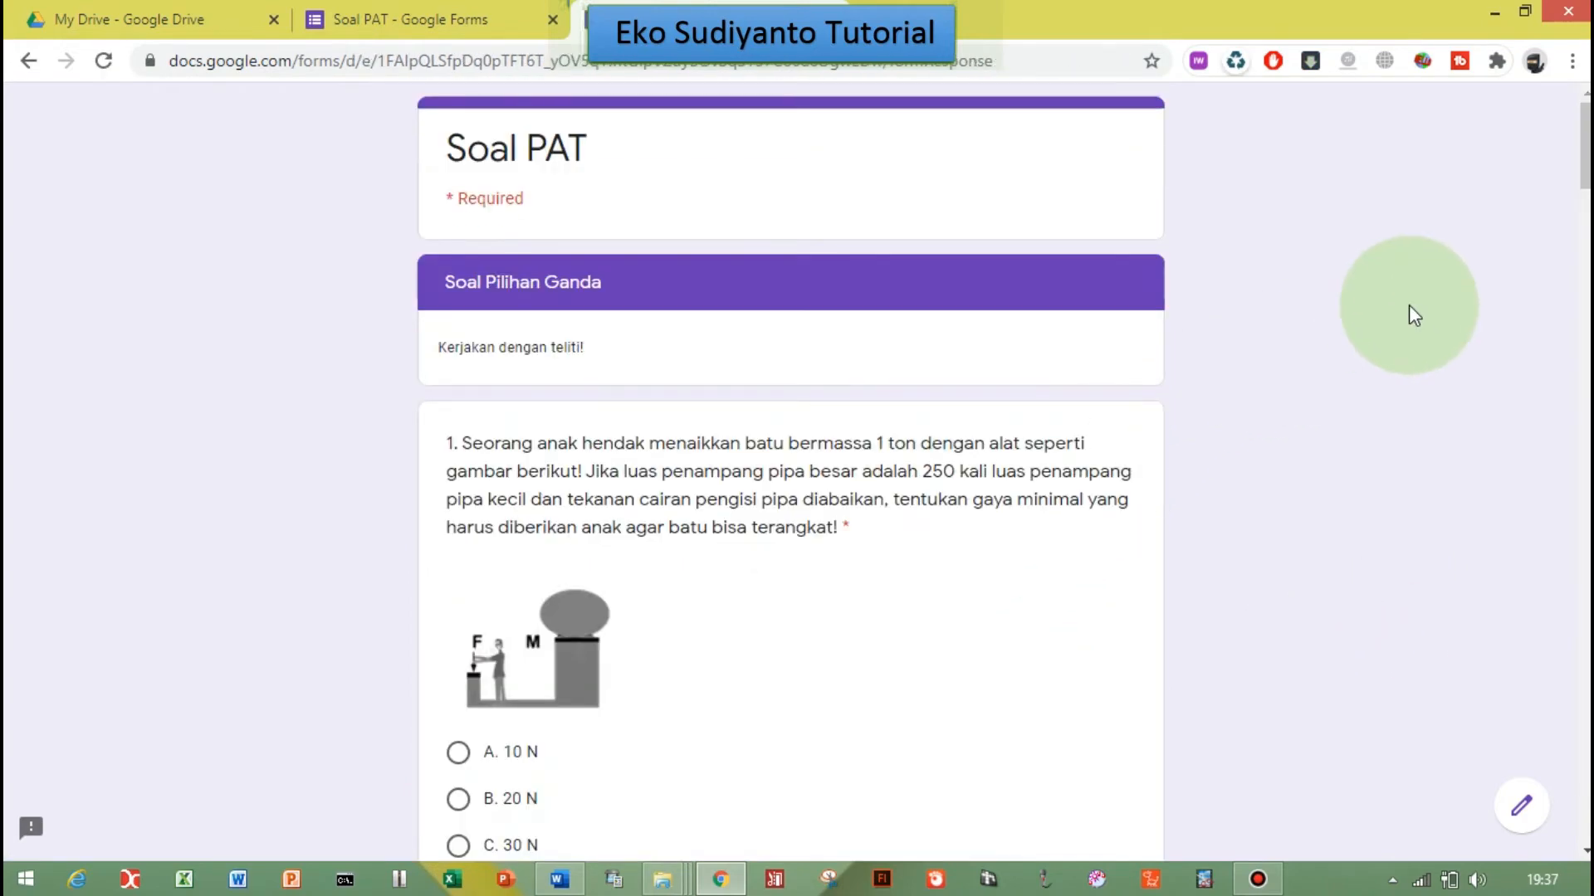
# Step: Answer question 1 with 10 N, question 2 with 20 N and question 3 with 1,6 cm
pyautogui.scroll(-3, 1412, 300)
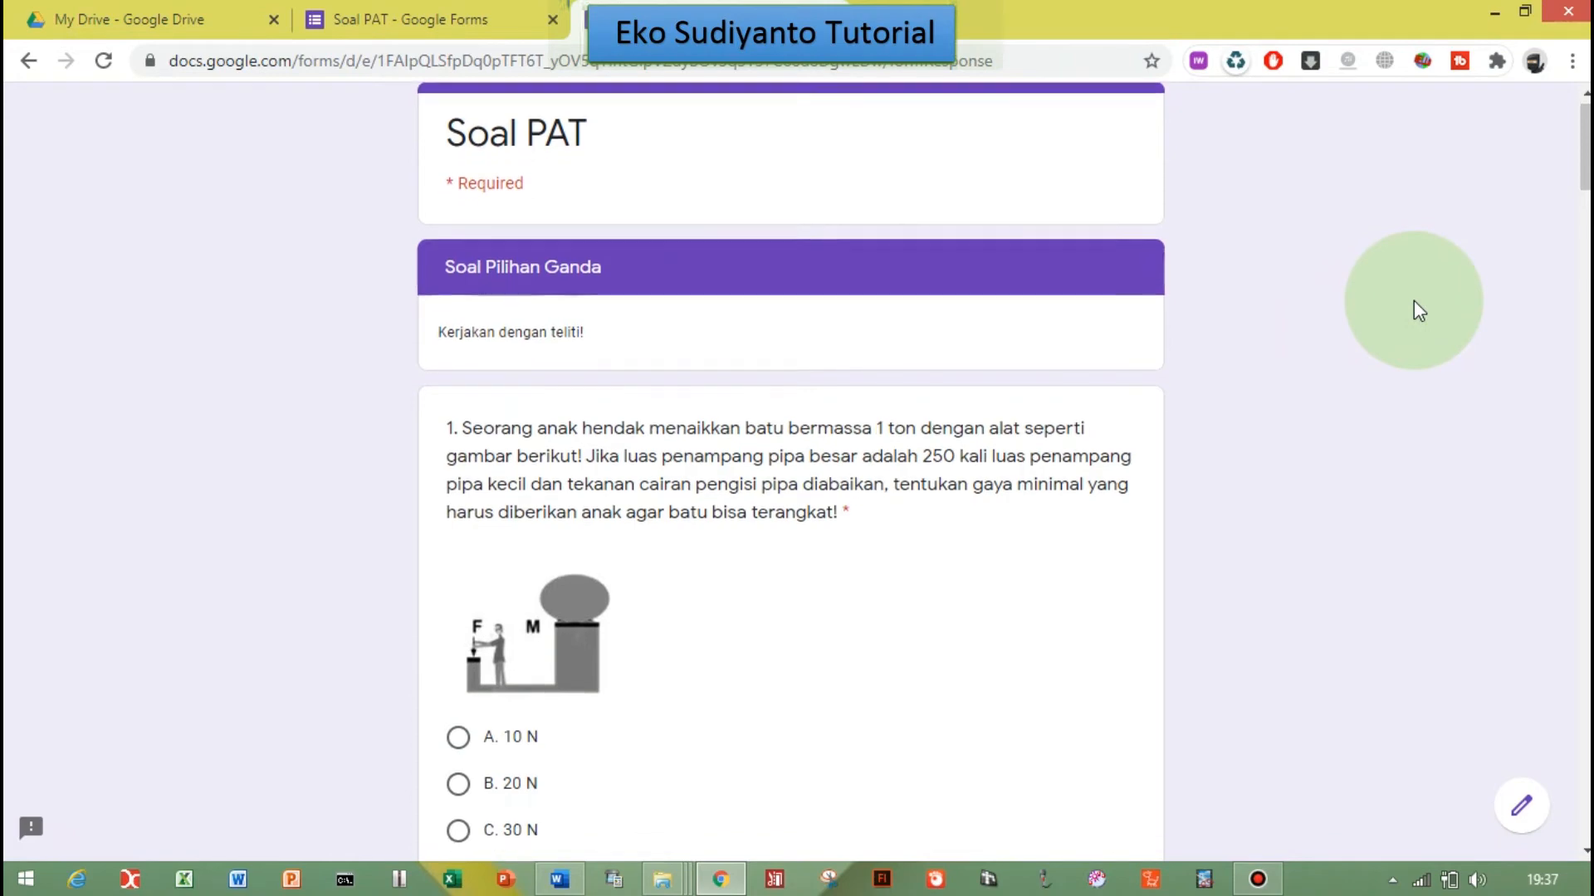
pyautogui.click(458, 523)
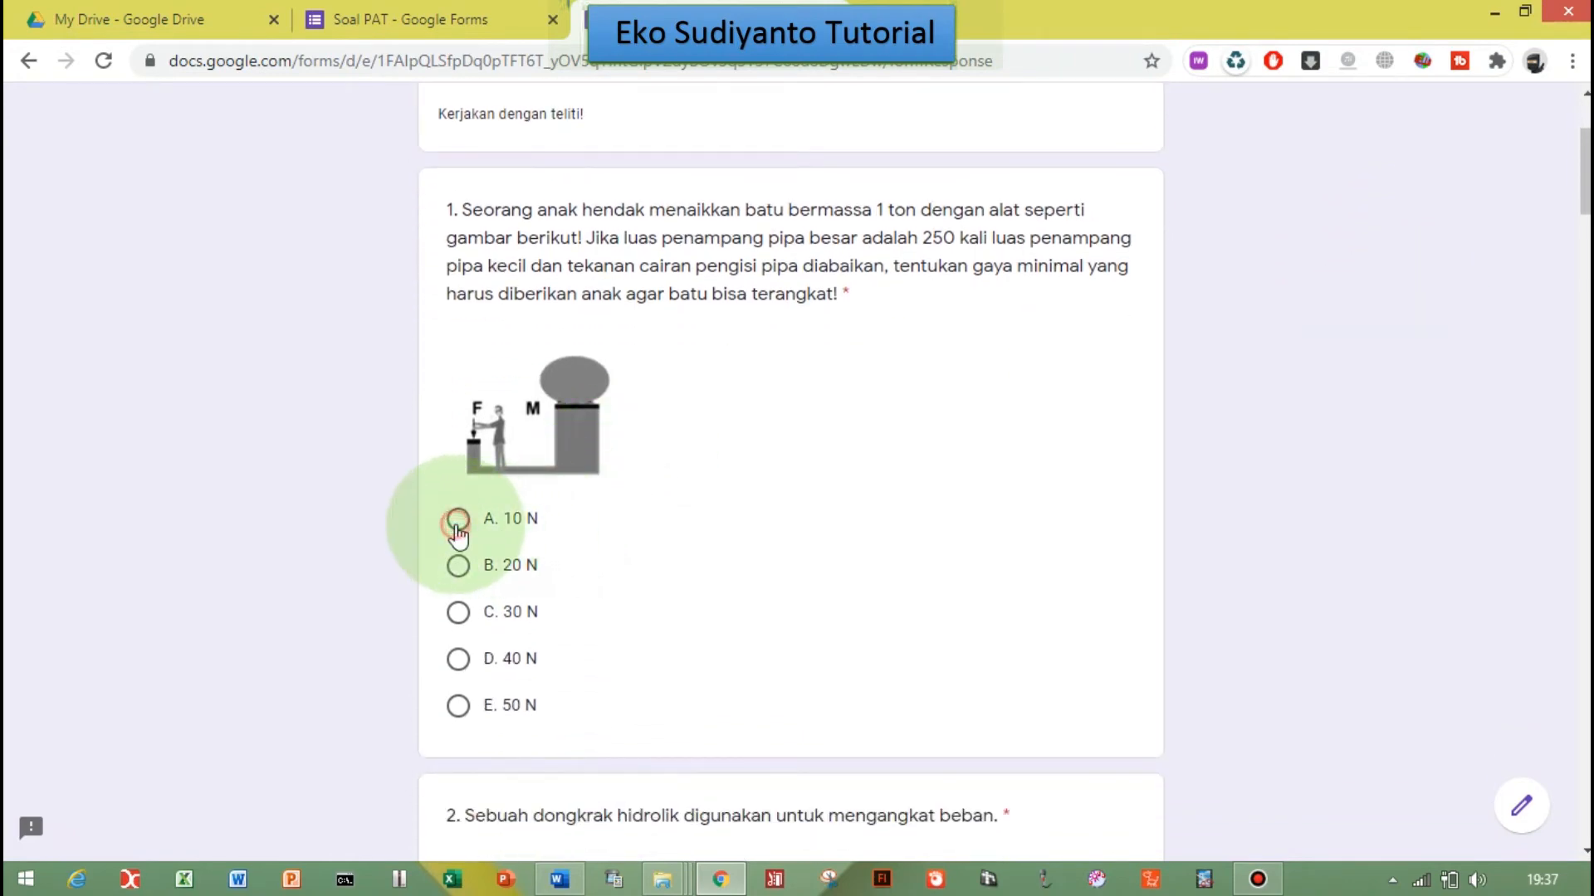
pyautogui.scroll(-3, 1203, 498)
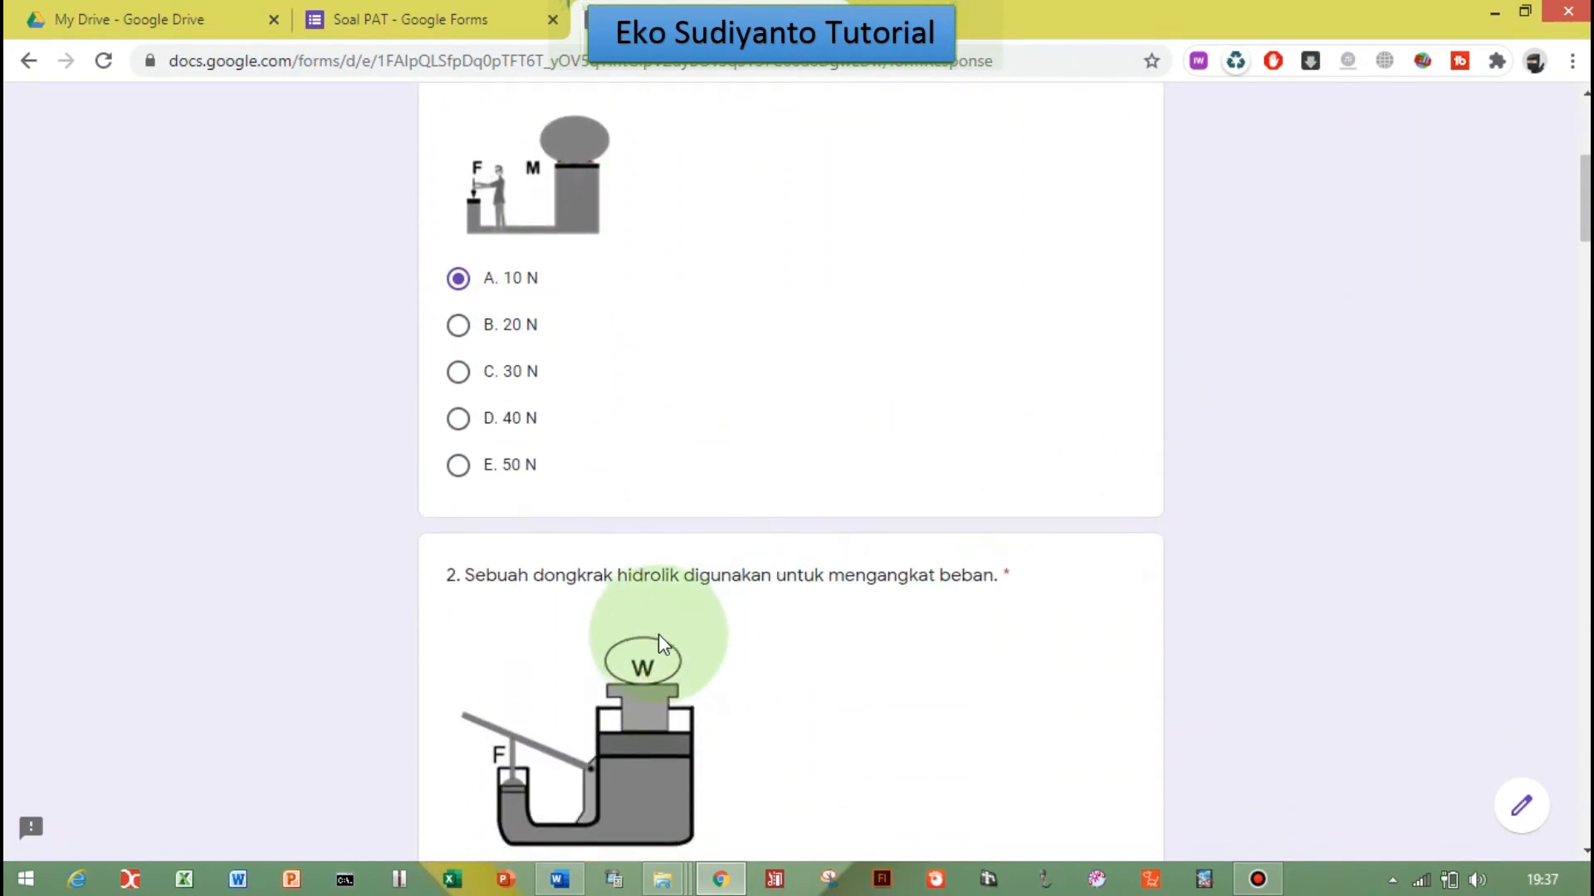
pyautogui.scroll(-4, 656, 635)
pyautogui.click(509, 610)
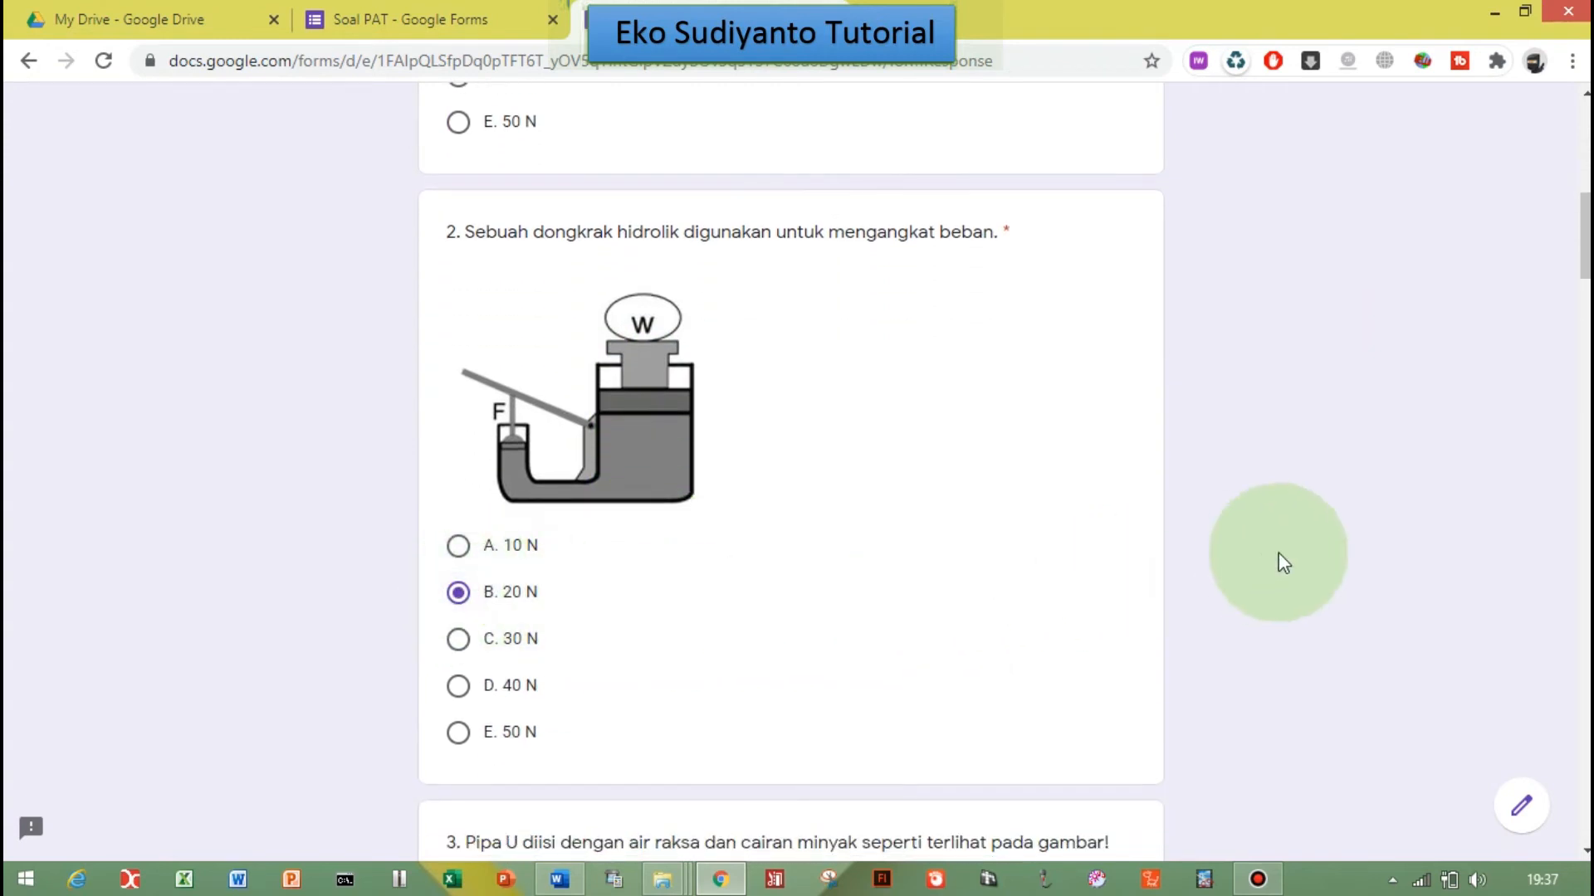
pyautogui.scroll(-7, 1278, 551)
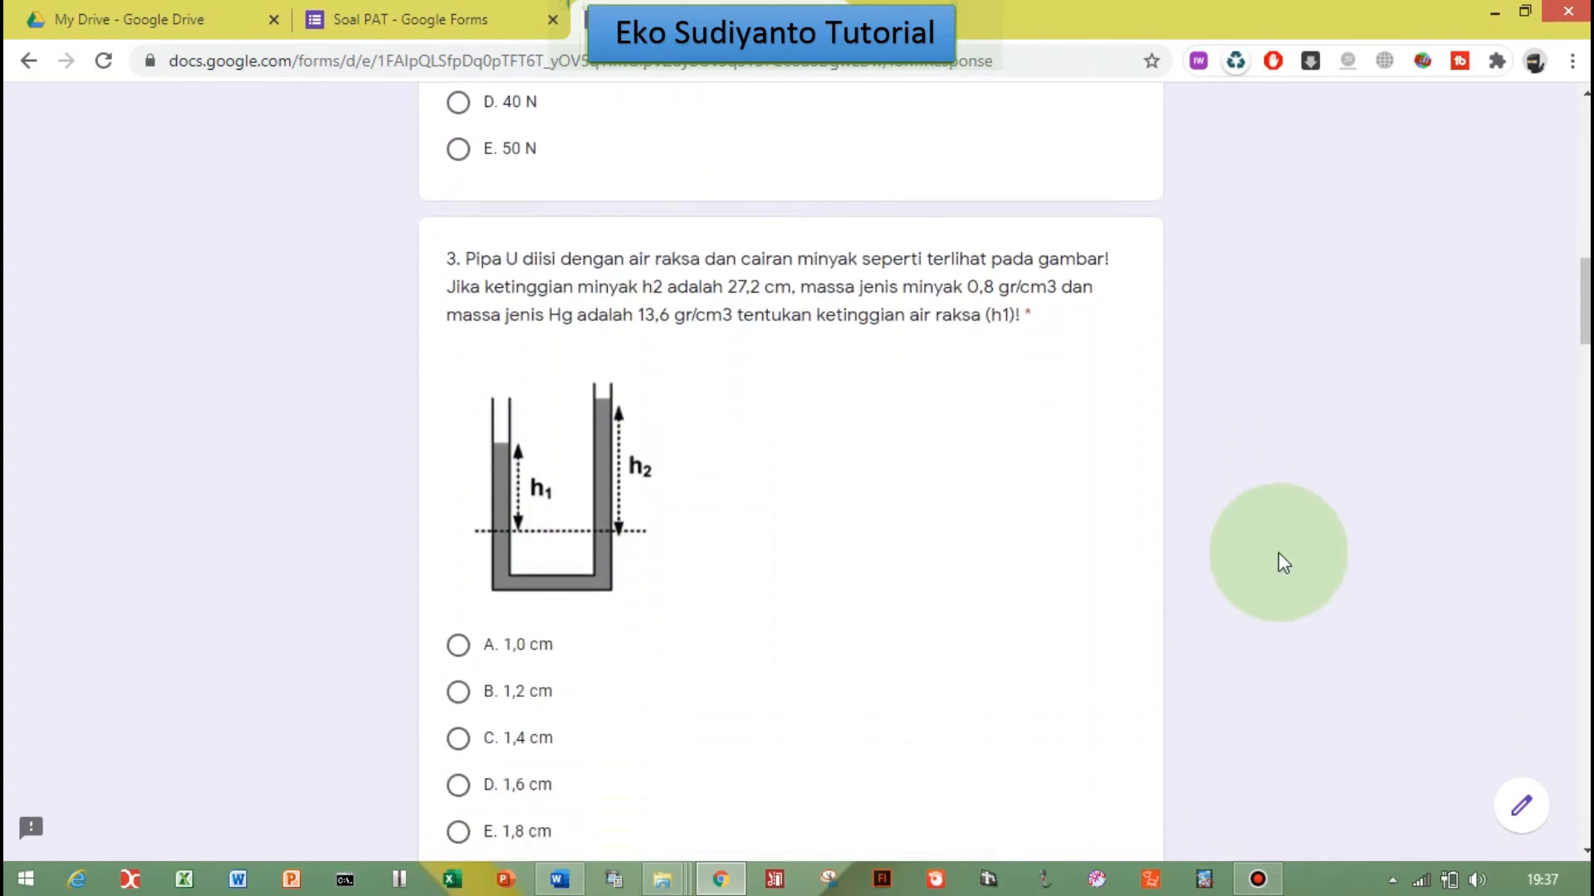
pyautogui.scroll(-2, 1278, 562)
pyautogui.click(459, 668)
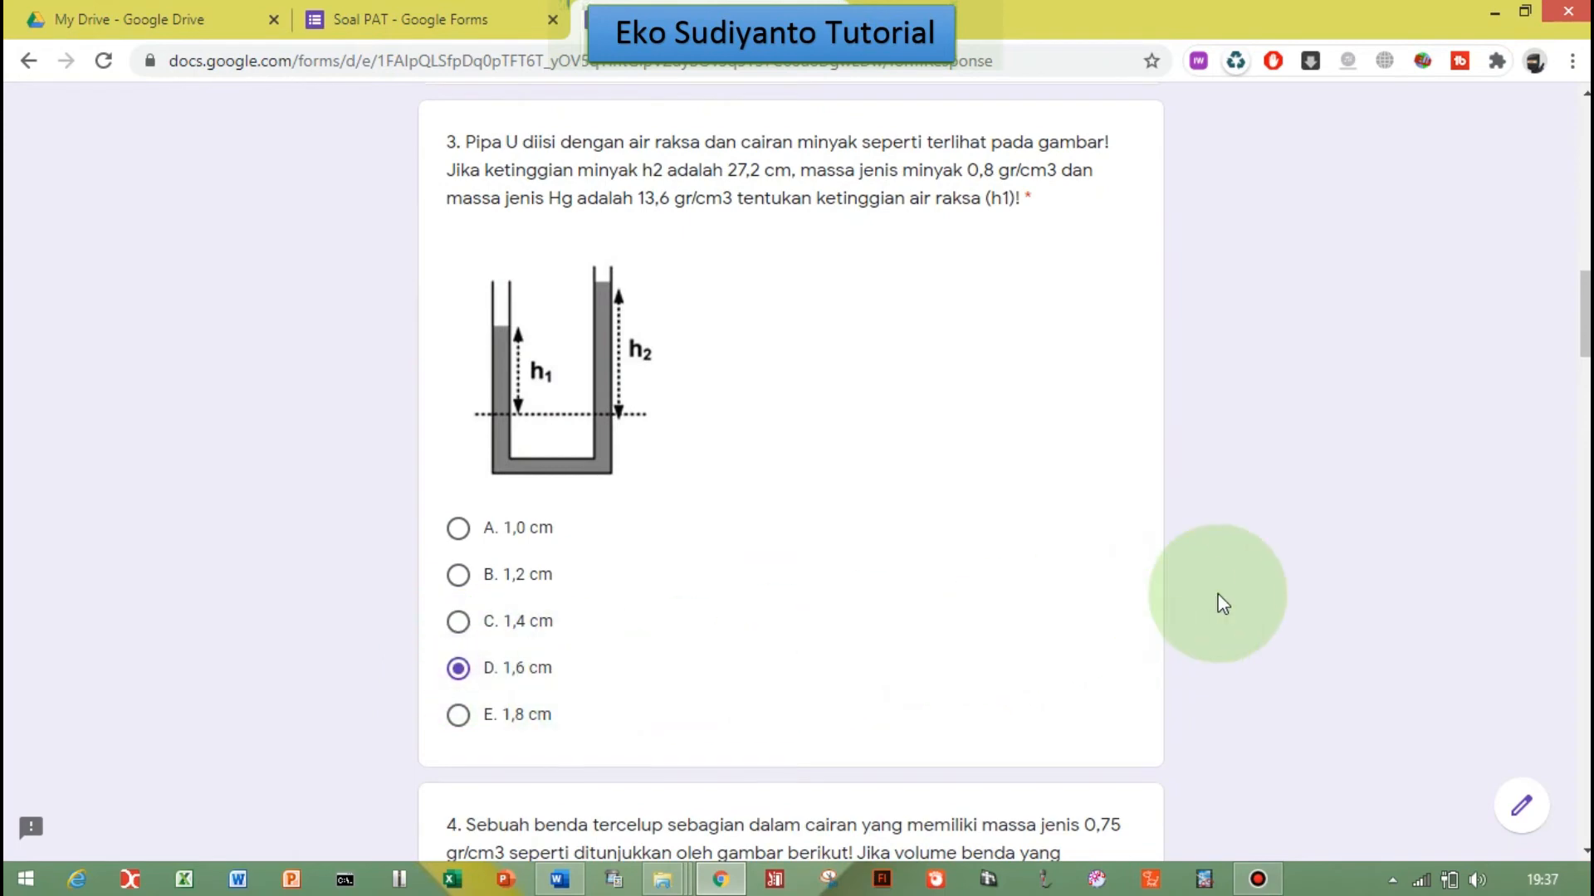
# Step: Scroll down past the unanswered questions to question 10 at the form's bottom
pyautogui.scroll(-7, 1220, 605)
pyautogui.scroll(-2, 1340, 581)
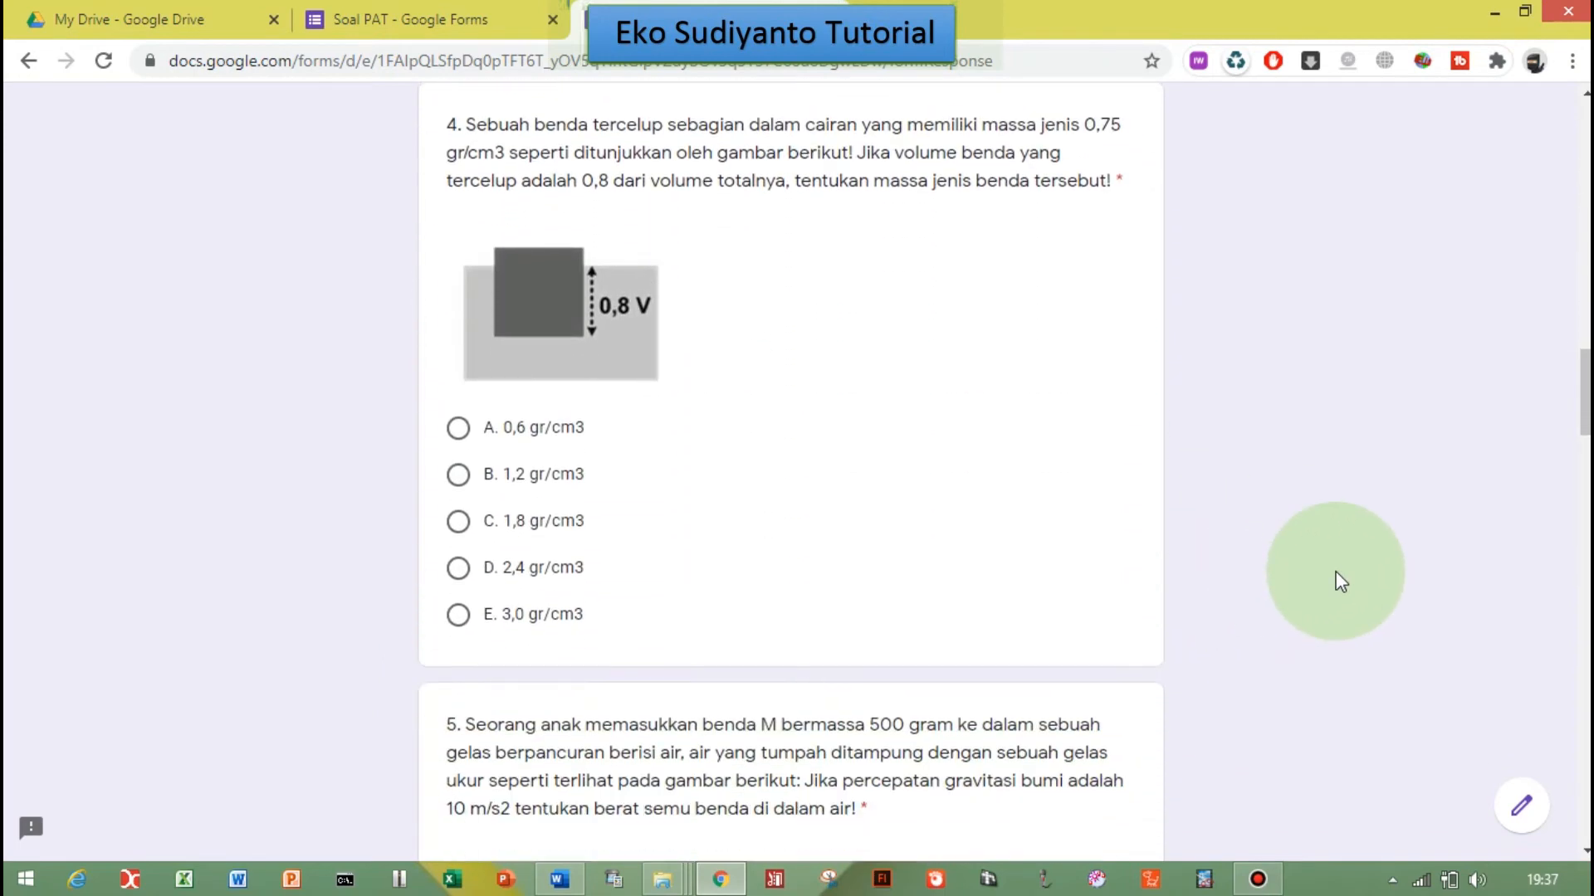
pyautogui.scroll(-7, 1340, 581)
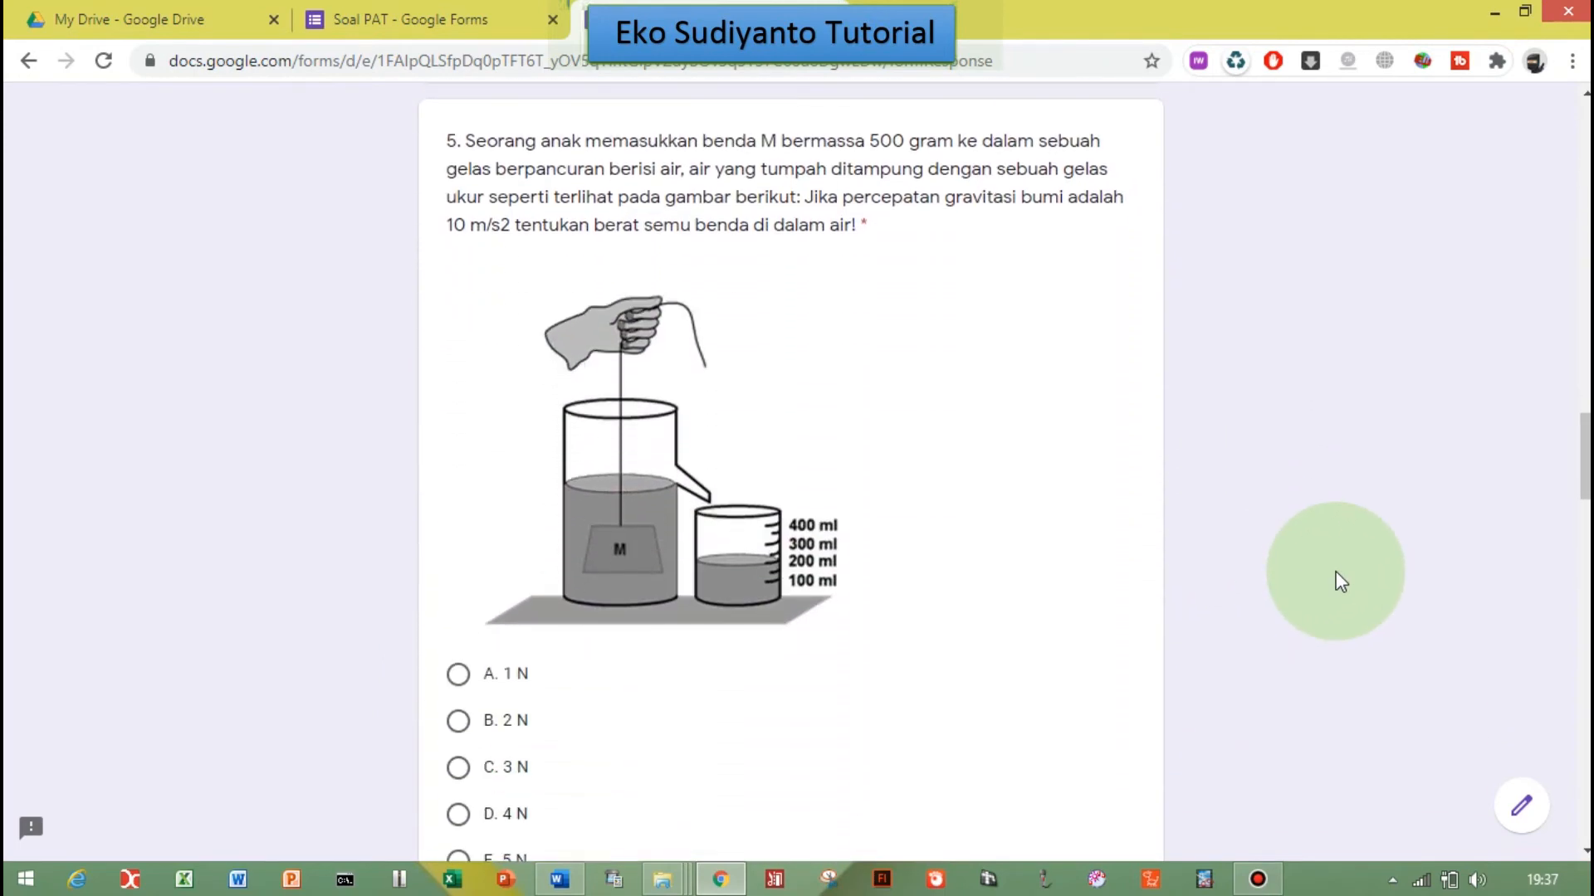
pyautogui.scroll(-8, 1338, 574)
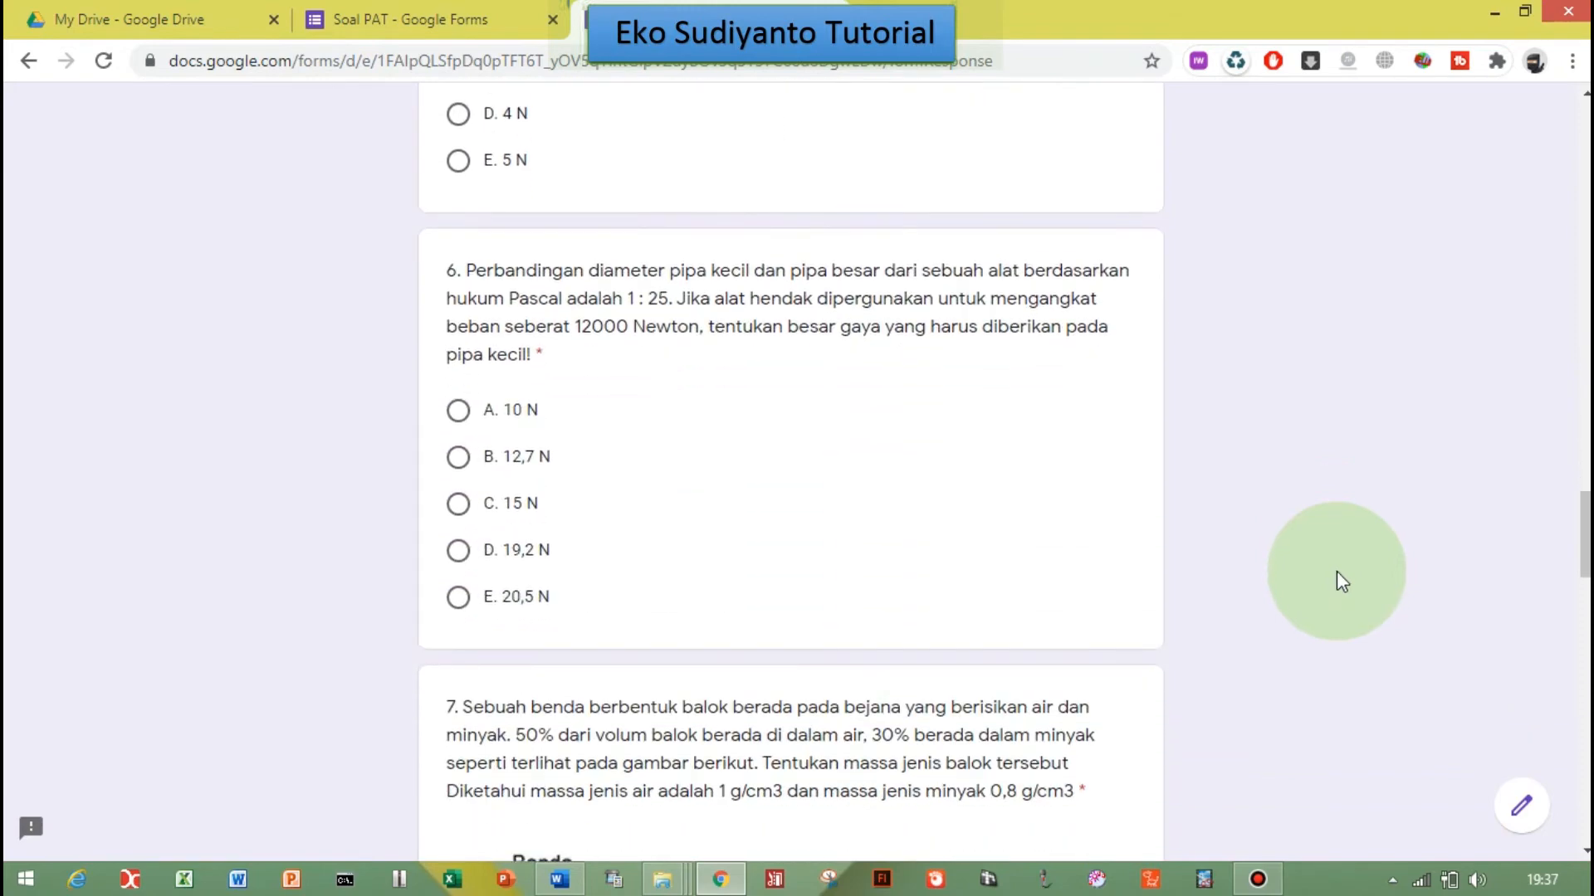
pyautogui.scroll(-2, 1338, 578)
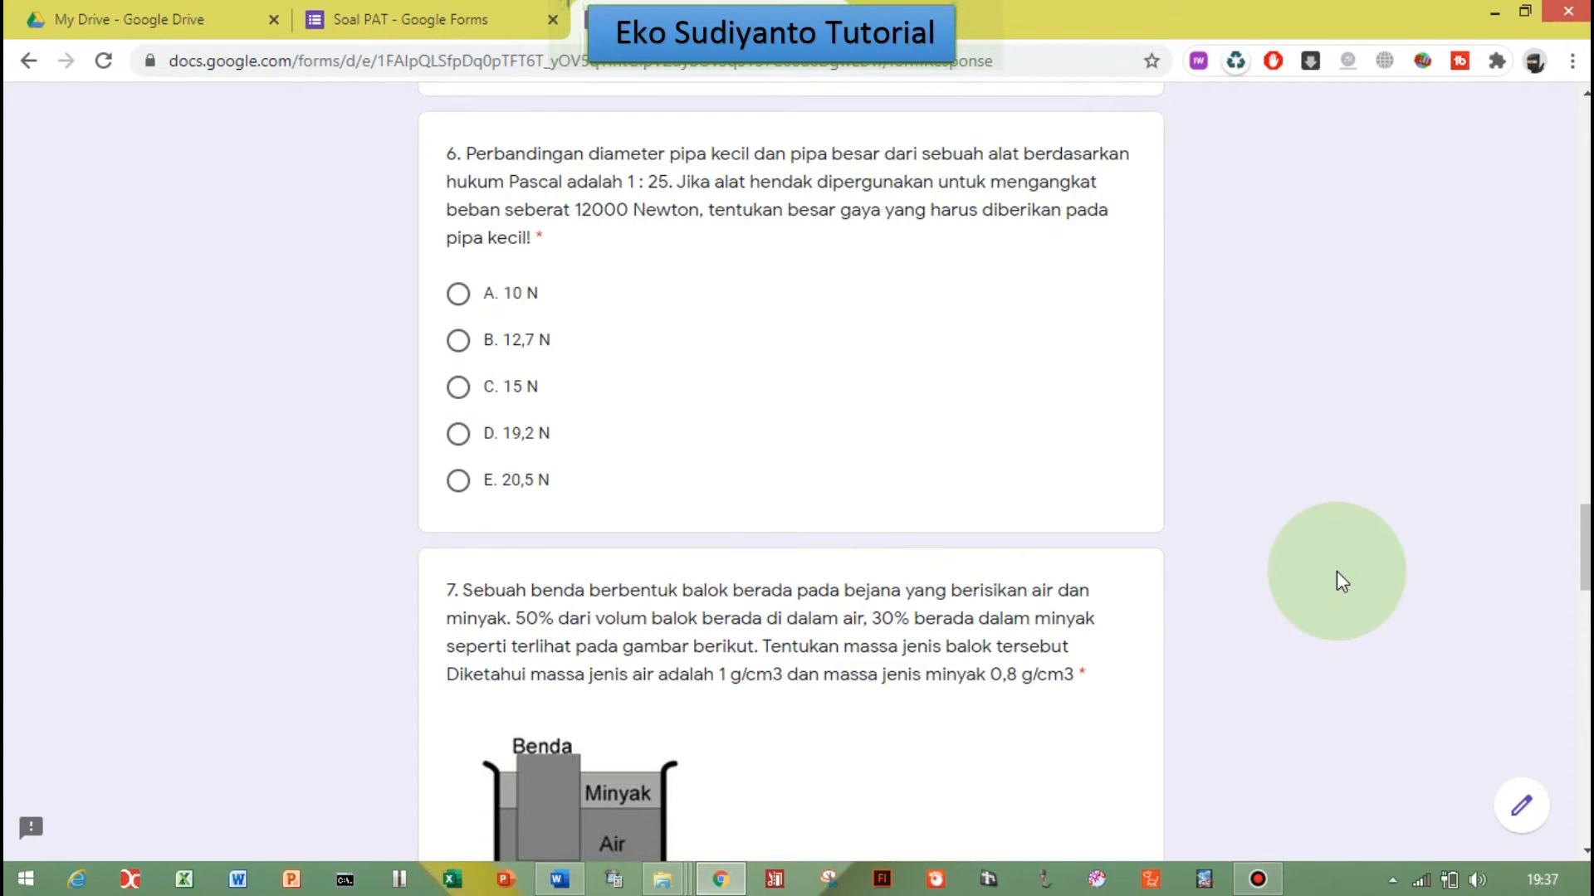
pyautogui.scroll(-9, 1338, 574)
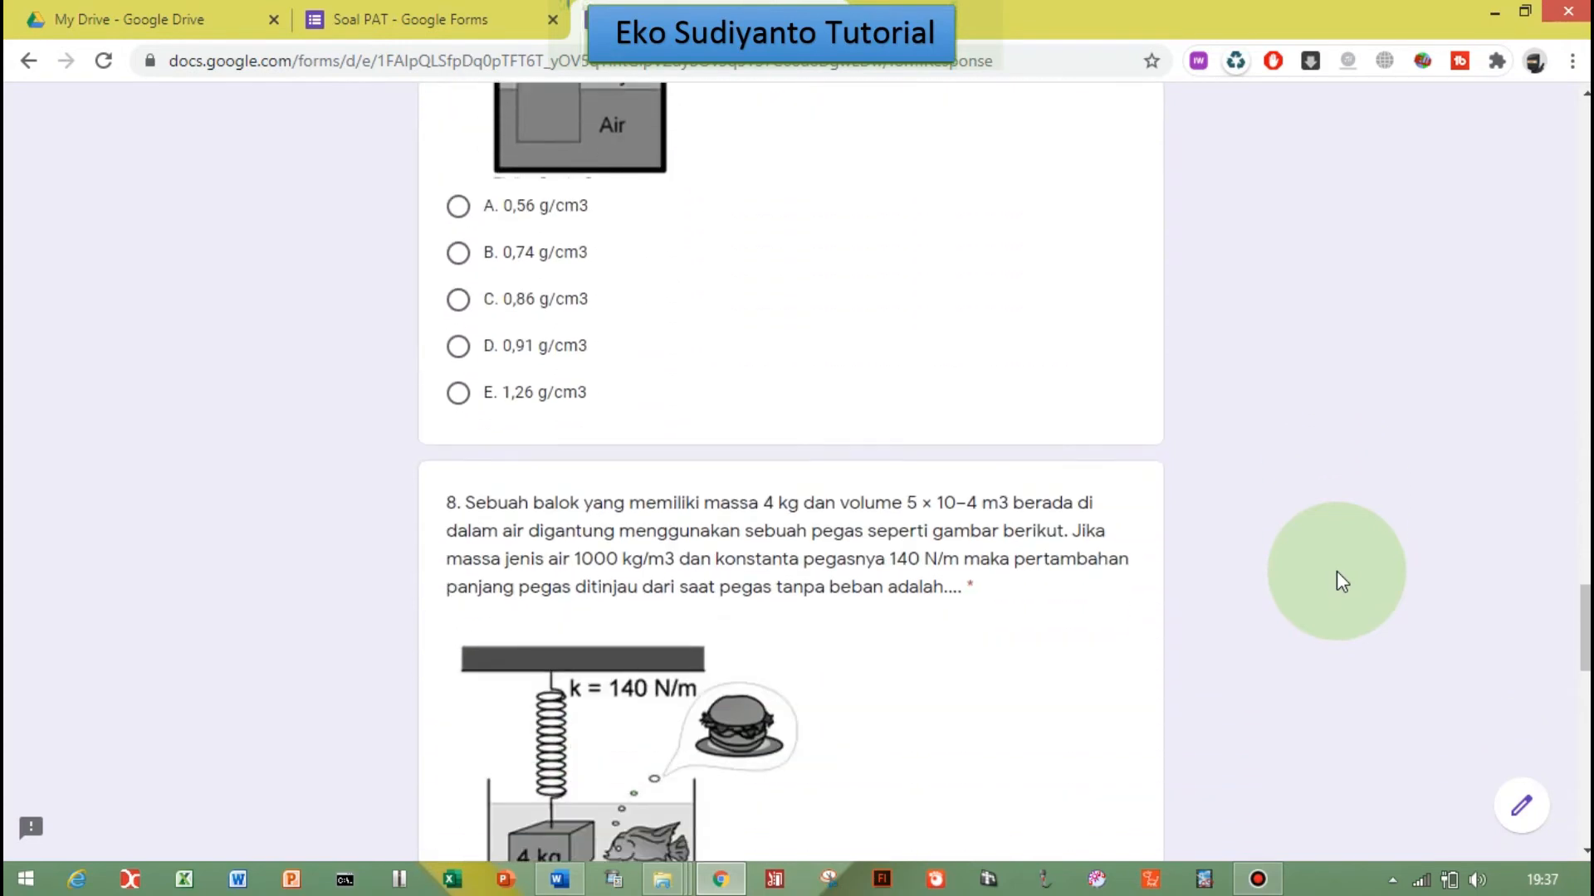
pyautogui.scroll(-10, 1336, 571)
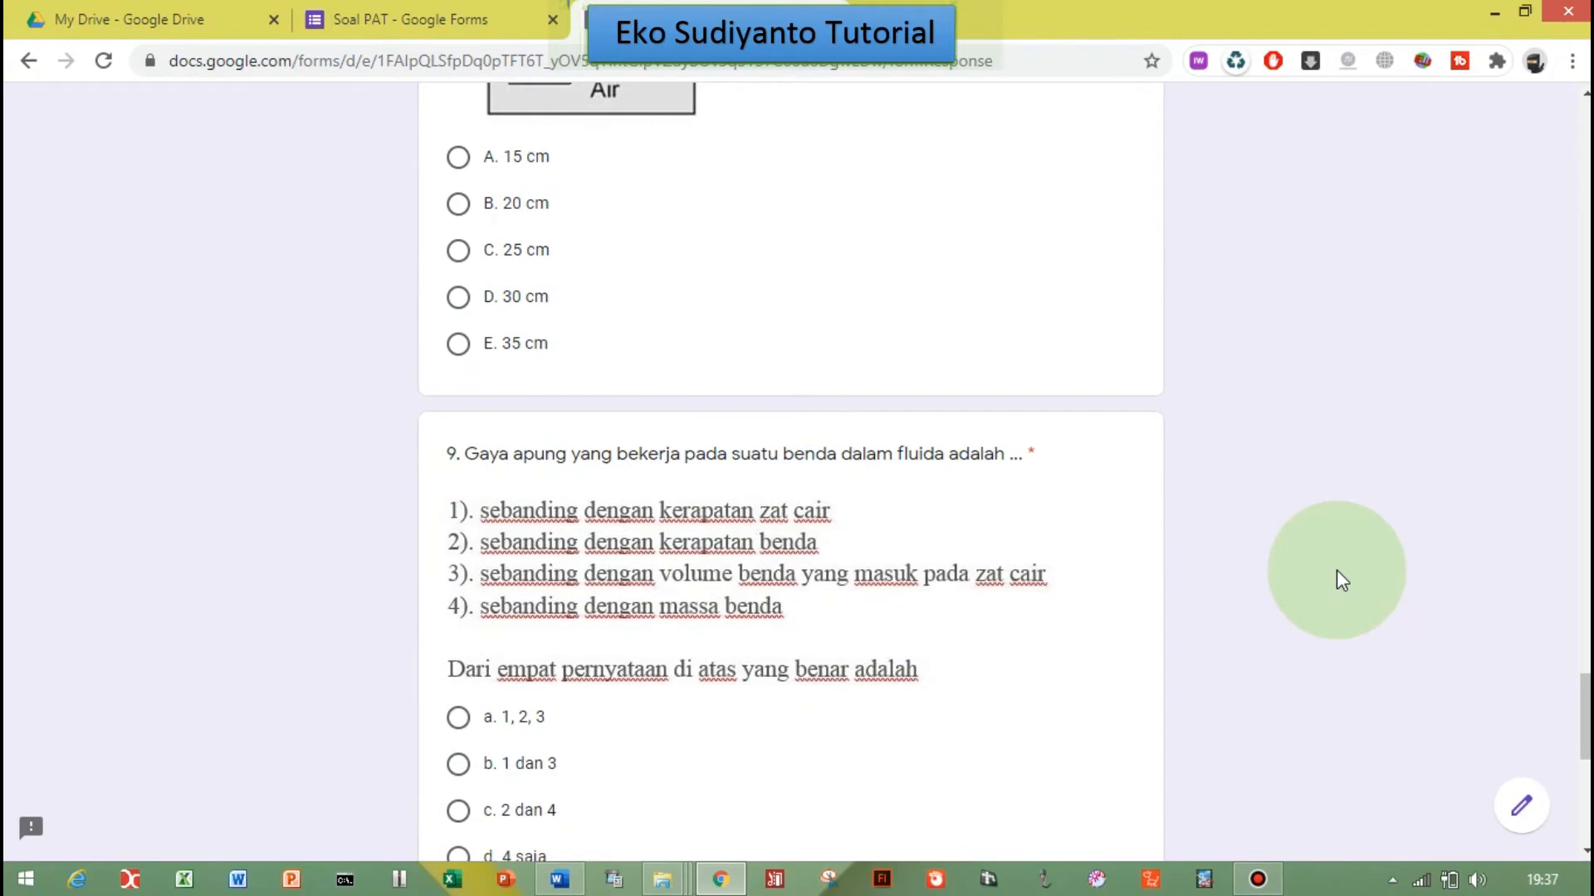
pyautogui.scroll(-9, 1336, 569)
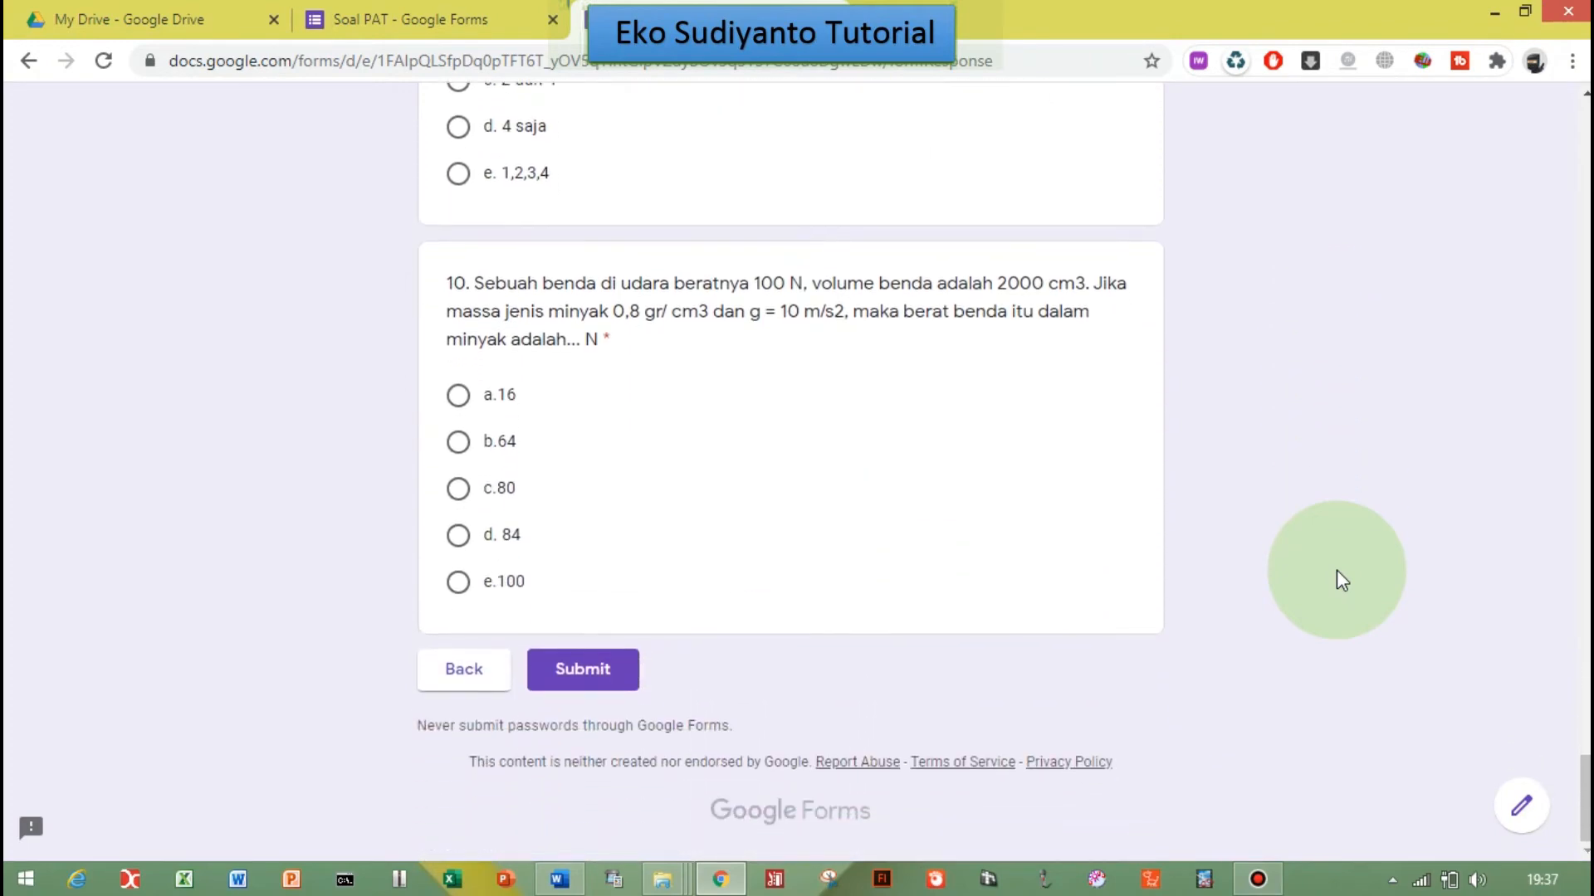
# Step: Attempt to submit the partly answered quiz, then scroll back to the unanswered questions
pyautogui.click(584, 672)
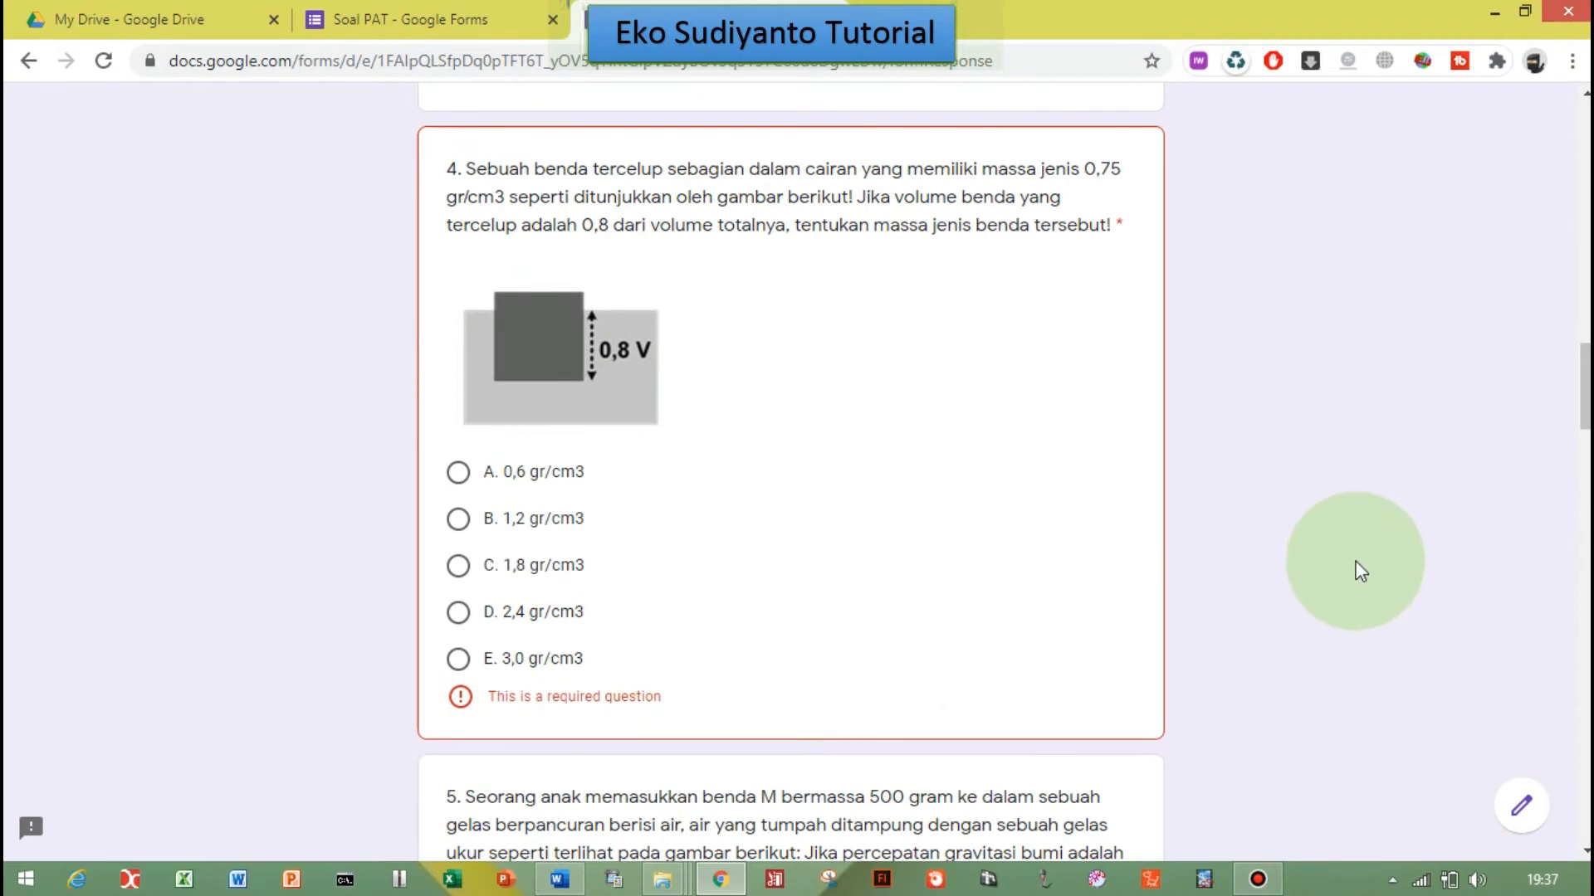
pyautogui.scroll(-8, 1353, 564)
pyautogui.scroll(-4, 1357, 560)
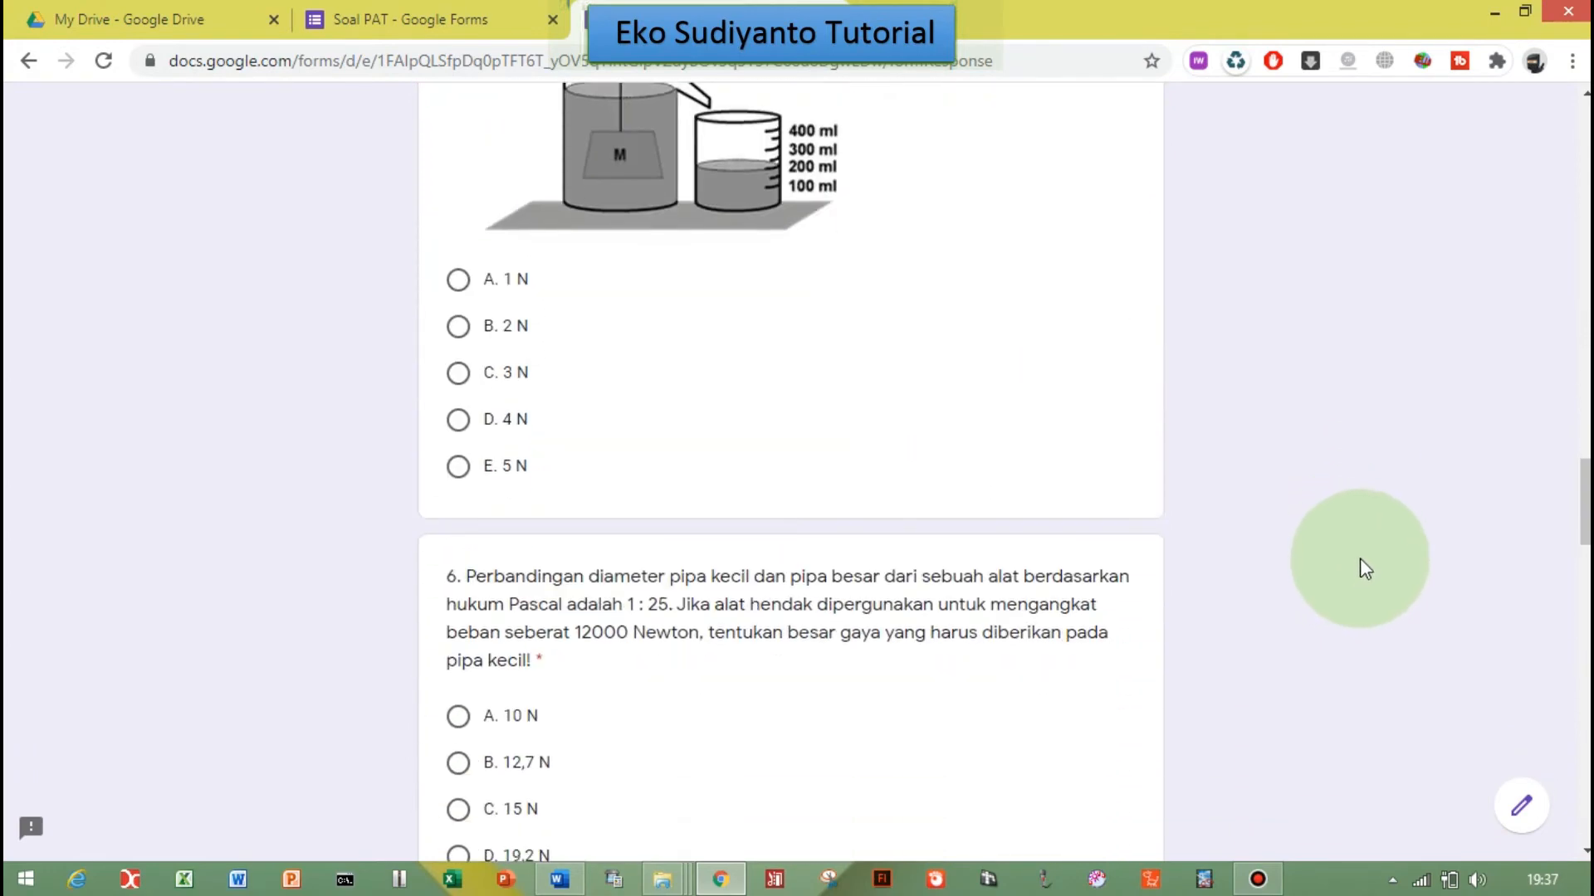
pyautogui.scroll(20, 790, 473)
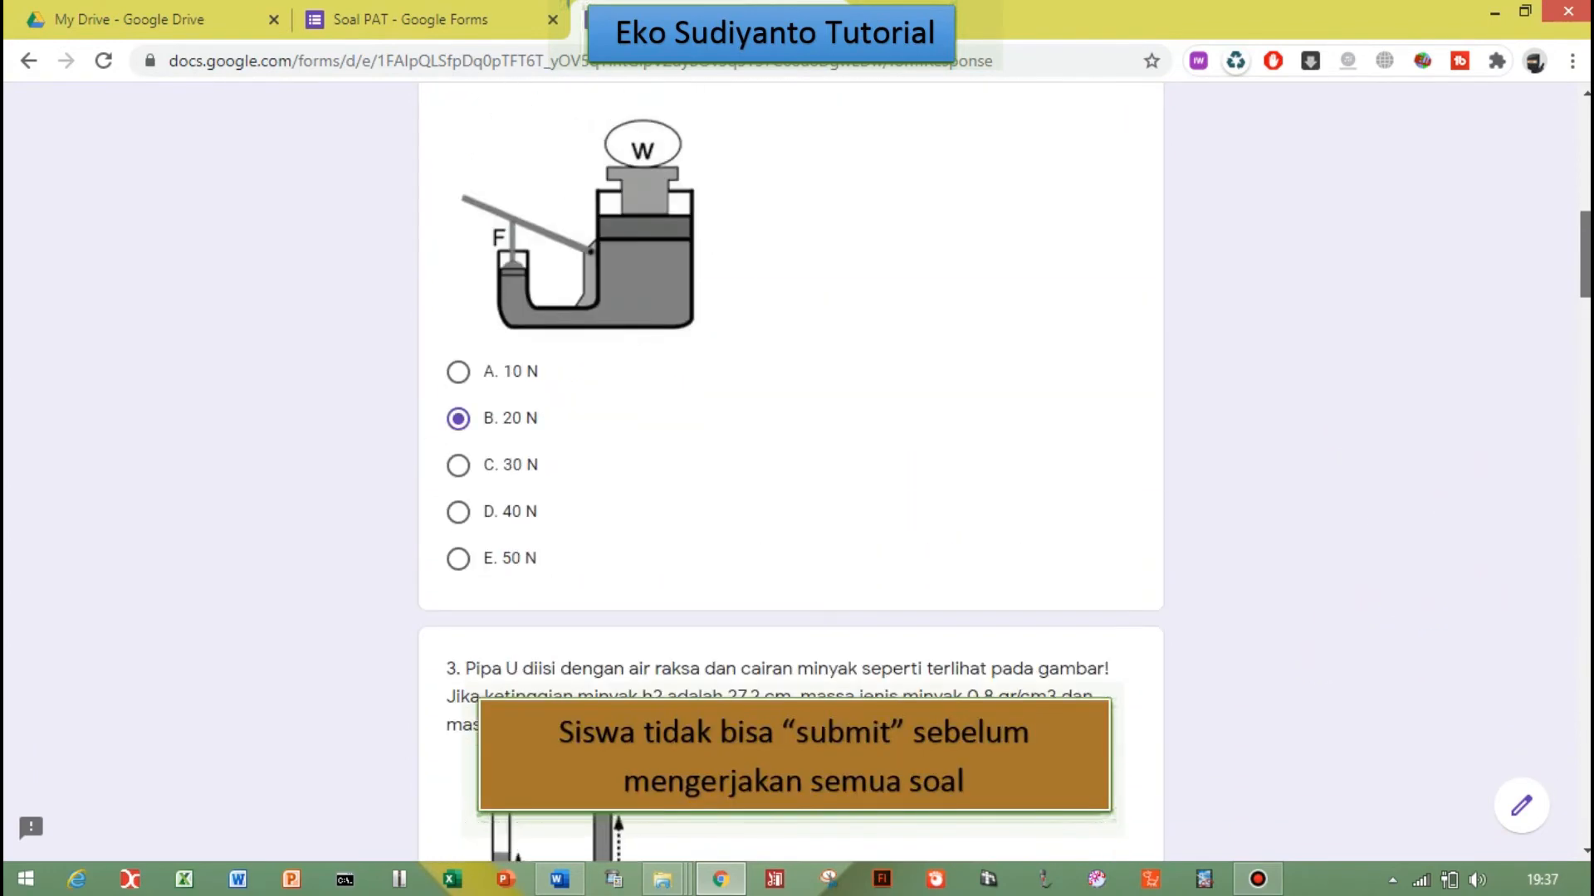
pyautogui.scroll(-6, 790, 473)
pyautogui.scroll(-12, 984, 520)
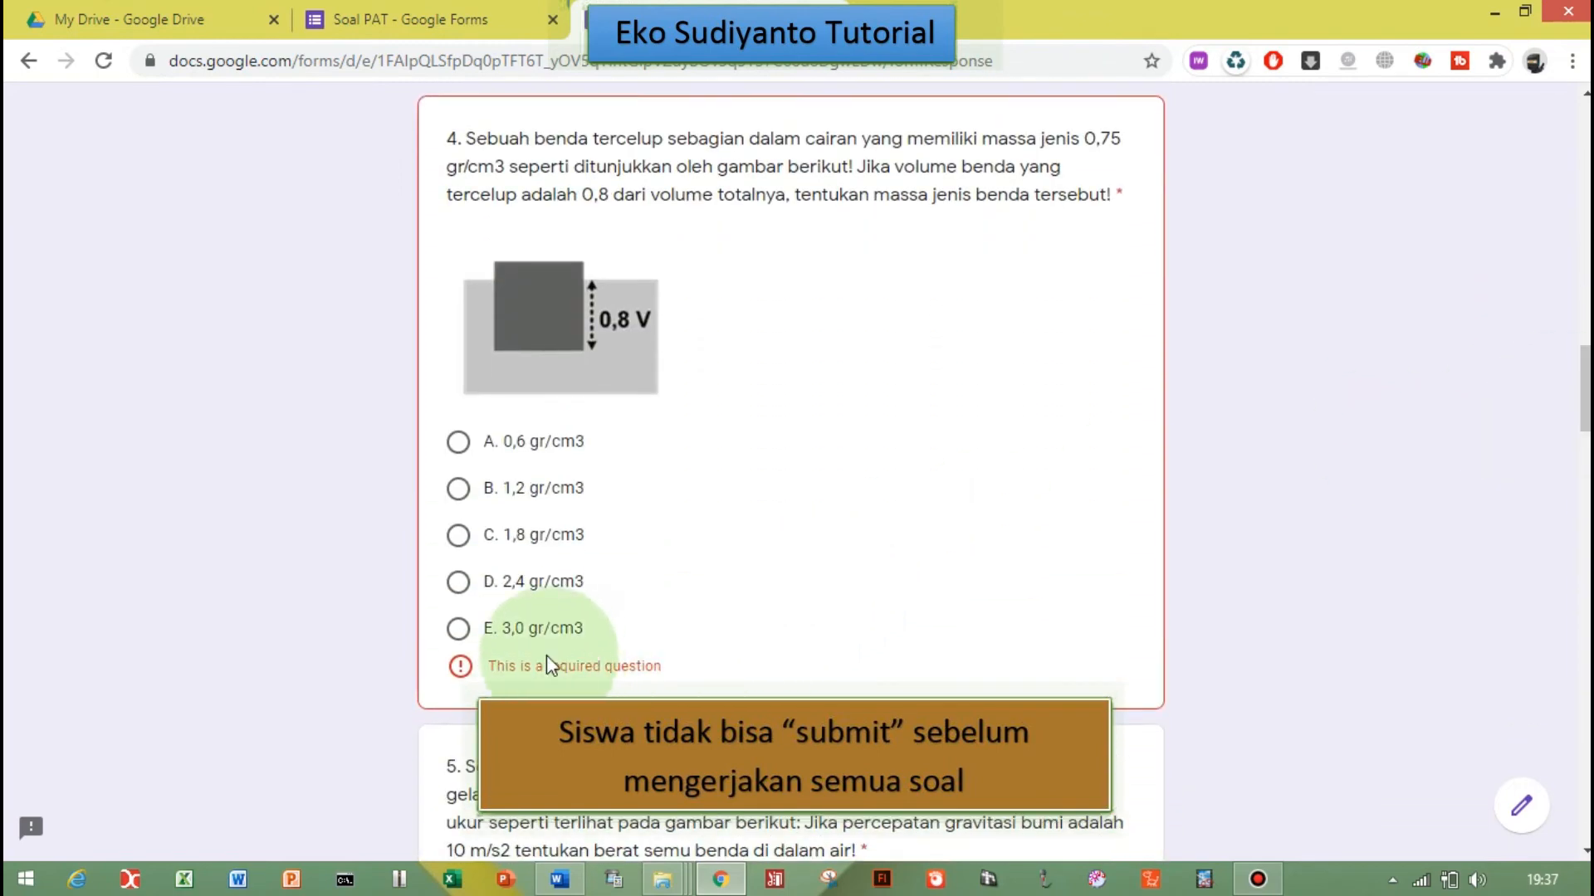
# Step: Answer questions 4–7 with 3,0 gr/cm3, 4 N, 19,2 N and 0,56 g/cm3
pyautogui.click(472, 626)
pyautogui.scroll(-9, 586, 689)
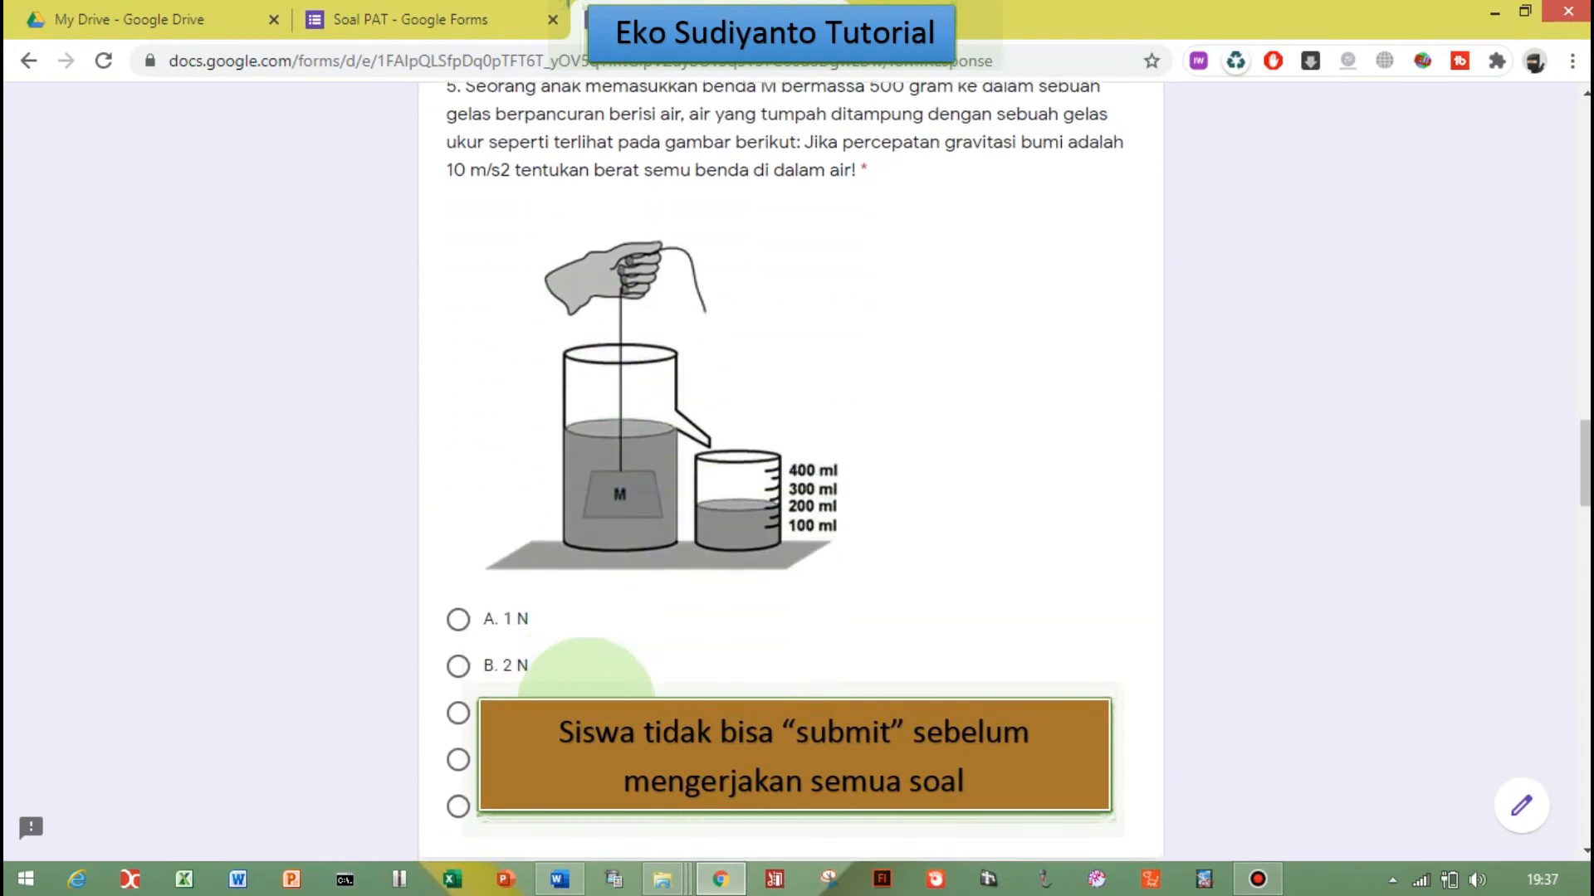
pyautogui.click(459, 597)
pyautogui.scroll(-6, 498, 647)
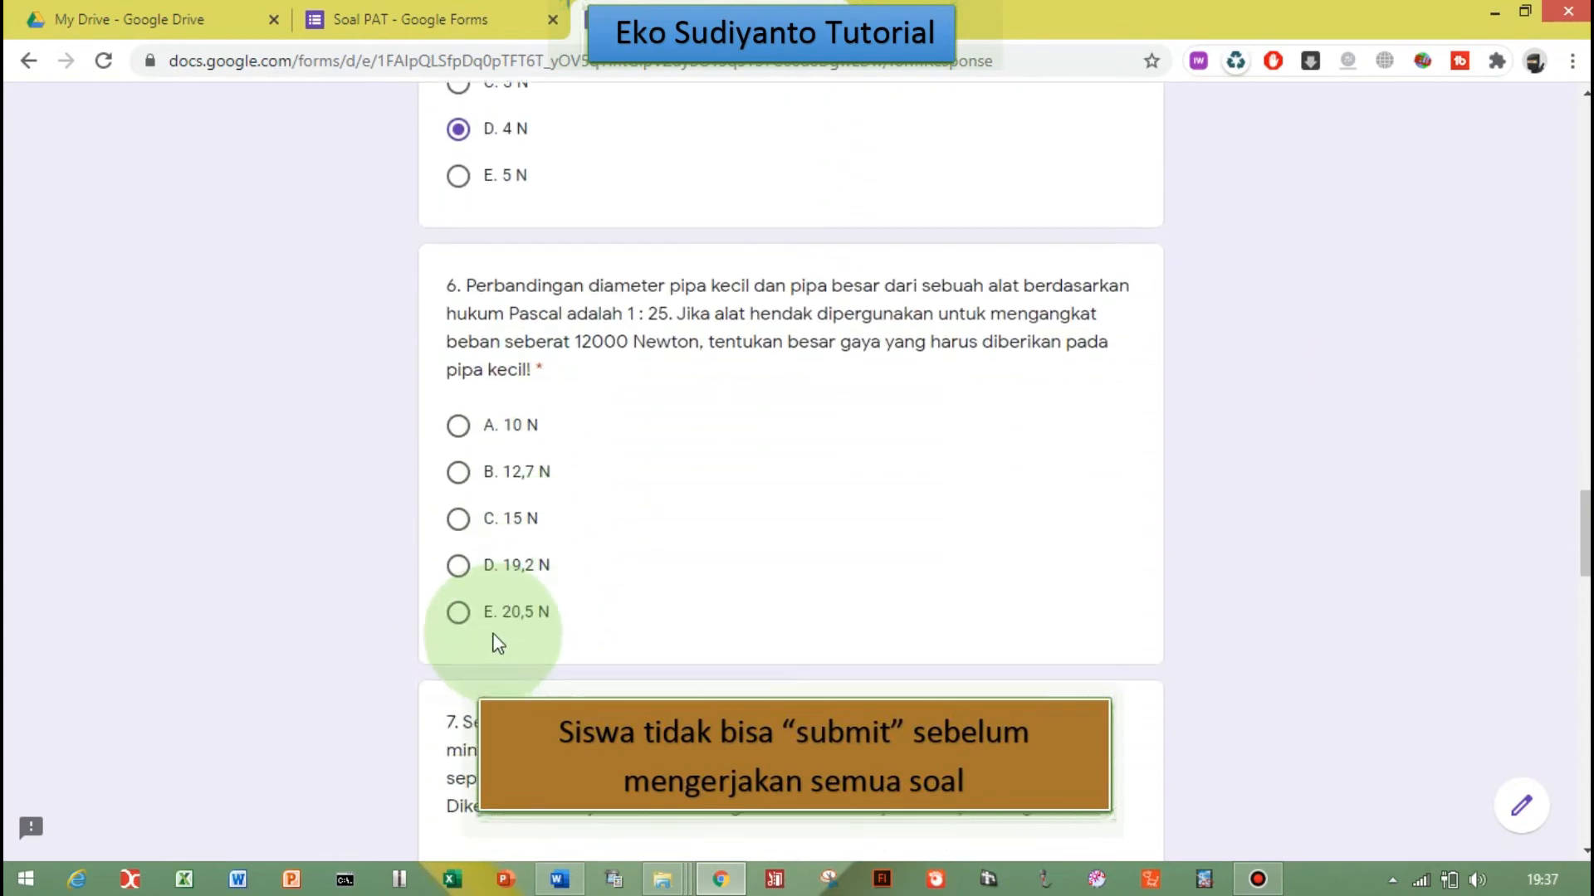
pyautogui.click(459, 565)
pyautogui.scroll(-3, 494, 664)
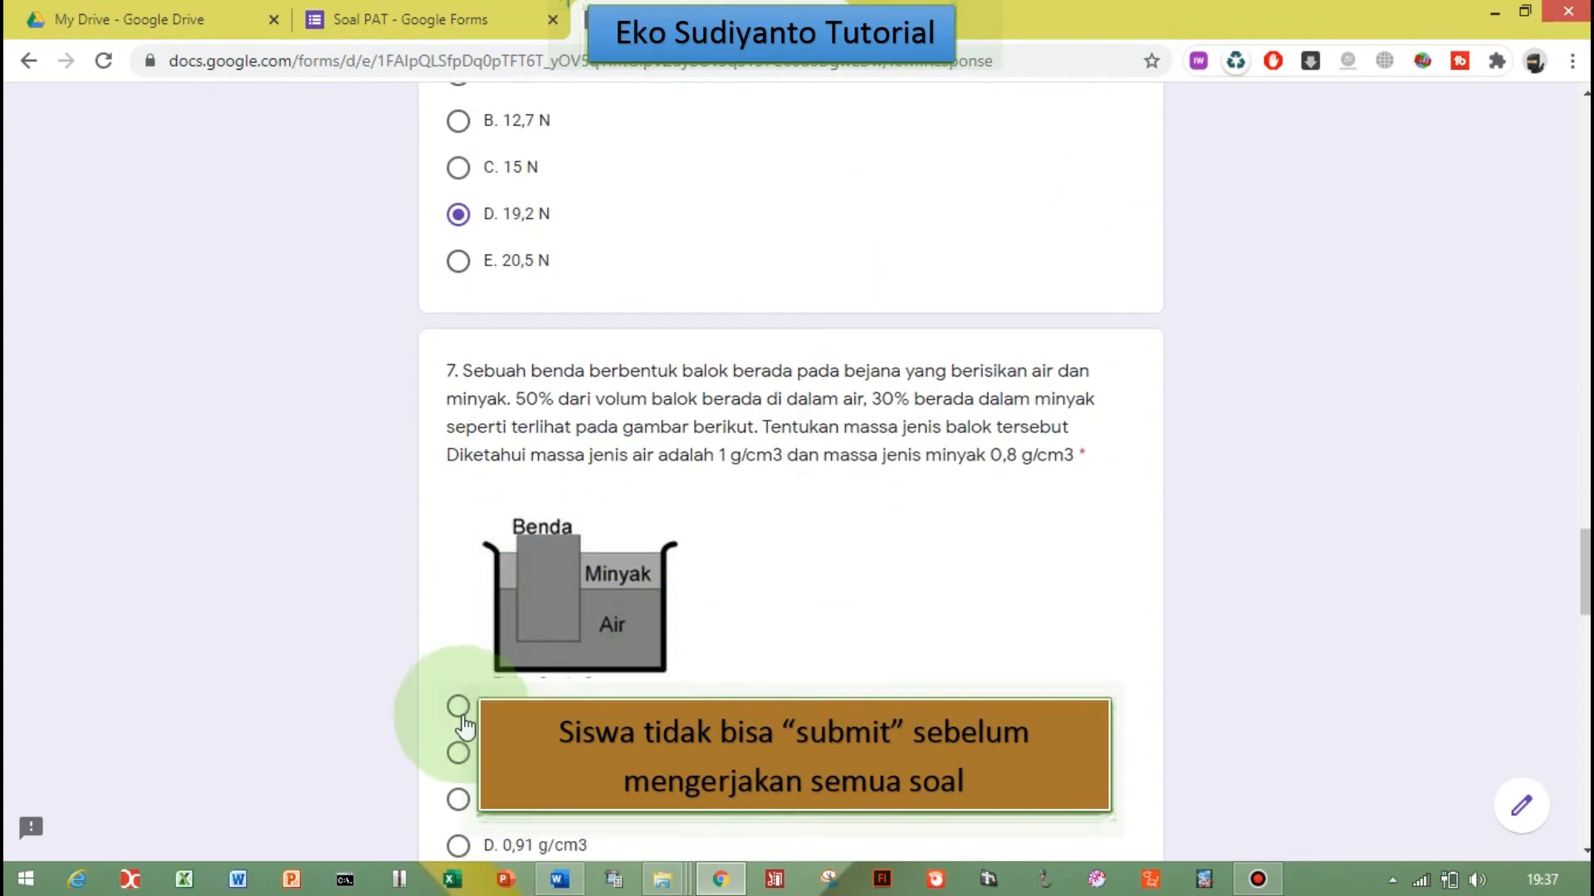
pyautogui.click(457, 705)
pyautogui.scroll(-4, 457, 705)
pyautogui.scroll(-5, 581, 664)
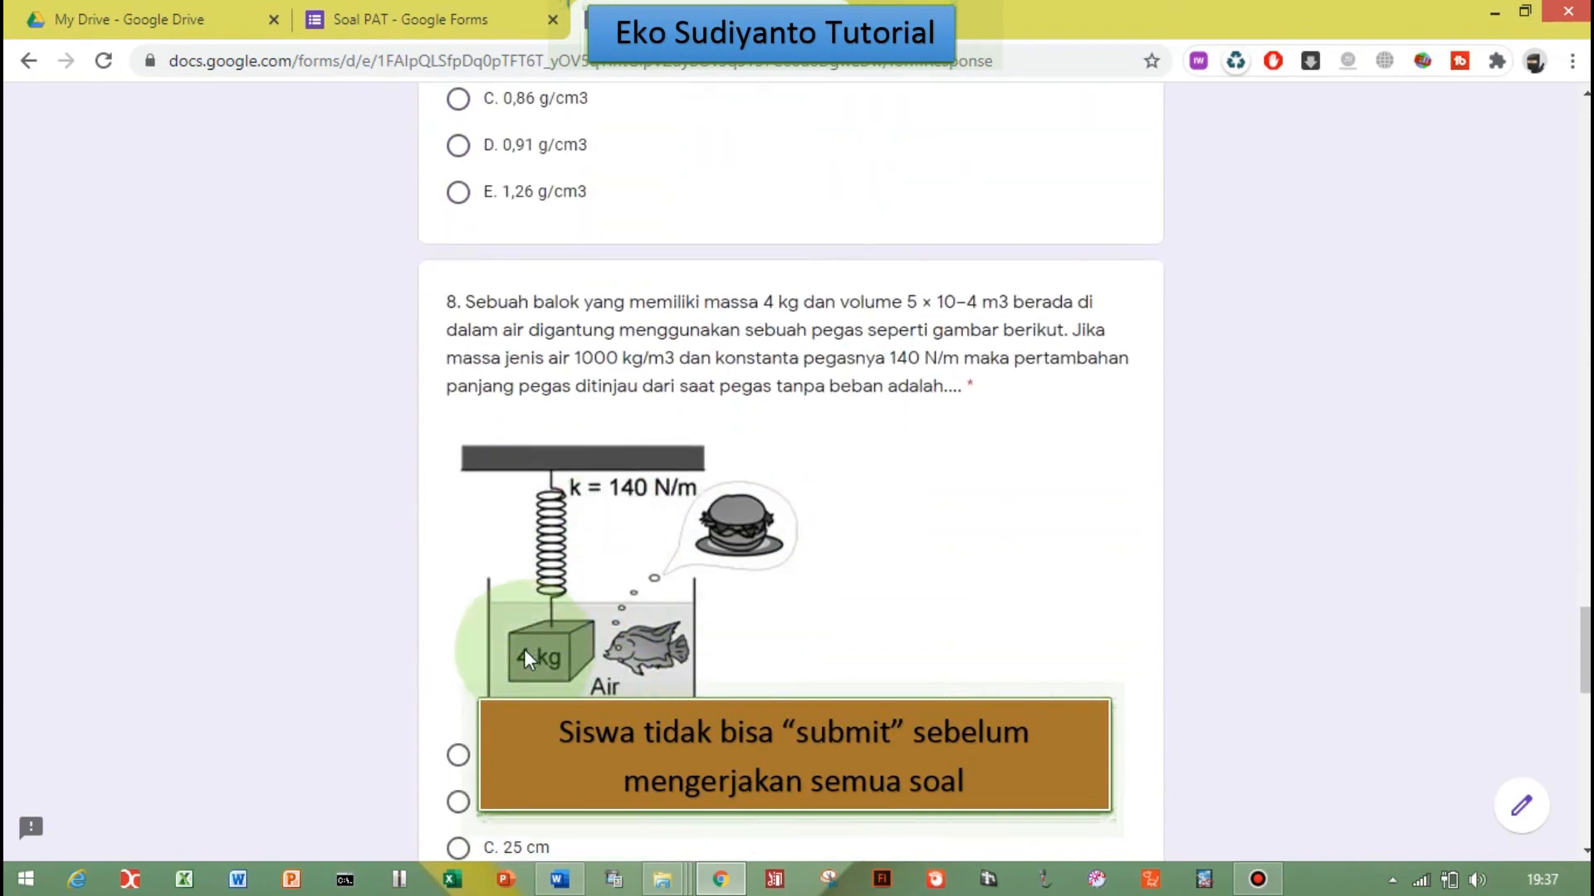
# Step: Answer questions 8–10 with 15 cm, 1, 2, 3 and 100, then submit the quiz
pyautogui.click(457, 754)
pyautogui.scroll(-2, 631, 821)
pyautogui.scroll(-5, 516, 651)
pyautogui.click(461, 735)
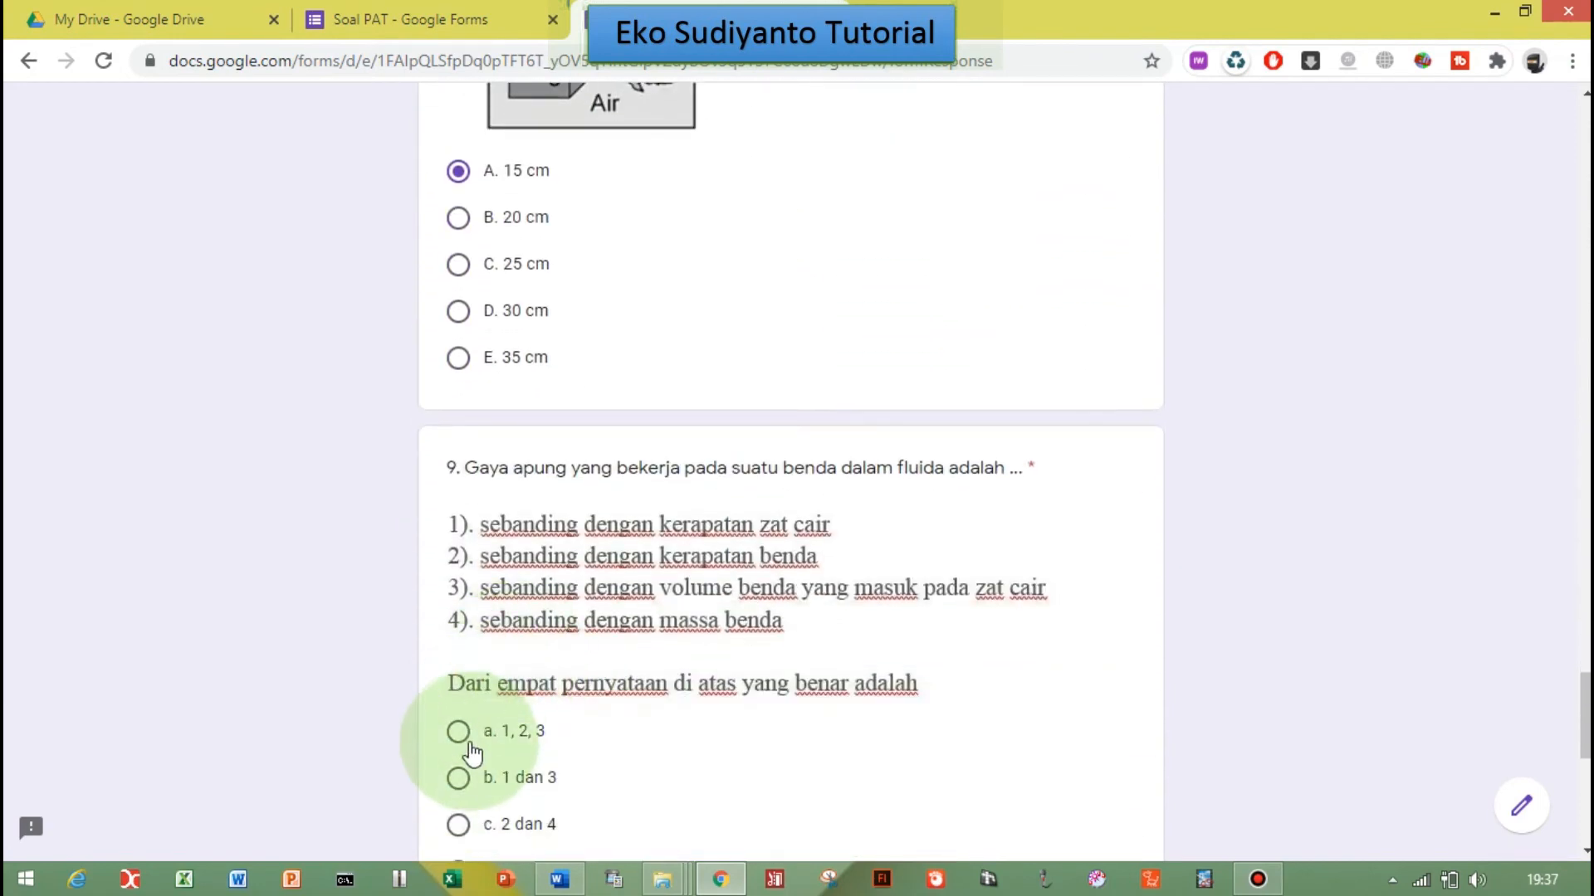
pyautogui.scroll(-1, 707, 802)
pyautogui.scroll(-7, 707, 802)
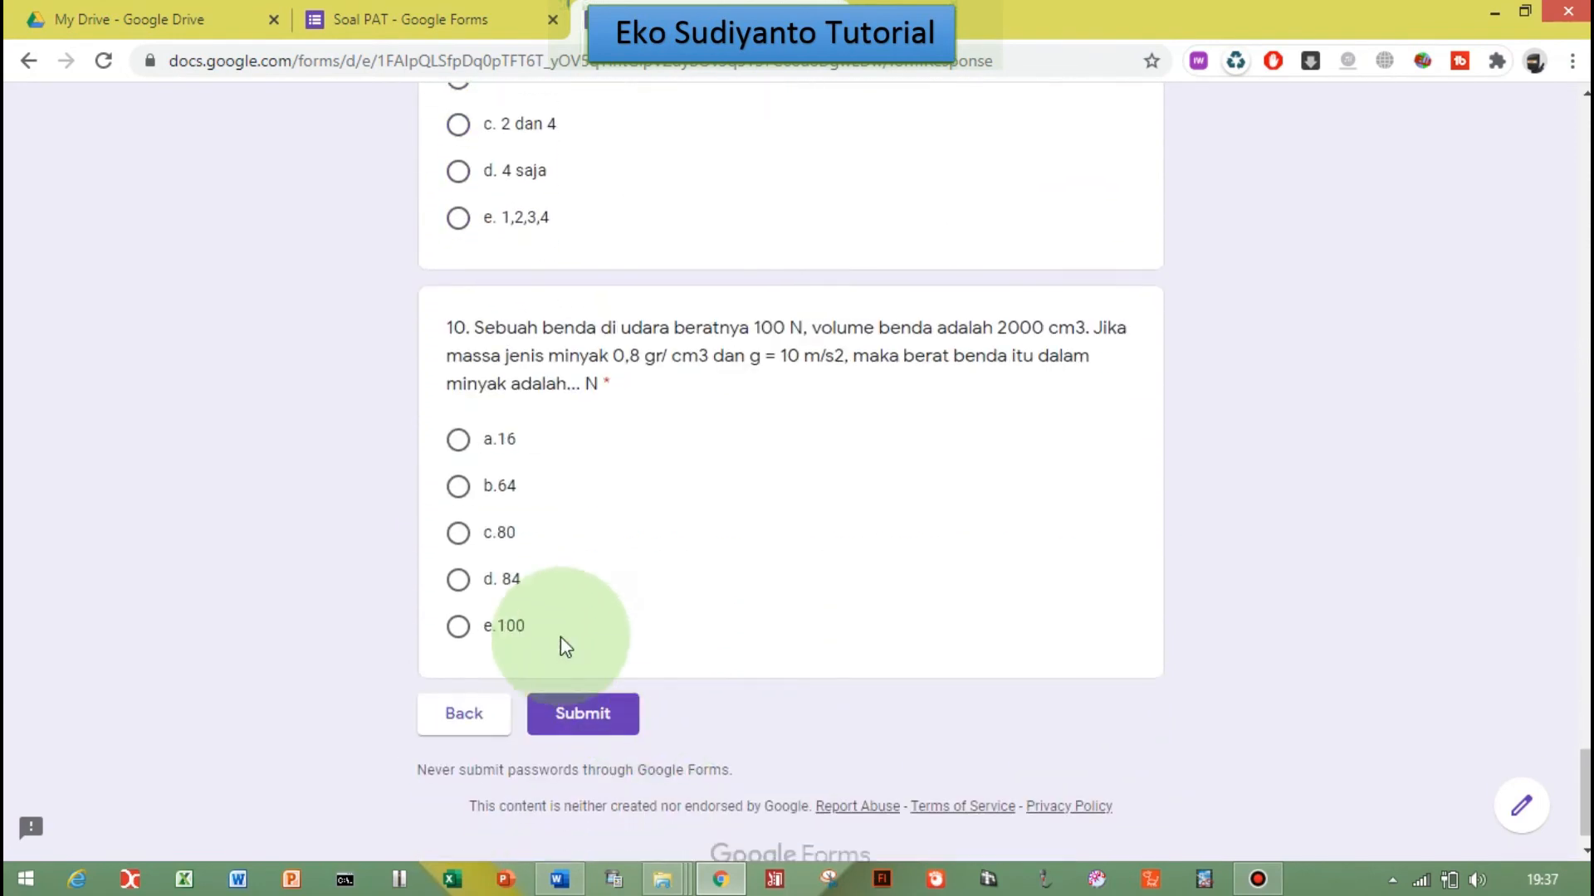
pyautogui.click(462, 630)
pyautogui.click(626, 727)
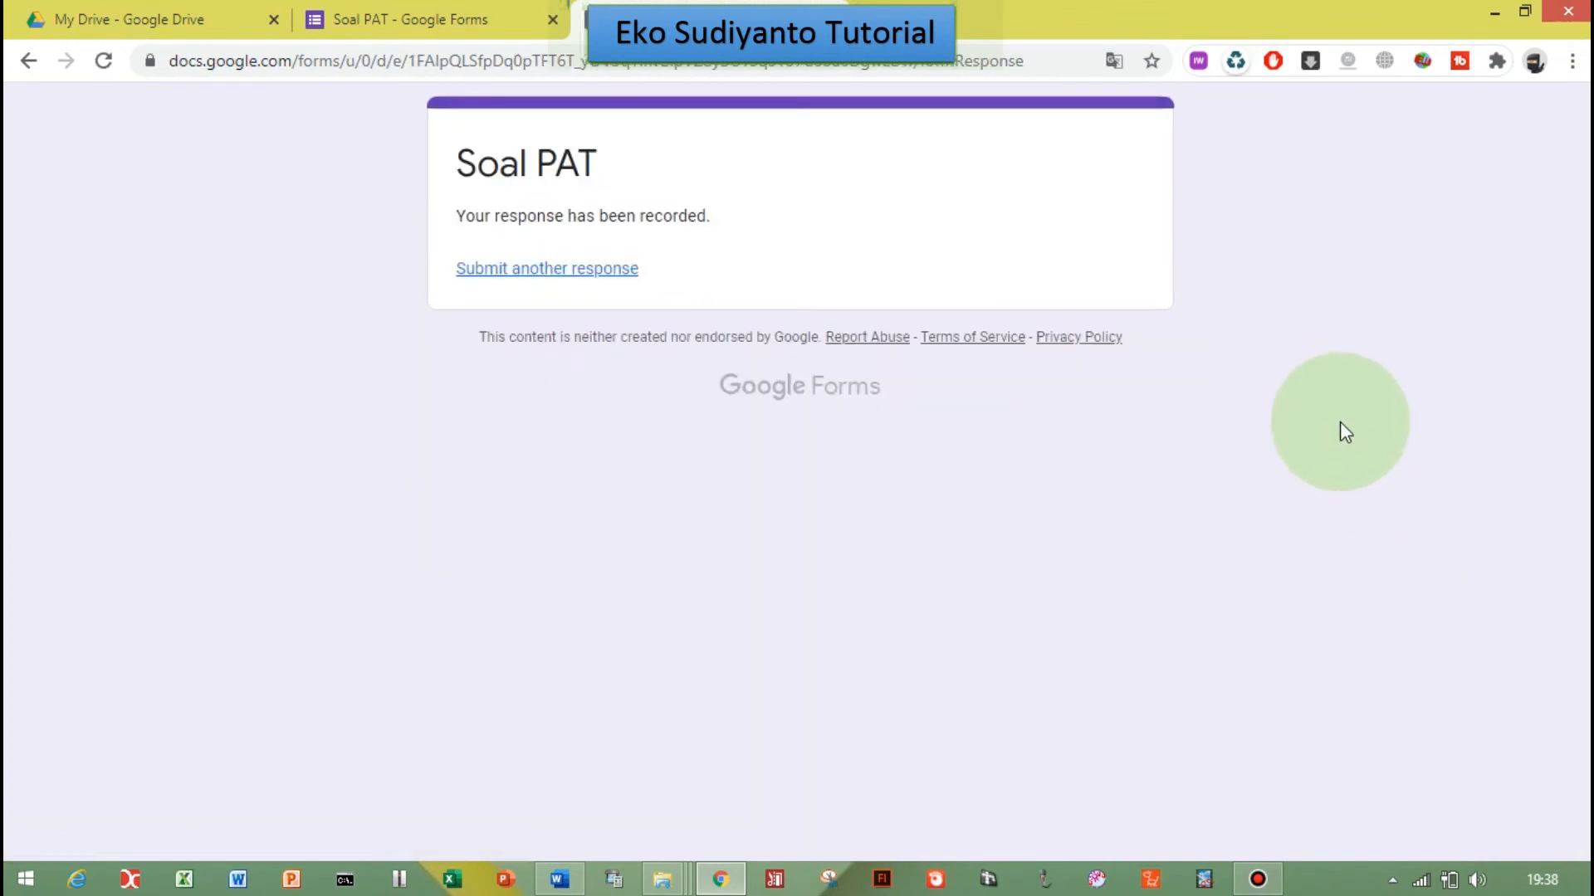
# Step: Close the preview tab, then make Soal PAT a quiz releasing grades immediately and save
pyautogui.hotkey('ctrl', 'w')
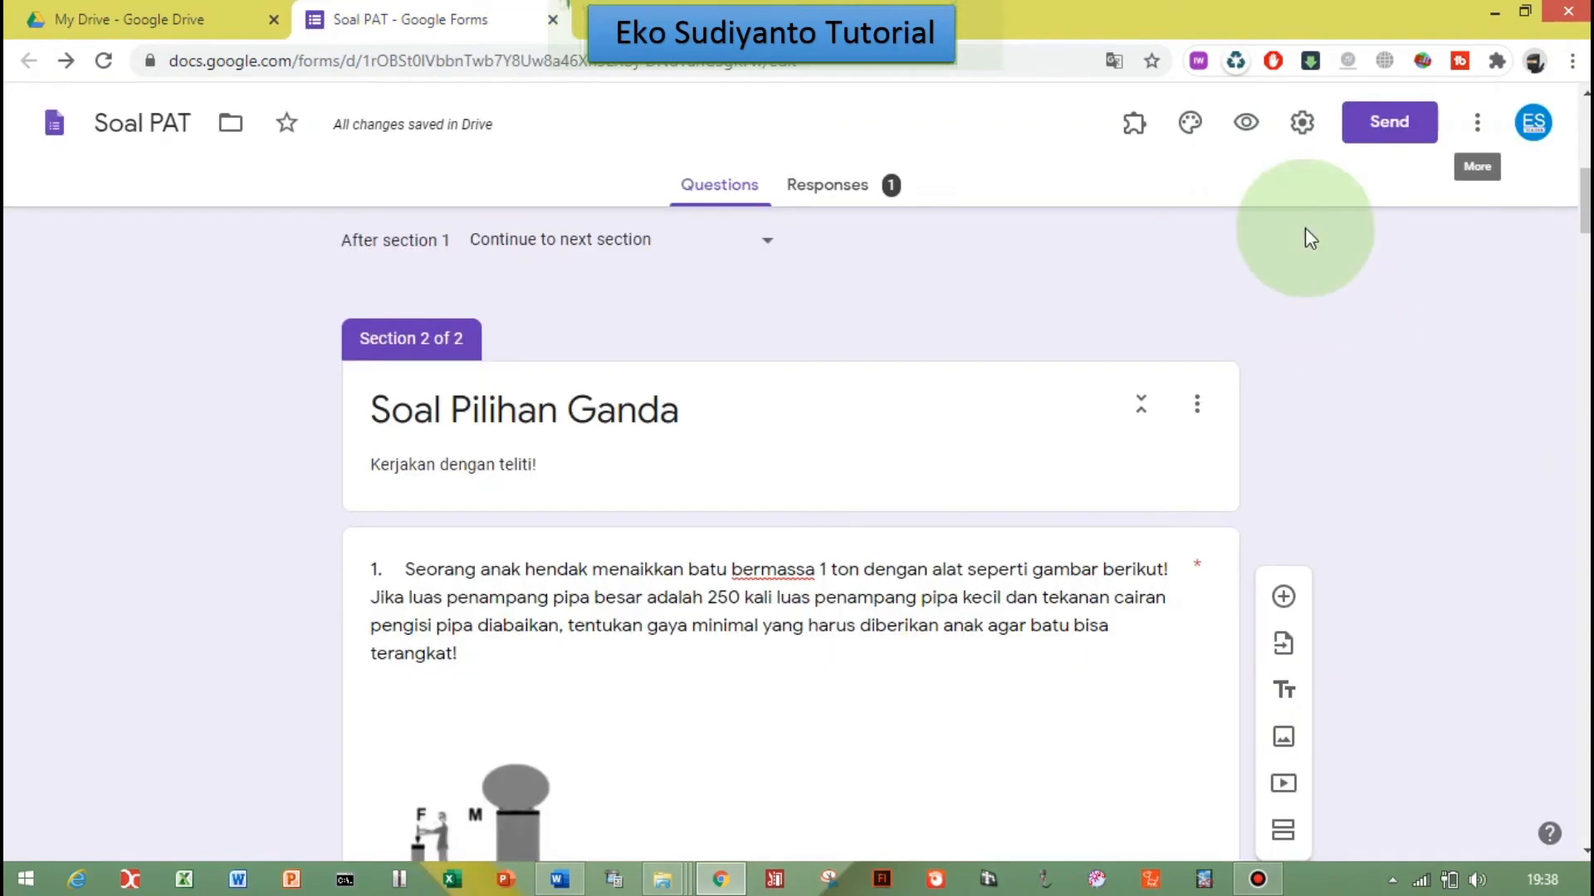
pyautogui.click(1300, 126)
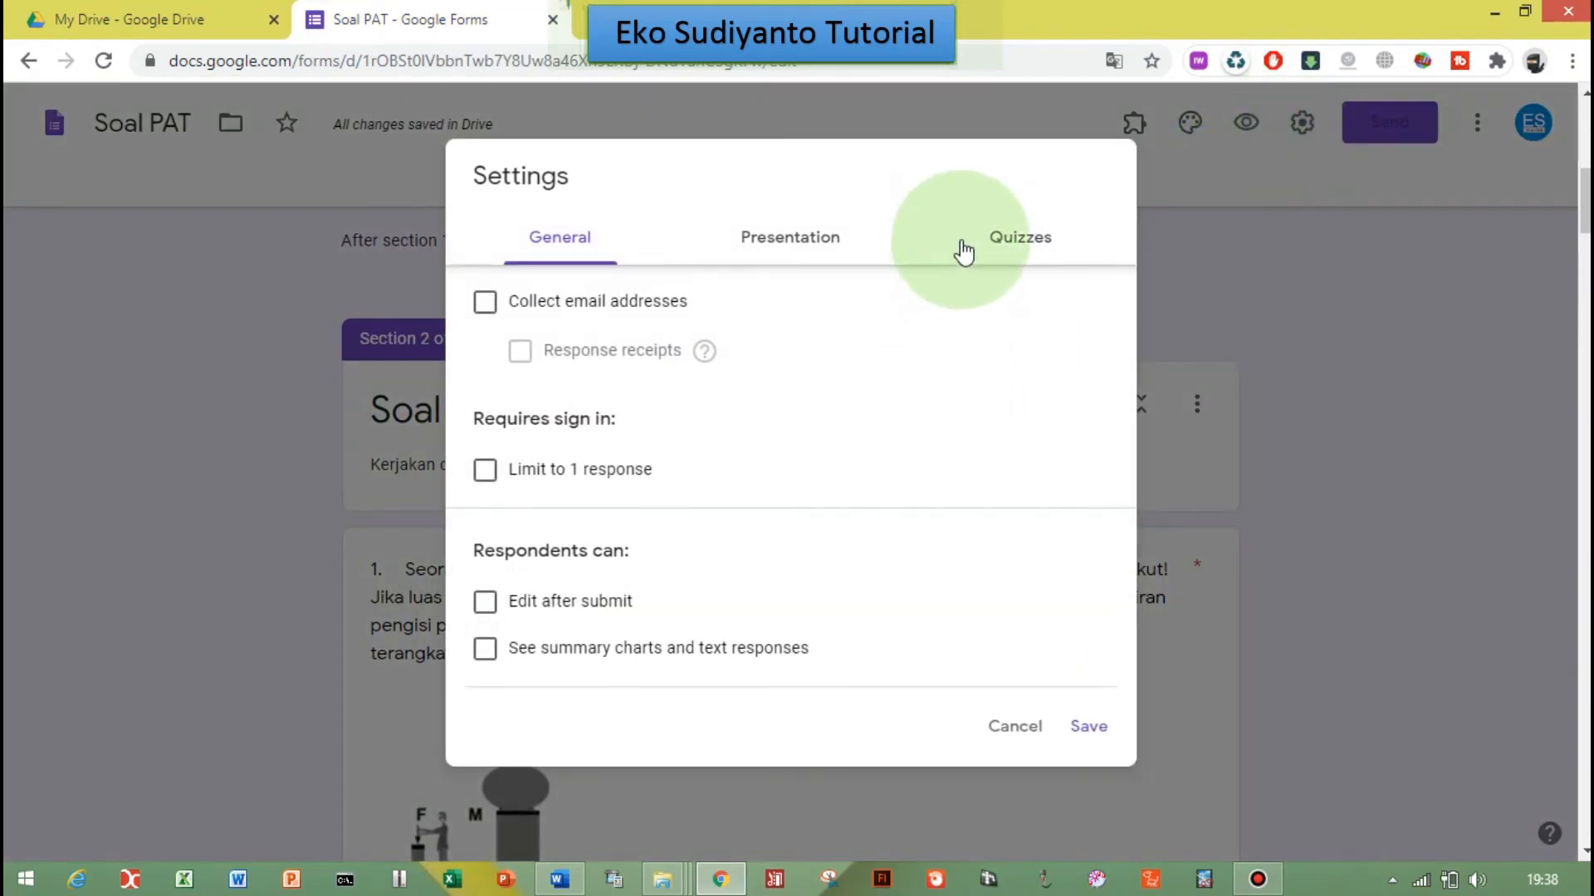
pyautogui.click(1031, 243)
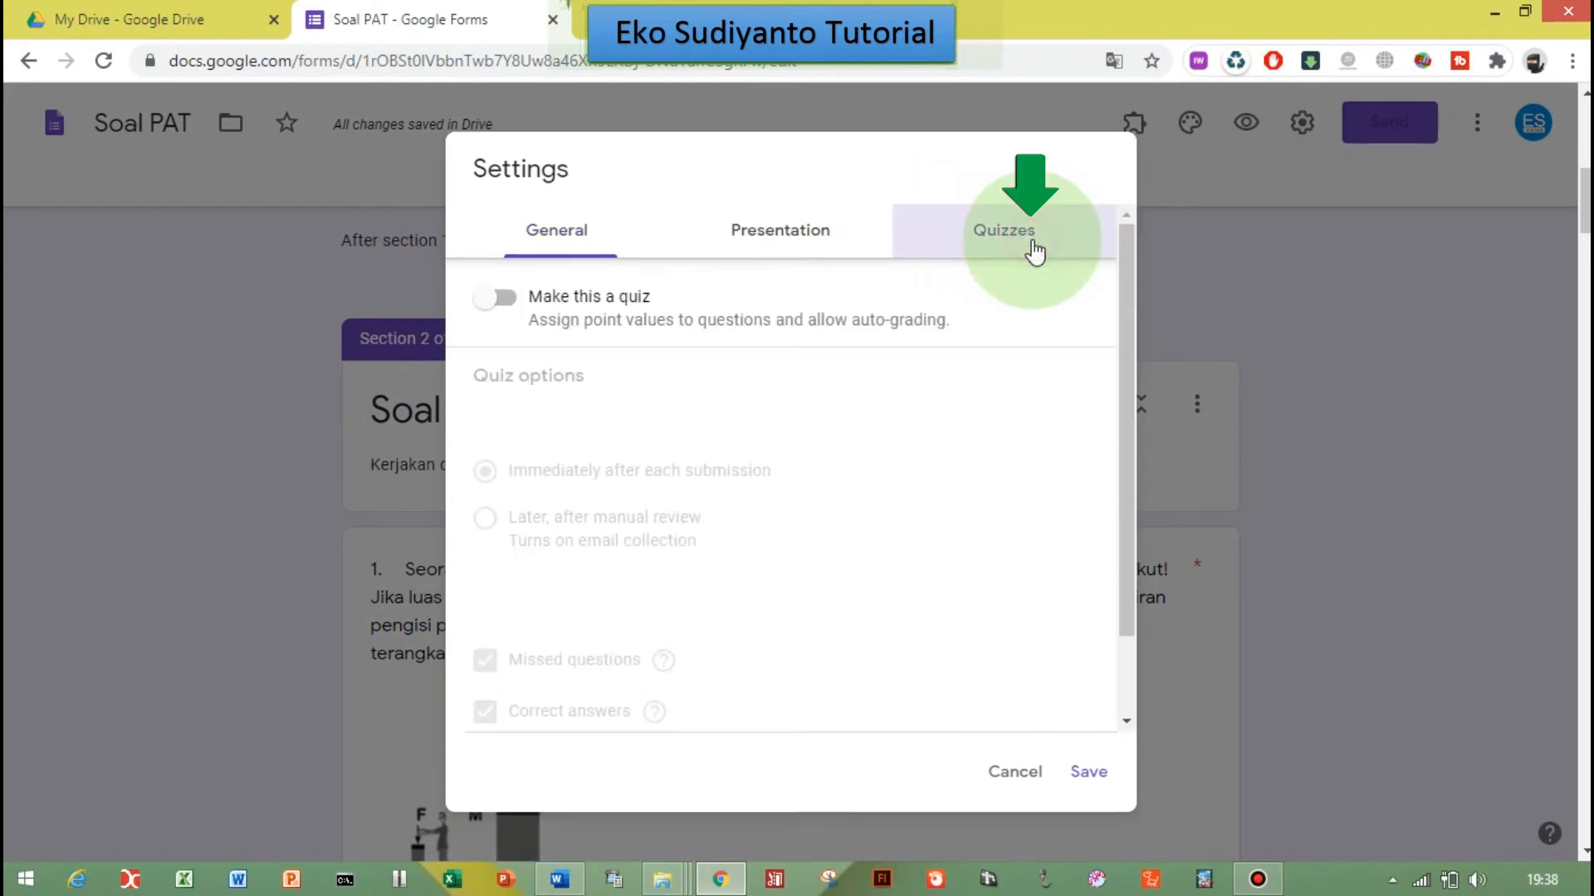
pyautogui.click(502, 307)
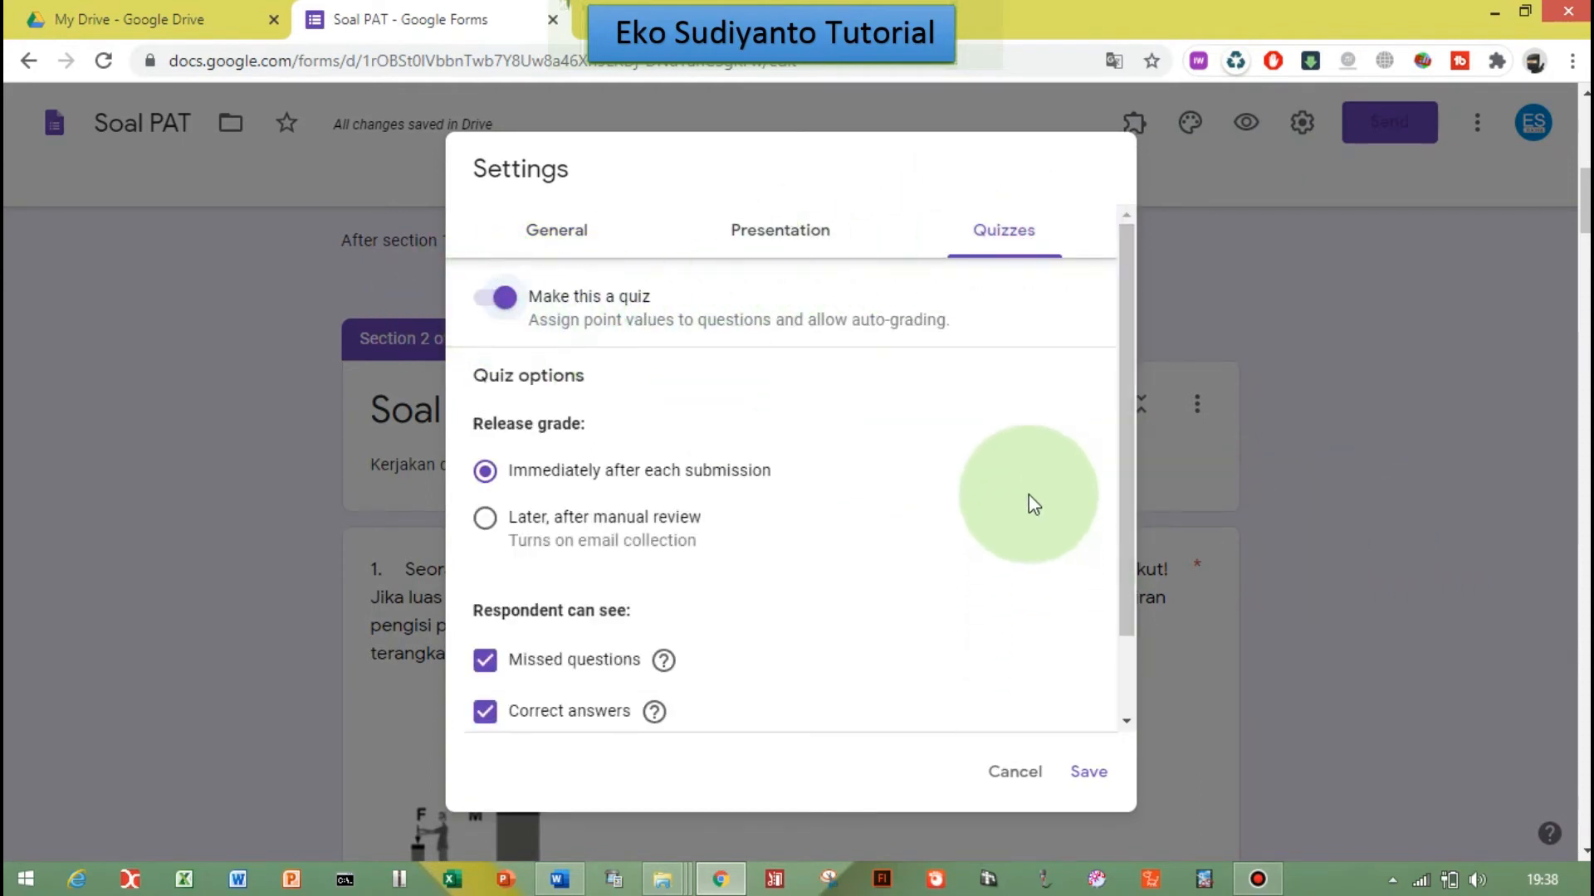
pyautogui.moveTo(1129, 387); pyautogui.dragTo(1129, 535)
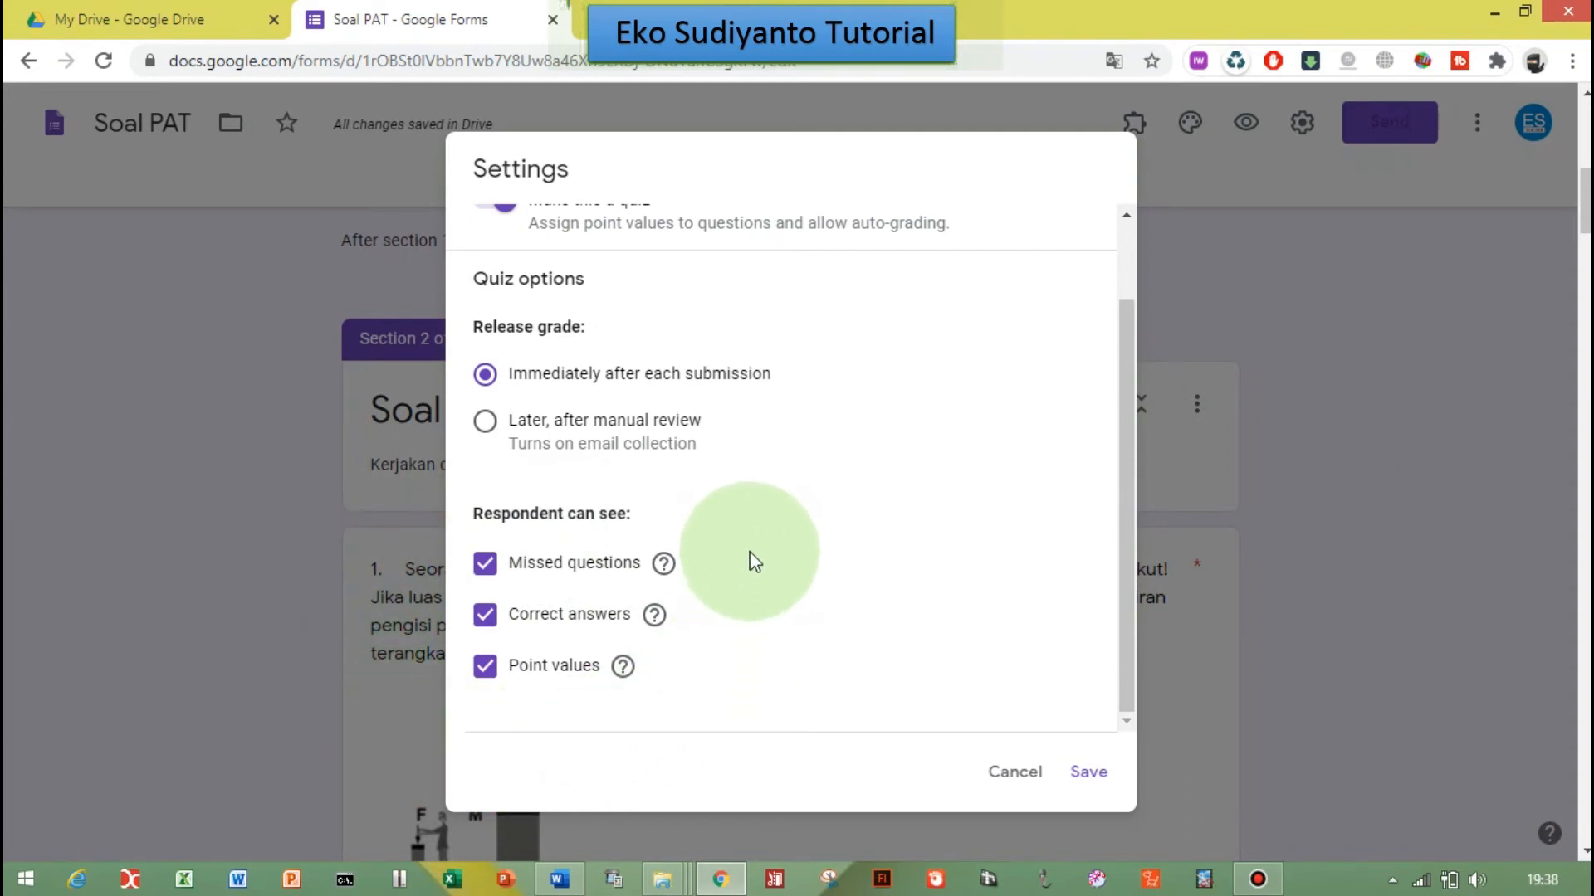
pyautogui.click(1089, 774)
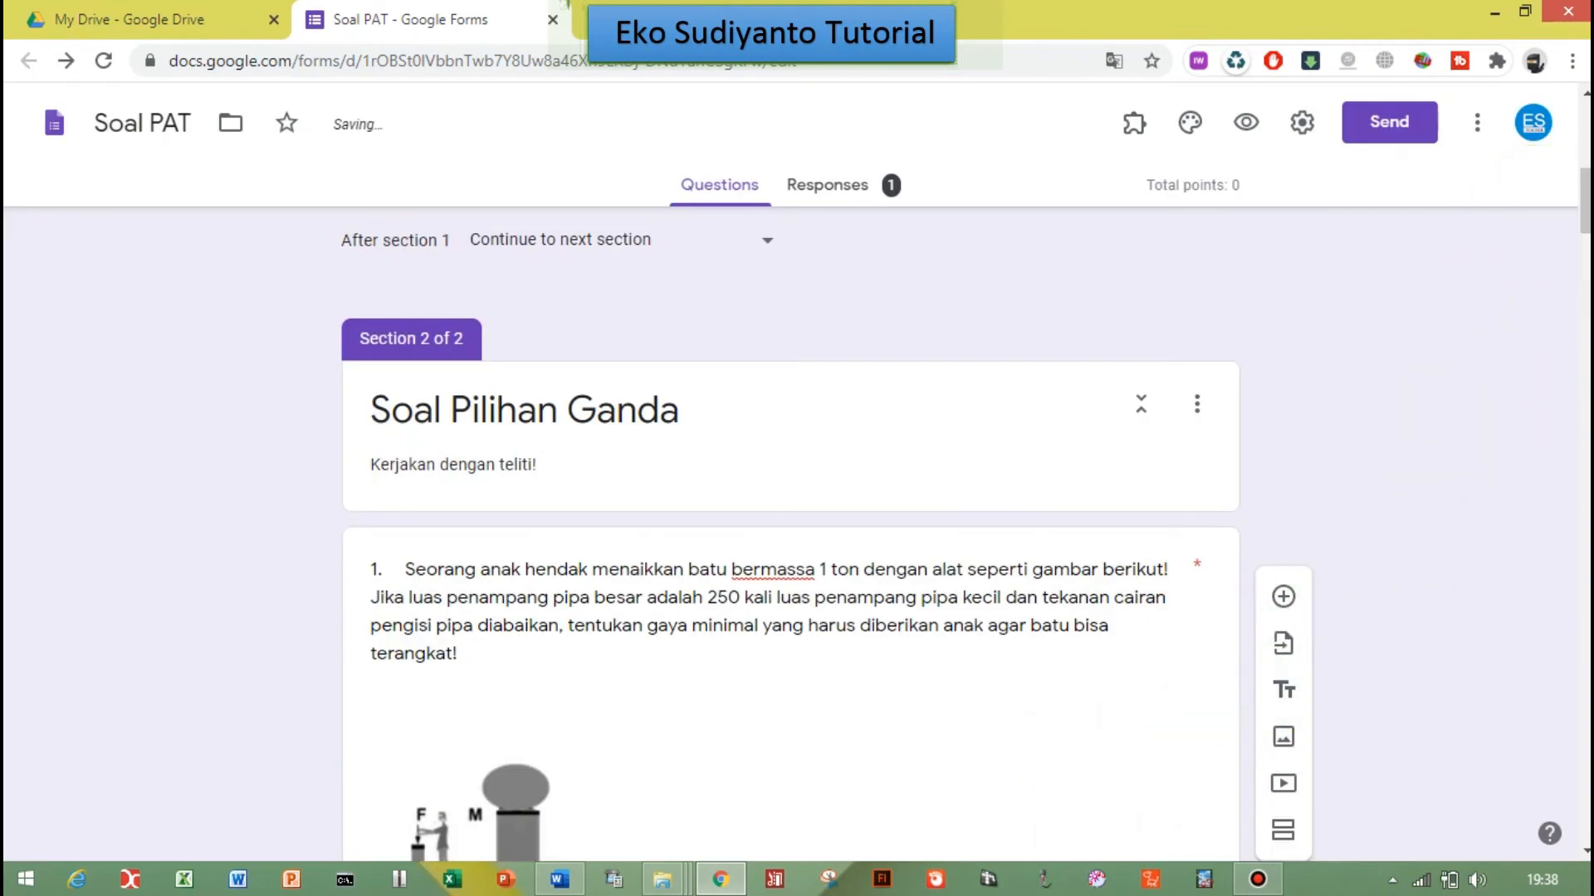
# Step: Give question 1 an answer key worth 10 points with D. 40 N correct
pyautogui.scroll(-6, 1089, 314)
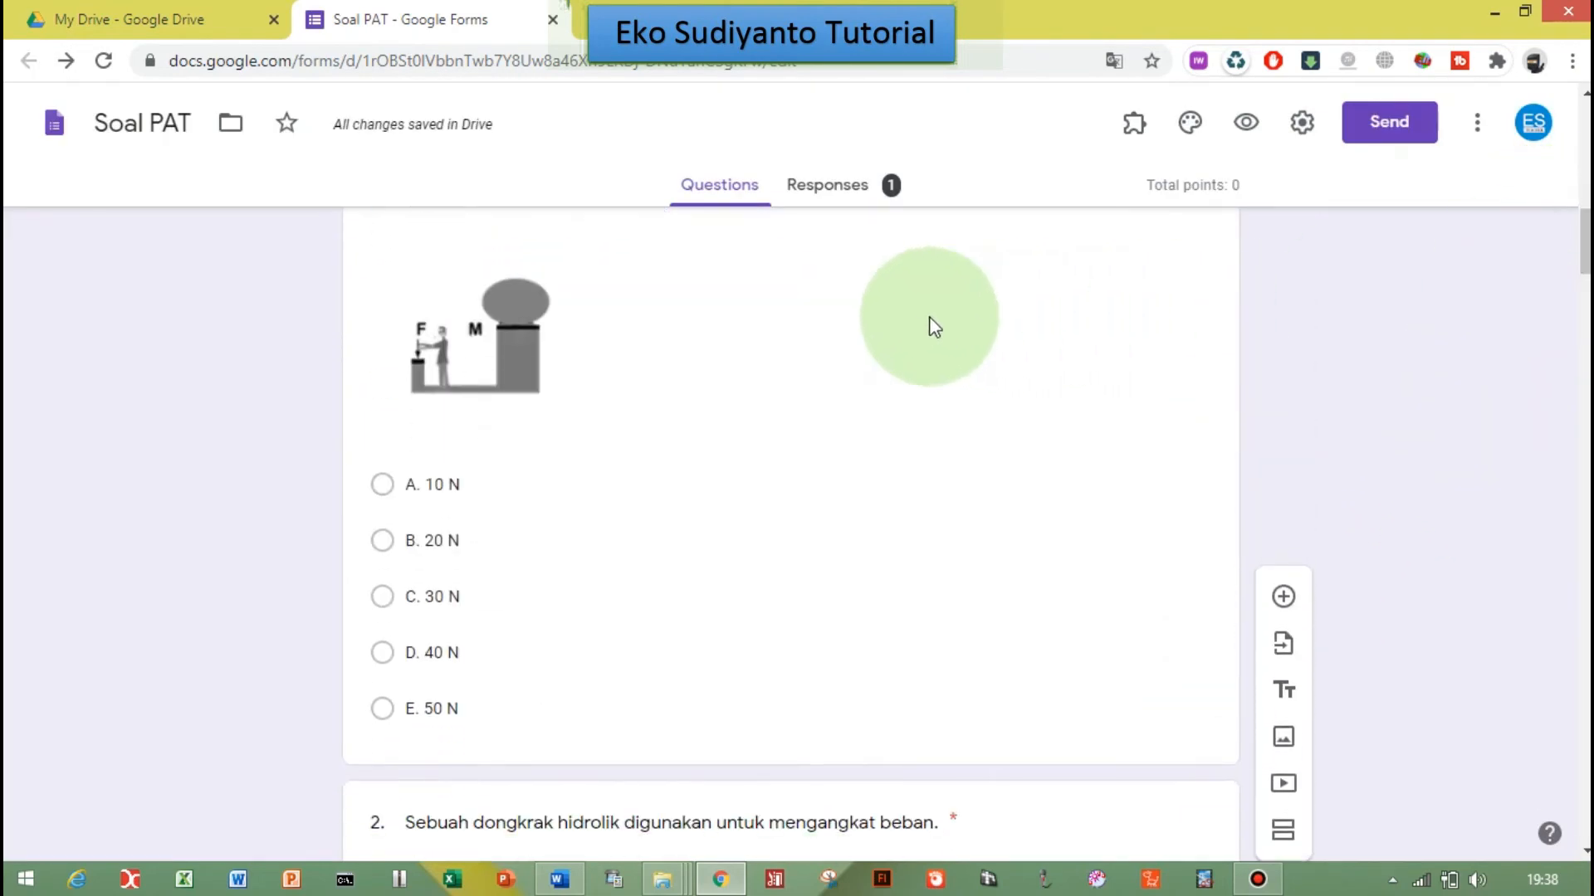
pyautogui.click(929, 316)
pyautogui.scroll(-4, 1365, 479)
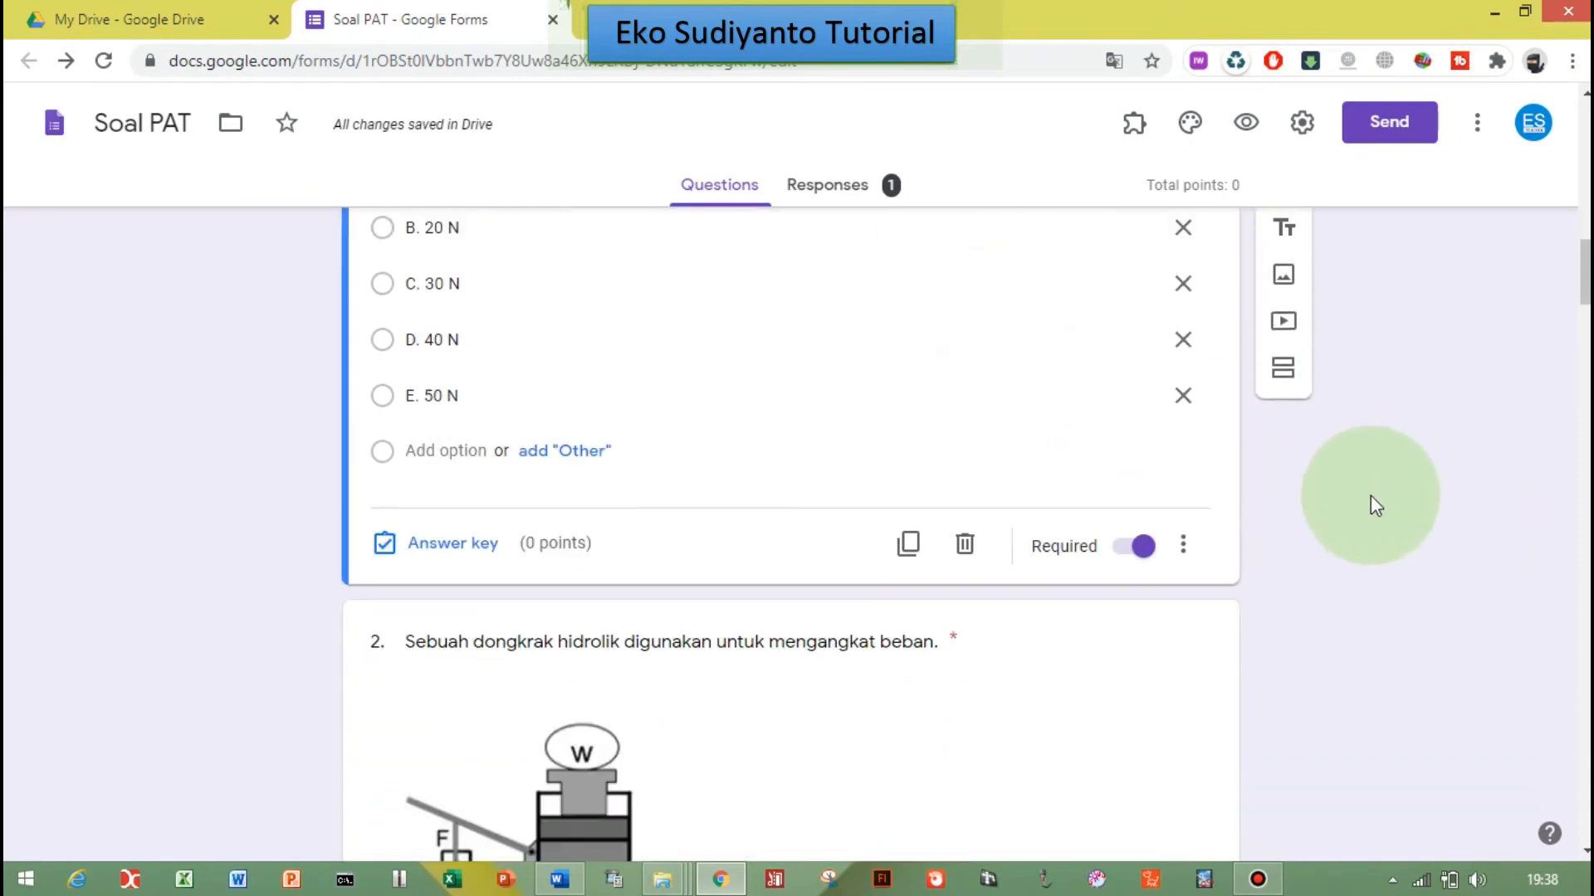
pyautogui.click(468, 558)
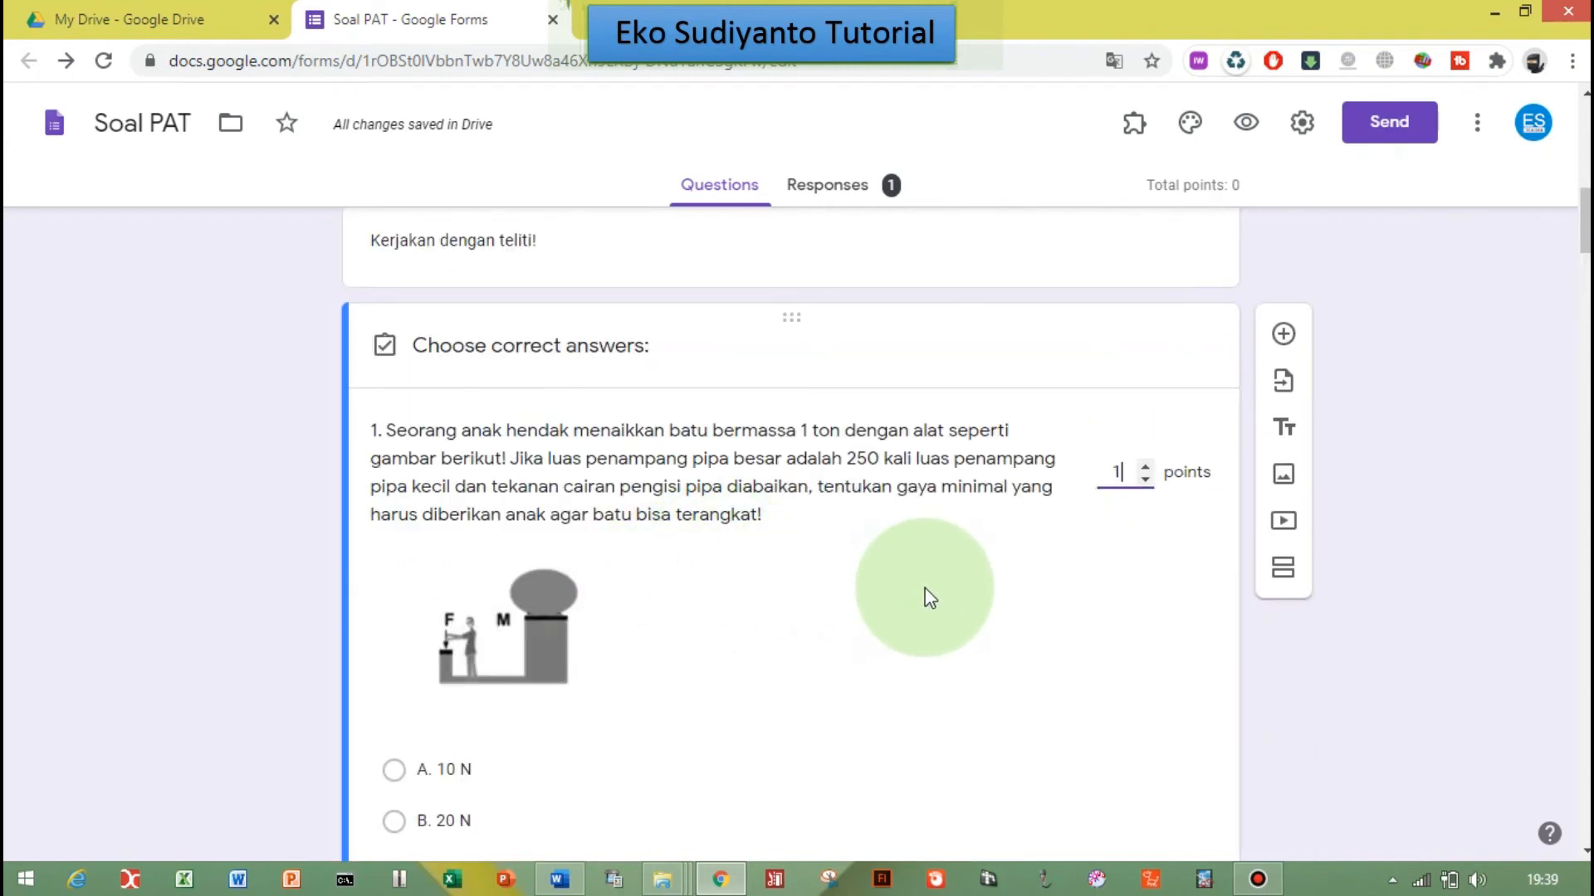
pyautogui.write('10')
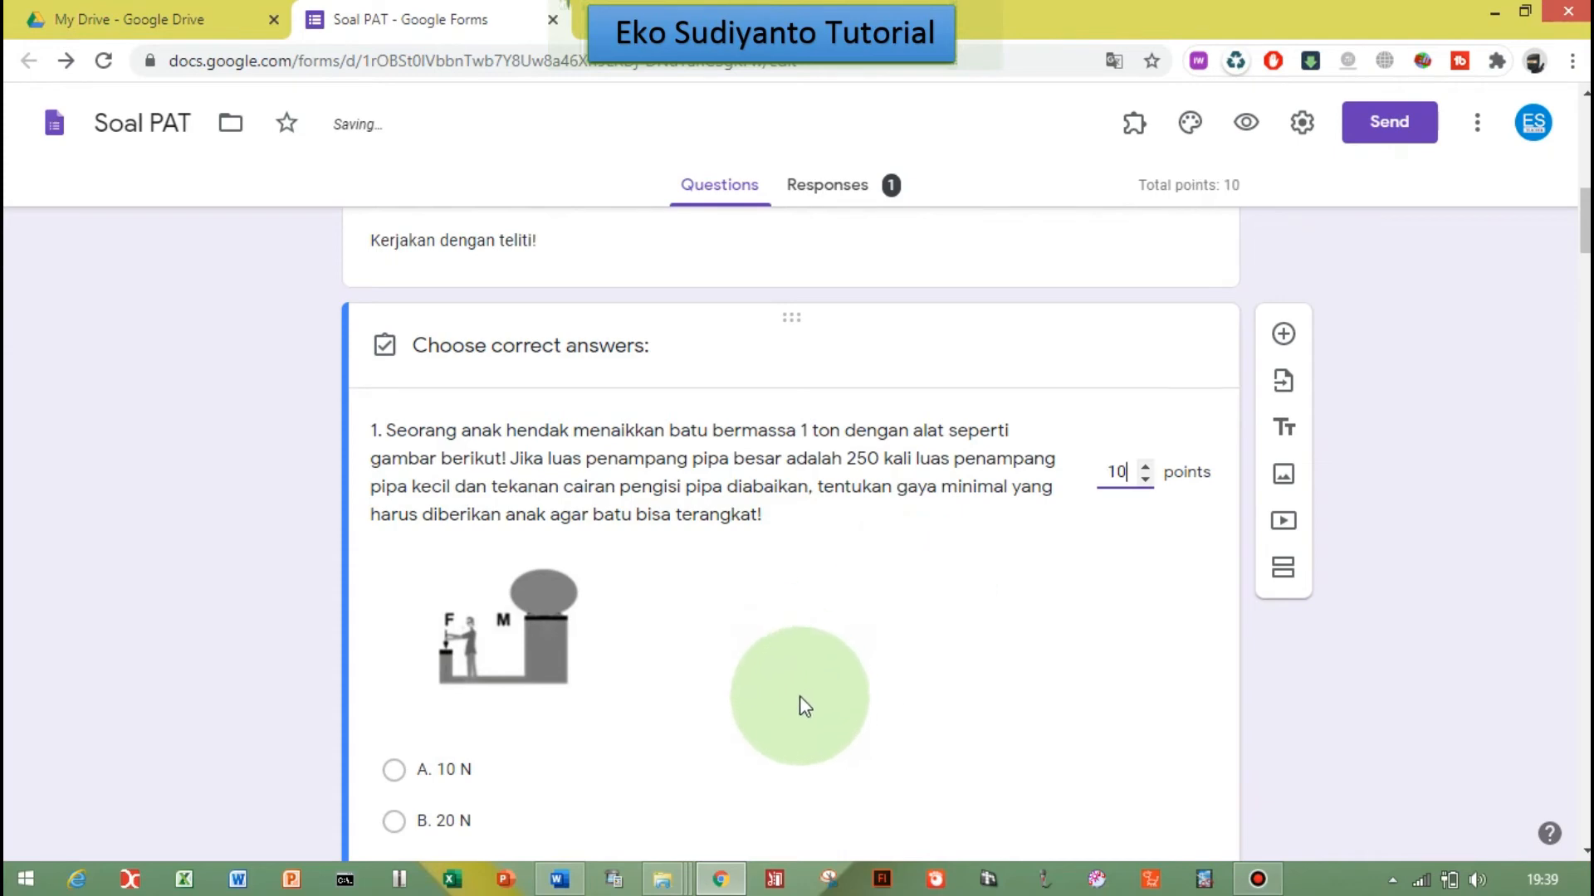
pyautogui.scroll(-3, 799, 696)
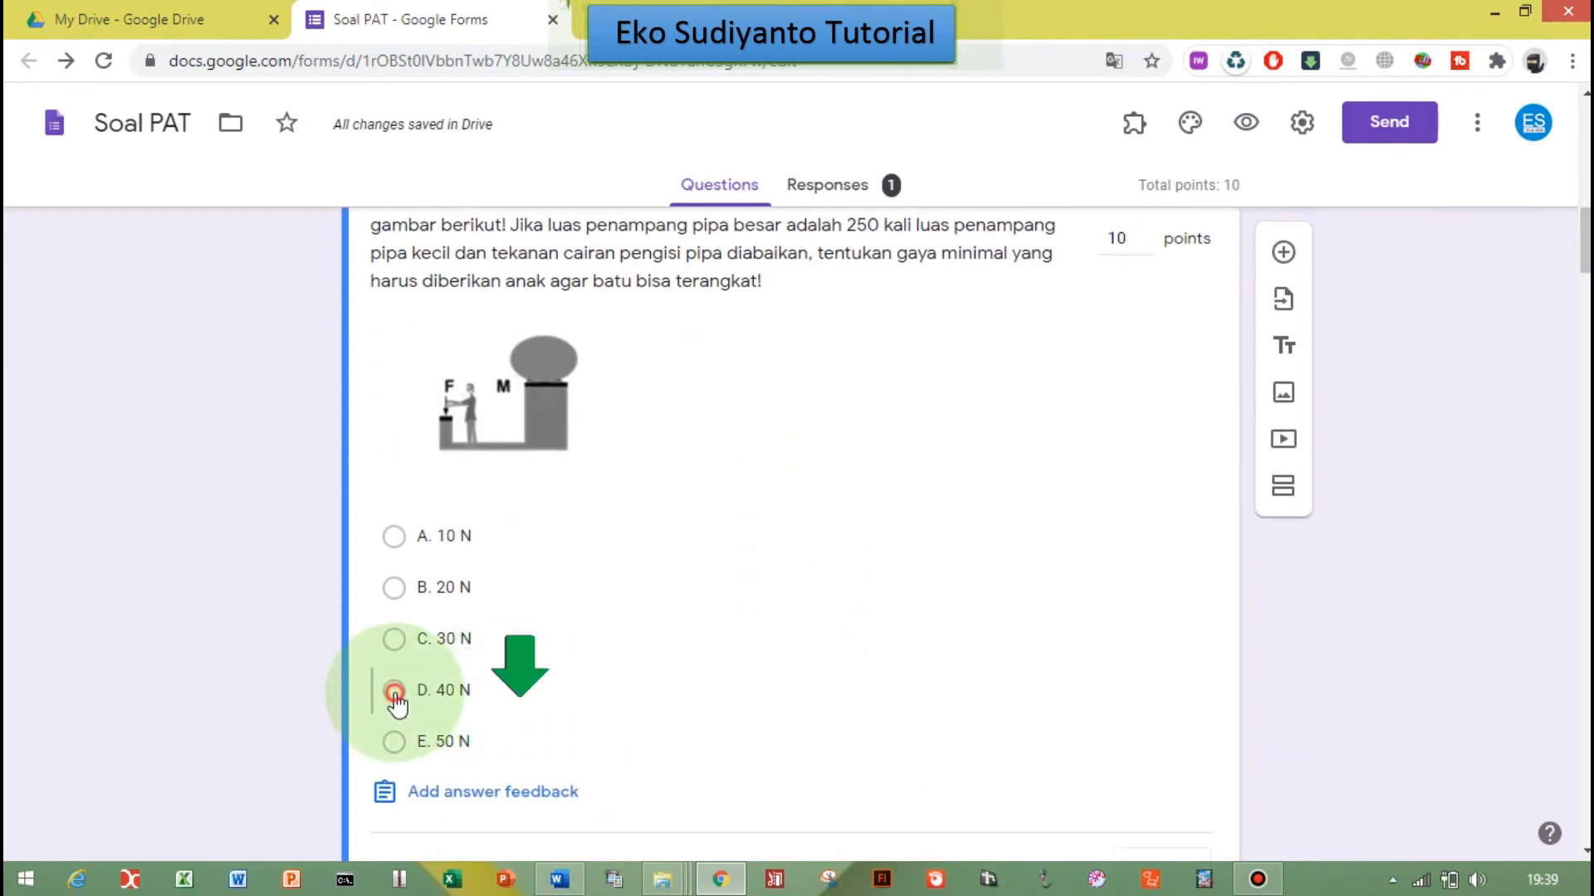
pyautogui.click(395, 692)
pyautogui.scroll(-3, 463, 730)
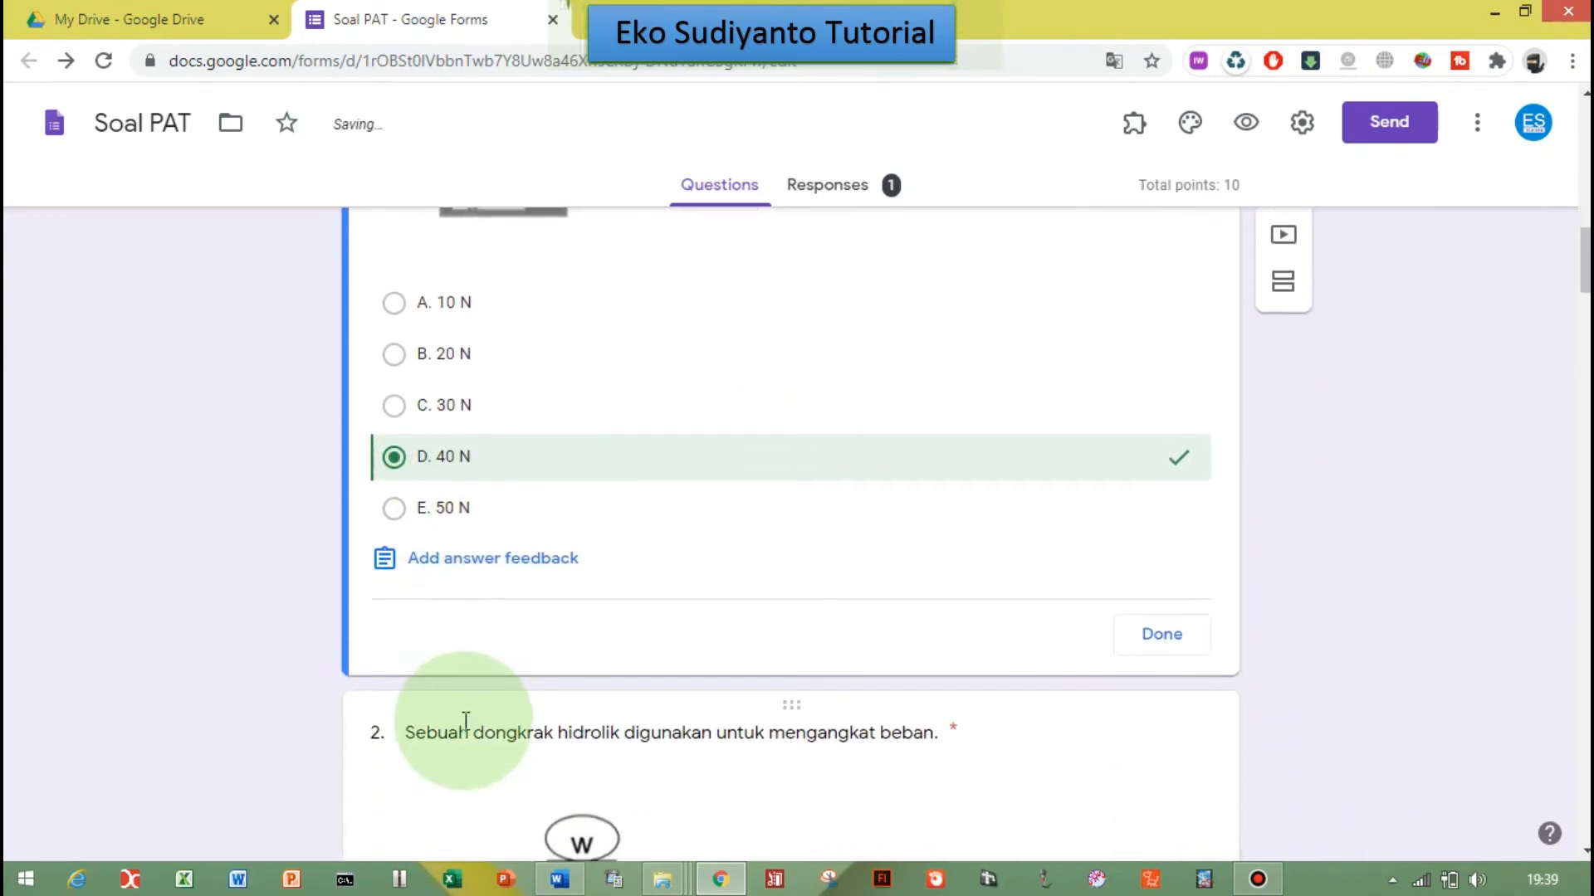
pyautogui.click(1160, 636)
# Step: Switch to the Word document containing the quiz questions
pyautogui.scroll(-3, 1437, 644)
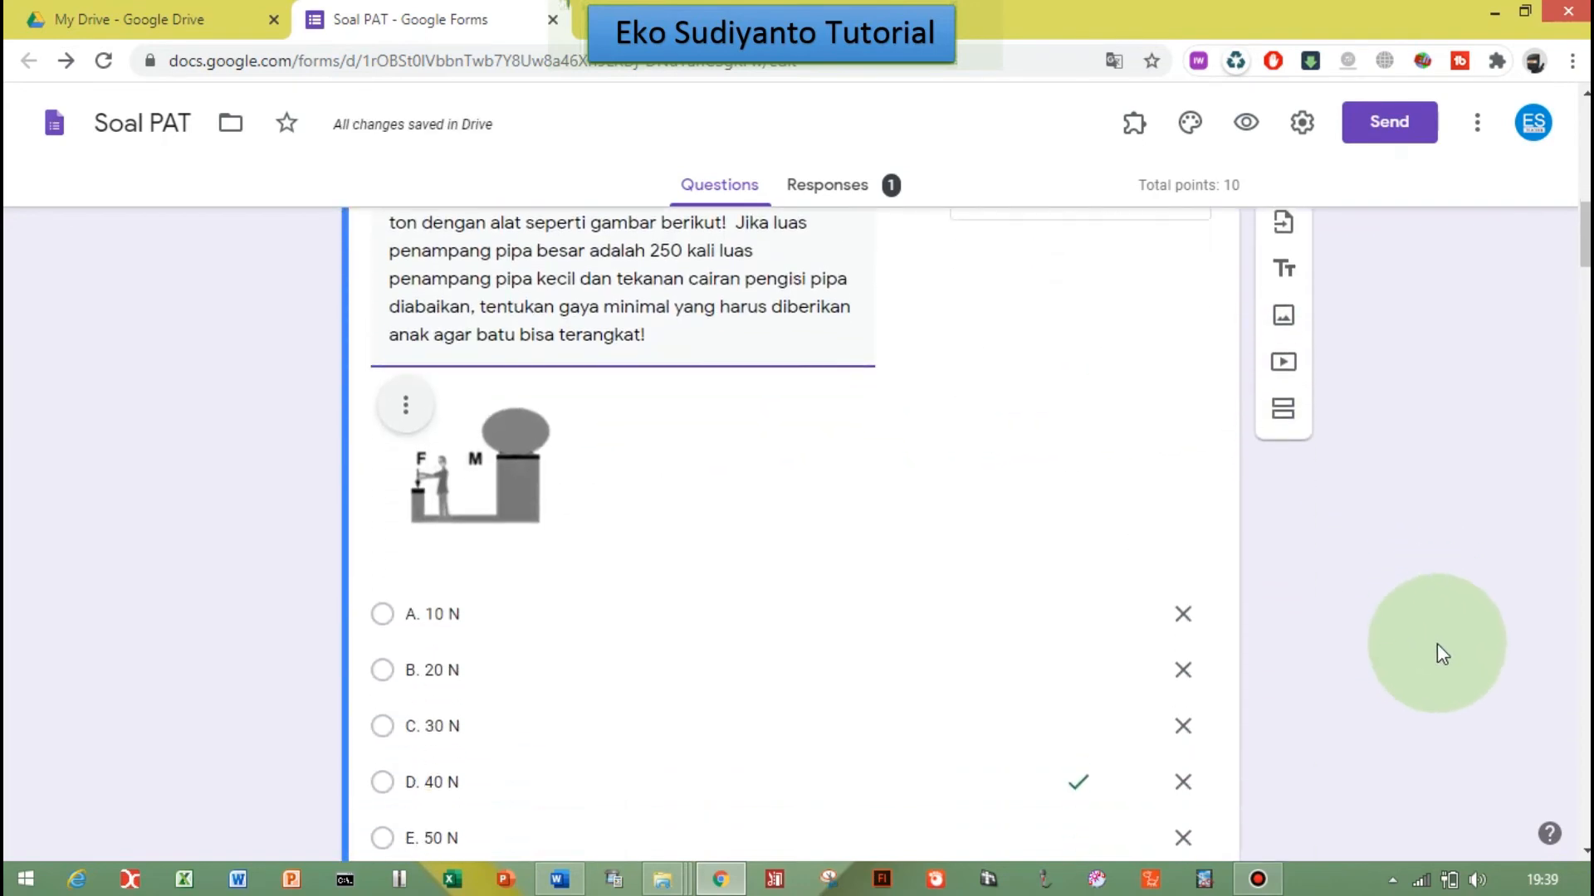
pyautogui.scroll(-2, 1437, 644)
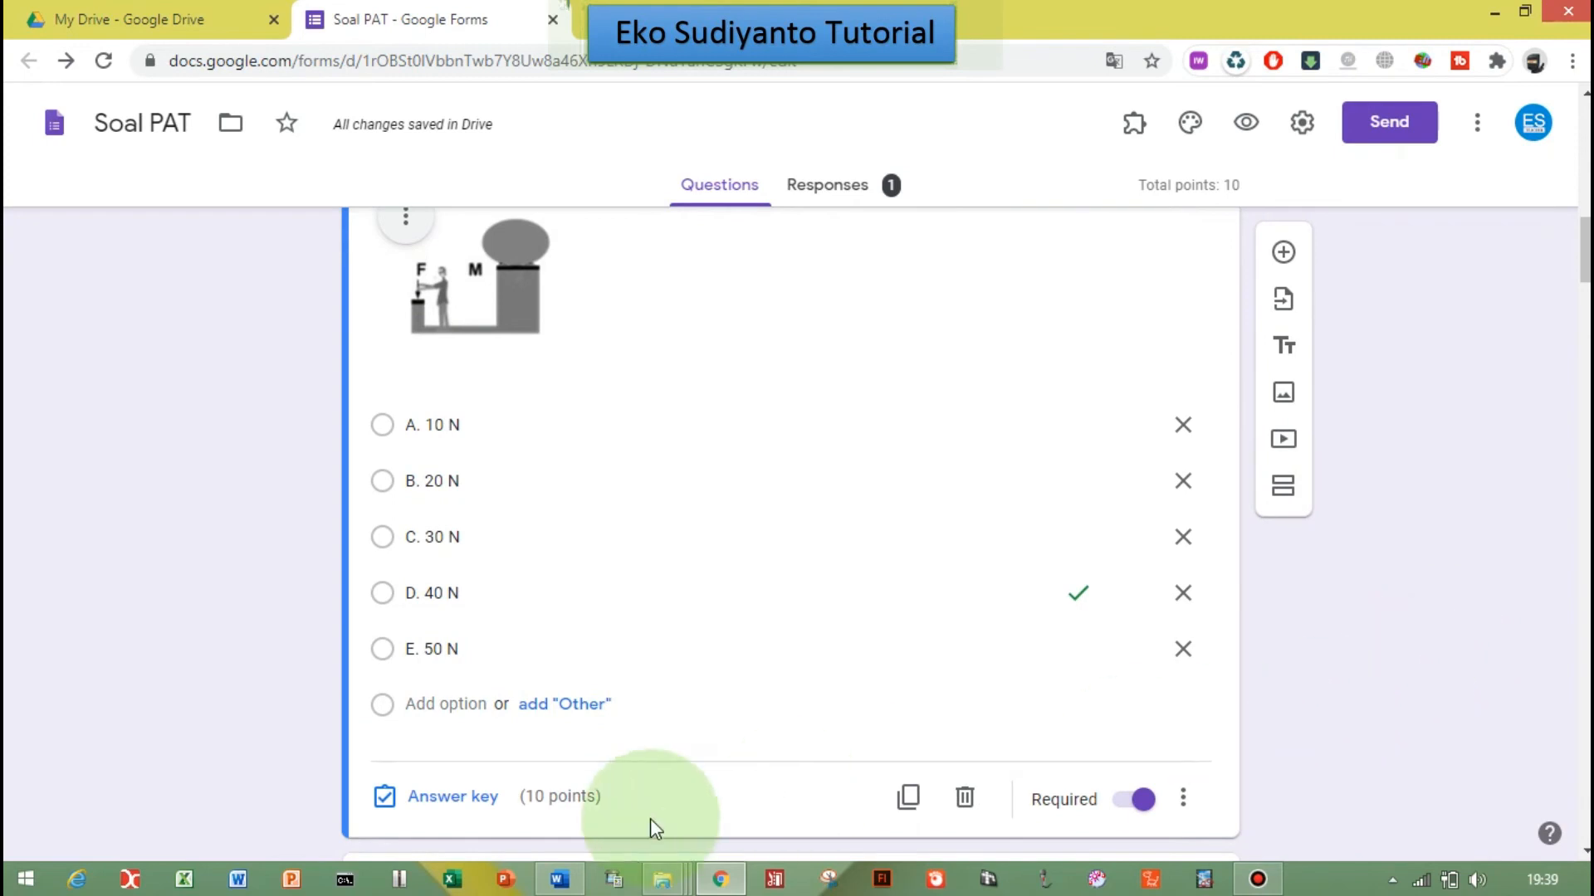
pyautogui.click(559, 880)
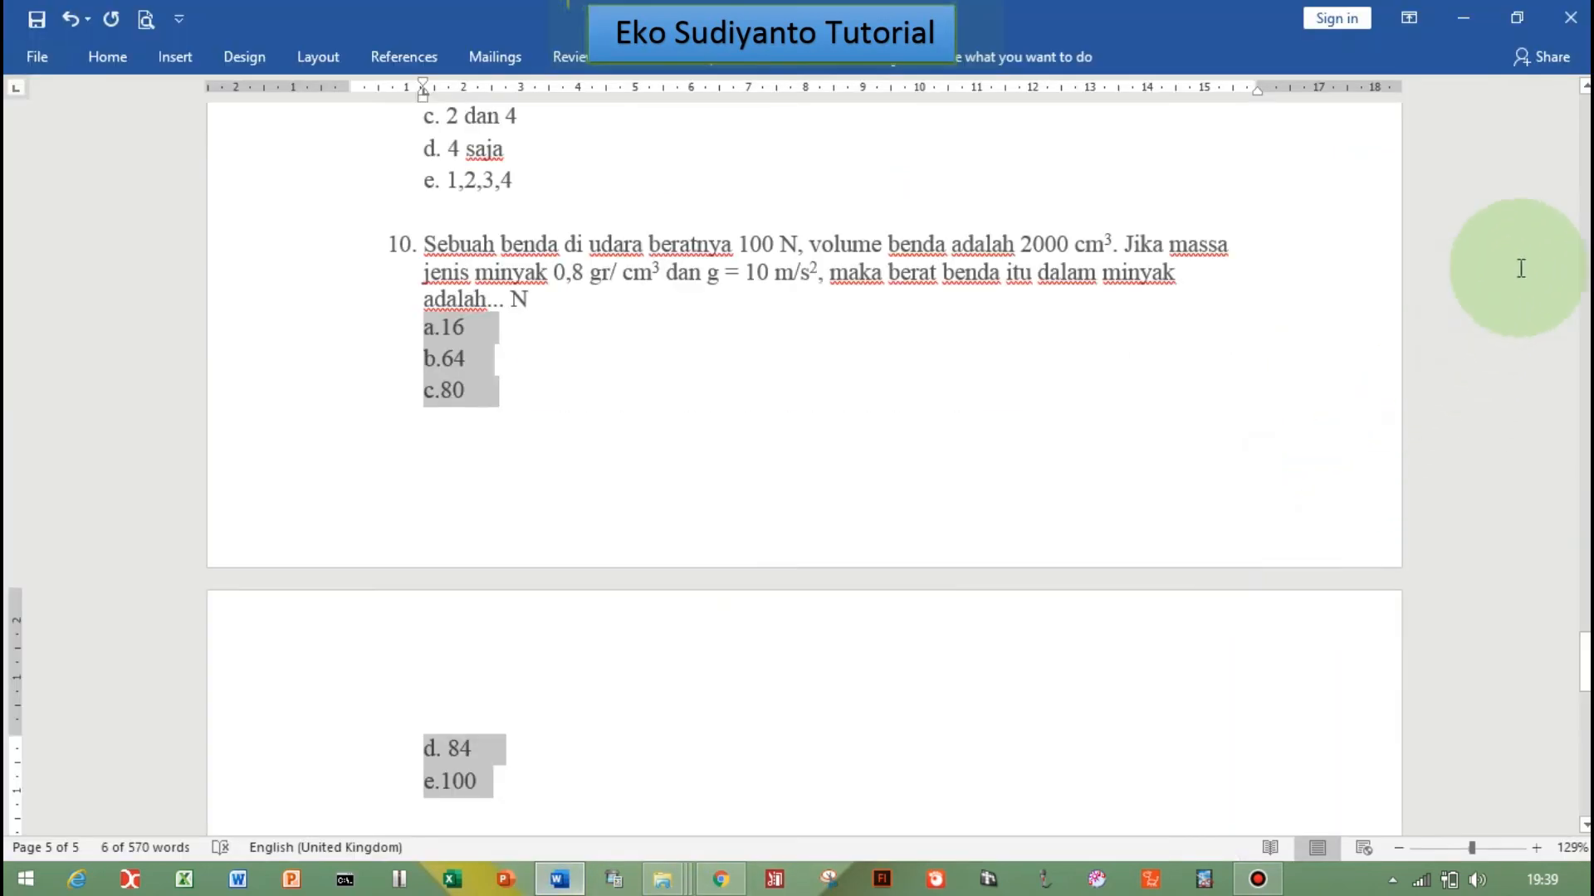
# Step: Check the Kunci jawaban list in Word (1. D through 10. D), then return to the form
pyautogui.moveTo(1585, 663); pyautogui.dragTo(1585, 715)
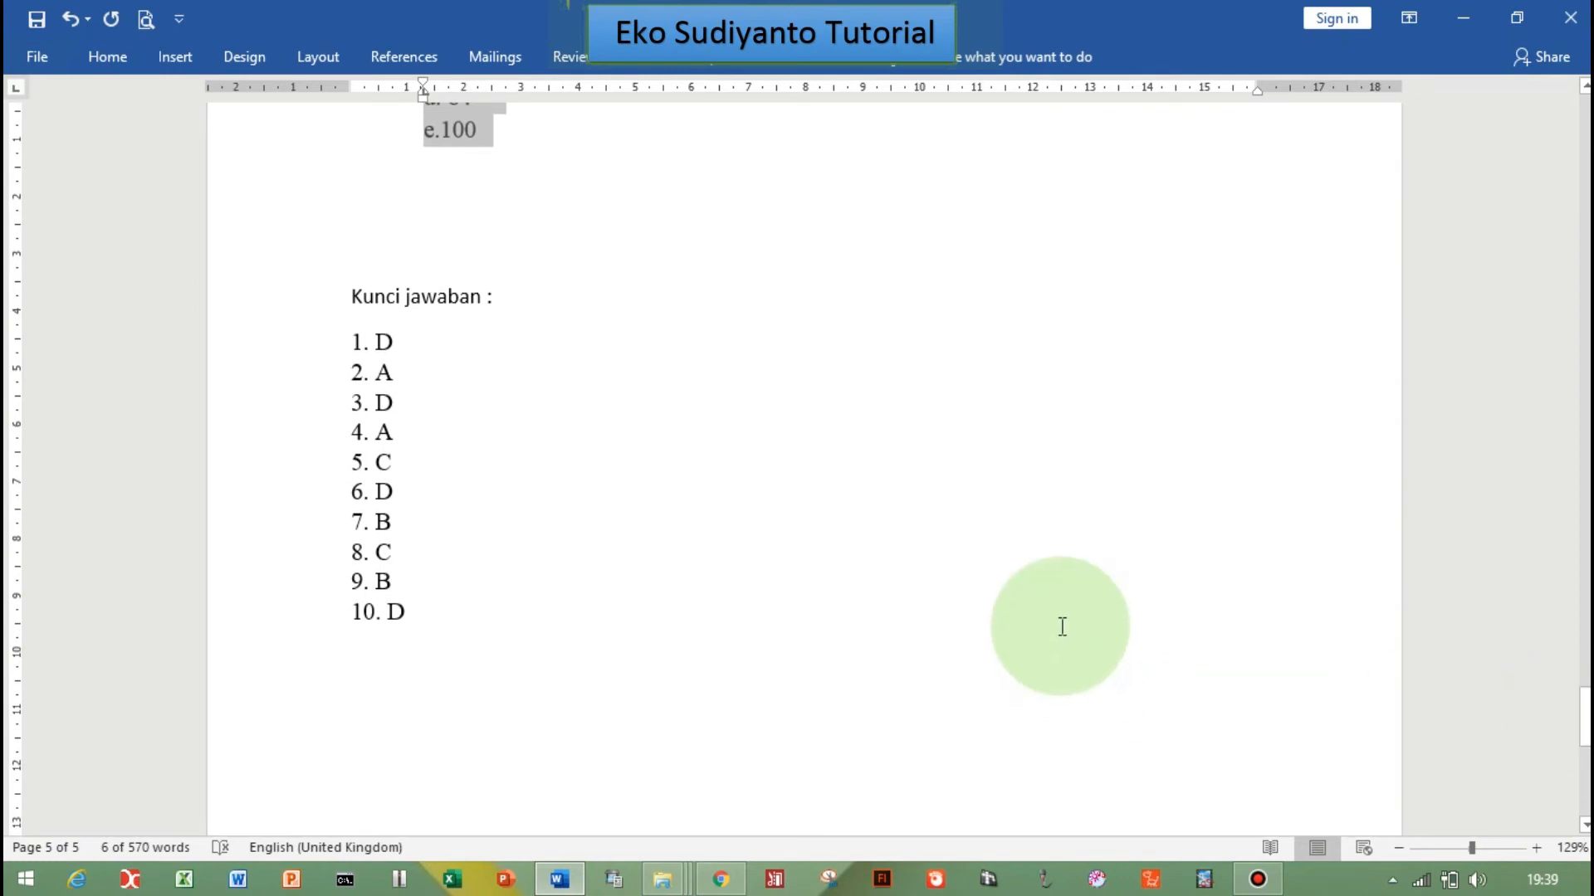
pyautogui.click(561, 881)
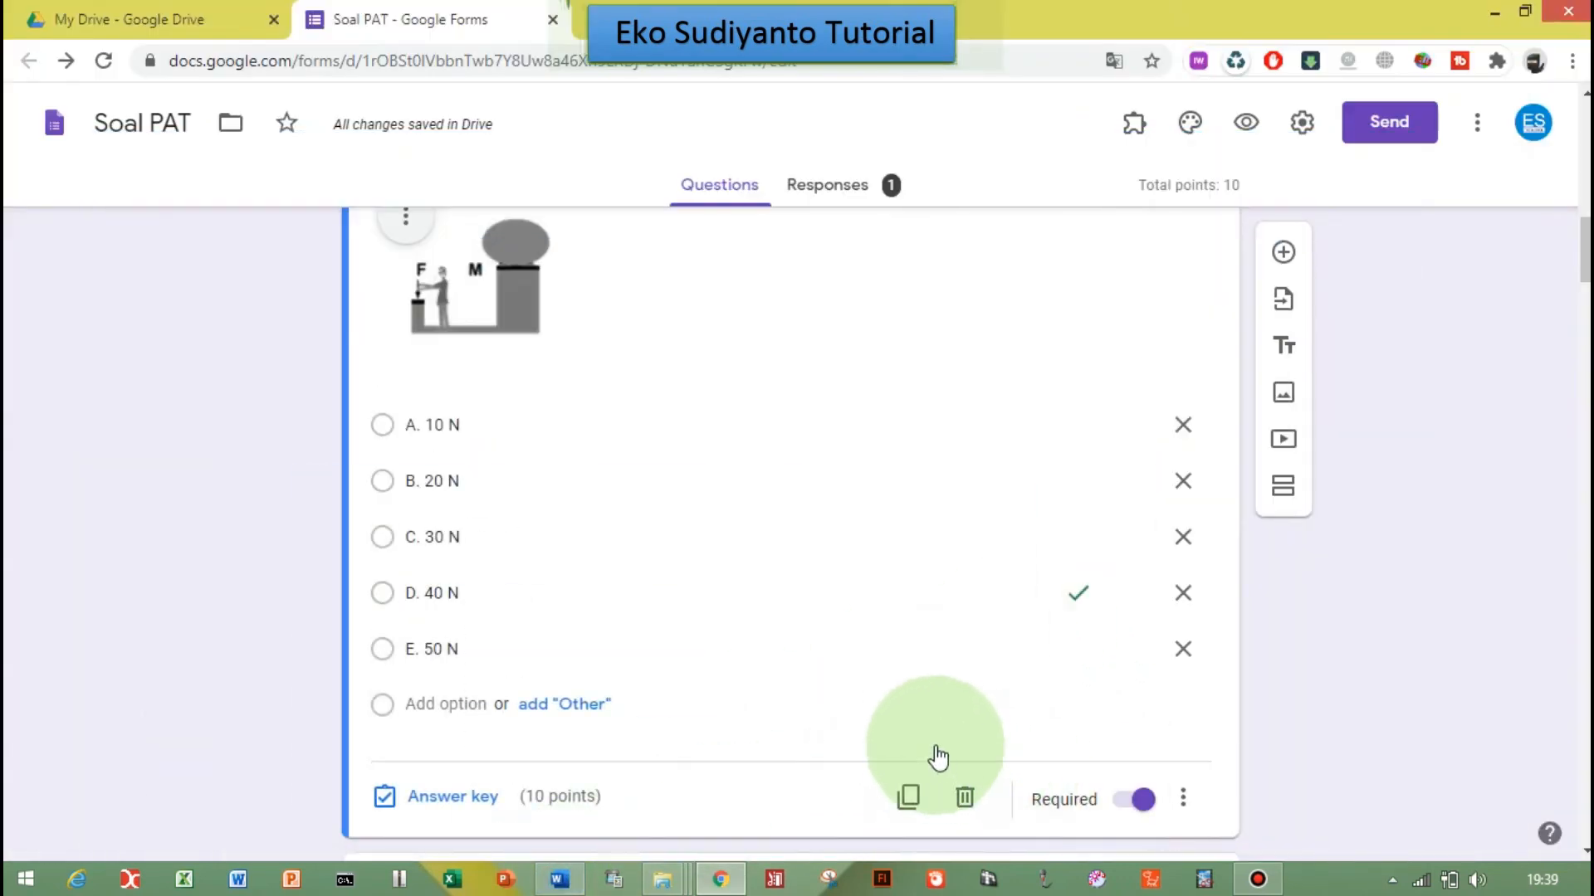
# Step: Set question 2's answer key to A. 10 N worth 10 points
pyautogui.scroll(-8, 938, 757)
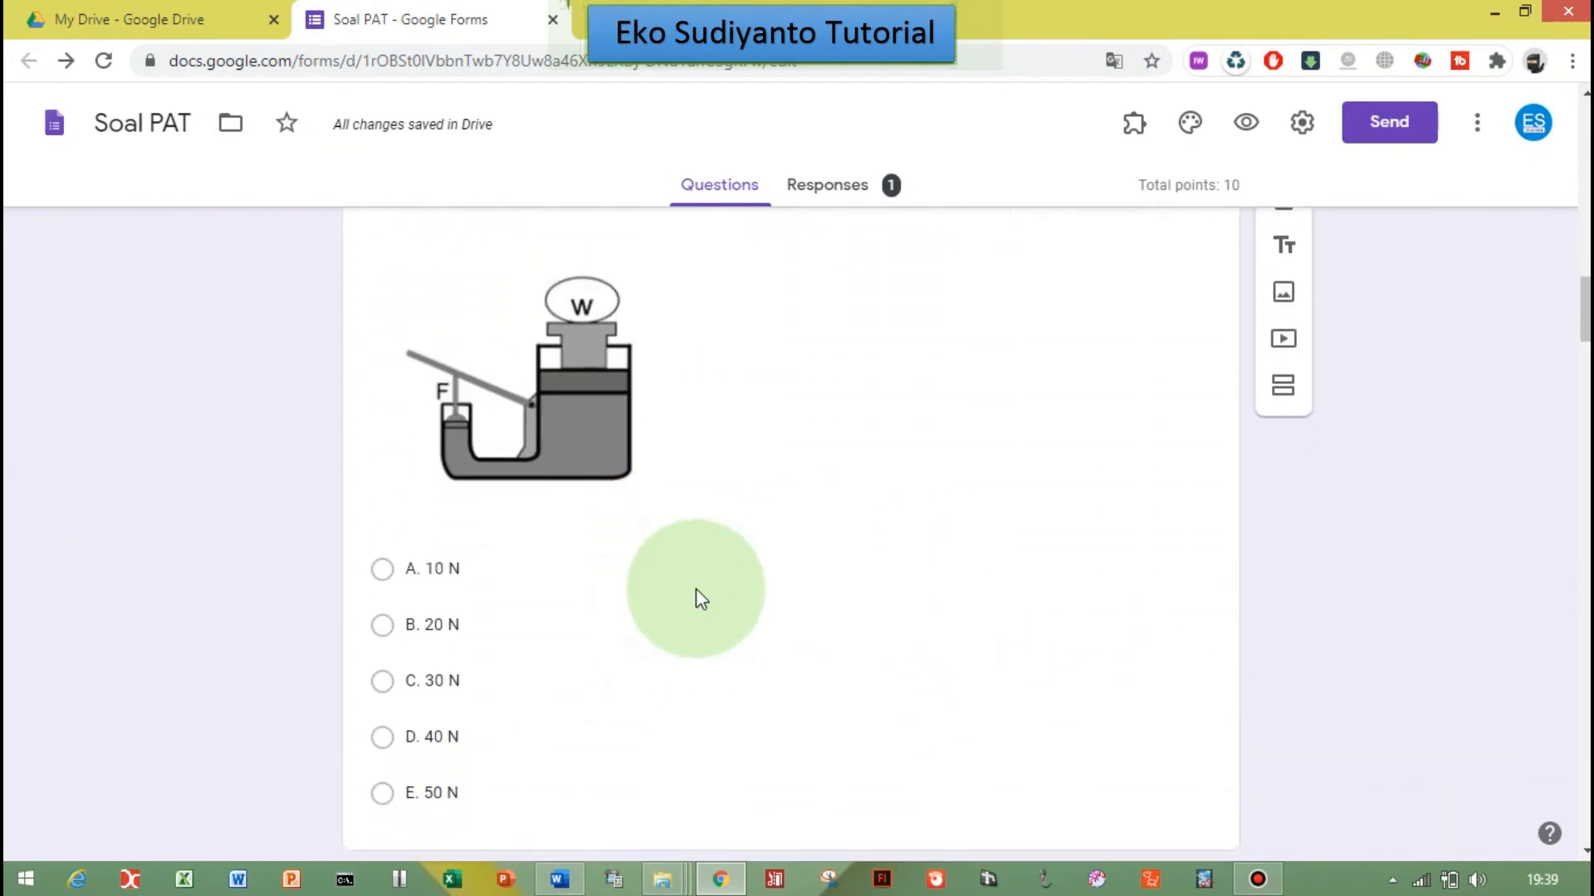
pyautogui.click(772, 489)
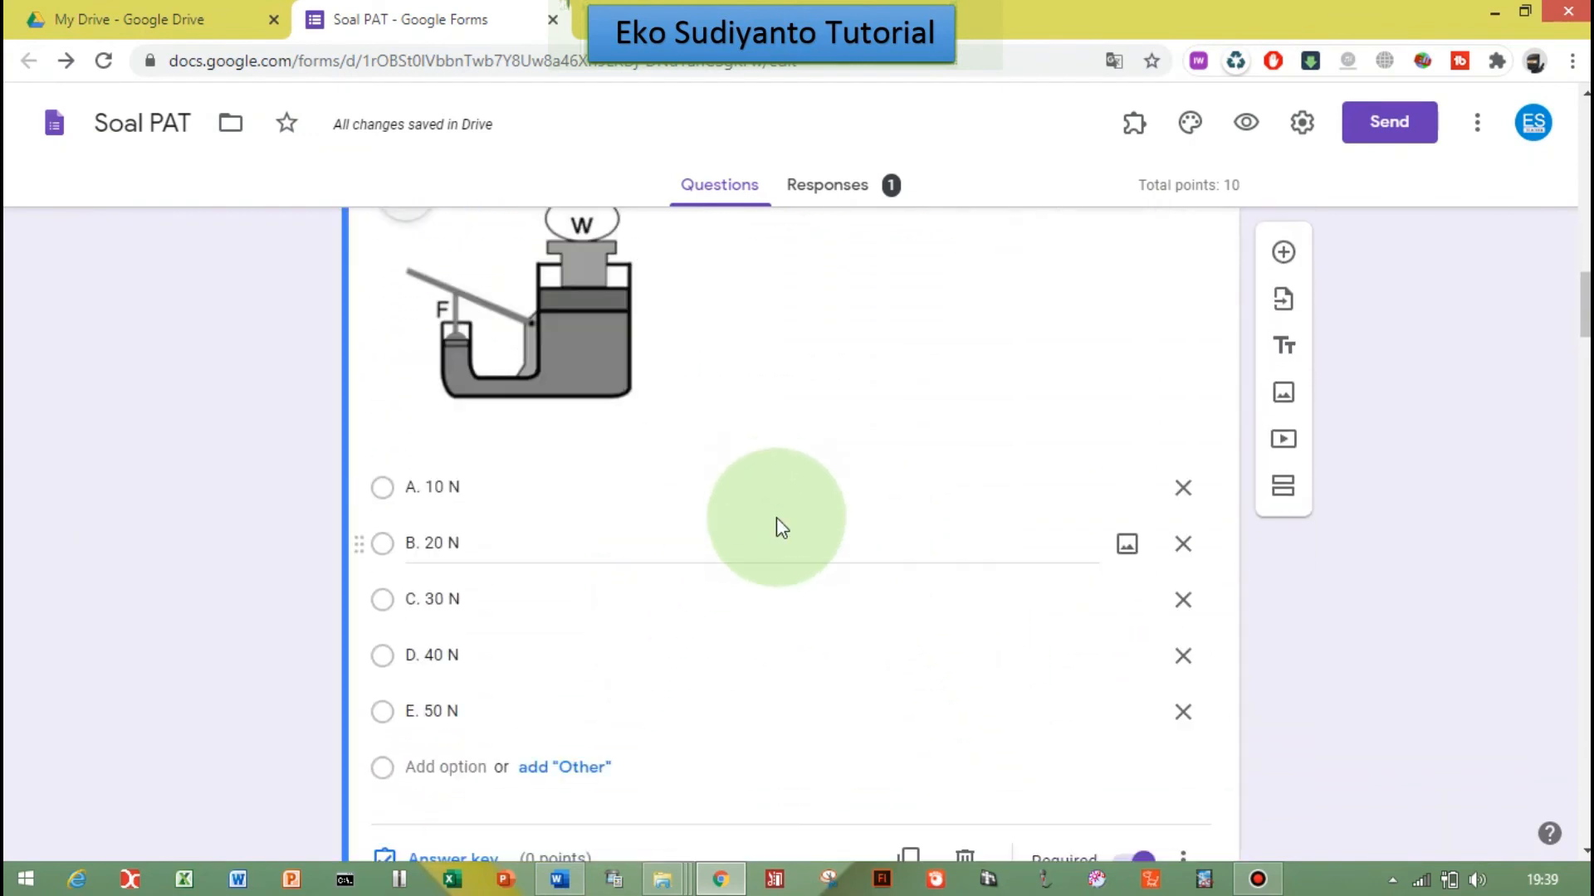
pyautogui.click(483, 747)
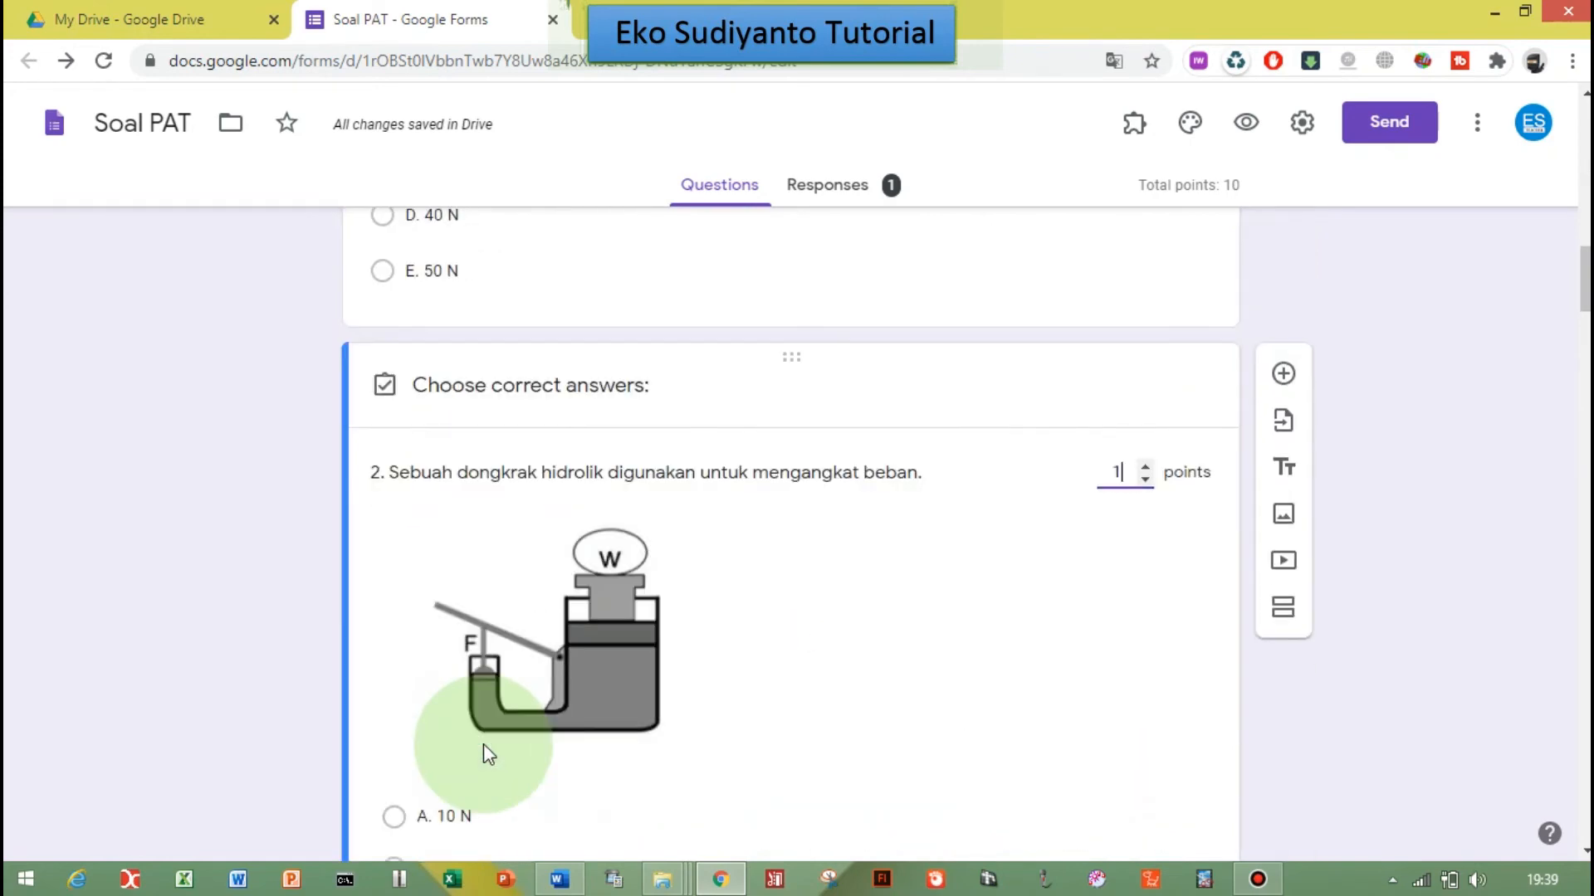
pyautogui.scroll(-3, 437, 747)
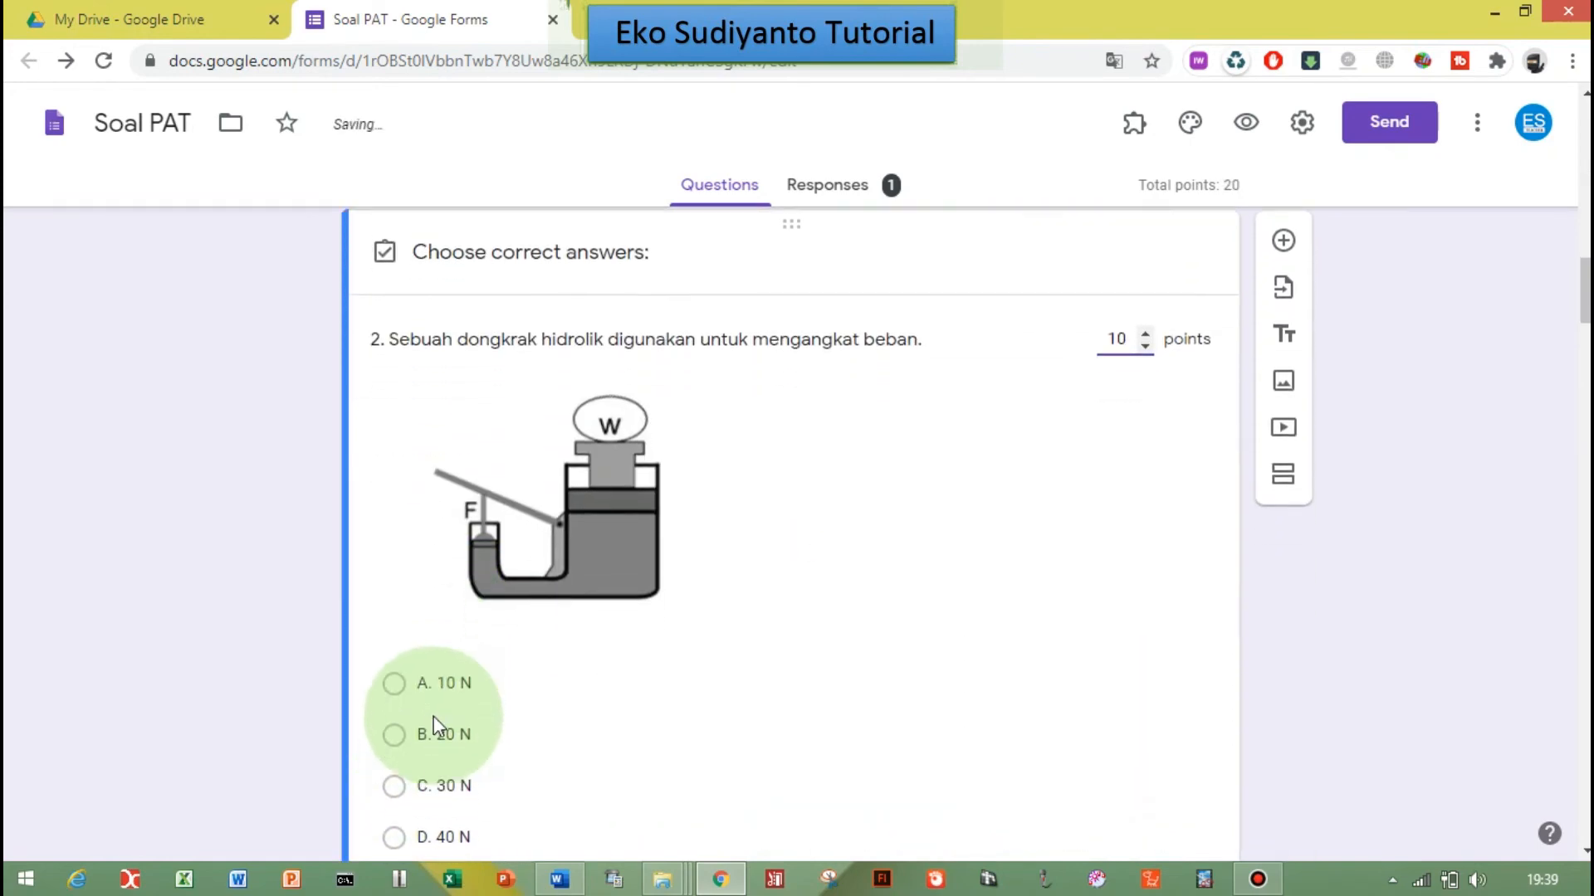
pyautogui.click(393, 584)
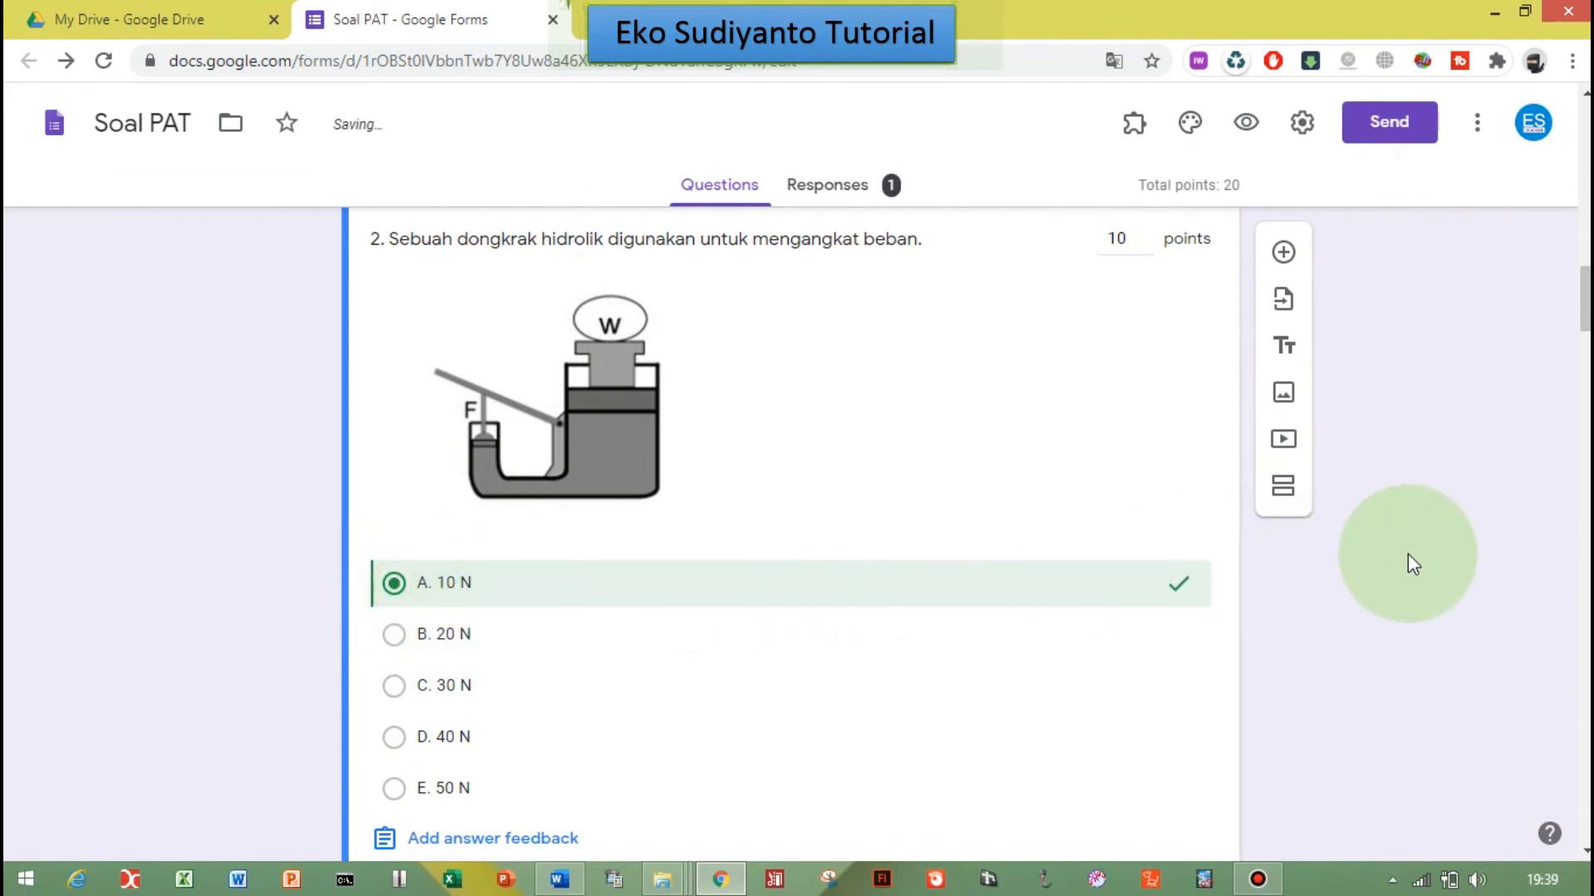
pyautogui.scroll(-1, 1408, 554)
pyautogui.scroll(-2, 1411, 564)
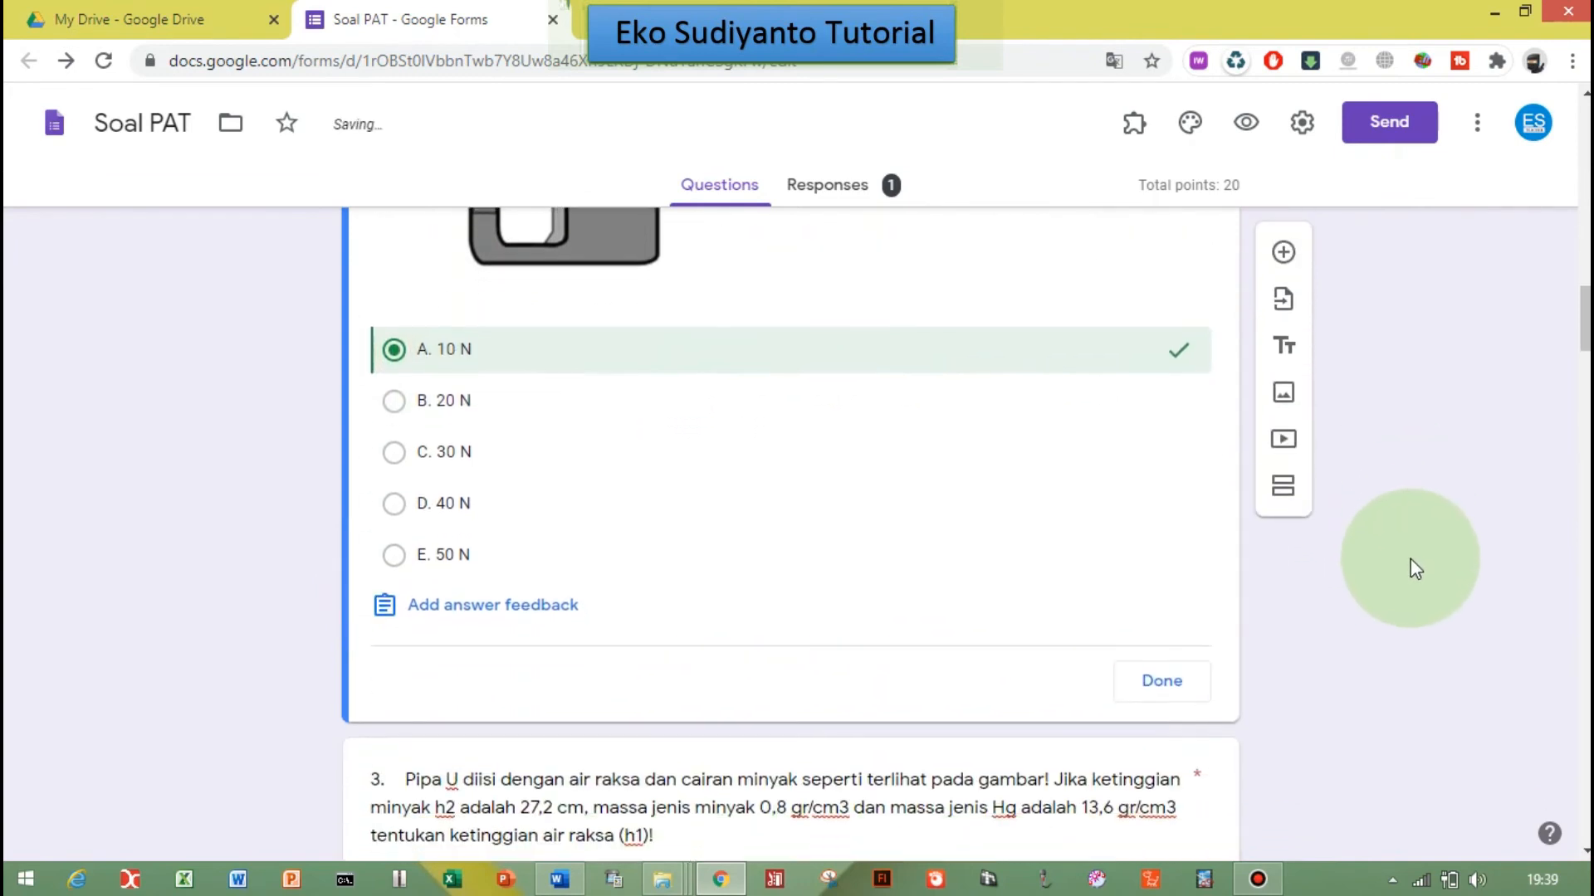
pyautogui.click(1158, 687)
pyautogui.scroll(-3, 1328, 633)
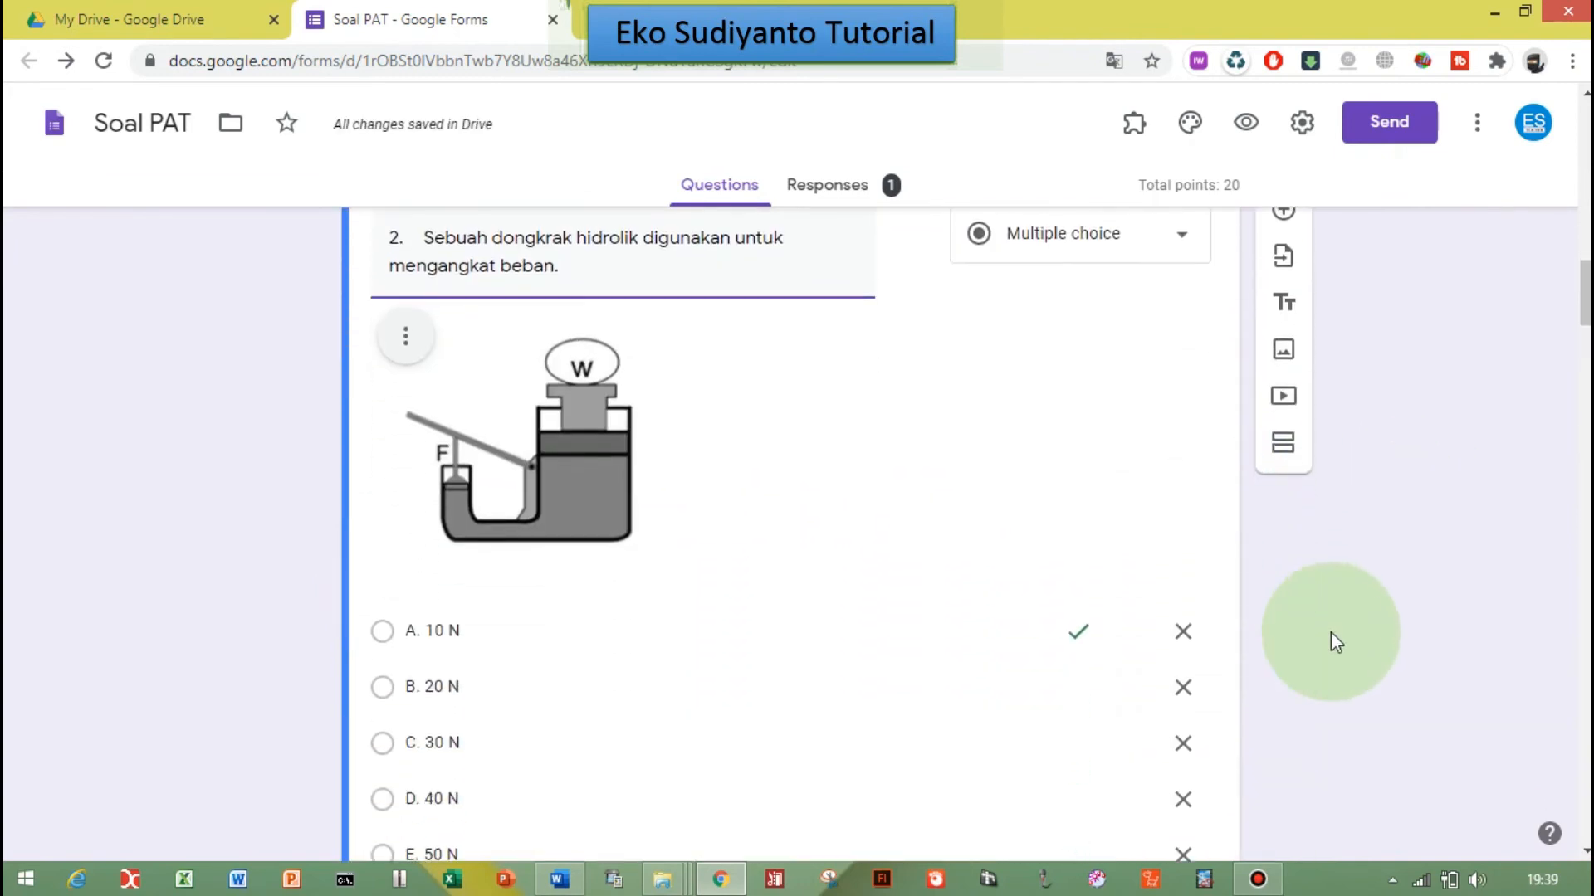
pyautogui.scroll(-3, 1331, 632)
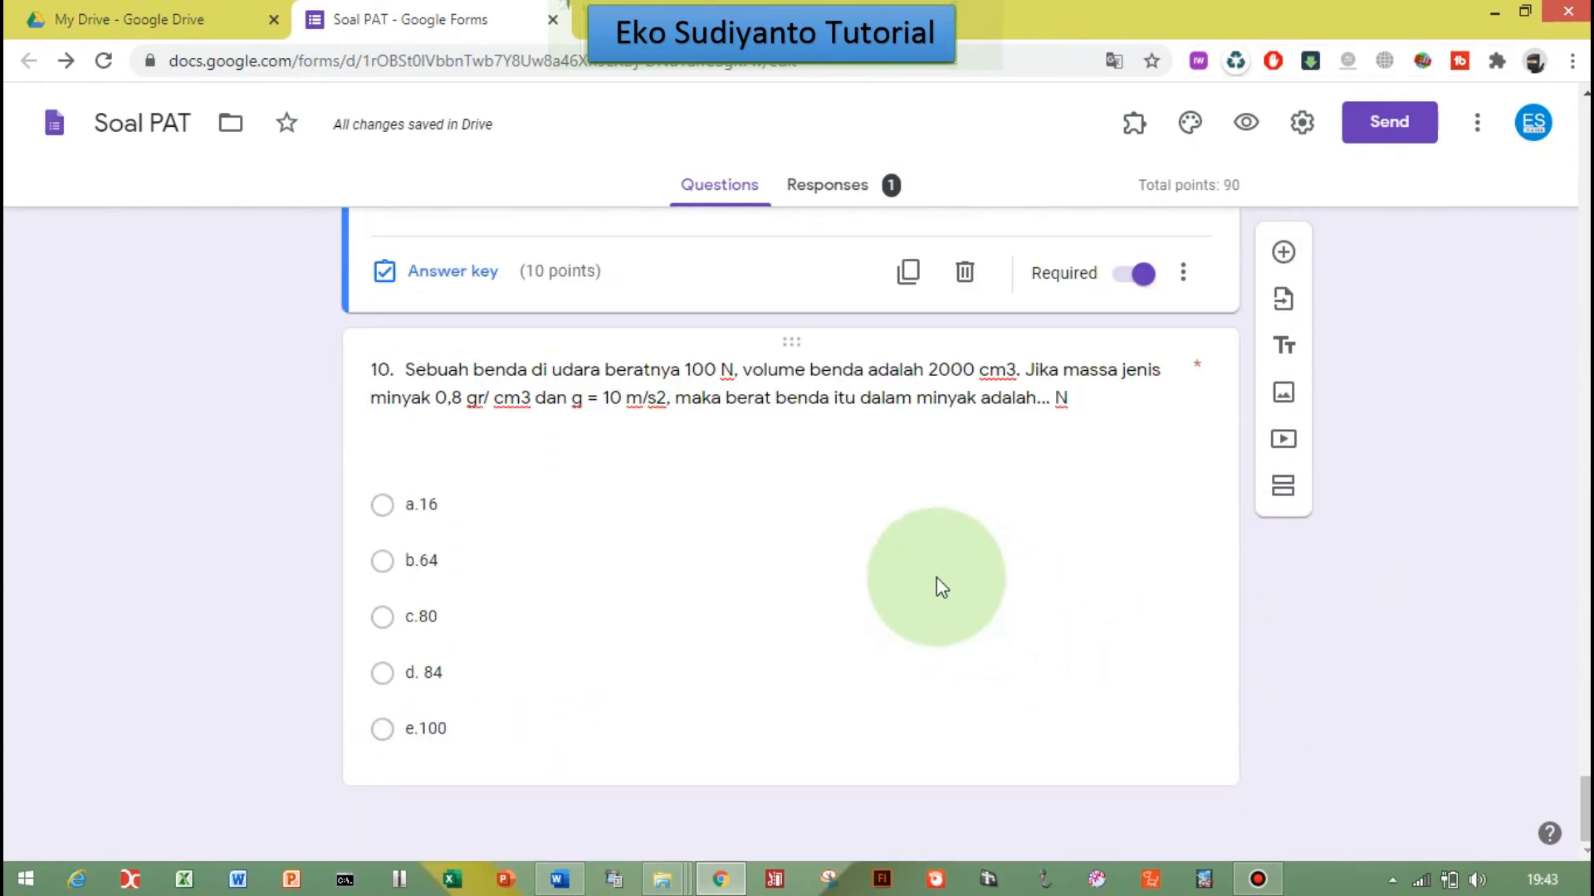
# Step: Mark d. 84 as question 10's correct answer for 10 points, then deselect the question
pyautogui.click(931, 574)
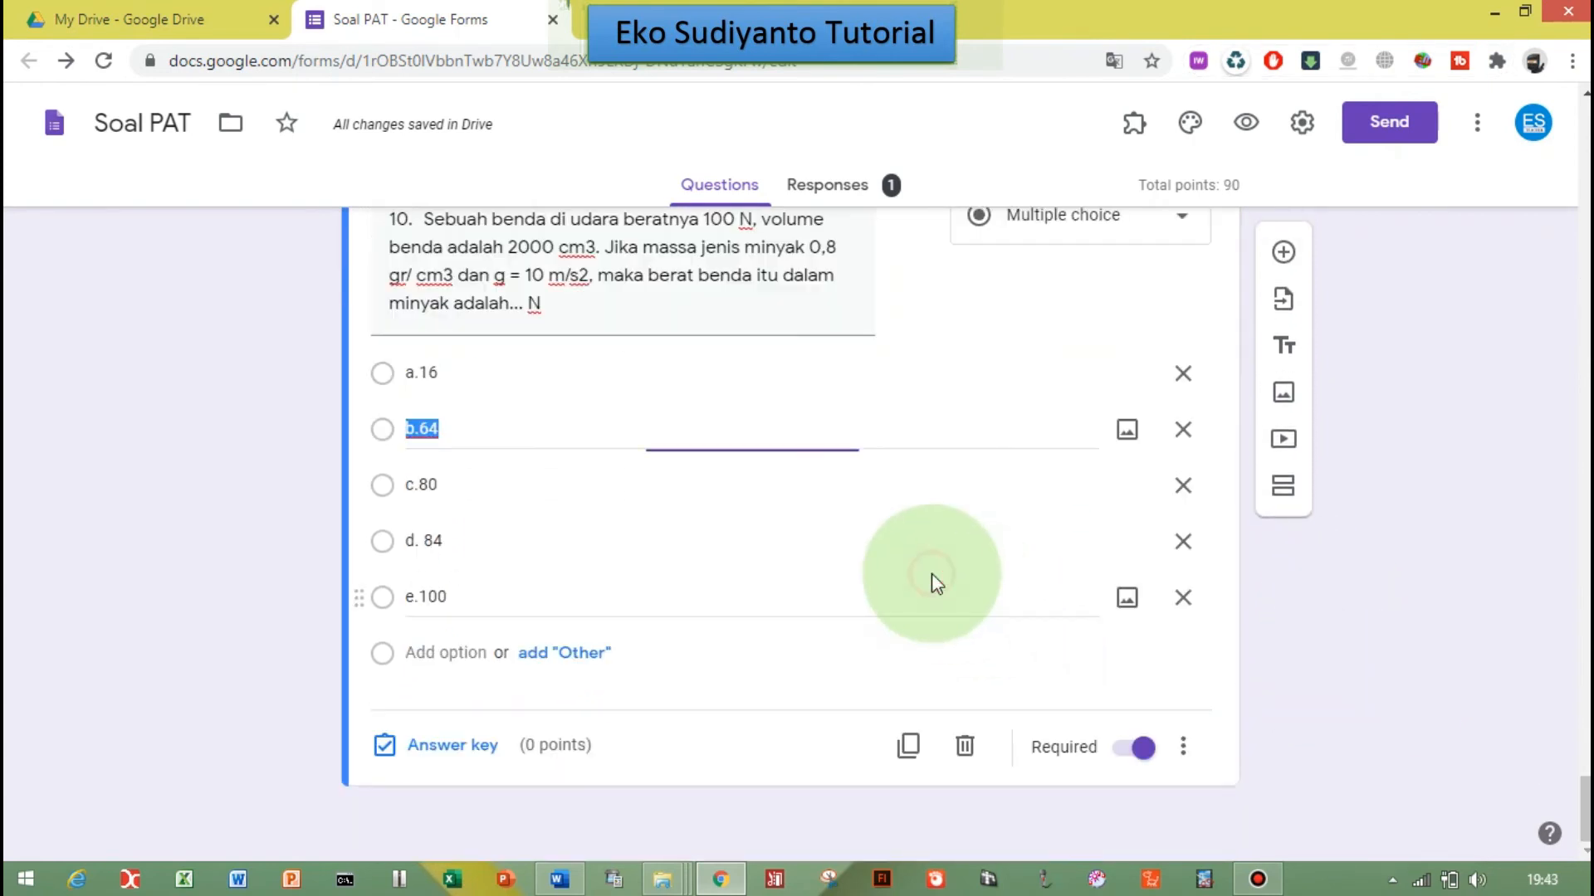
pyautogui.click(459, 745)
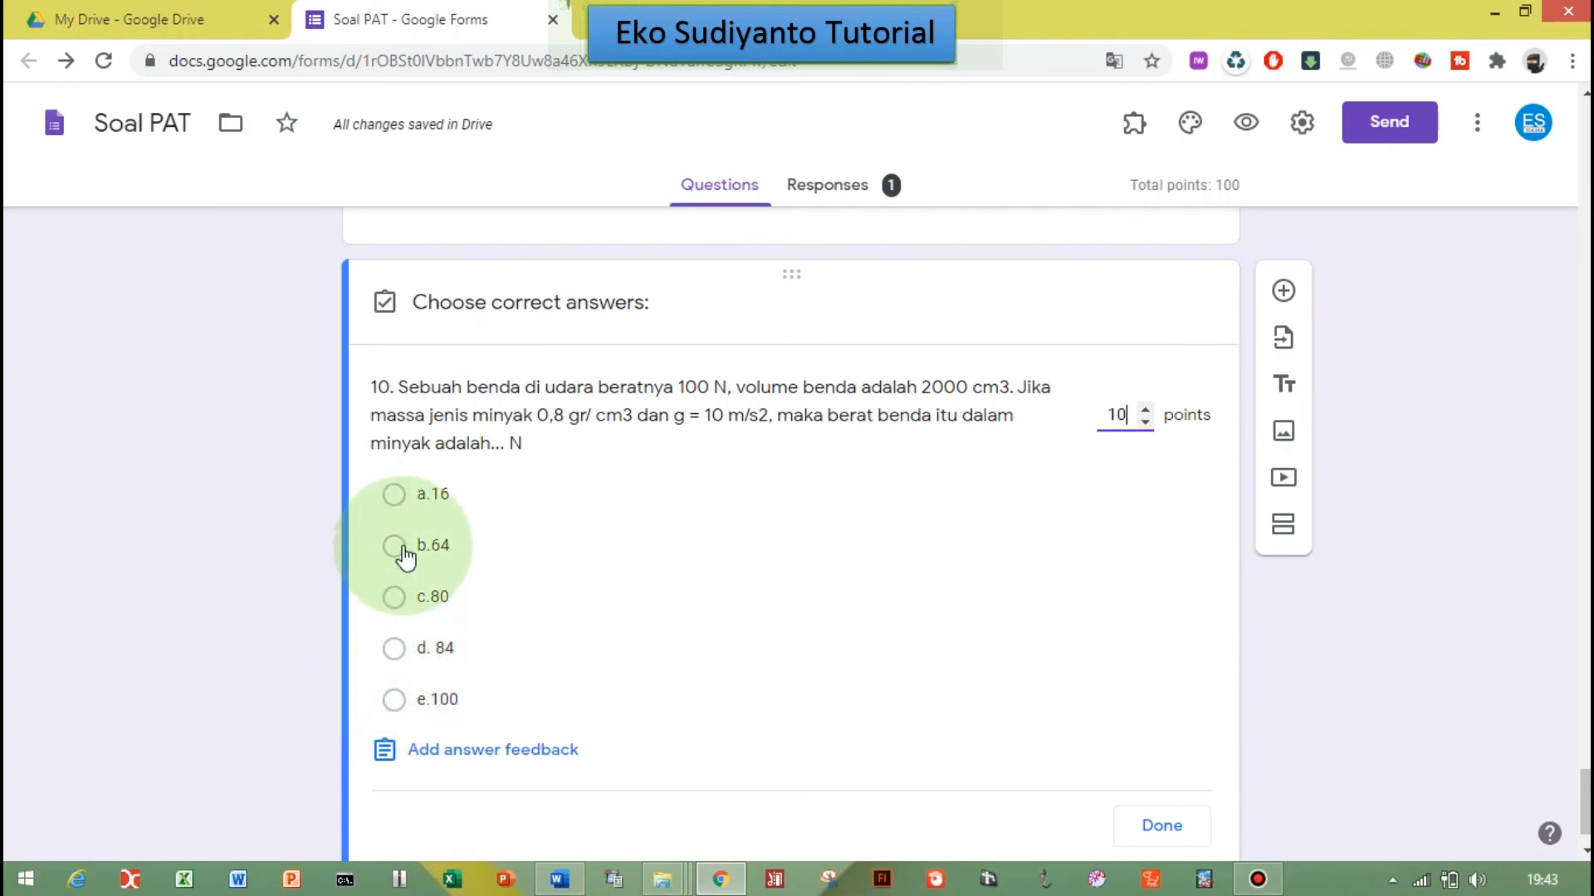
pyautogui.click(394, 649)
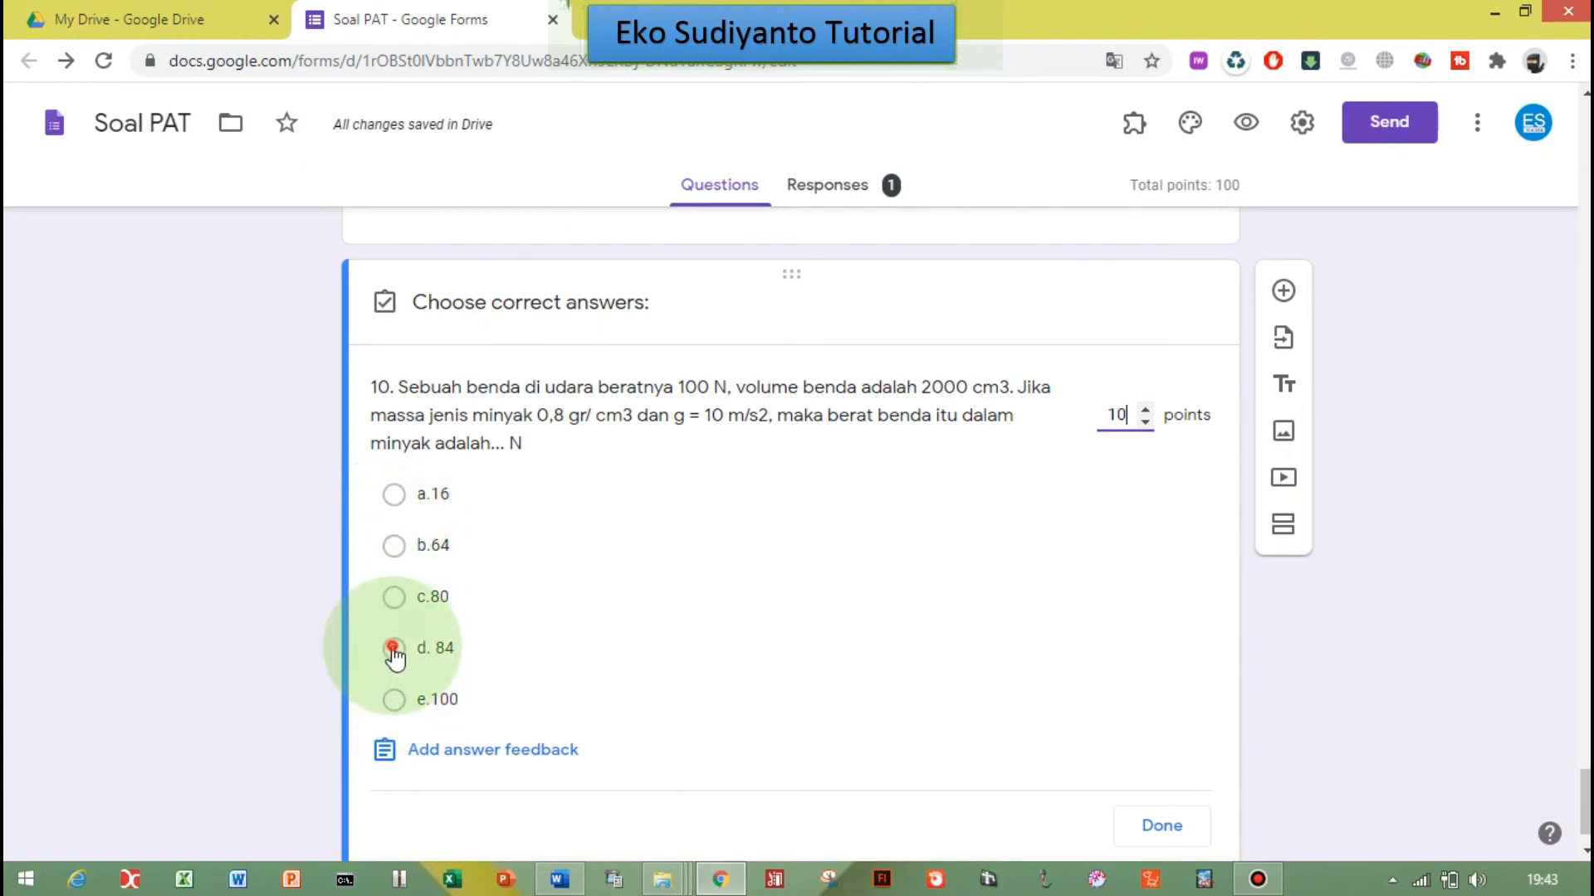
pyautogui.click(1183, 827)
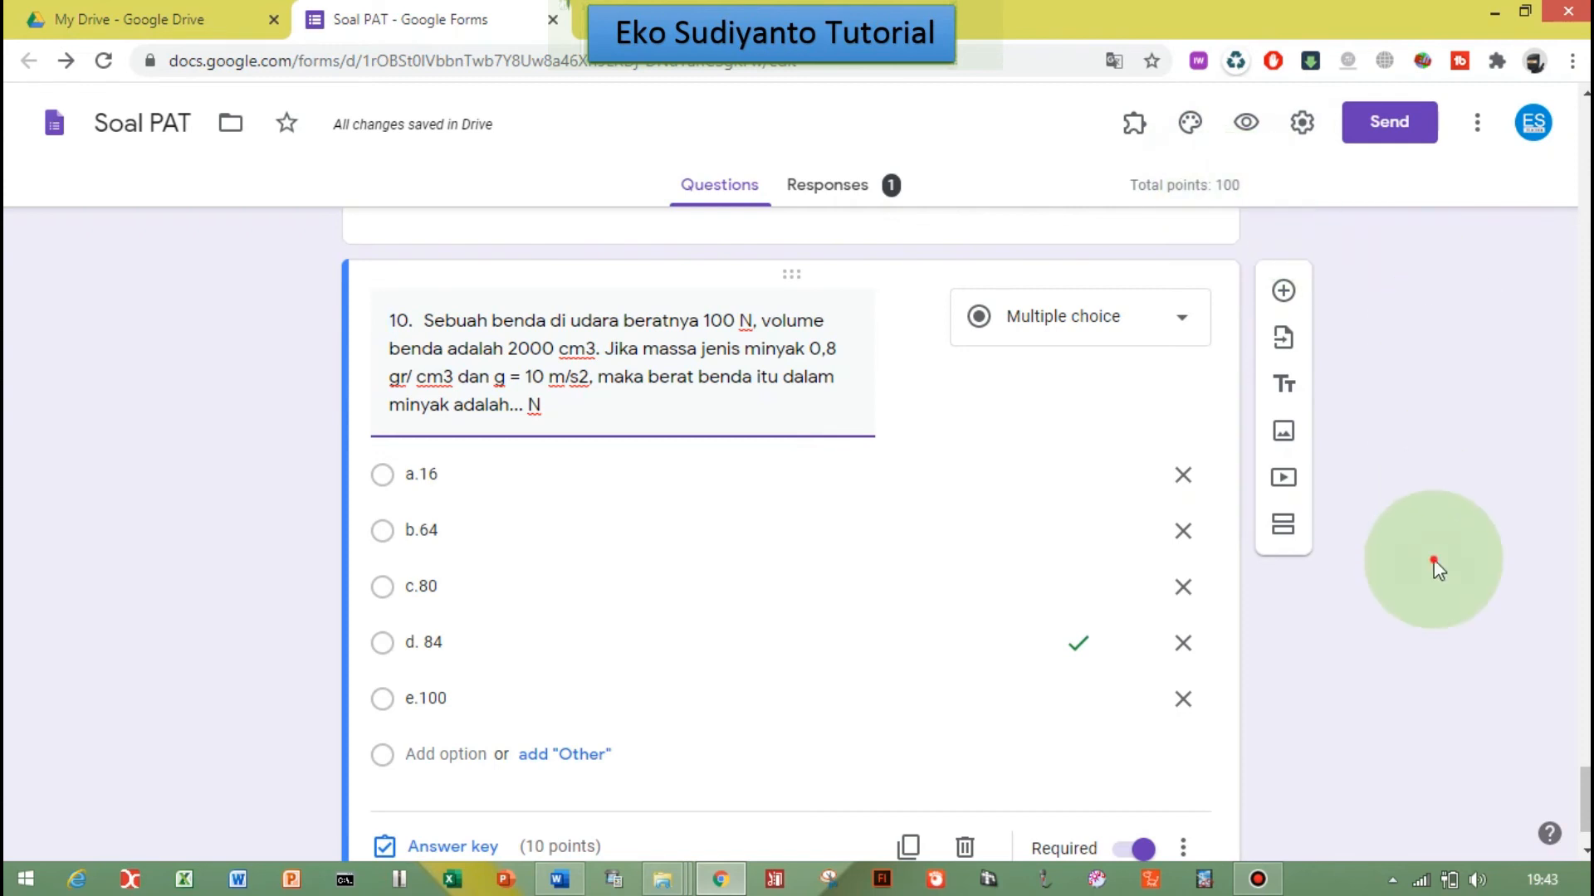
pyautogui.click(1433, 559)
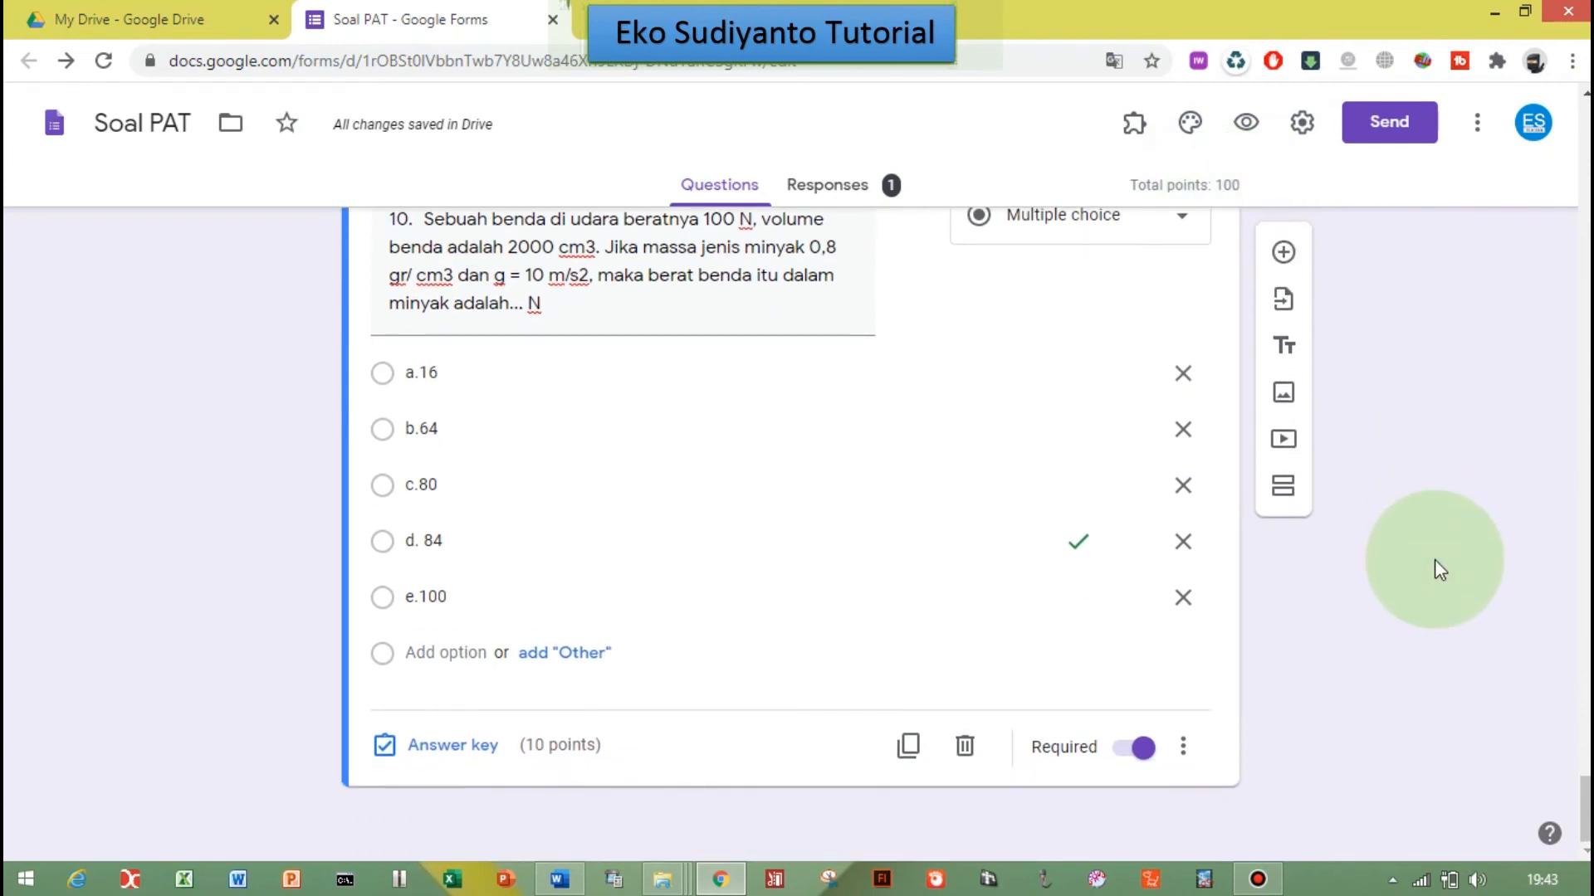
pyautogui.scroll(15, 1438, 536)
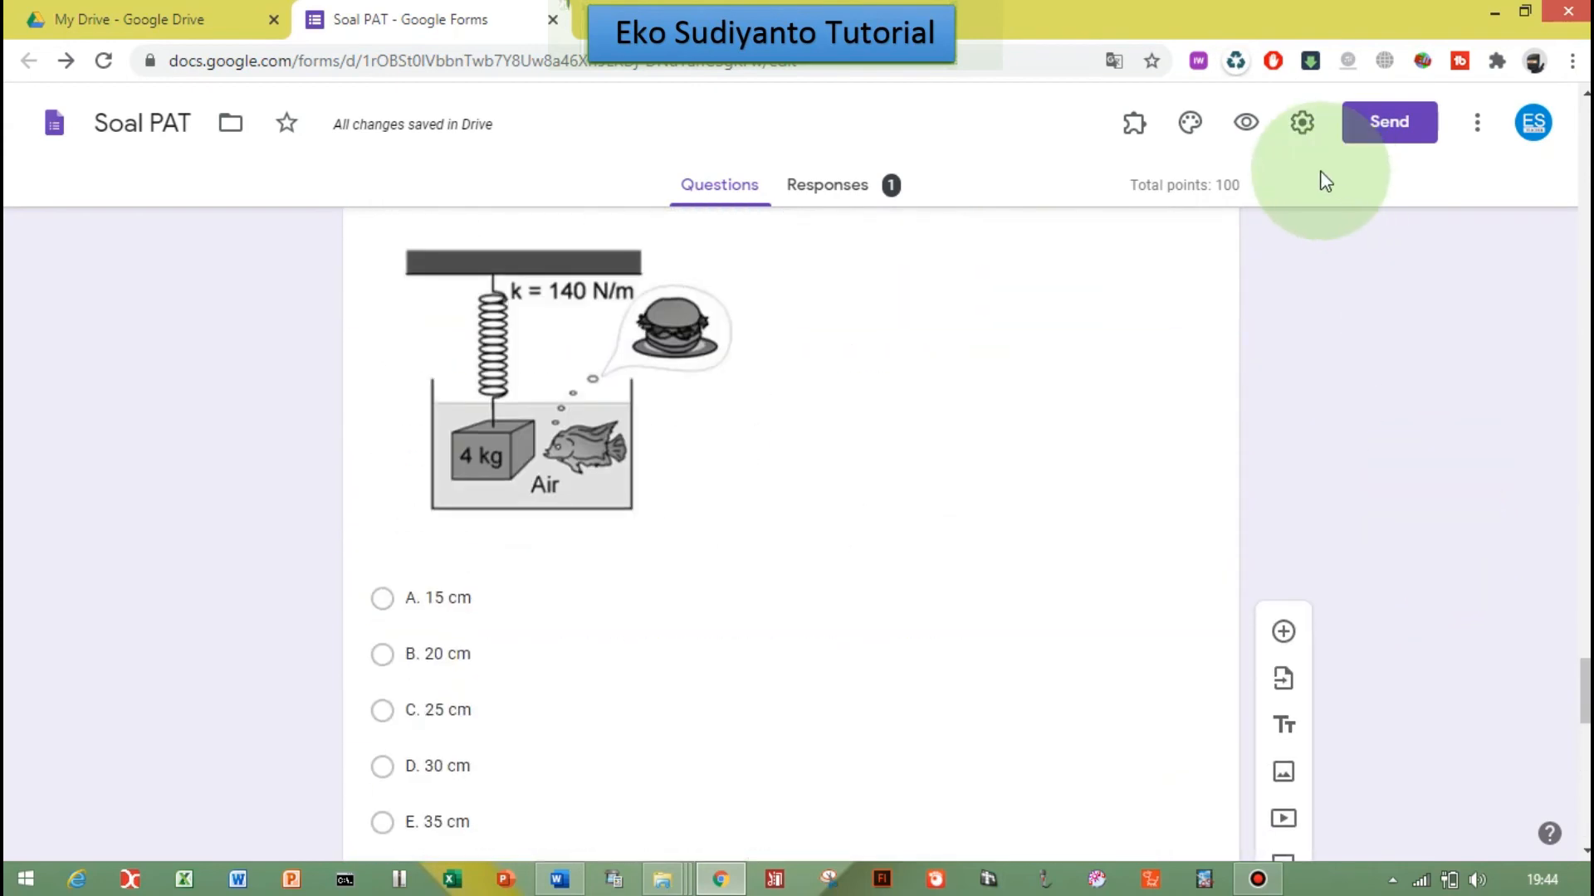
# Step: In the preview, enter the respondent's name, class XI IPA 1 and the quiz token, then continue
pyautogui.click(1245, 129)
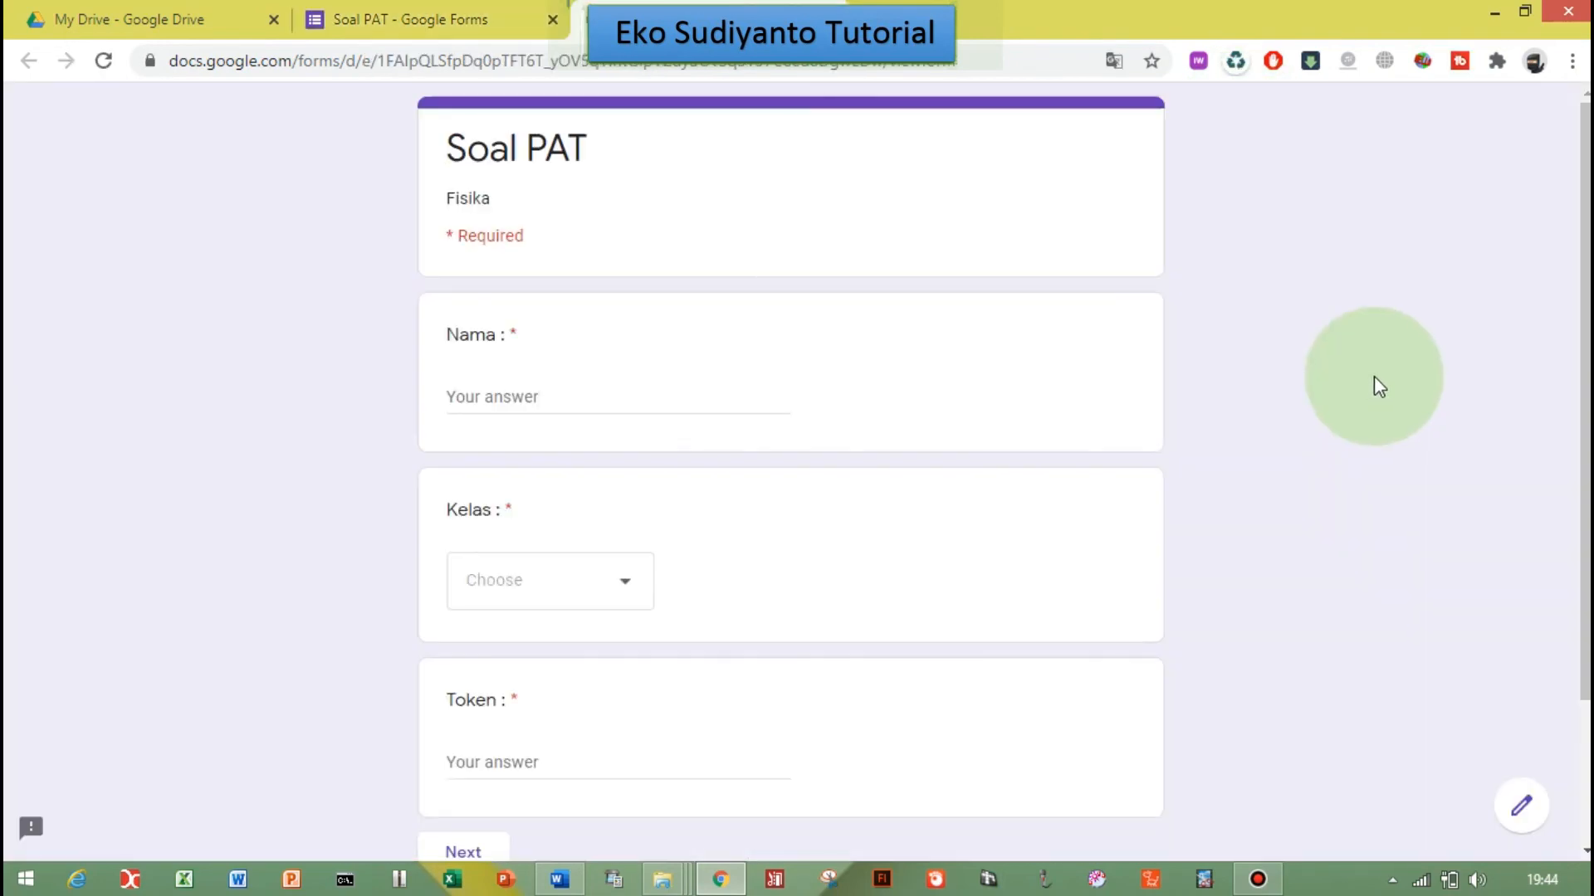
pyautogui.scroll(-3, 1389, 366)
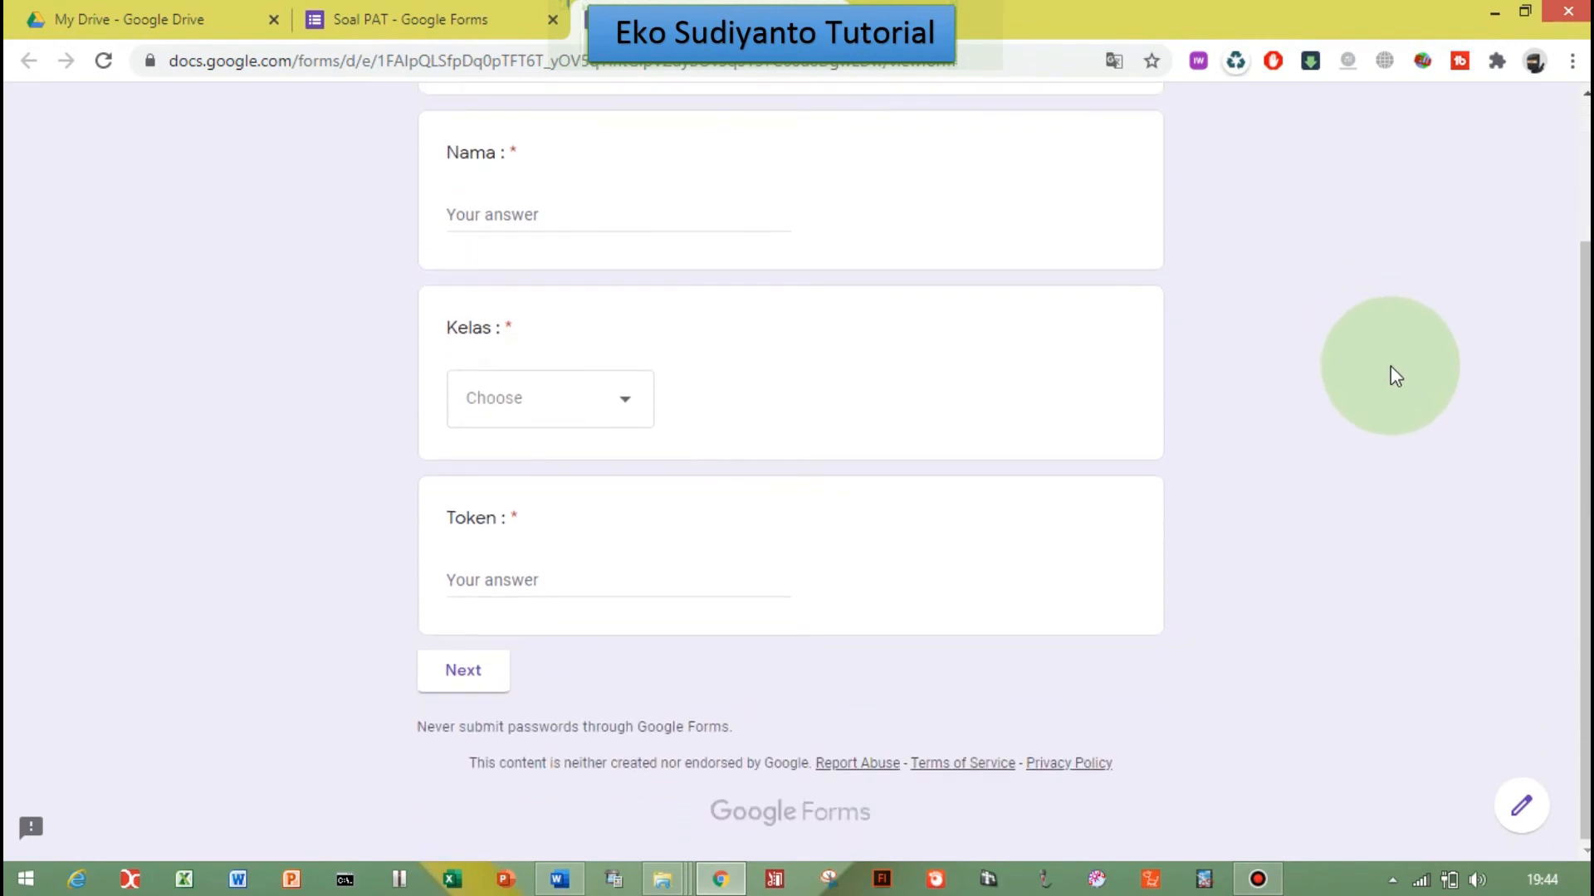
pyautogui.scroll(3, 1391, 365)
pyautogui.click(688, 395)
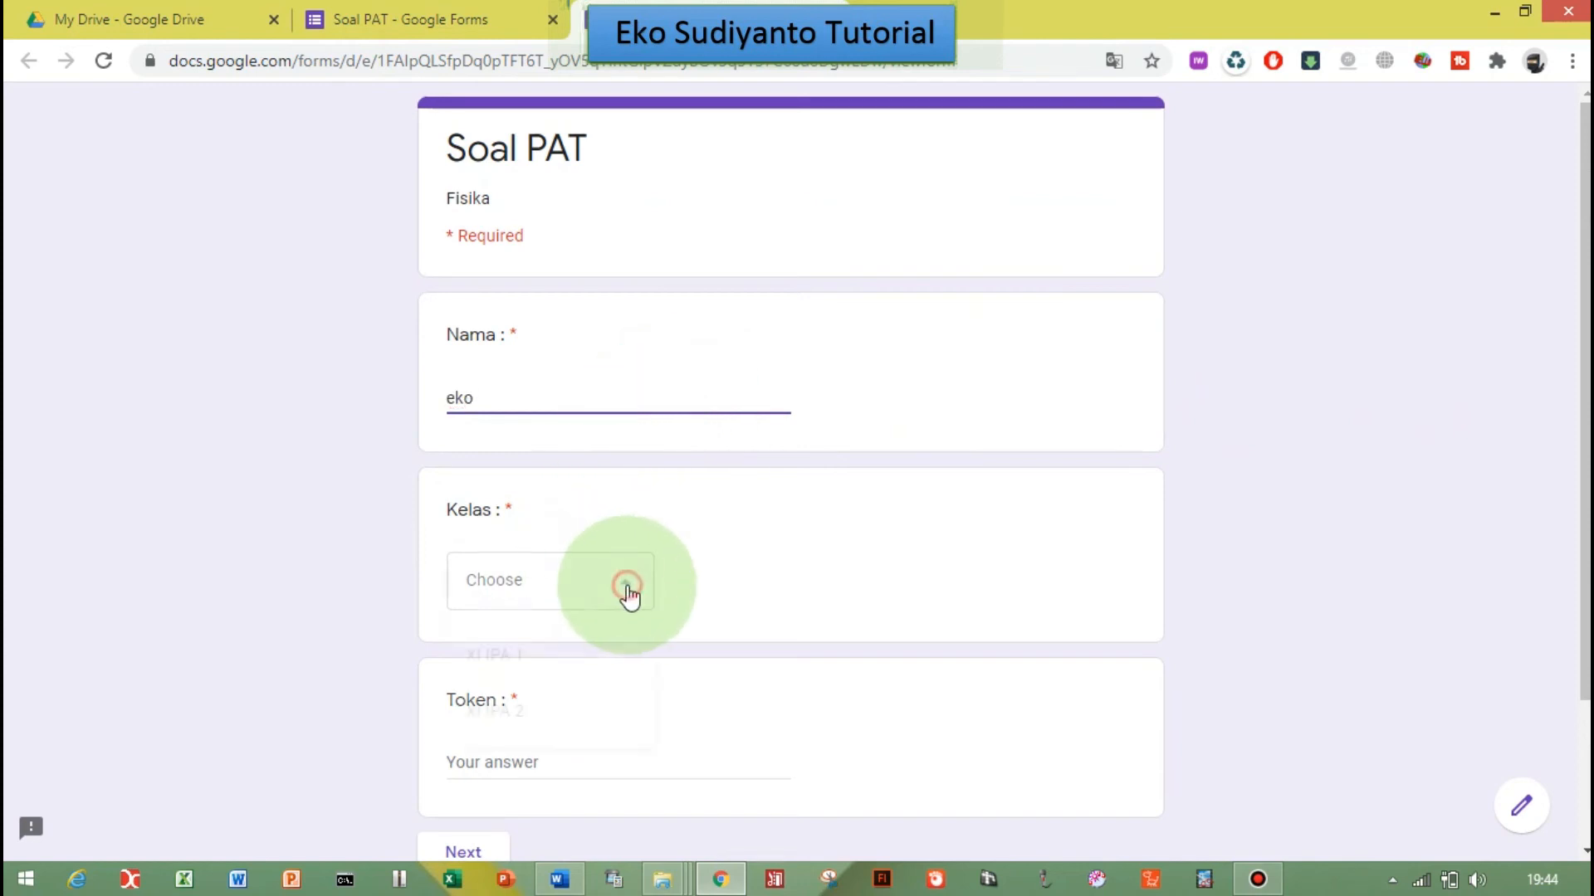
pyautogui.click(520, 654)
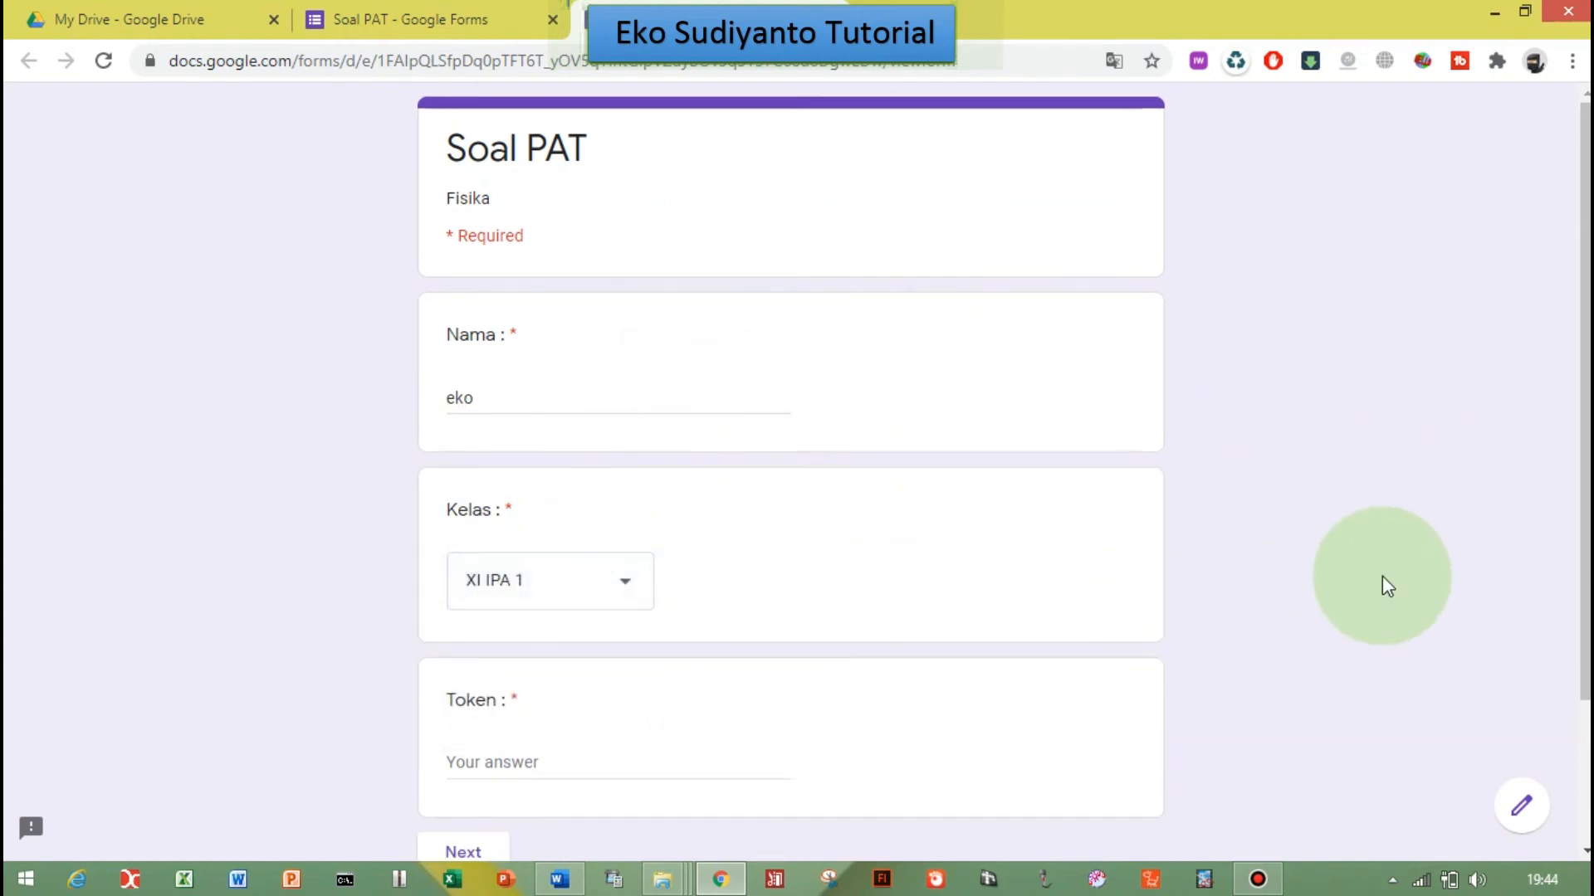
pyautogui.scroll(-2, 1384, 578)
pyautogui.click(711, 648)
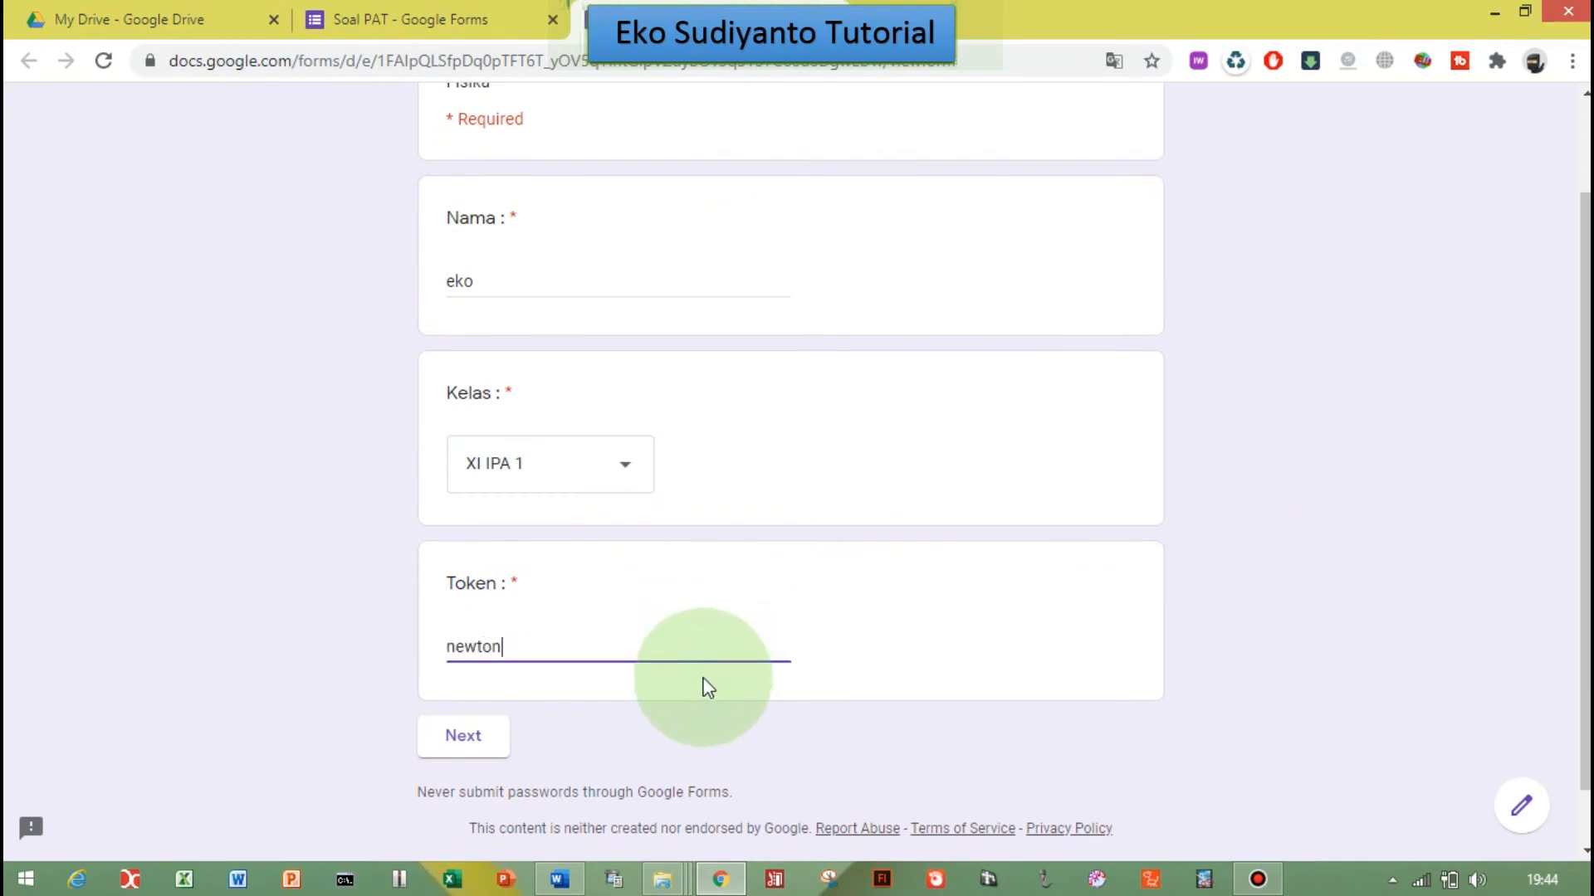
pyautogui.write('newton')
pyautogui.click(1328, 647)
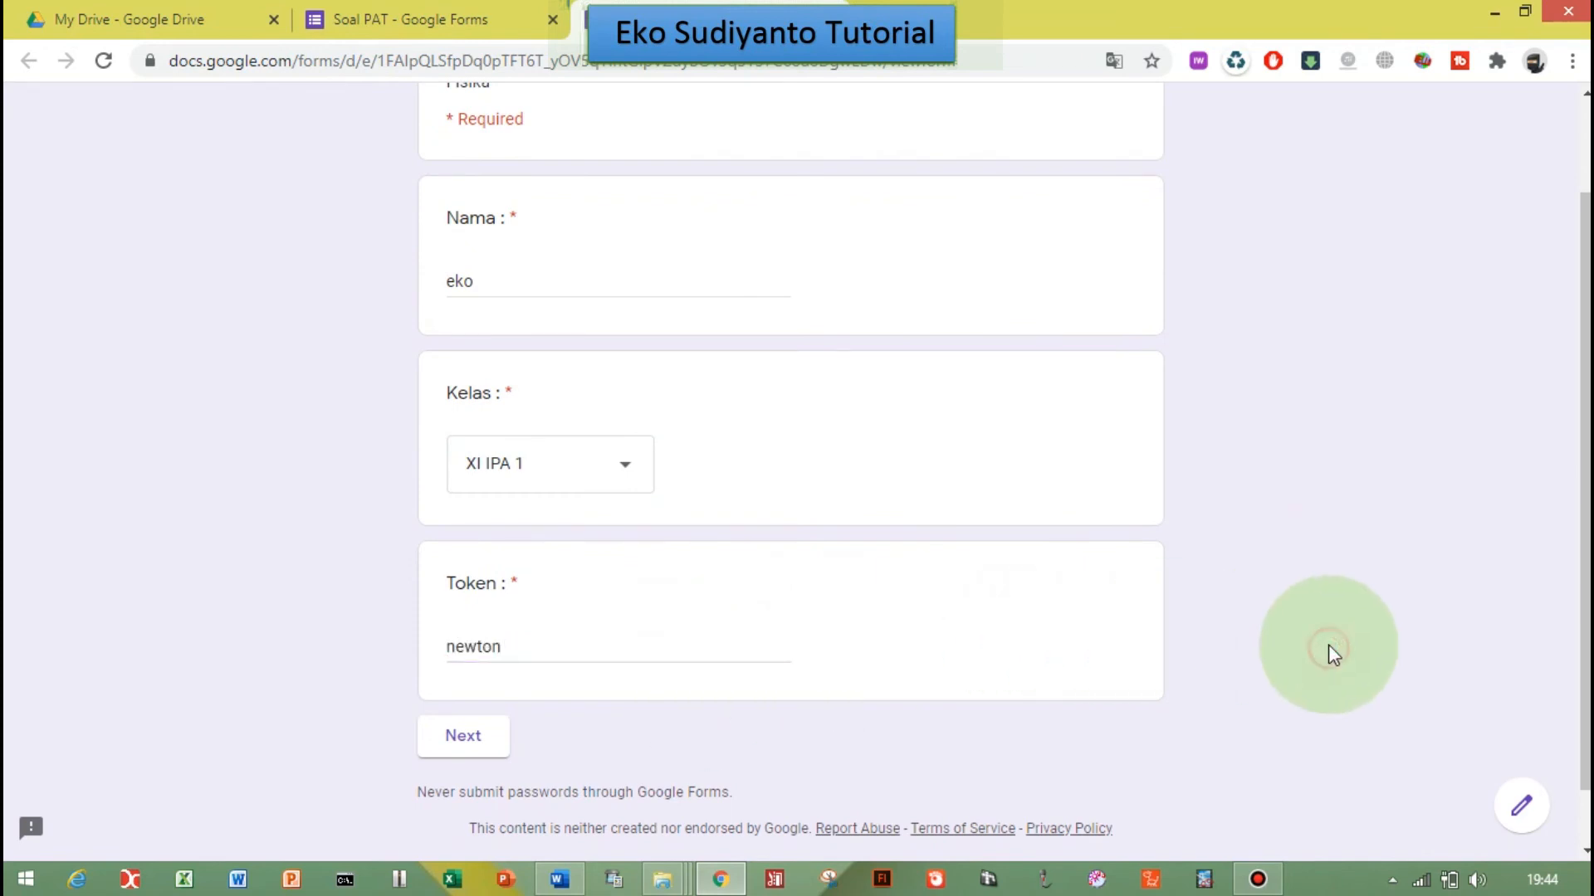
pyautogui.click(495, 752)
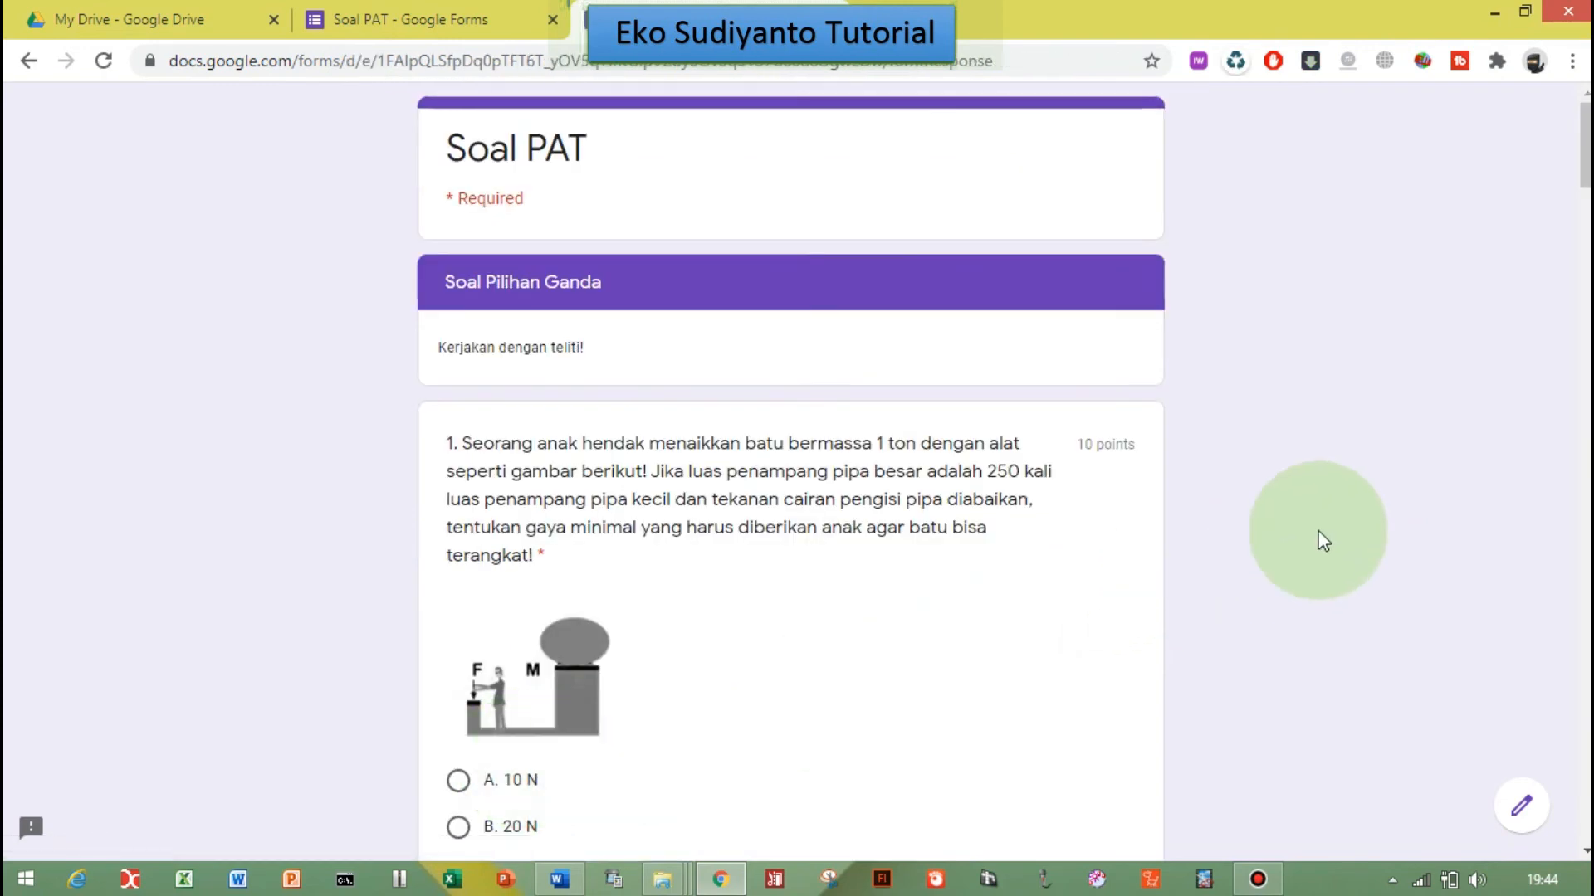
# Step: Answer questions 1–3 with 10 N, 10 N and 1,0 cm
pyautogui.scroll(-3, 1320, 541)
pyautogui.scroll(-2, 1320, 541)
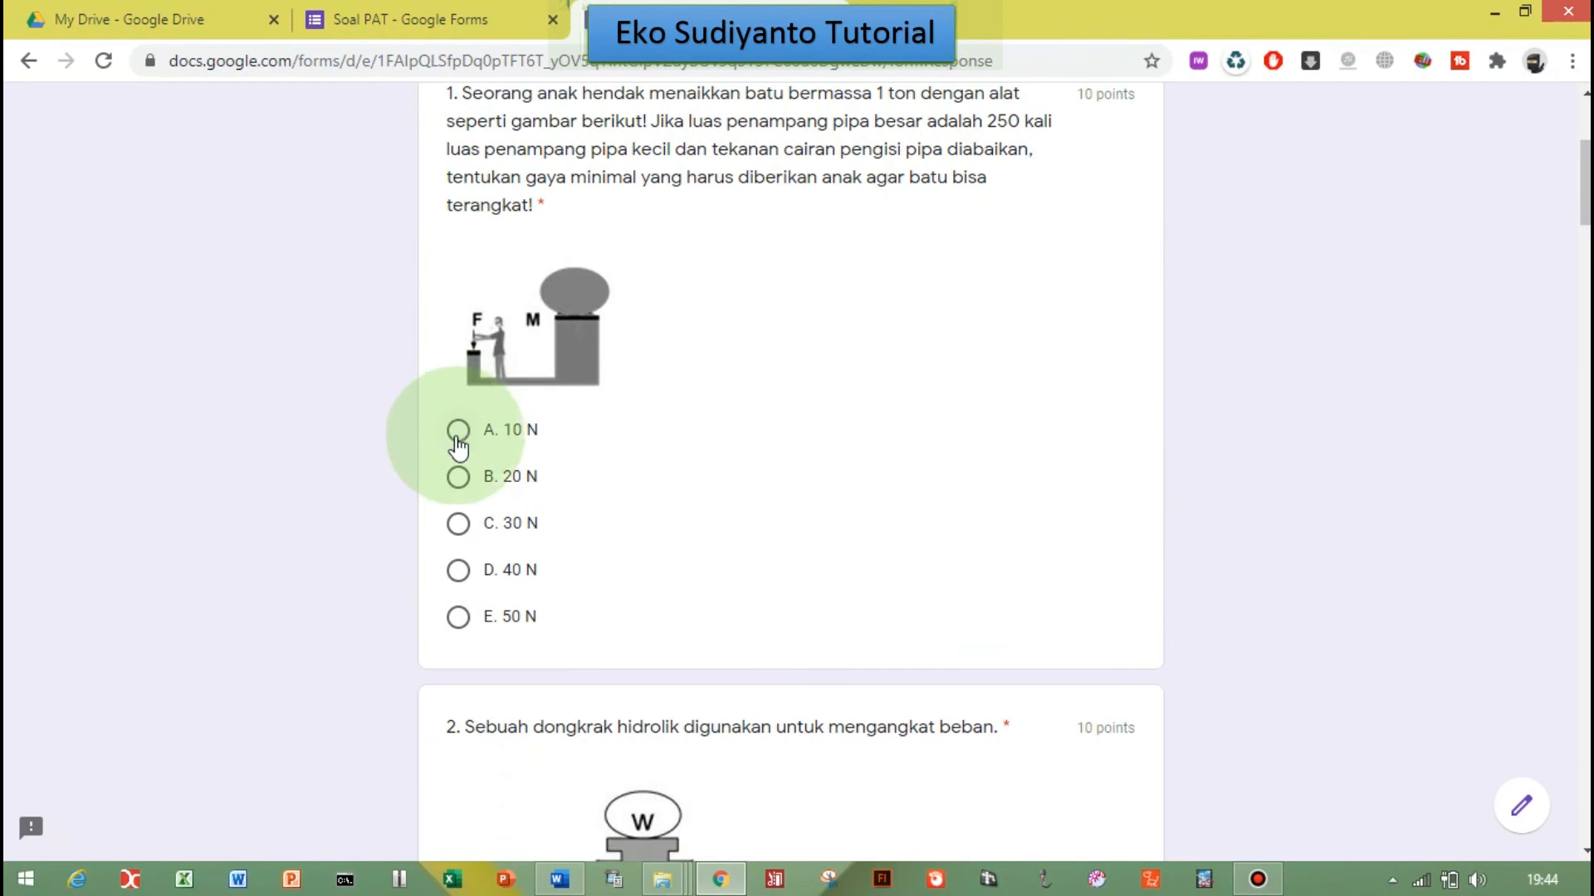
pyautogui.click(457, 438)
pyautogui.scroll(-5, 427, 664)
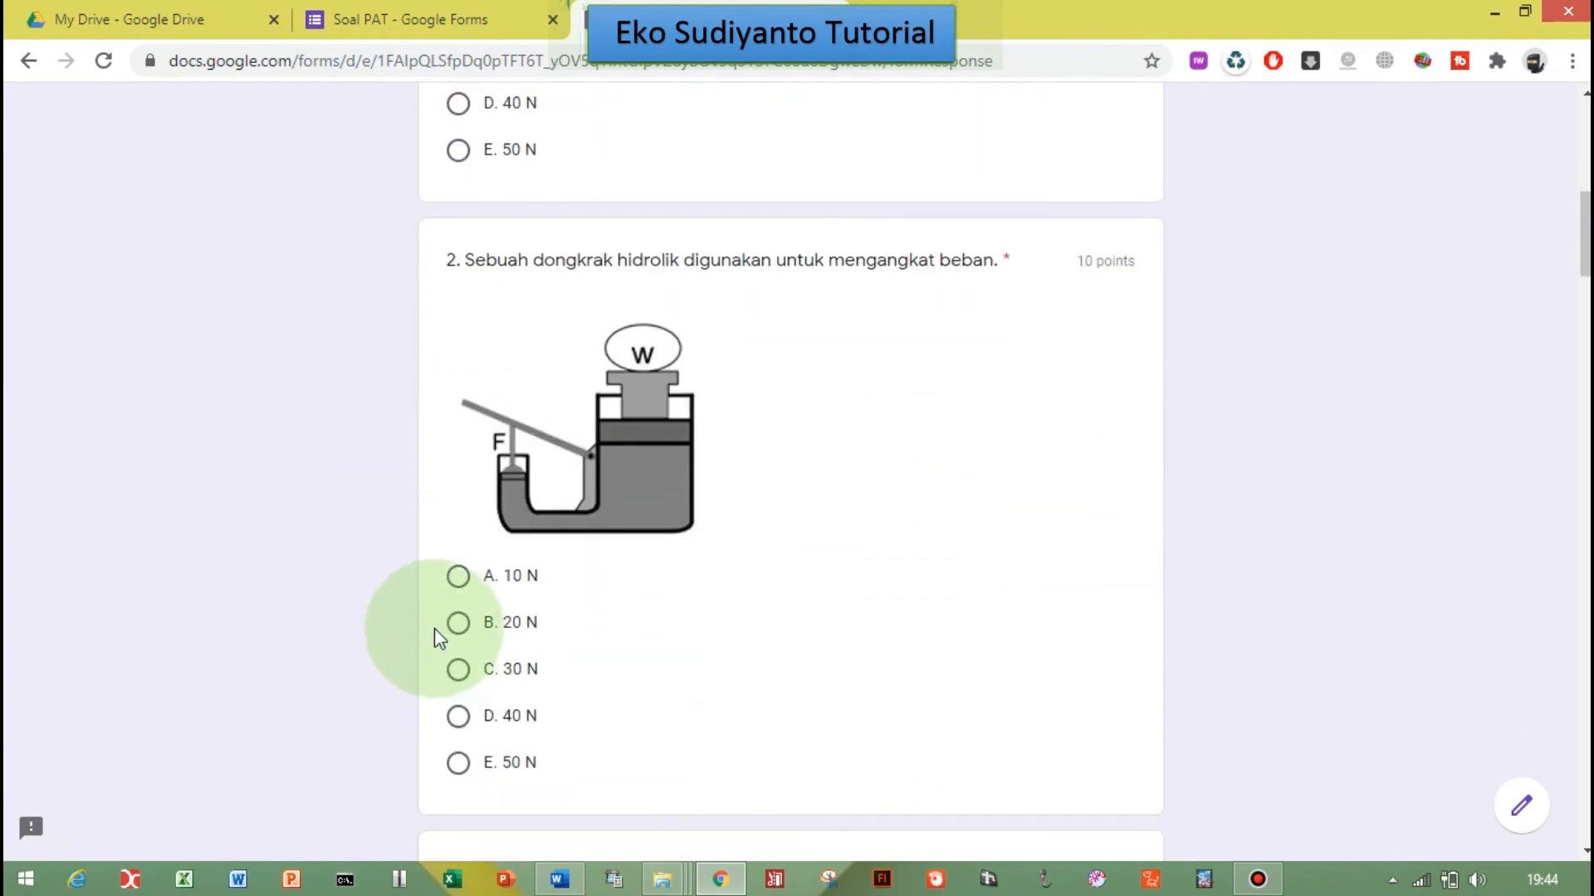
pyautogui.click(459, 579)
pyautogui.scroll(-5, 425, 677)
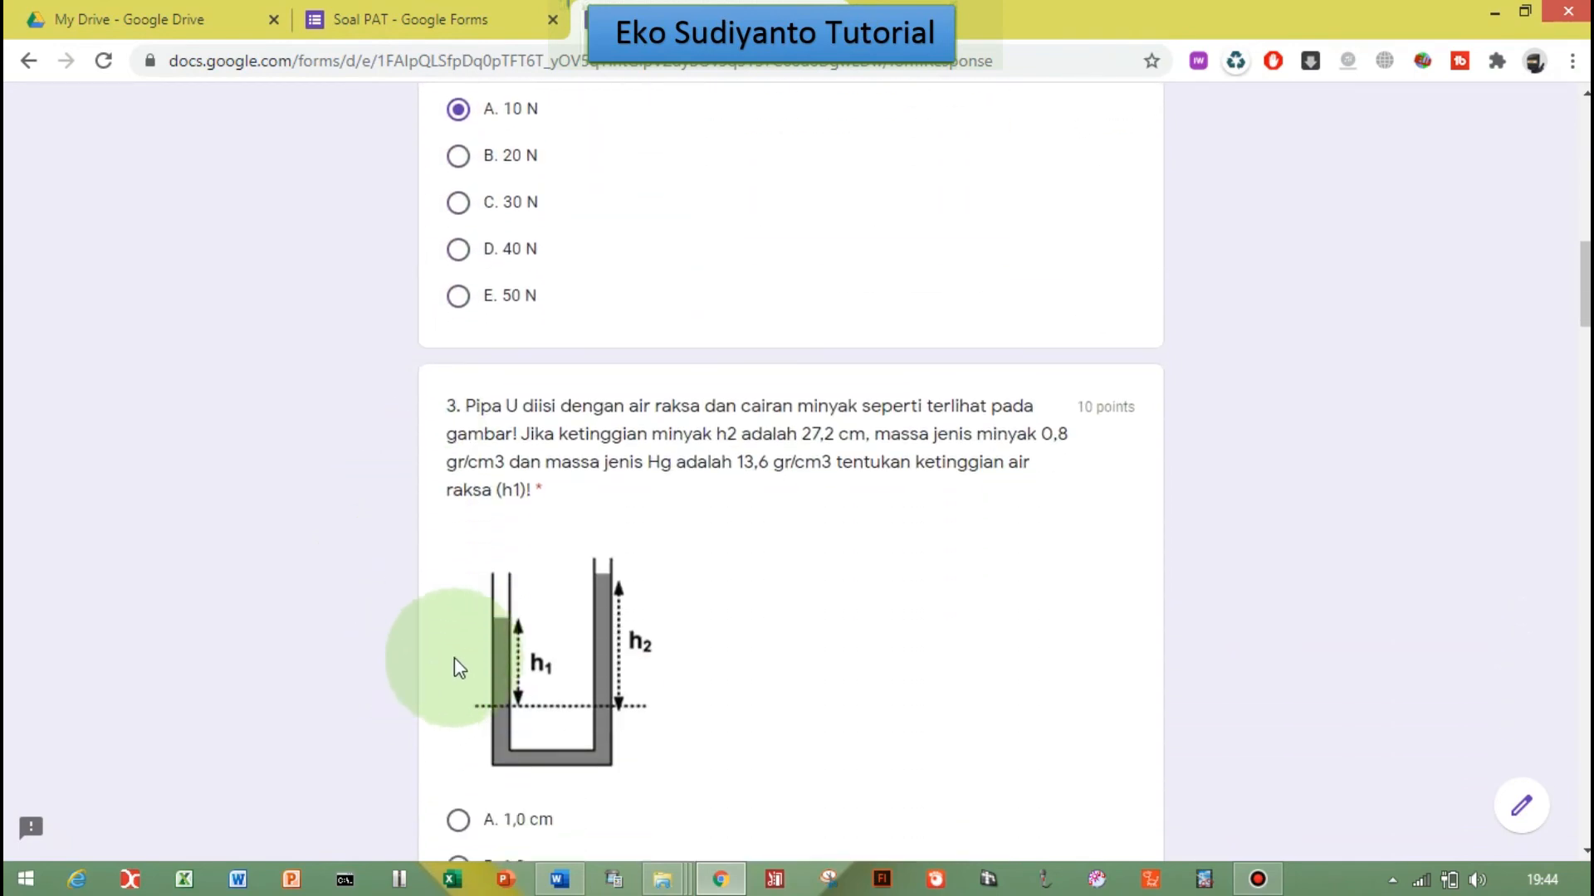
pyautogui.scroll(-3, 466, 634)
pyautogui.click(458, 585)
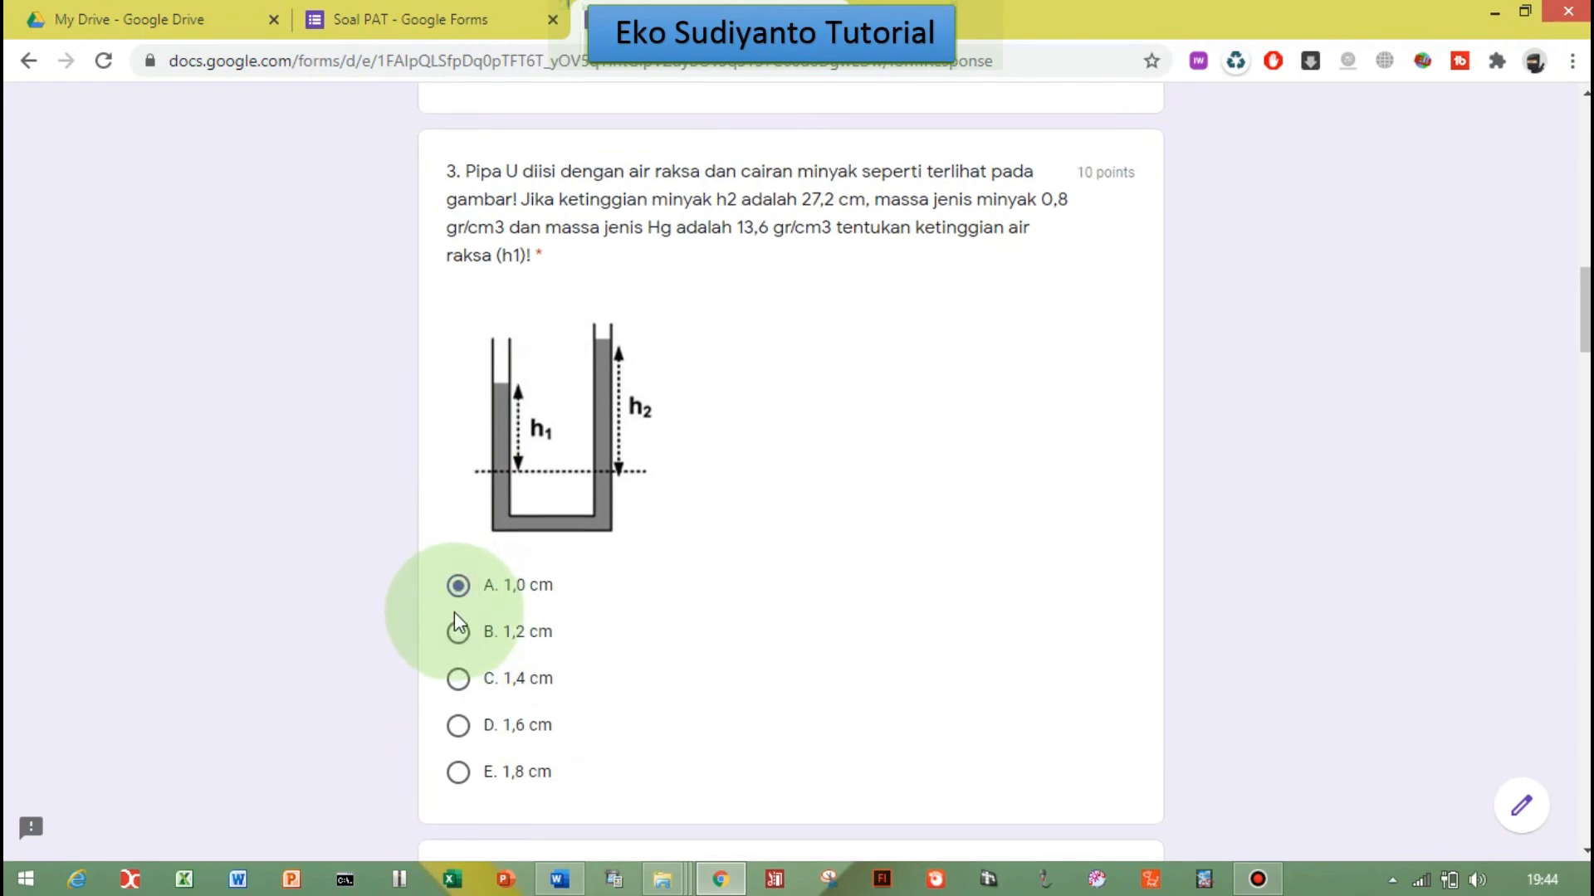
pyautogui.scroll(-5, 455, 619)
pyautogui.scroll(-2, 455, 611)
# Step: Answer questions 4–7 with 0,6 gr/cm3, 1 N, 10 N and 0,56 g/cm3
pyautogui.click(457, 633)
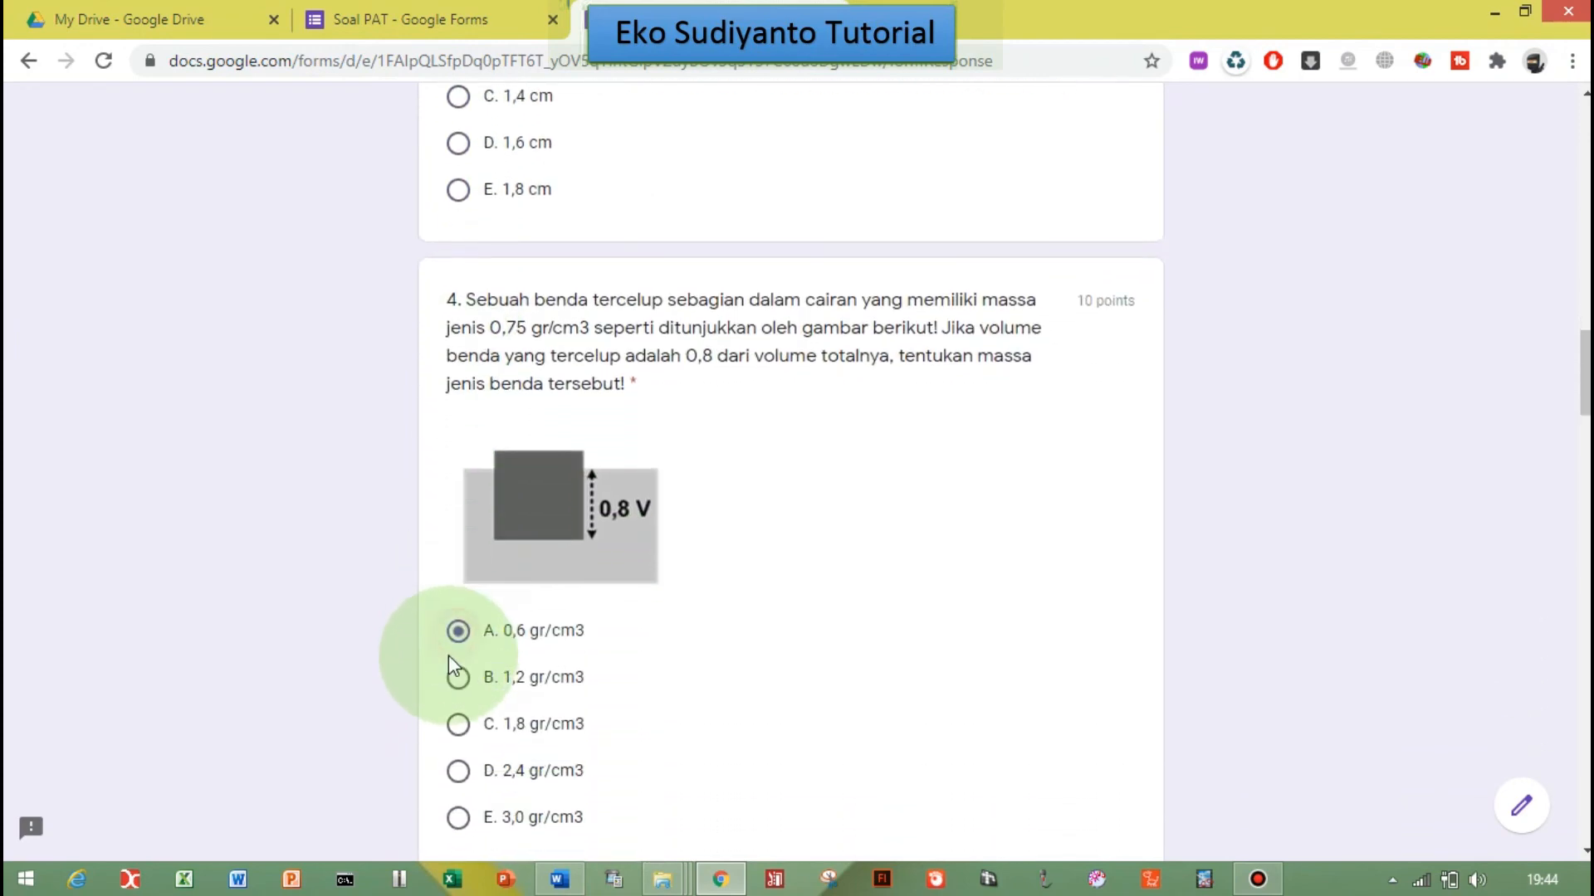
pyautogui.scroll(-4, 449, 651)
pyautogui.scroll(-4, 449, 656)
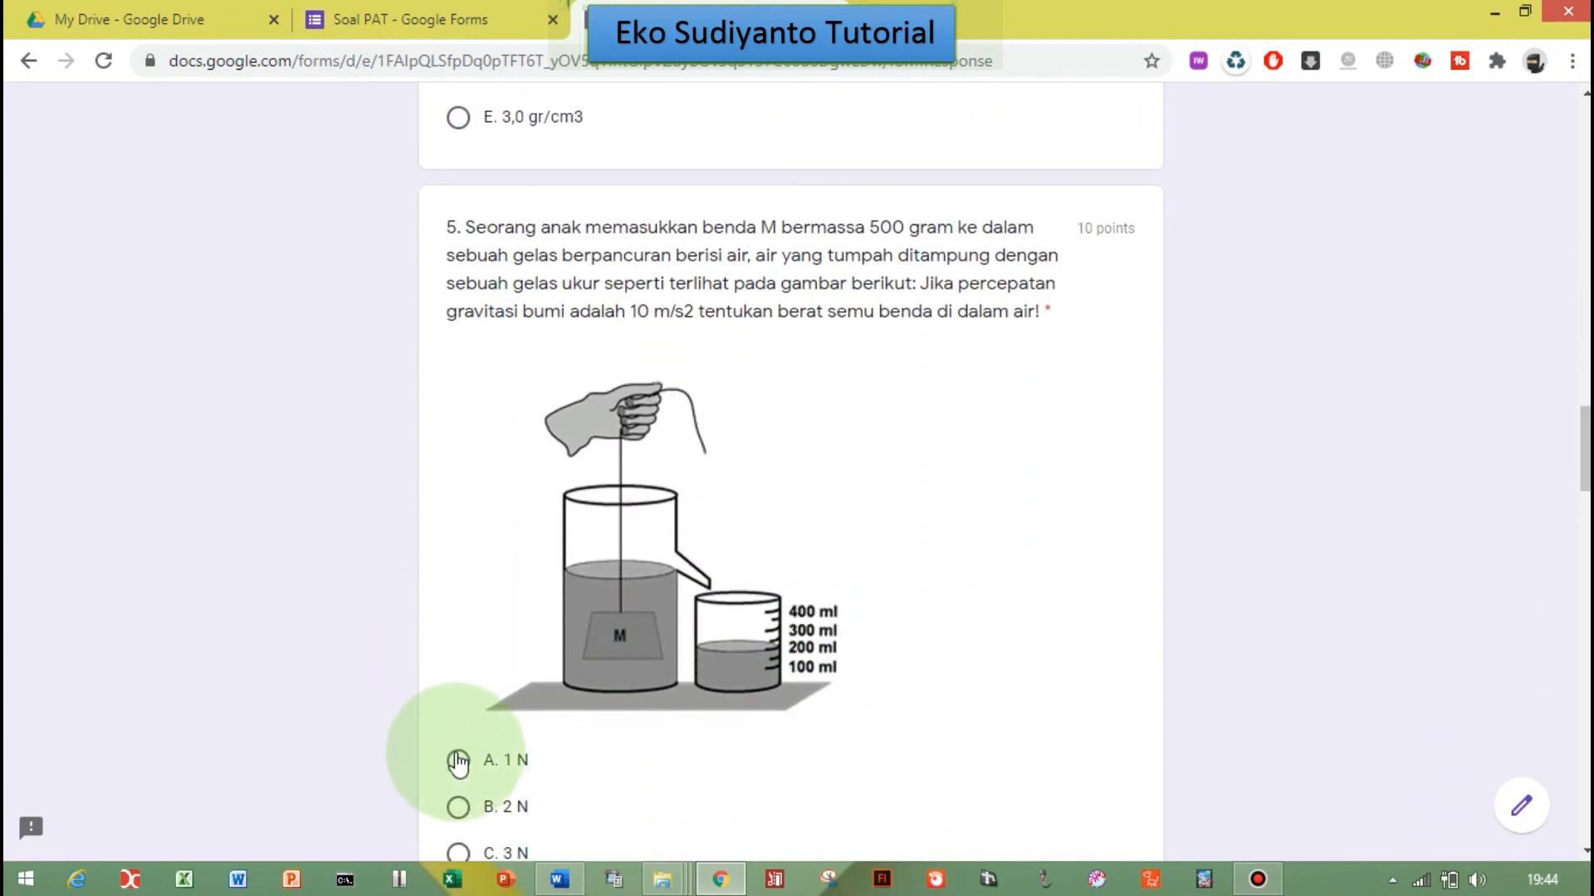
pyautogui.click(456, 760)
pyautogui.scroll(-9, 456, 768)
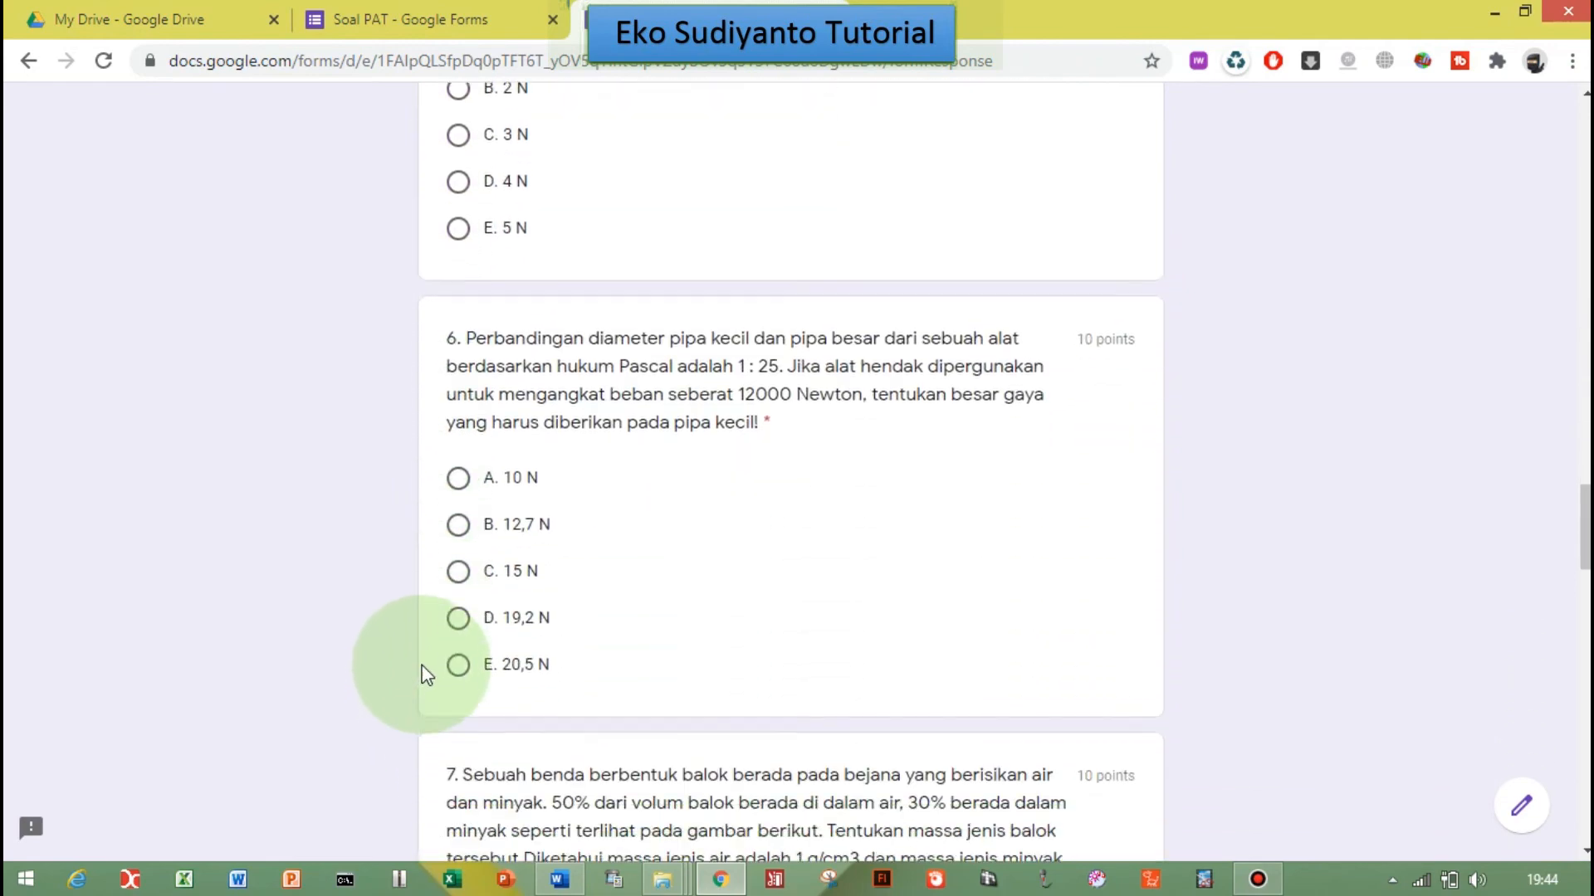
pyautogui.click(457, 379)
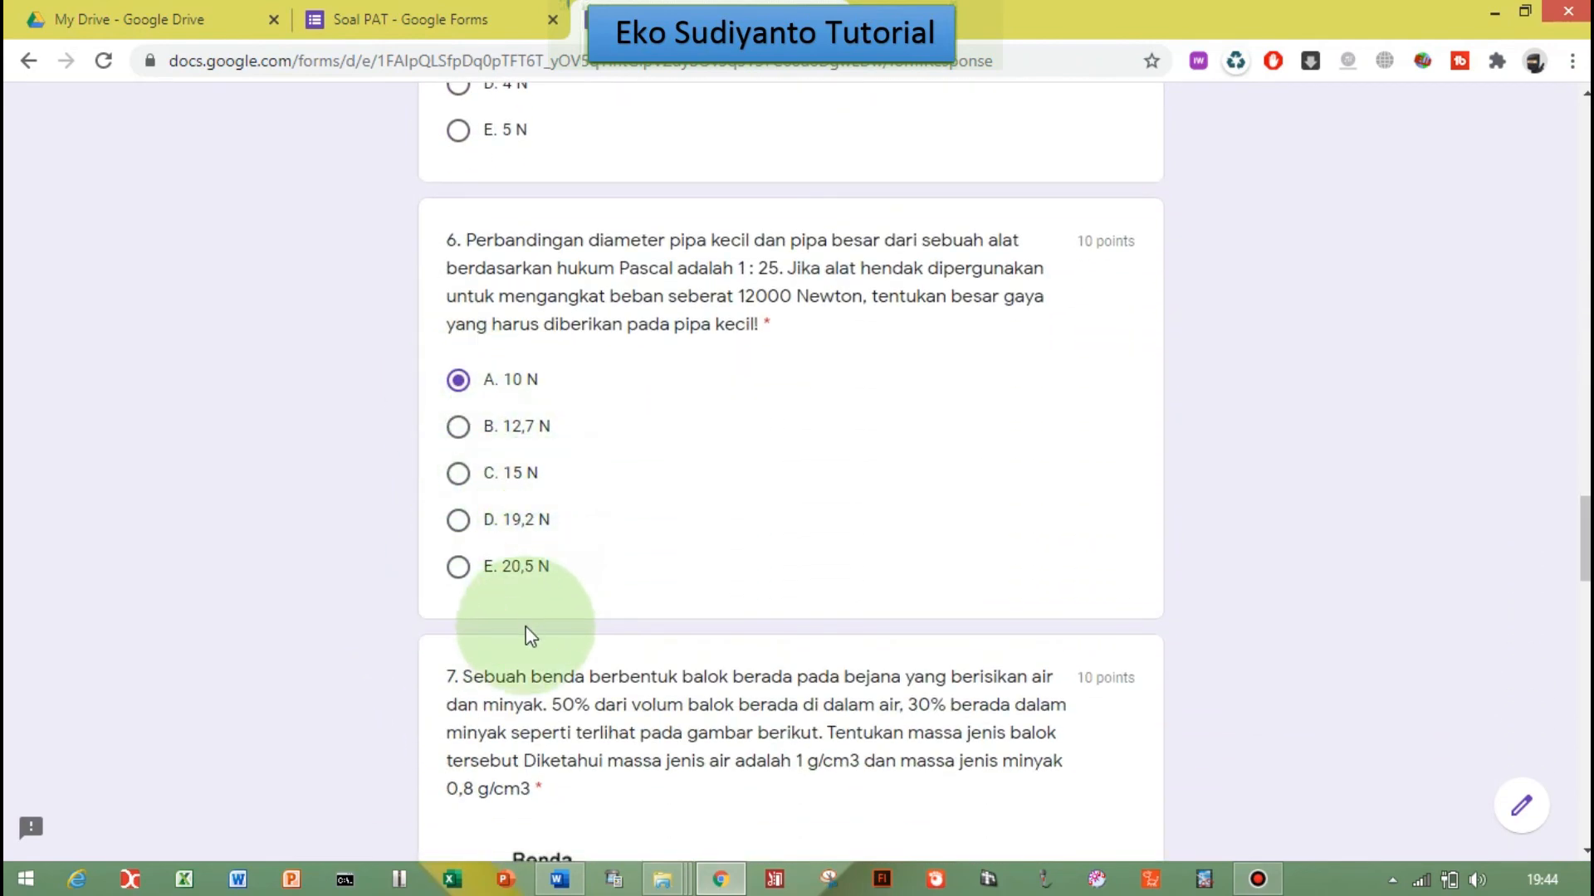
pyautogui.scroll(-2, 526, 626)
pyautogui.scroll(-2, 524, 630)
pyautogui.click(457, 569)
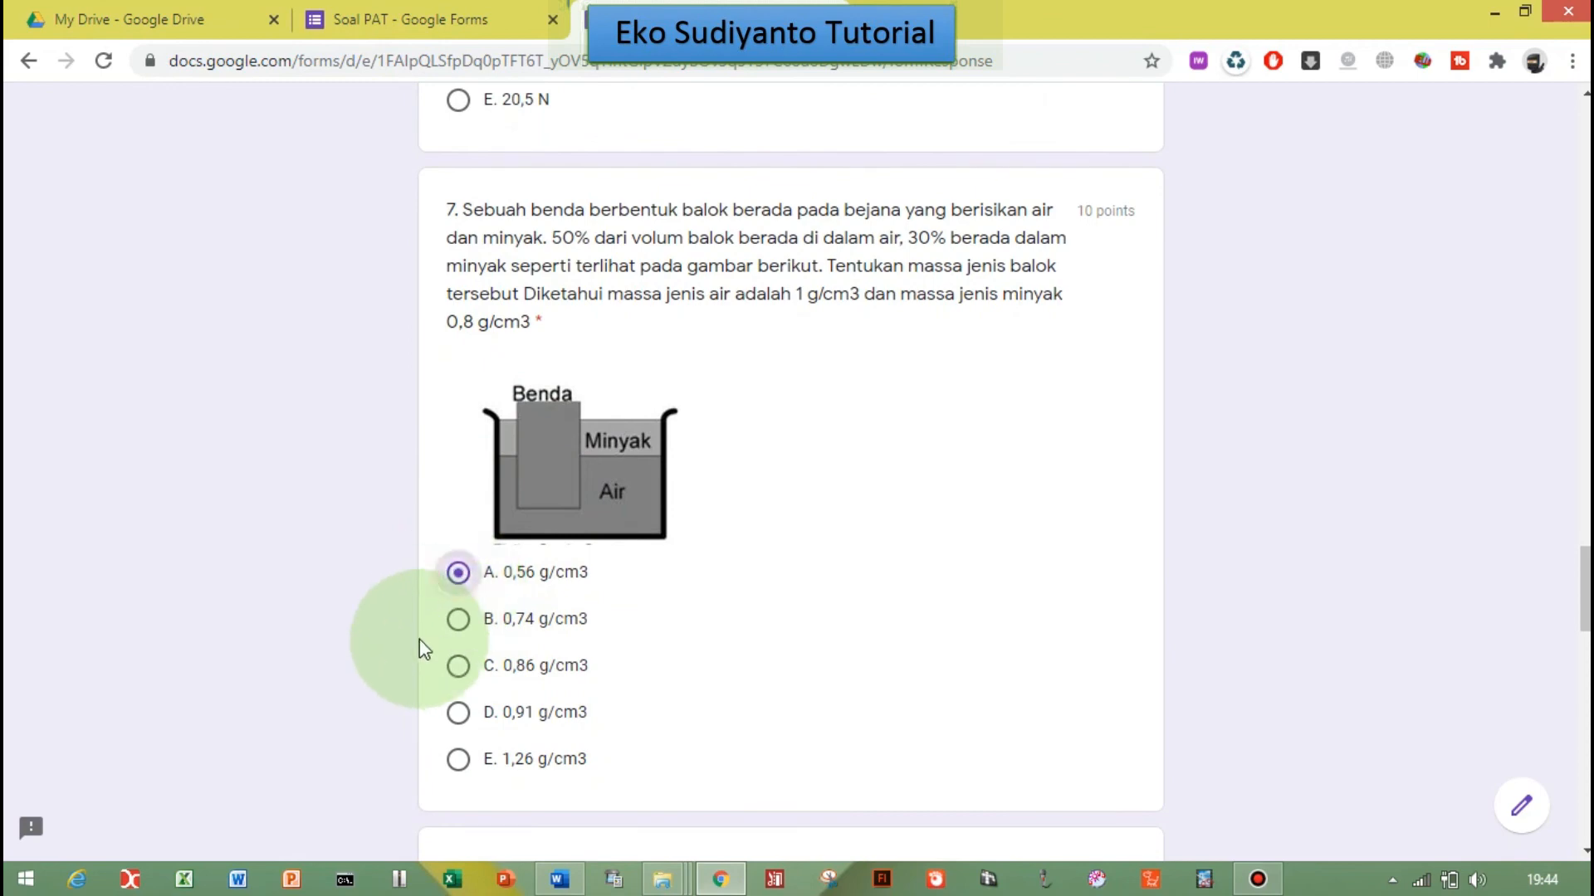
# Step: Answer questions 8–10 with 15 cm, 1, 2, 3 and 16
pyautogui.scroll(-4, 419, 648)
pyautogui.scroll(-3, 440, 660)
pyautogui.click(459, 765)
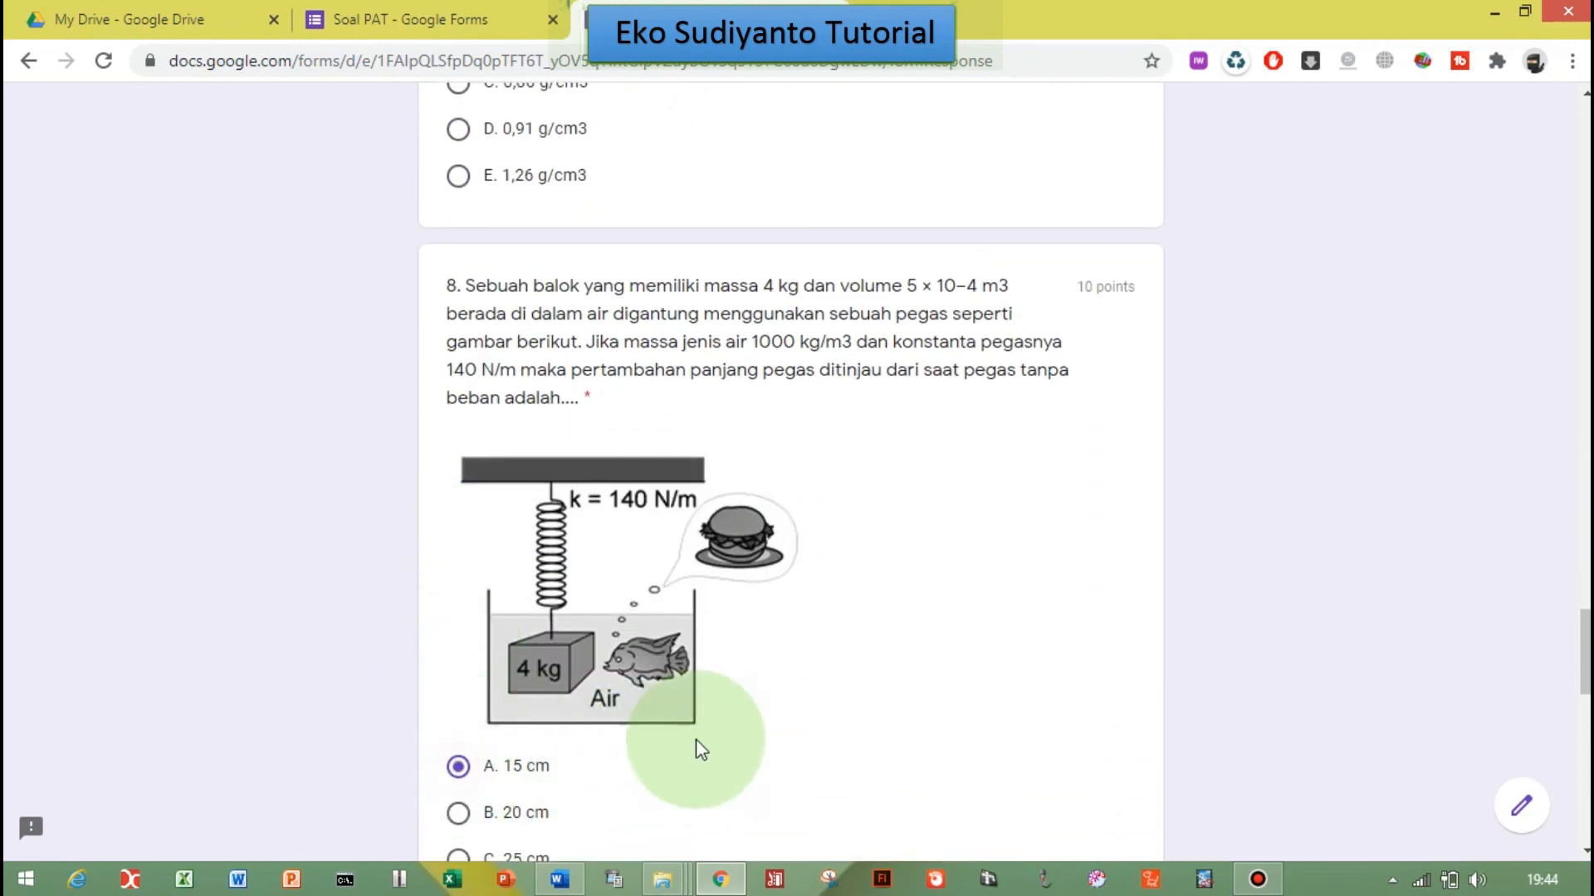
pyautogui.scroll(-5, 697, 743)
pyautogui.scroll(-3, 715, 743)
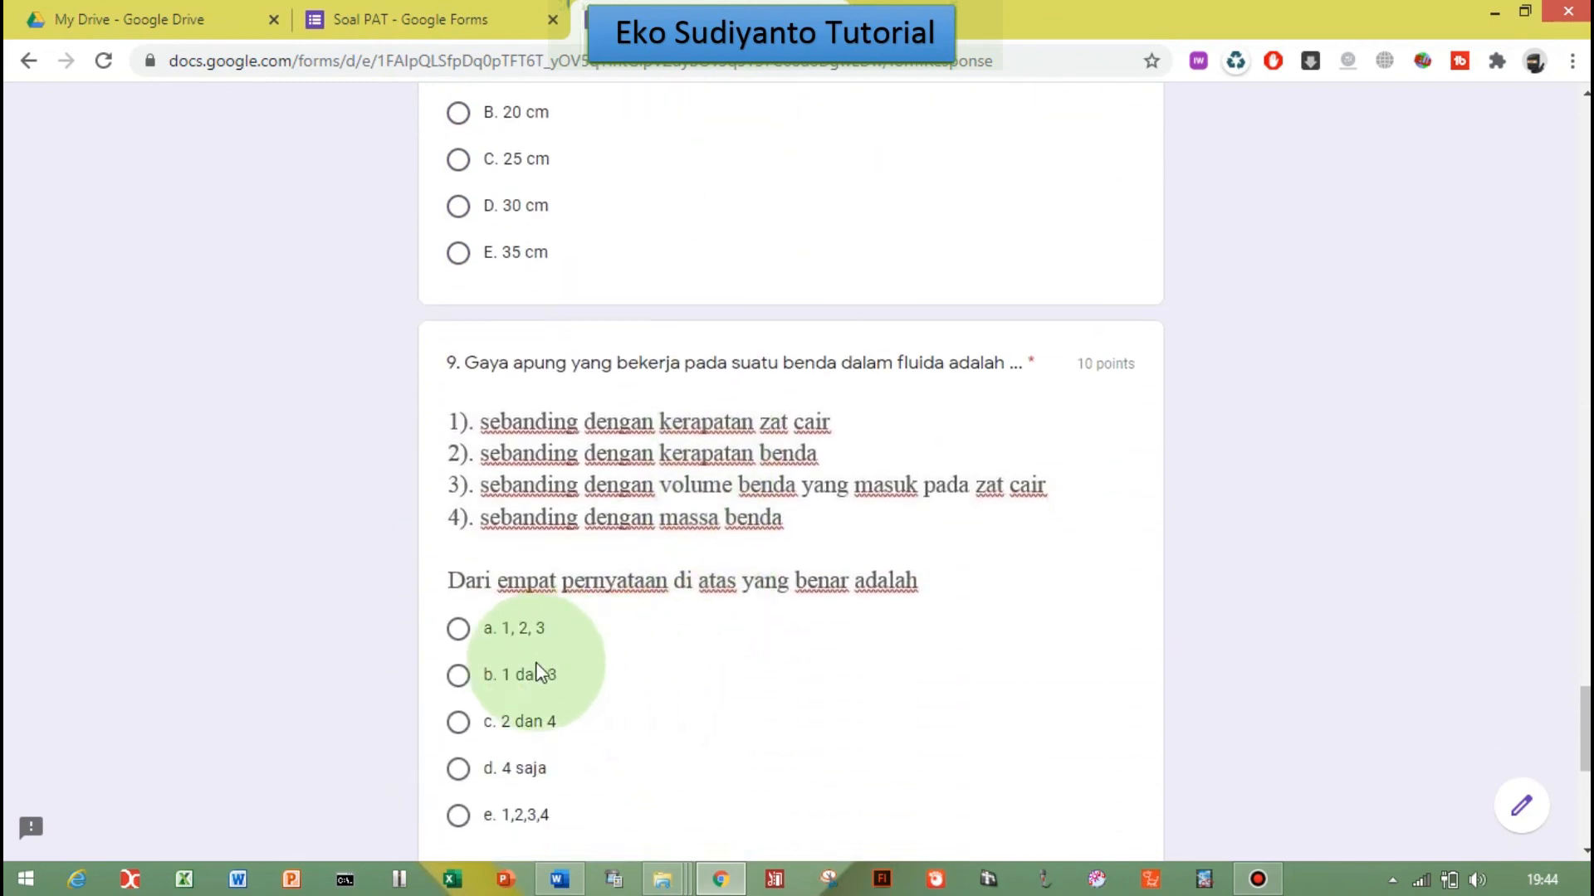
pyautogui.click(457, 628)
pyautogui.scroll(-1, 591, 693)
pyautogui.scroll(-6, 592, 696)
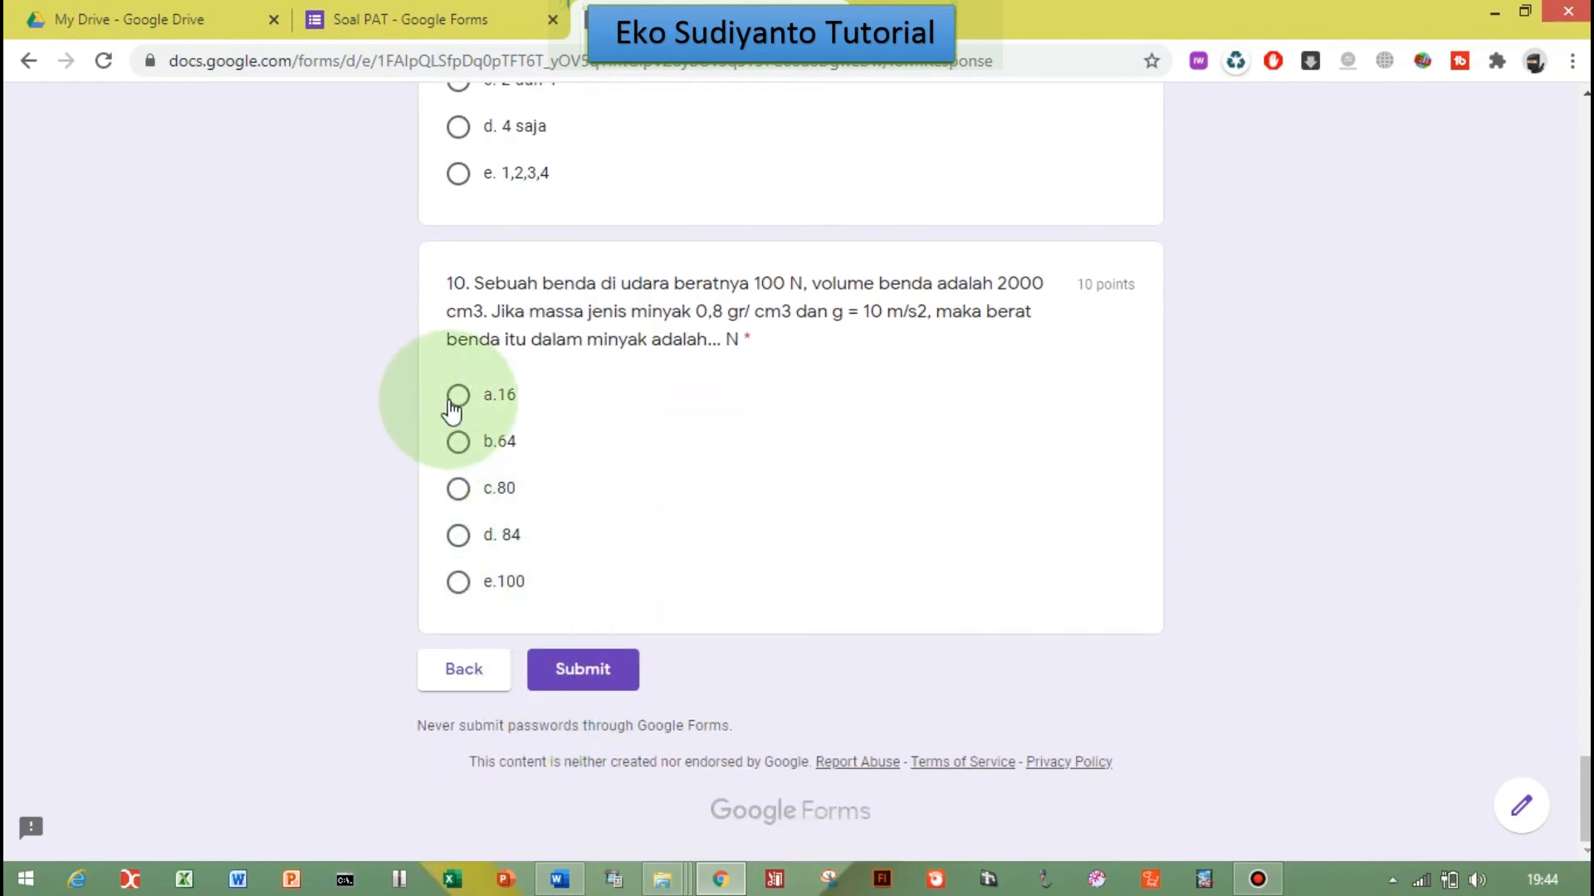
pyautogui.click(456, 396)
# Step: Submit the answers and open the score page showing 20/100 points
pyautogui.click(598, 669)
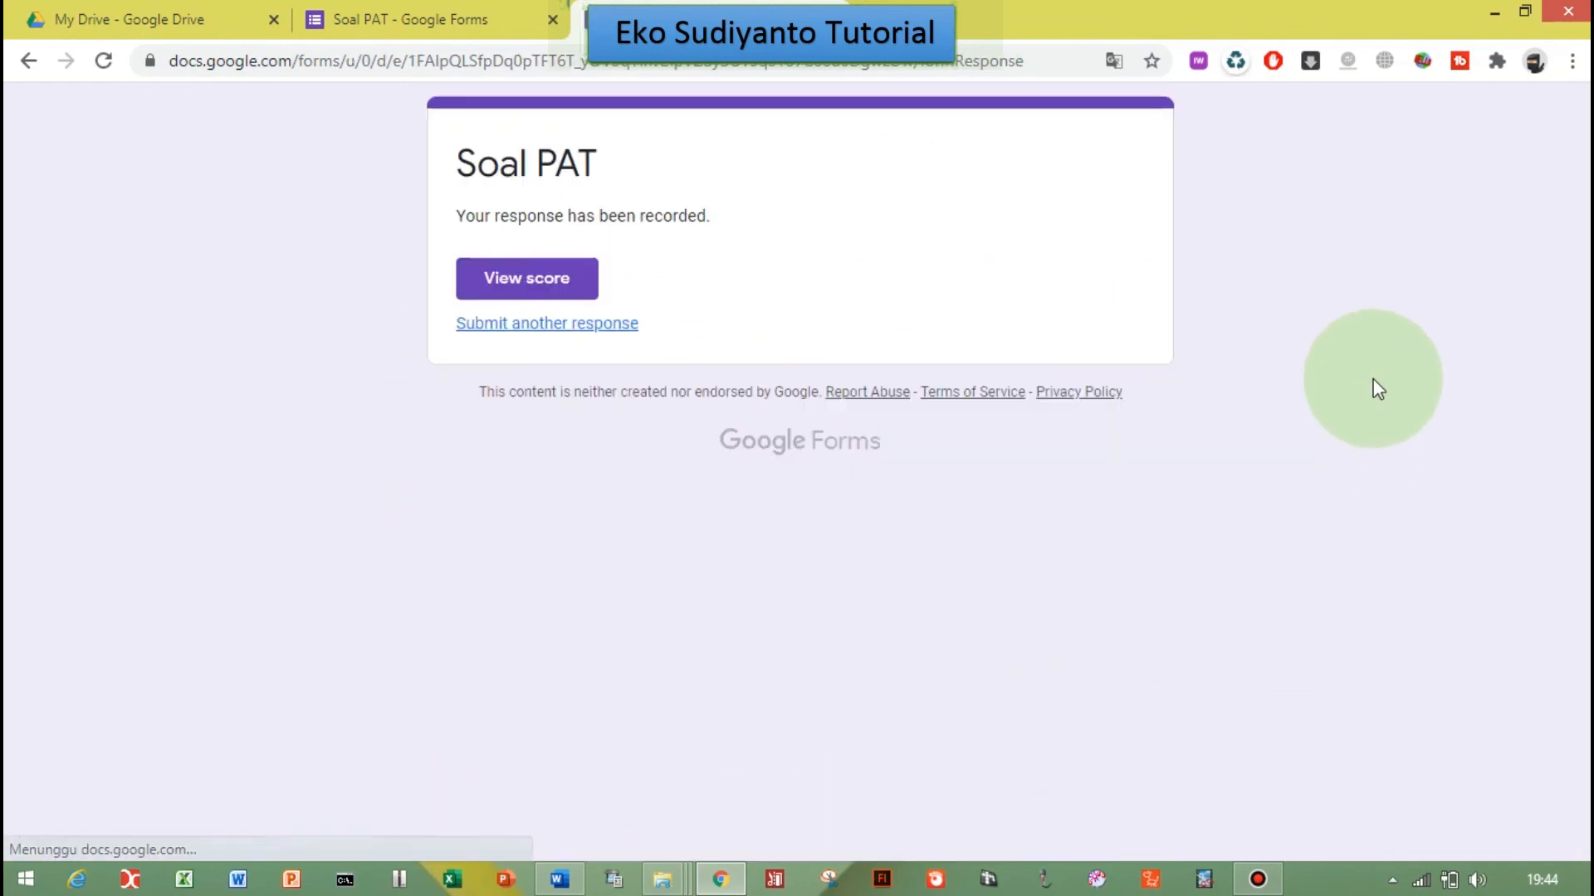
pyautogui.click(567, 297)
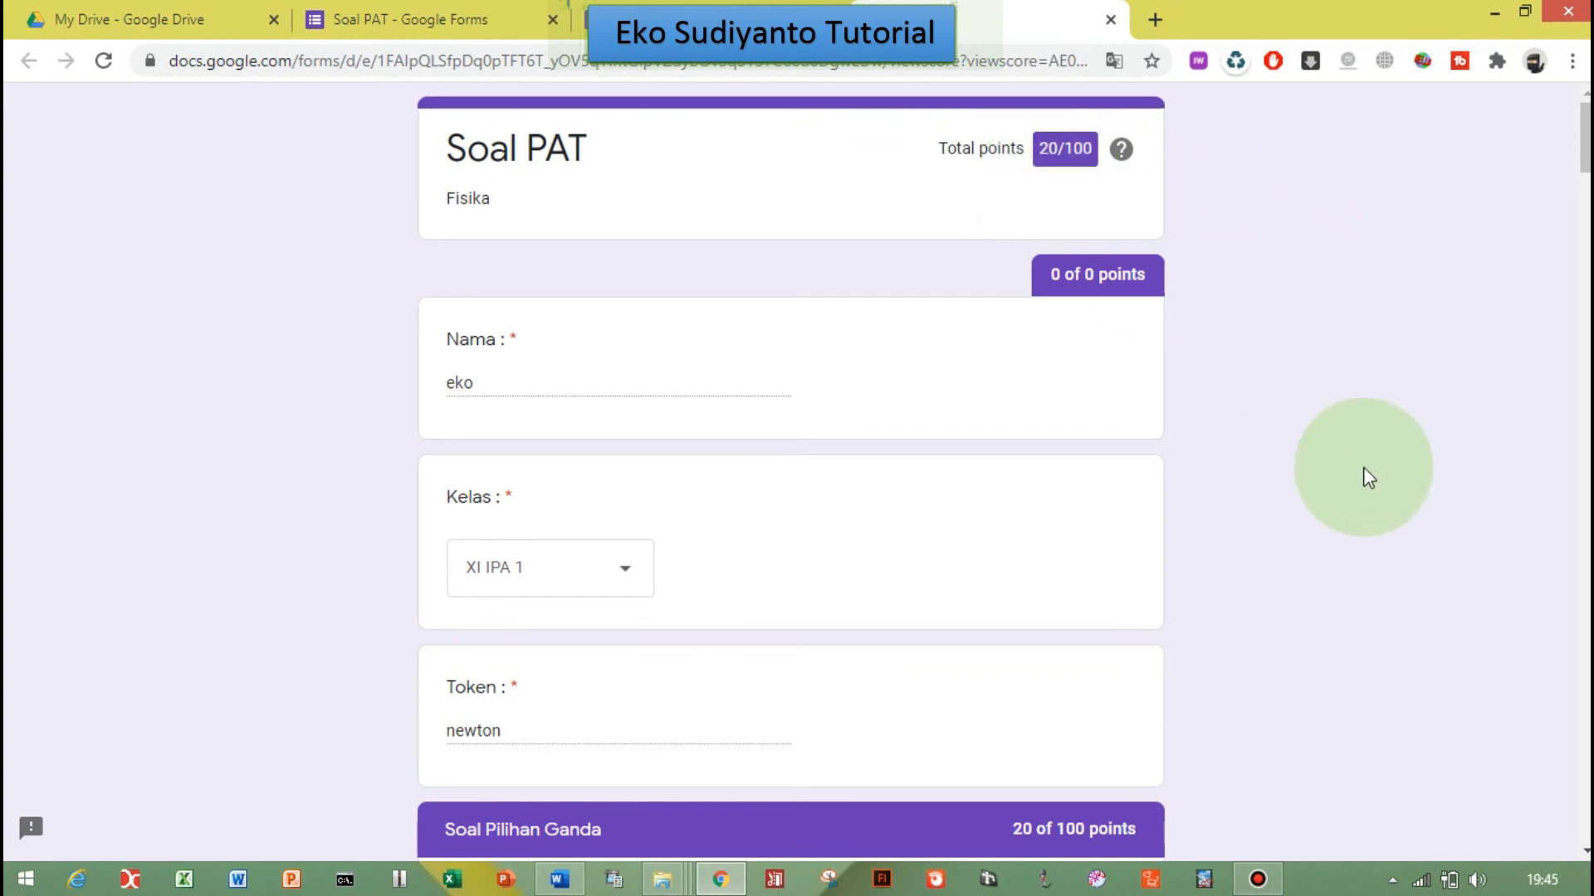
# Step: Scroll through the graded response to review missed questions and correct answers down to question 10
pyautogui.click(1314, 565)
pyautogui.scroll(-10, 1314, 564)
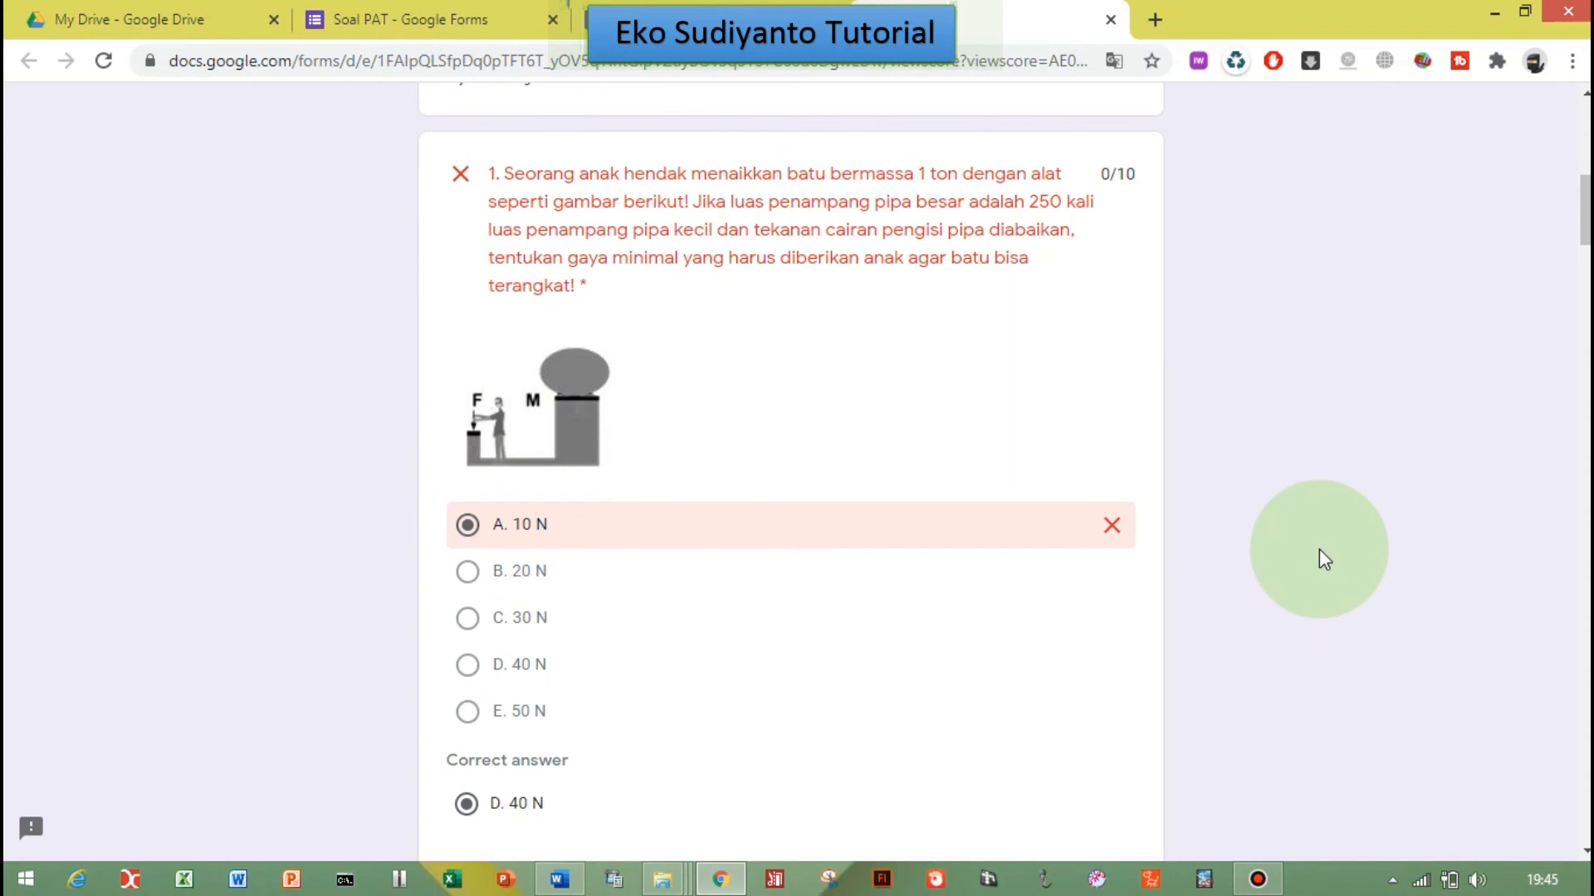
pyautogui.scroll(-5, 1323, 561)
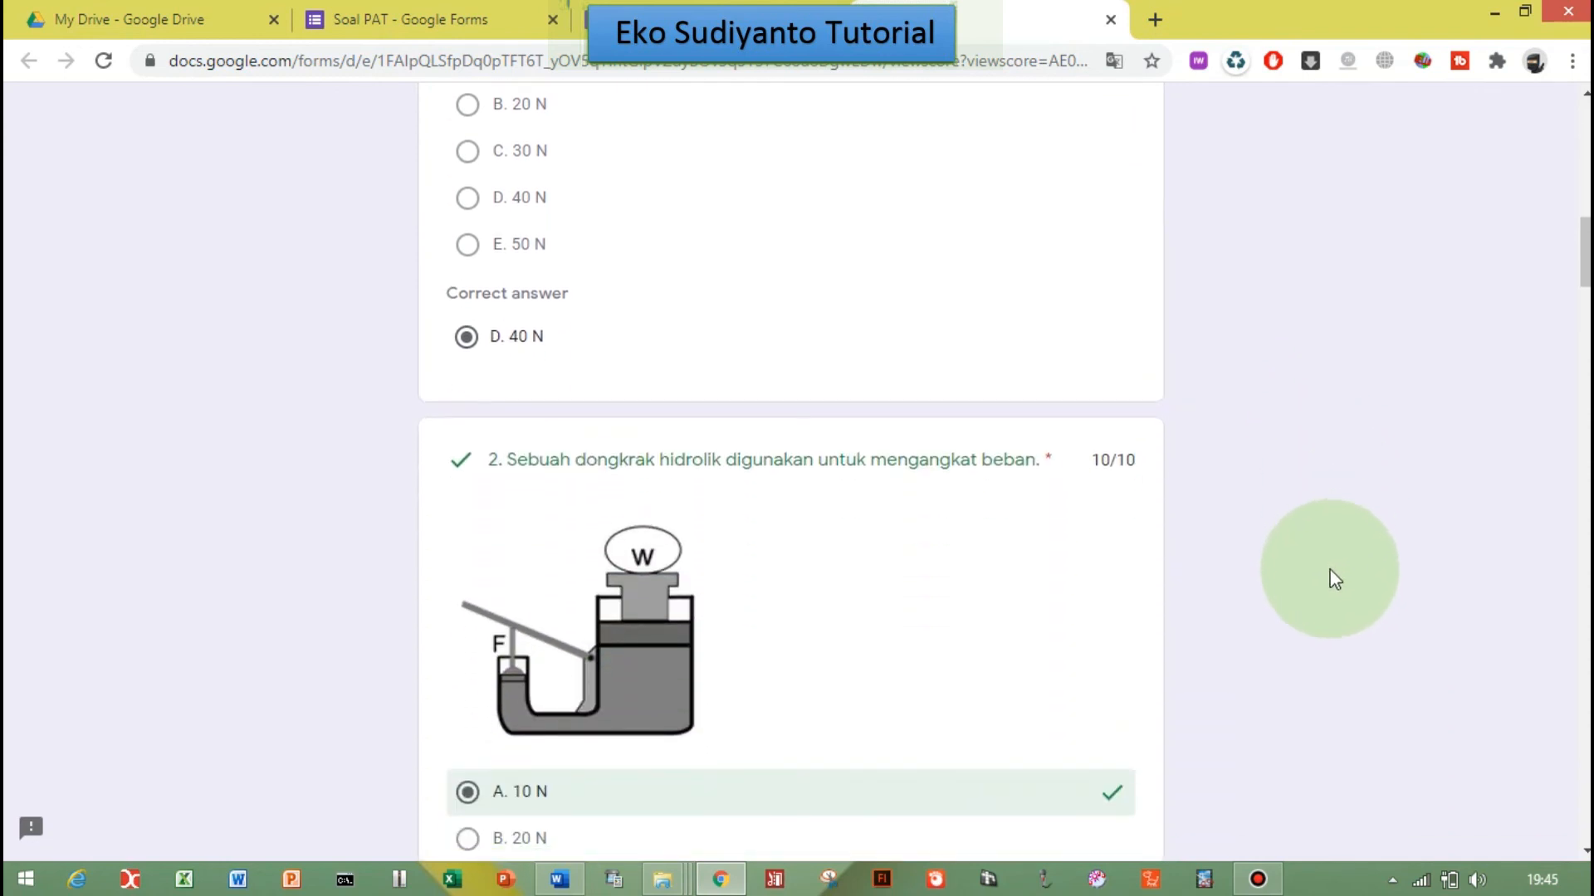
pyautogui.scroll(-5, 1334, 579)
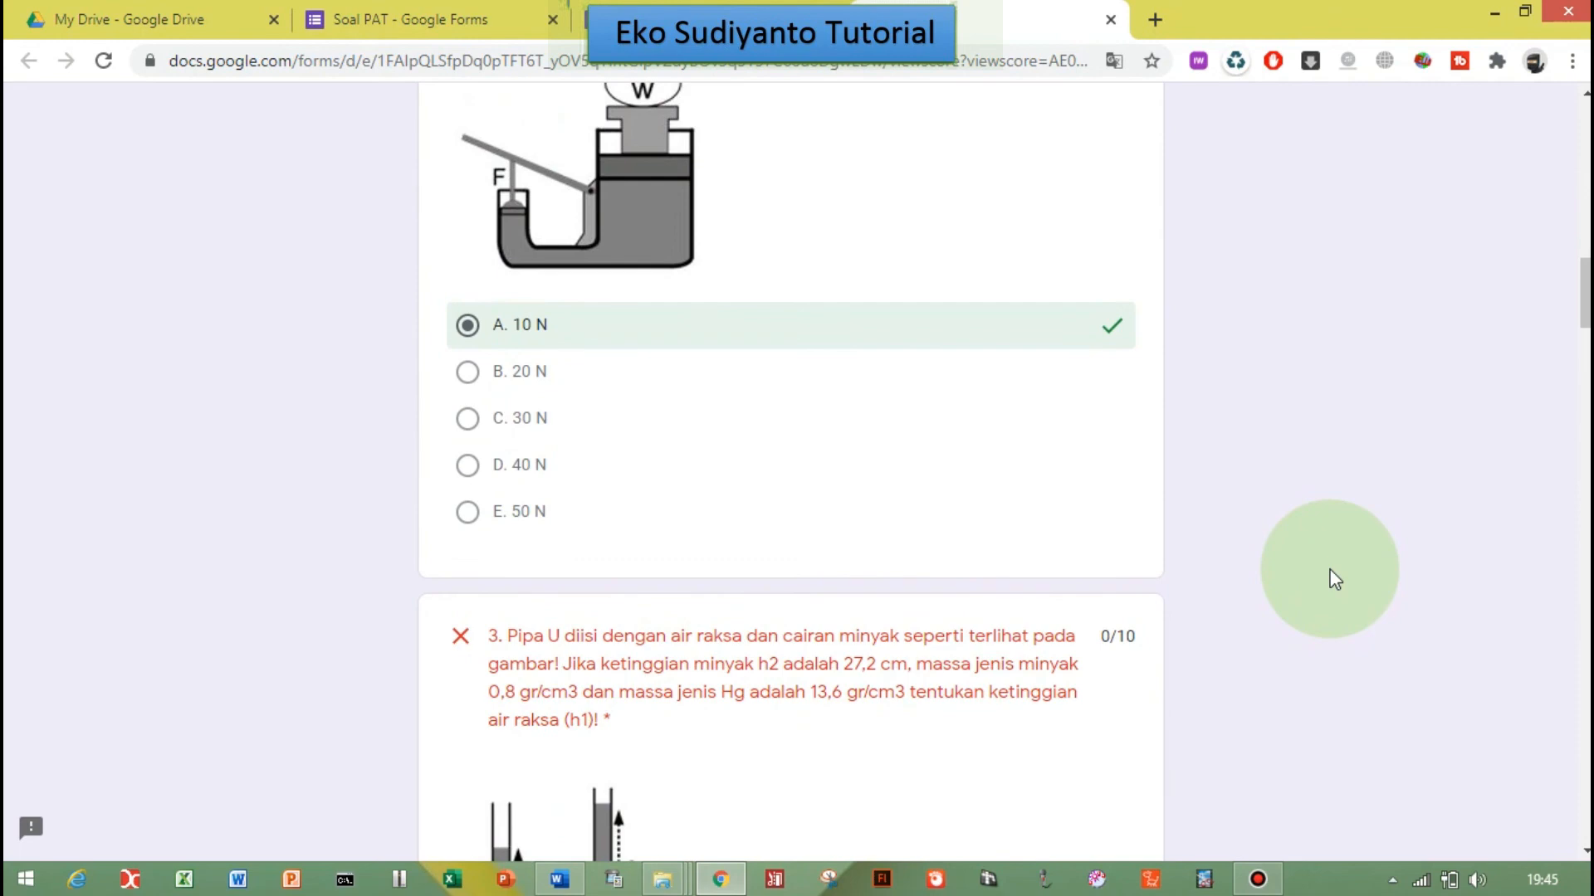
pyautogui.scroll(-5, 1333, 579)
pyautogui.scroll(-5, 1333, 578)
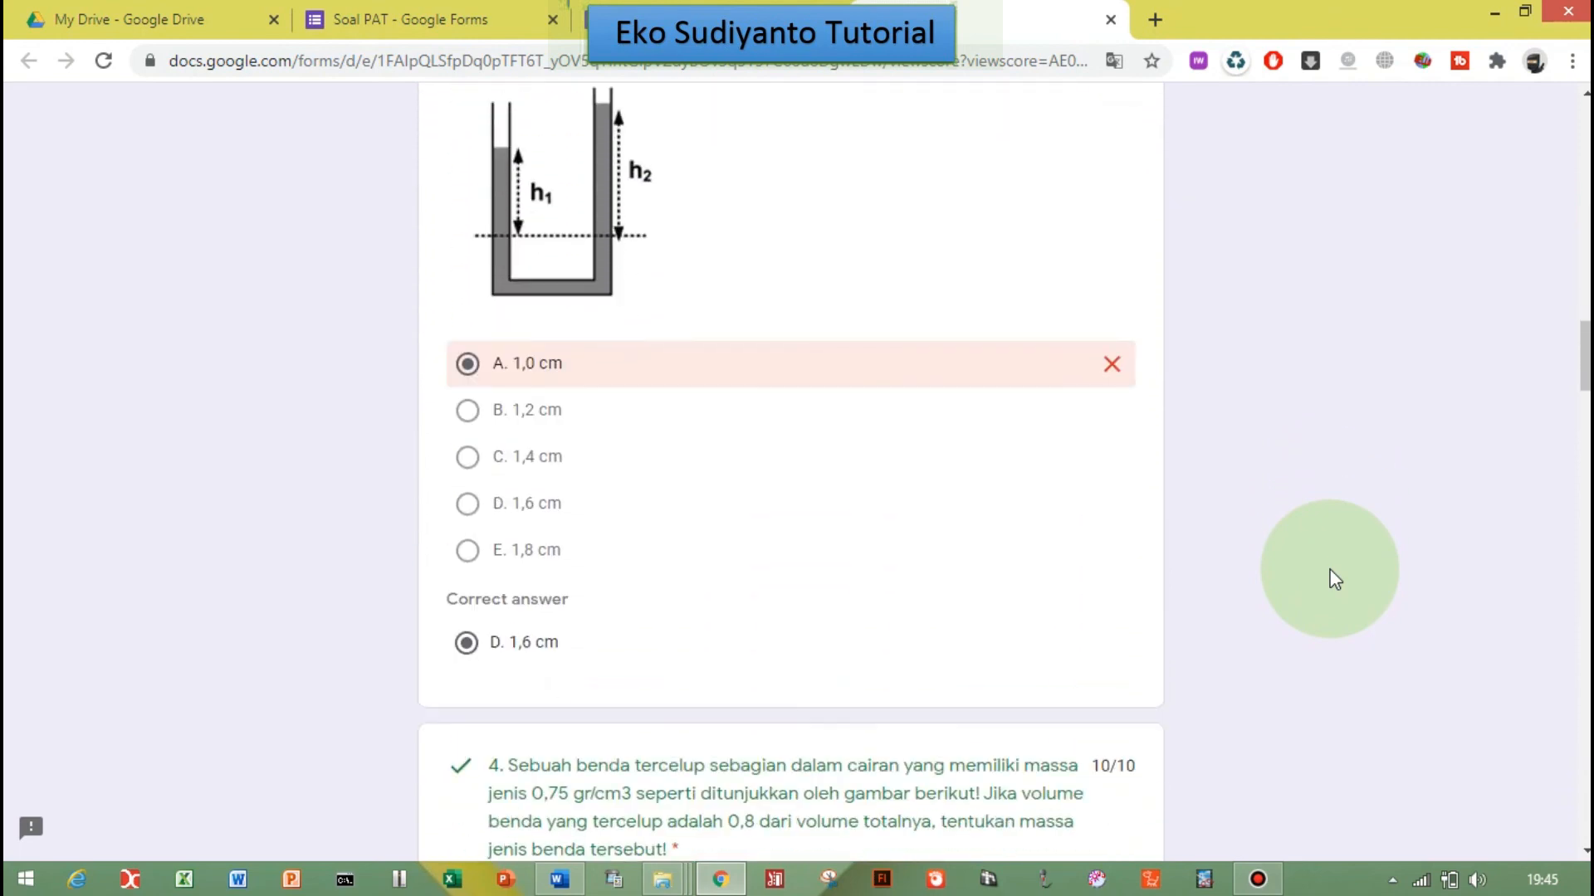
pyautogui.scroll(-4, 1334, 578)
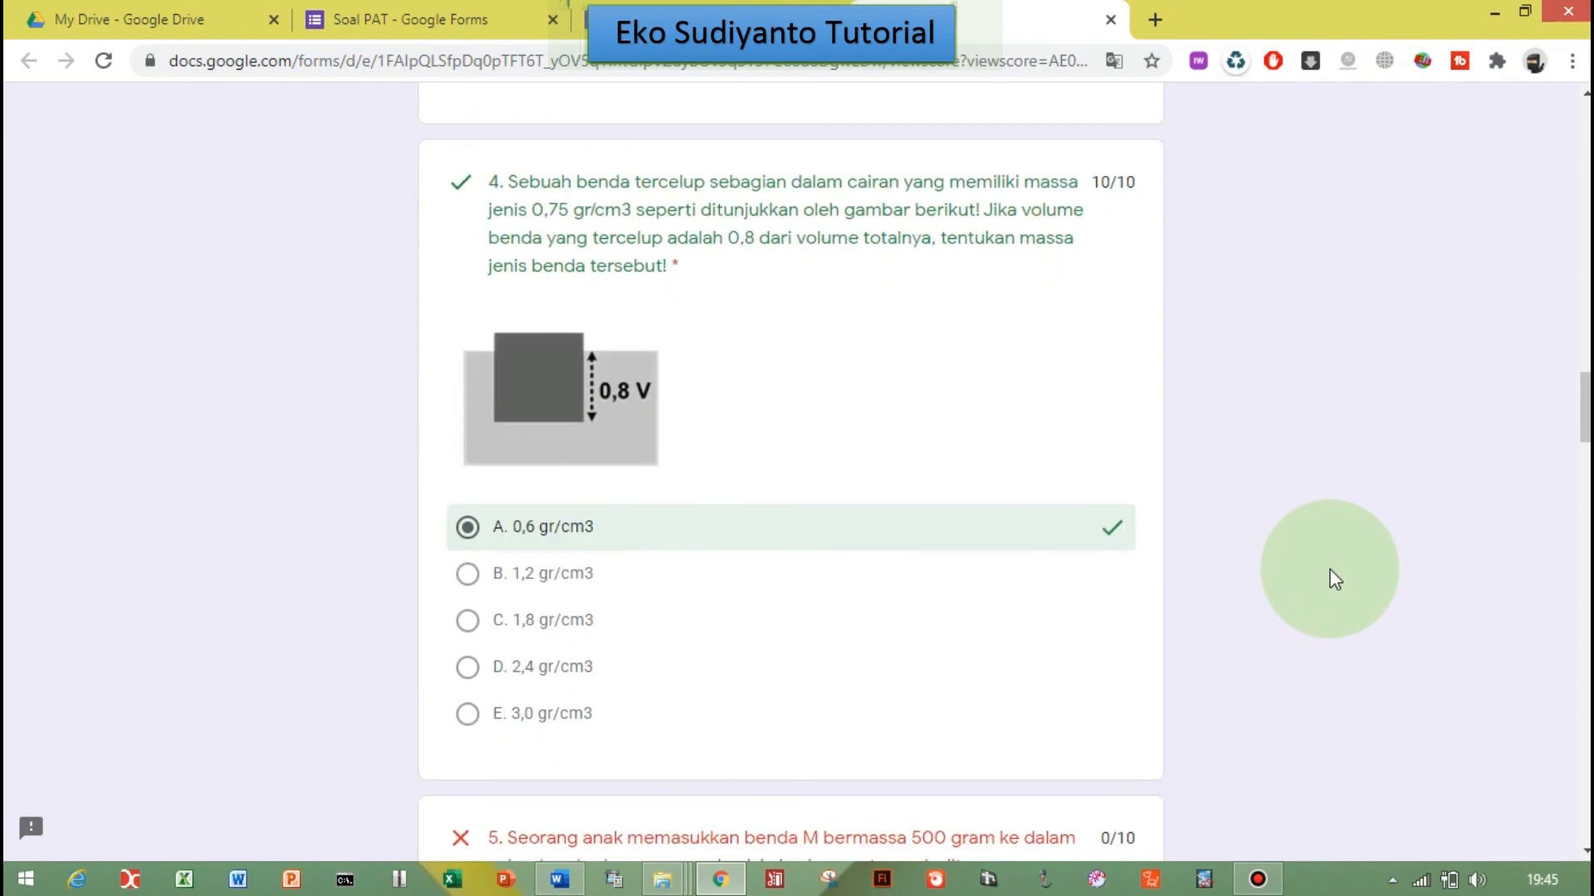
pyautogui.scroll(-10, 1334, 578)
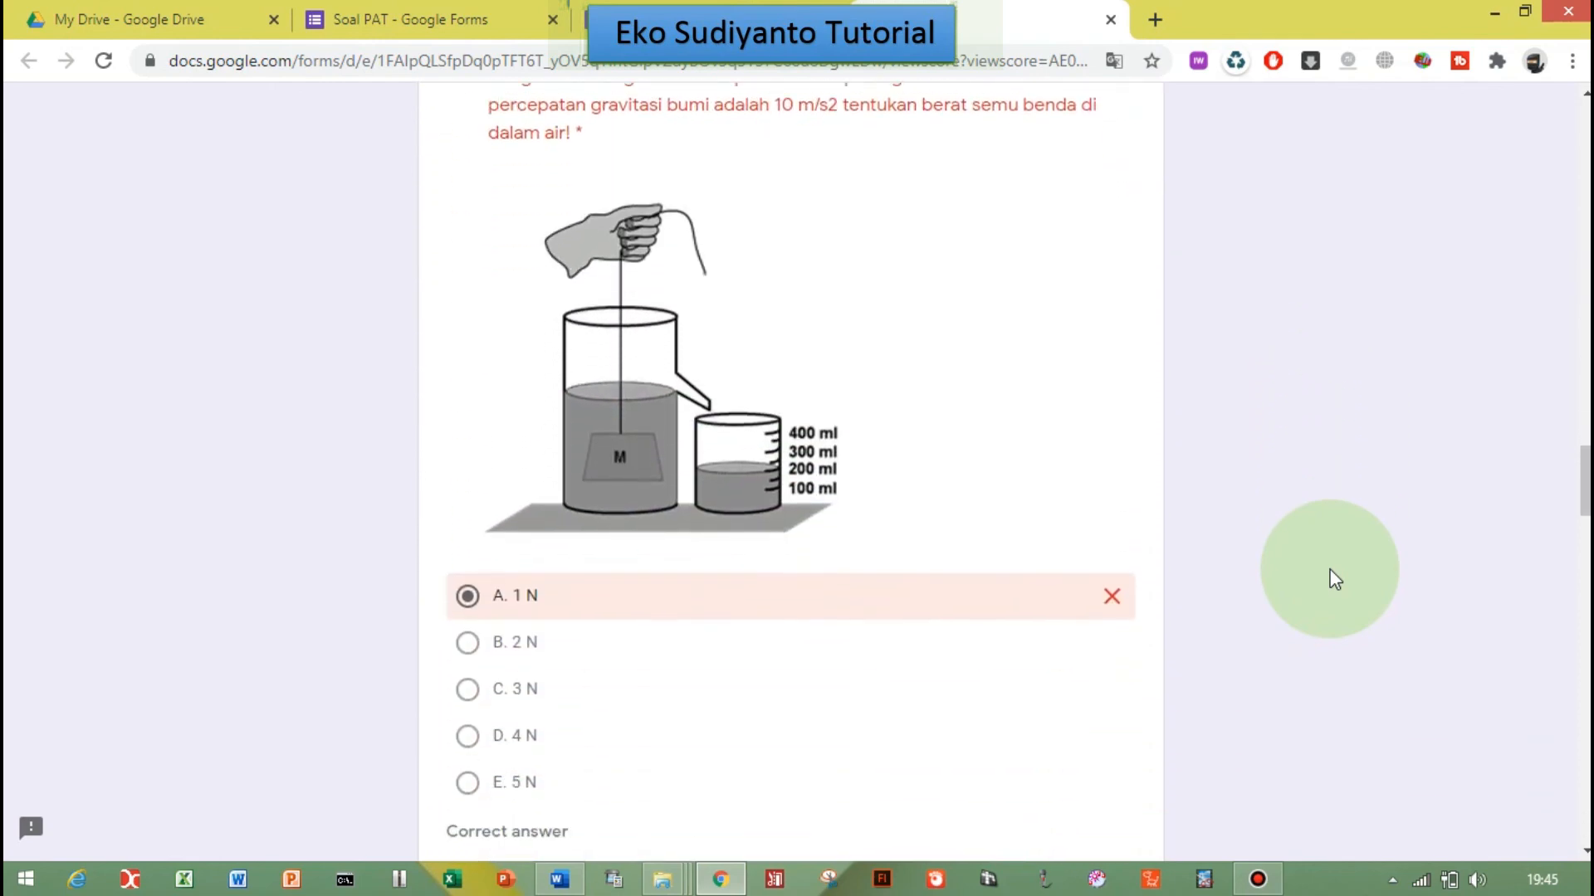
pyautogui.scroll(3, 1334, 579)
pyautogui.scroll(-1, 1334, 578)
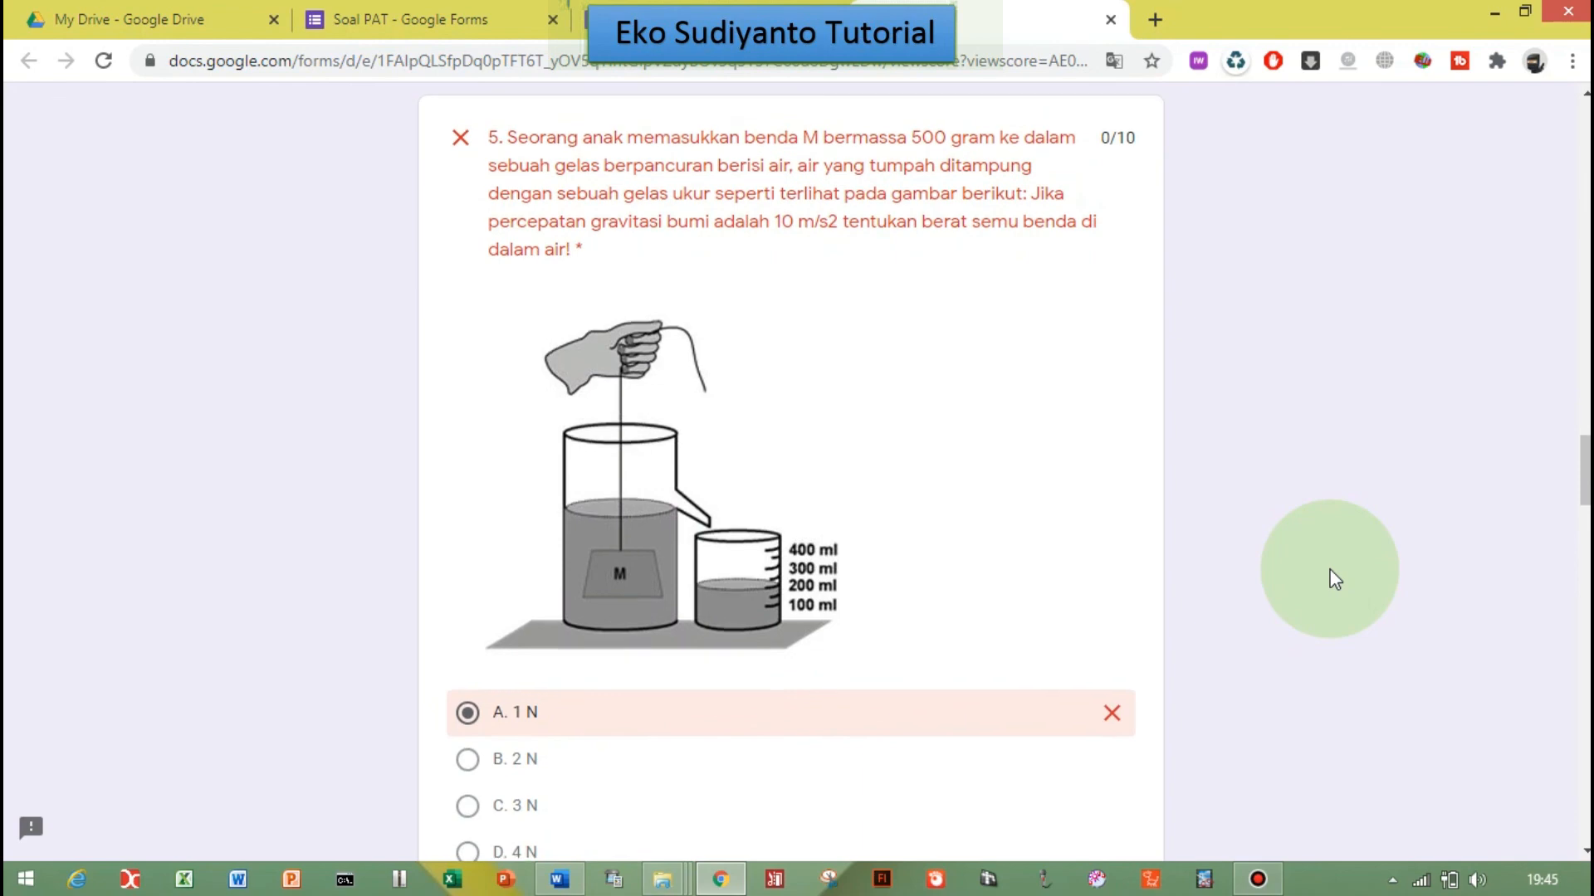
pyautogui.scroll(-10, 1334, 579)
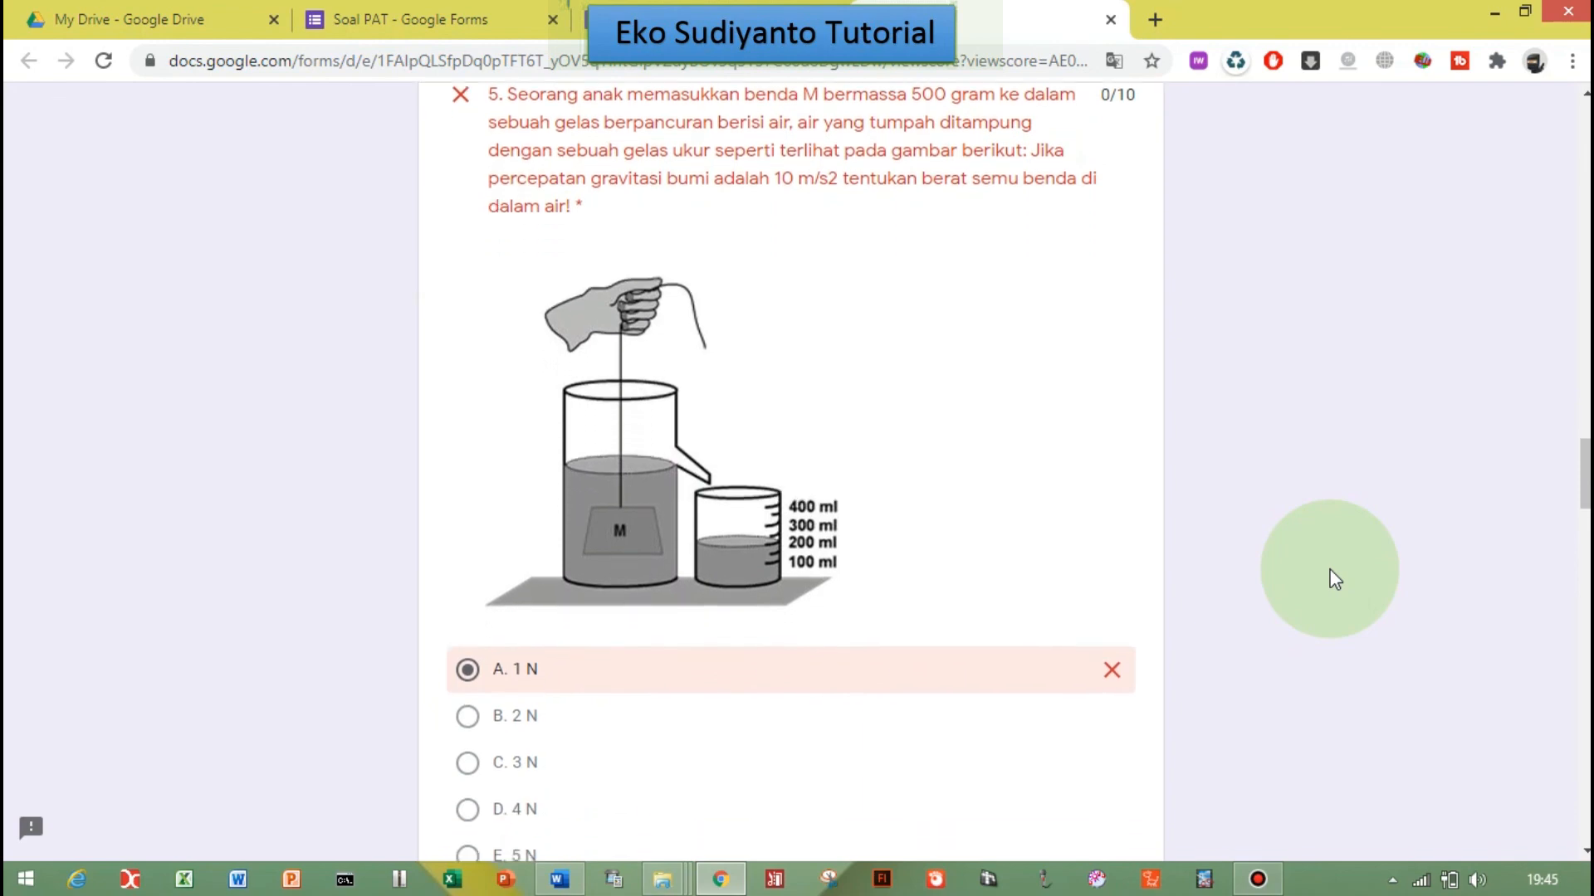
pyautogui.scroll(-3, 1334, 578)
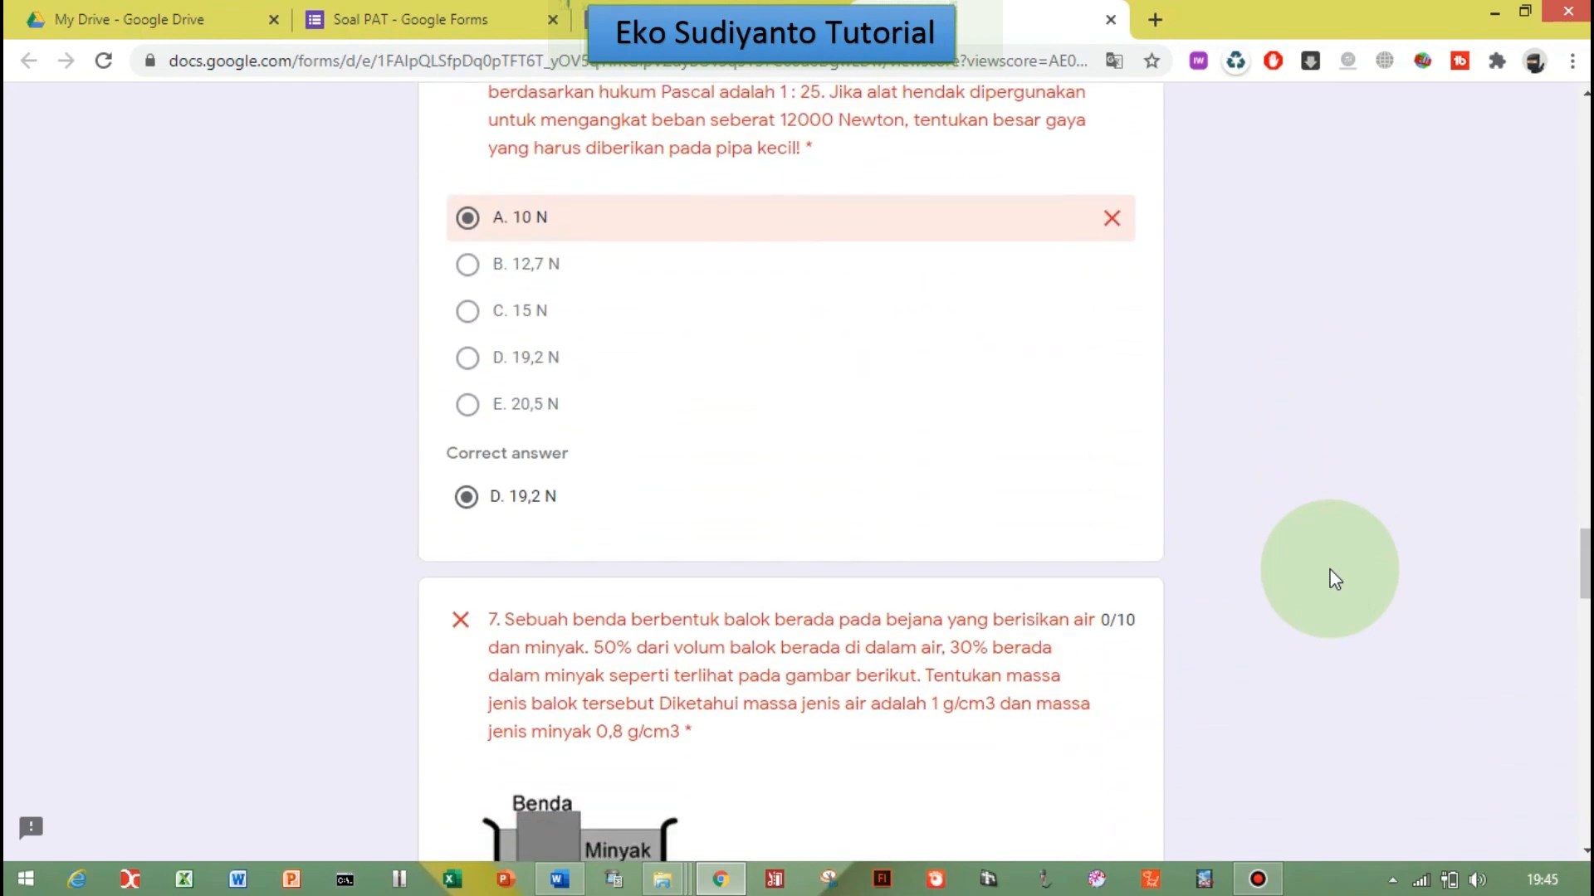
pyautogui.scroll(-10, 1334, 579)
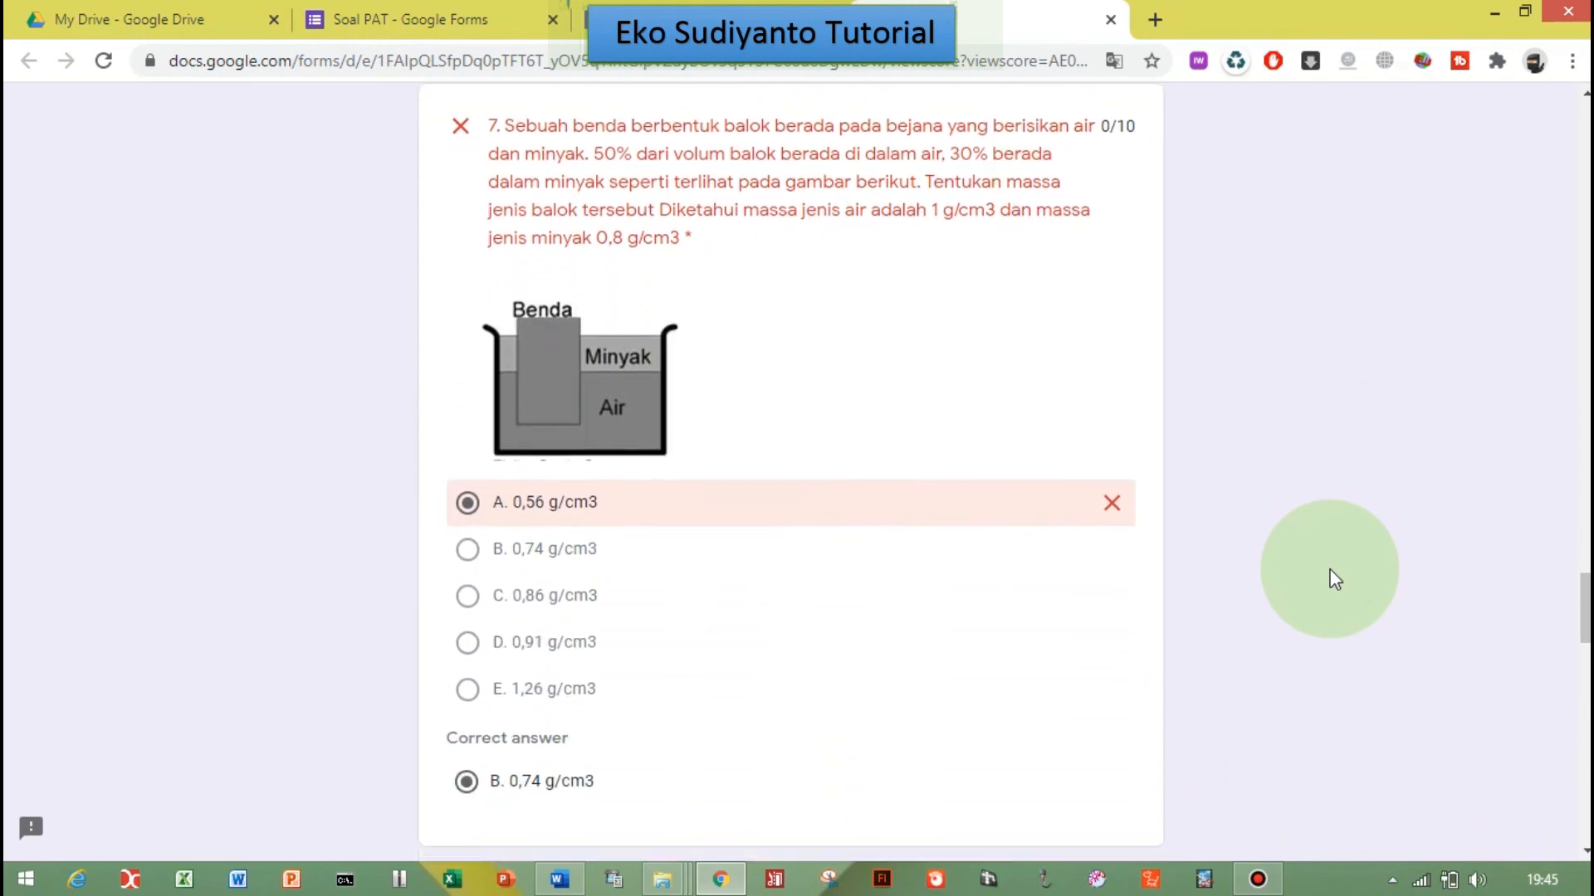
pyautogui.scroll(-4, 1334, 579)
pyautogui.scroll(-8, 1334, 578)
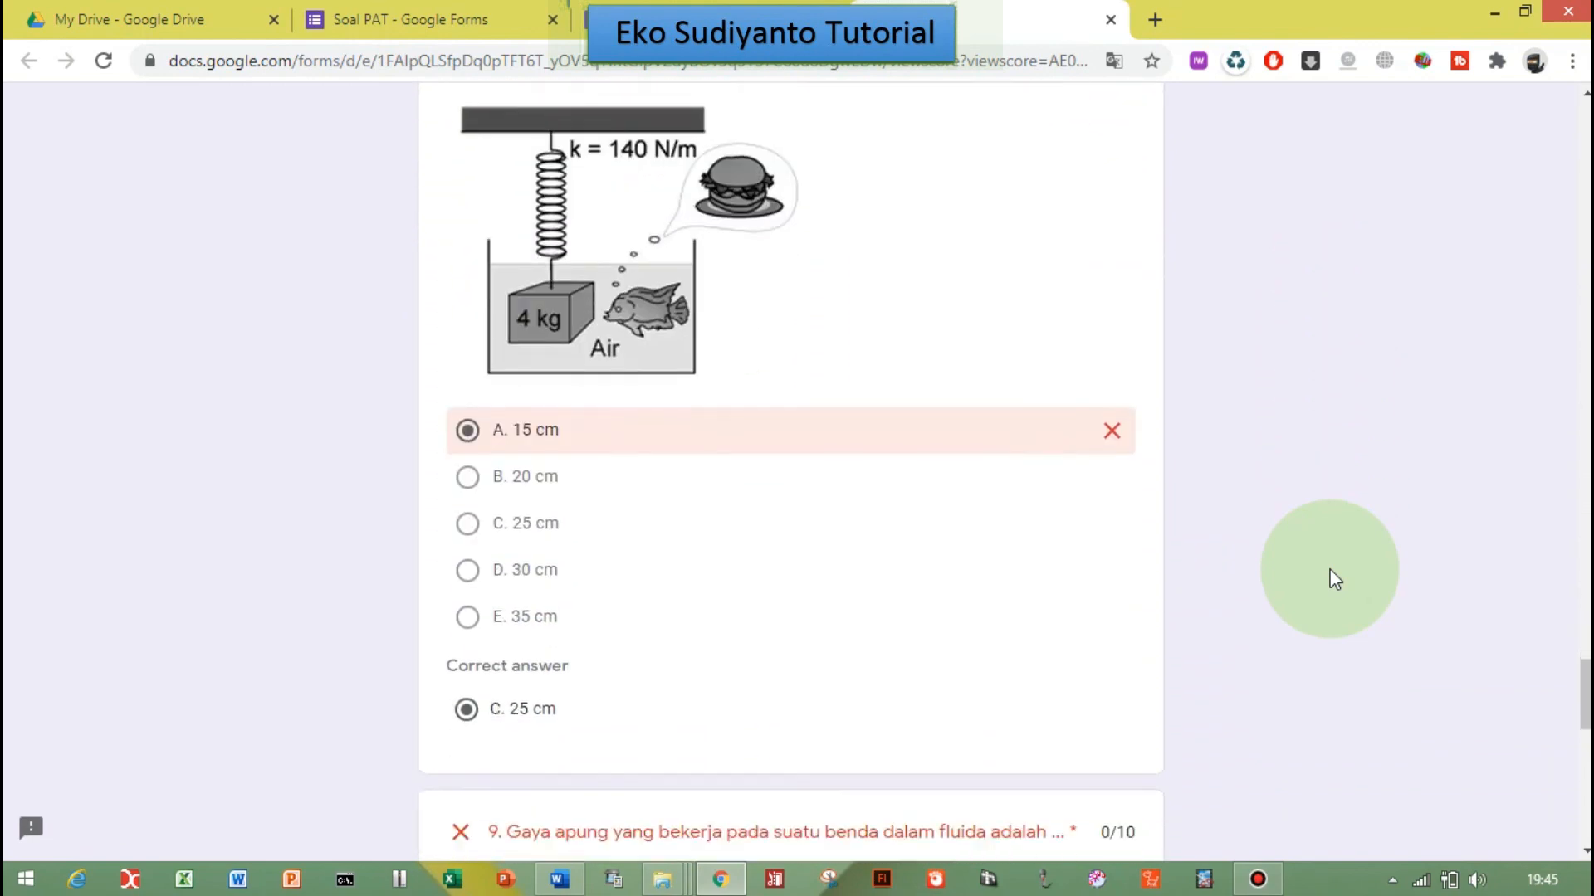
pyautogui.scroll(-3, 1333, 578)
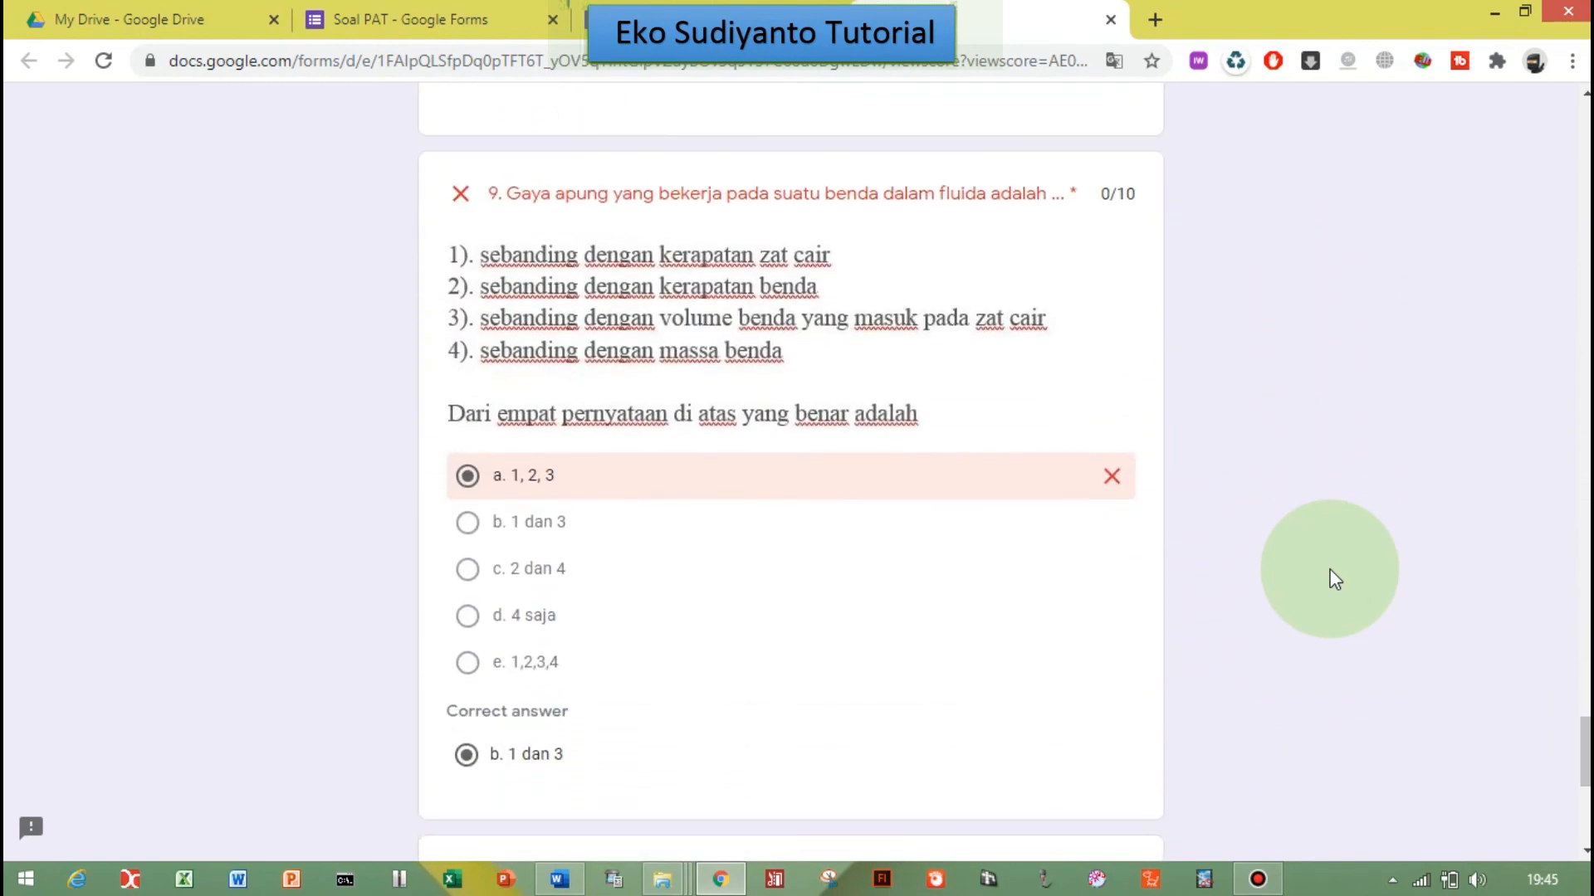
pyautogui.scroll(-7, 1334, 578)
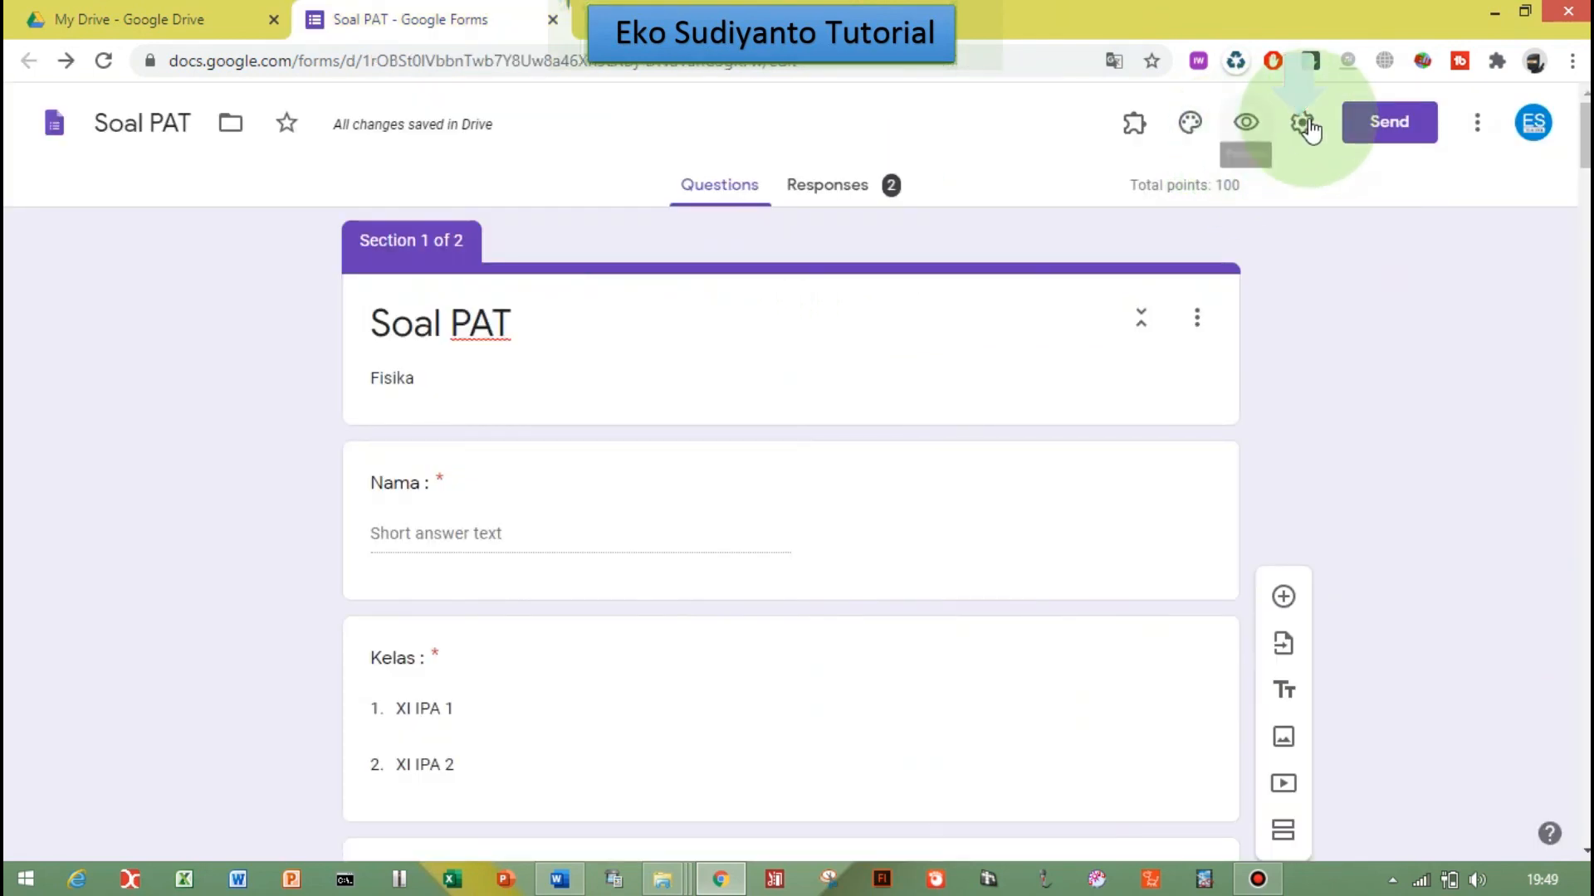
# Step: Uncheck Missed questions and Correct answers in the Quizzes settings and save
pyautogui.click(1305, 122)
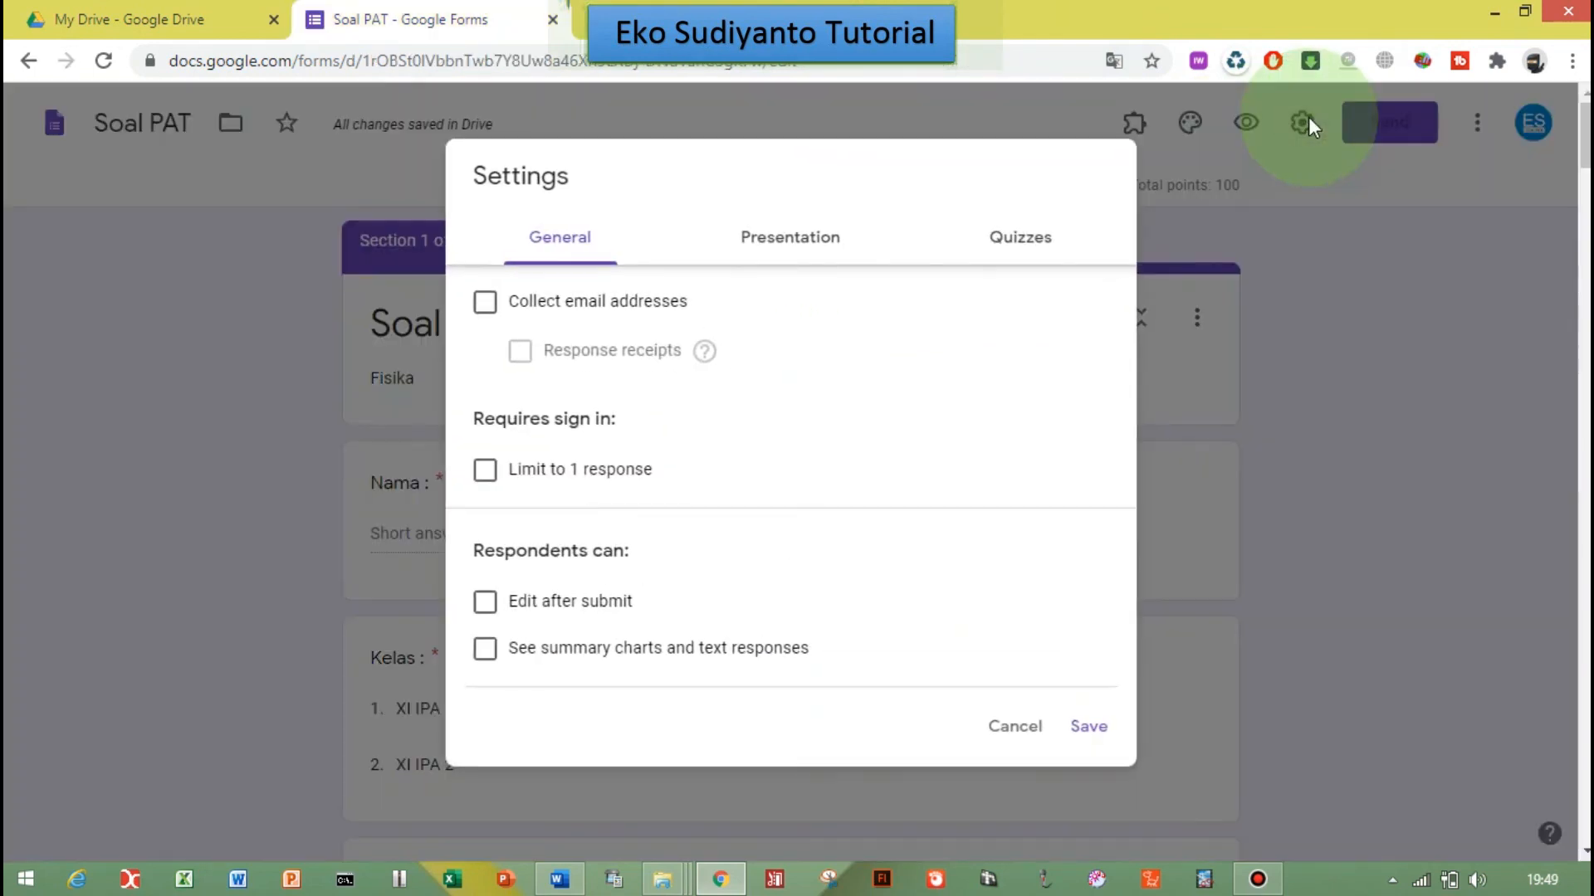
pyautogui.click(1005, 243)
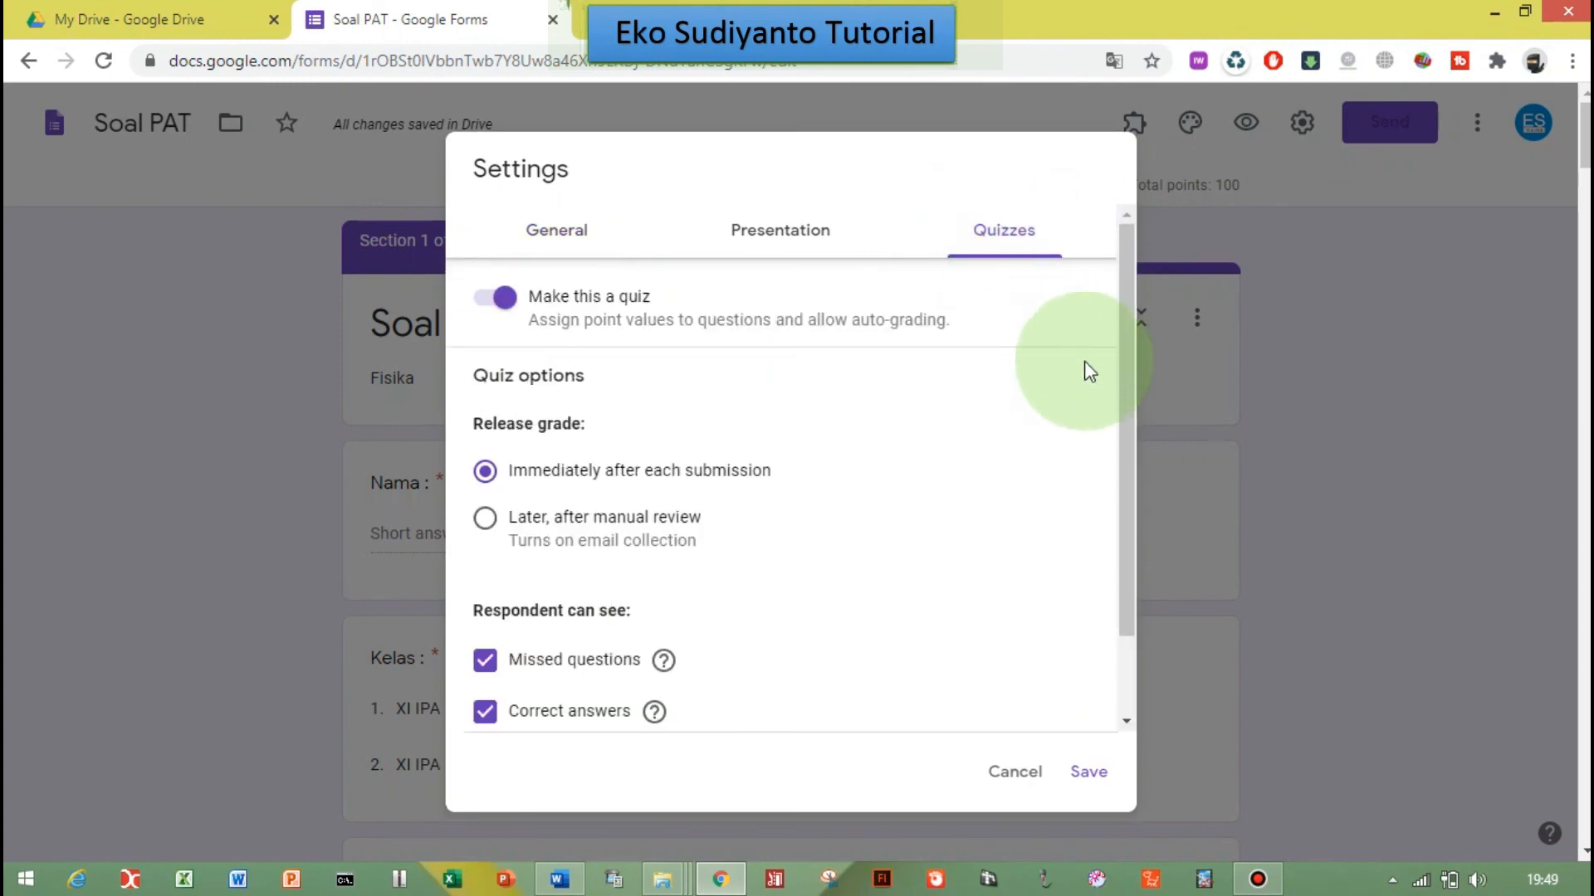
pyautogui.moveTo(1124, 296); pyautogui.dragTo(1119, 468)
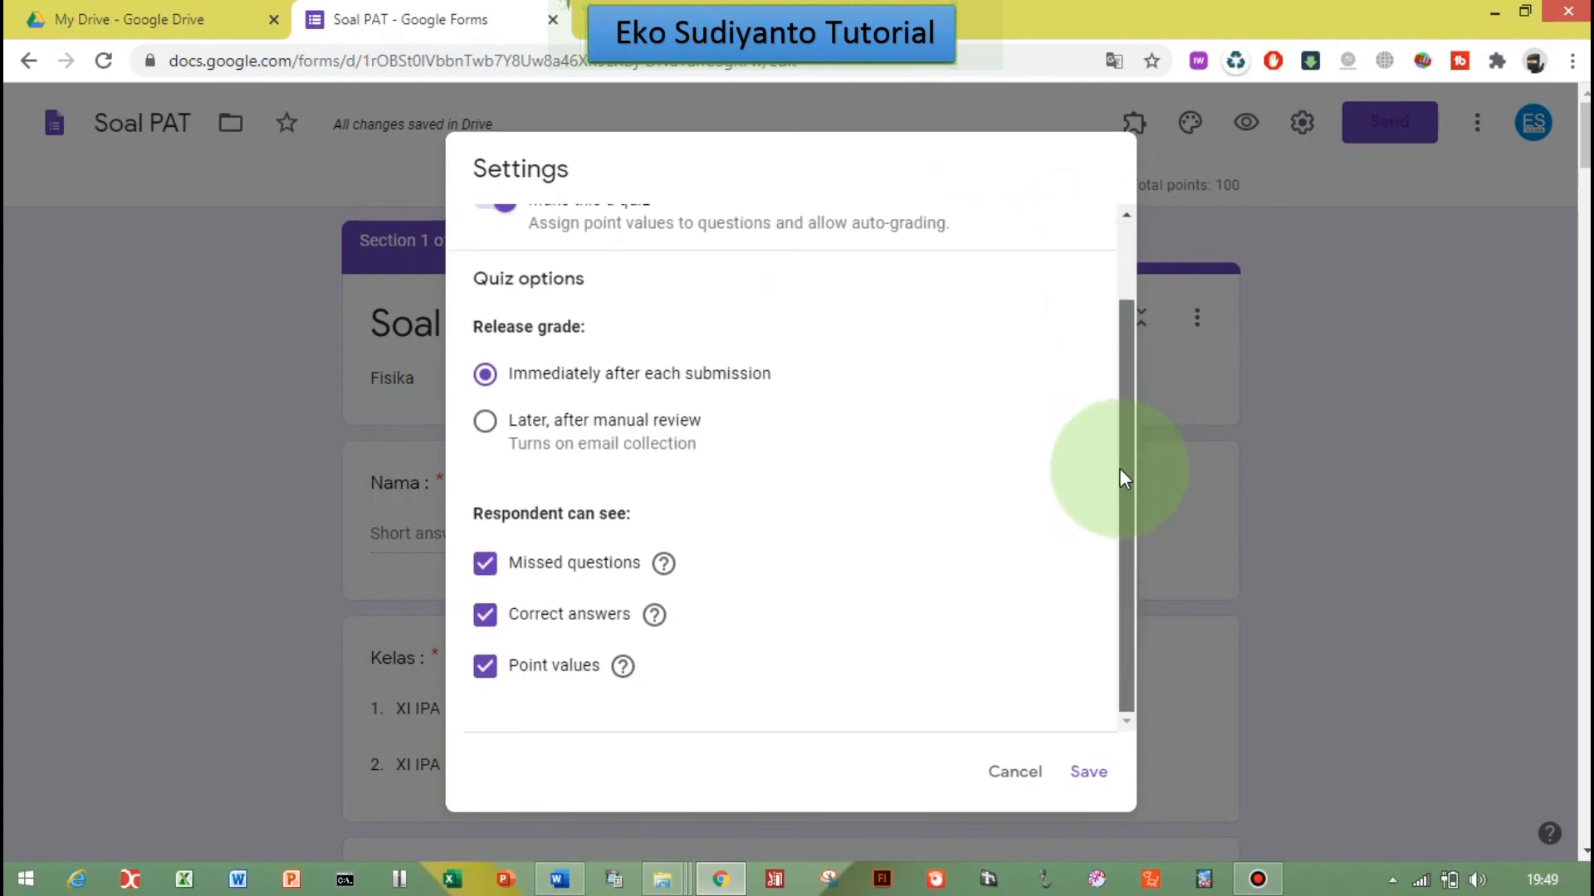
pyautogui.click(484, 565)
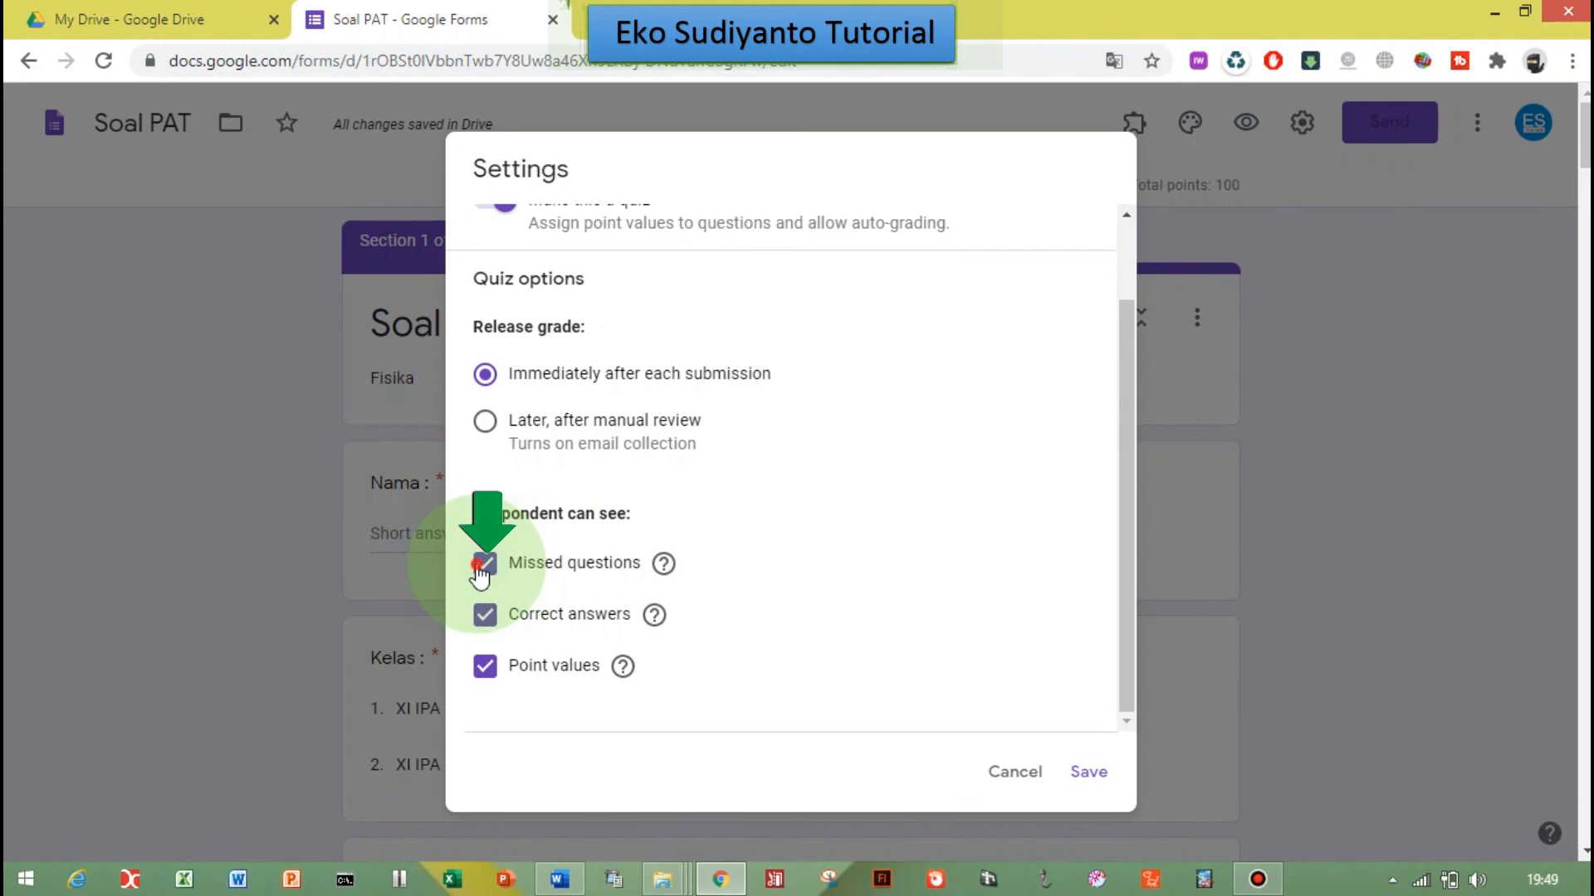
pyautogui.click(487, 617)
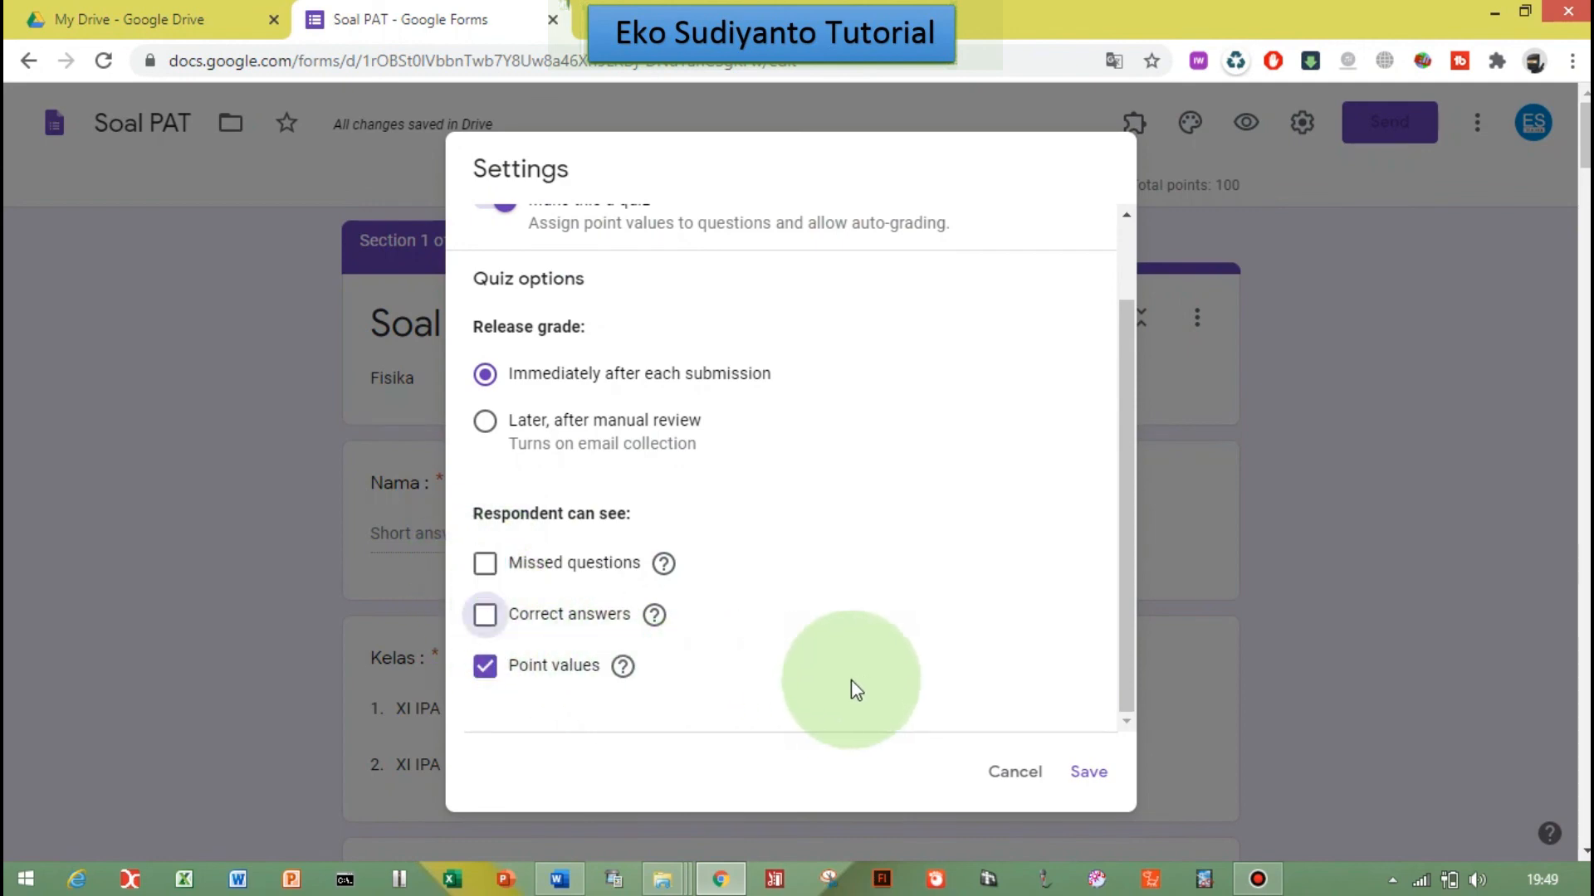
pyautogui.click(1087, 776)
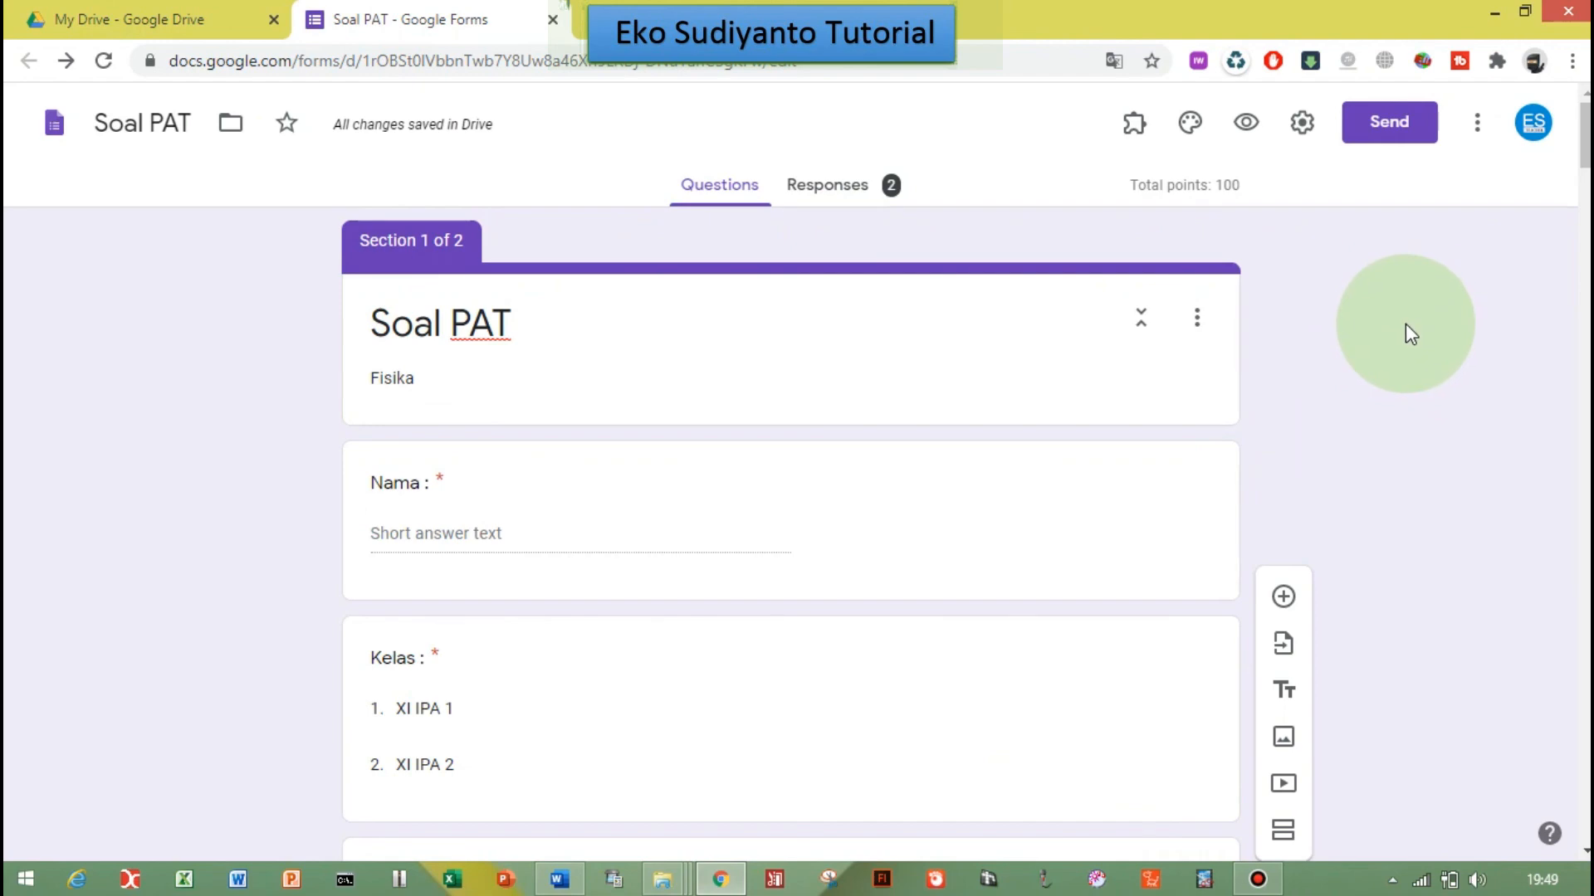
# Step: Preview the quiz, start another test response, and review the 20/100 score page with per-question points
pyautogui.scroll(-10, 1411, 334)
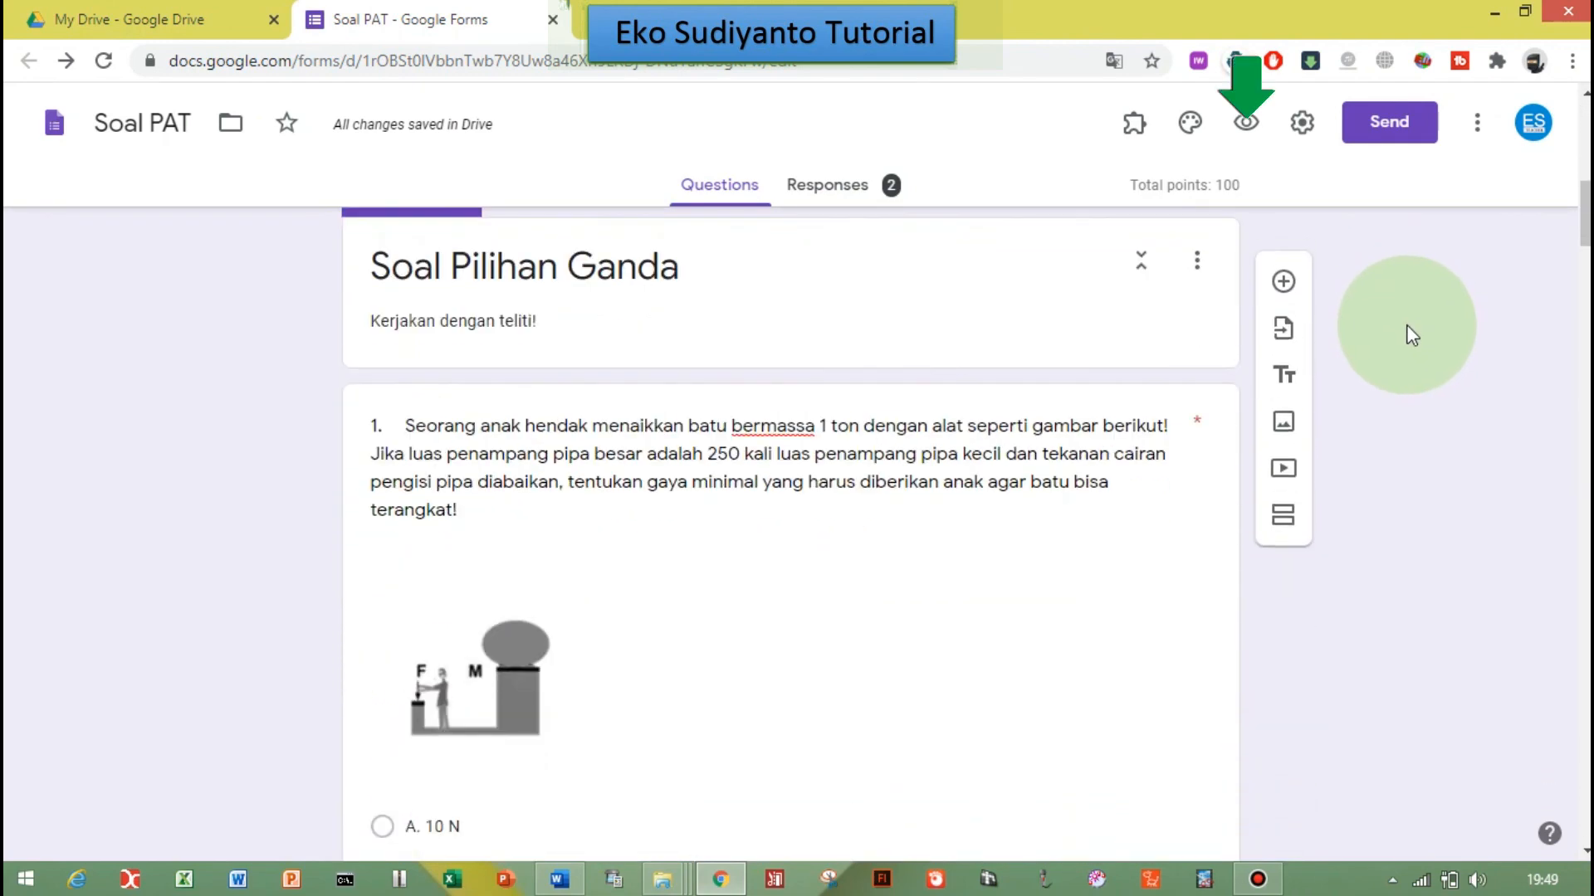
pyautogui.click(1246, 123)
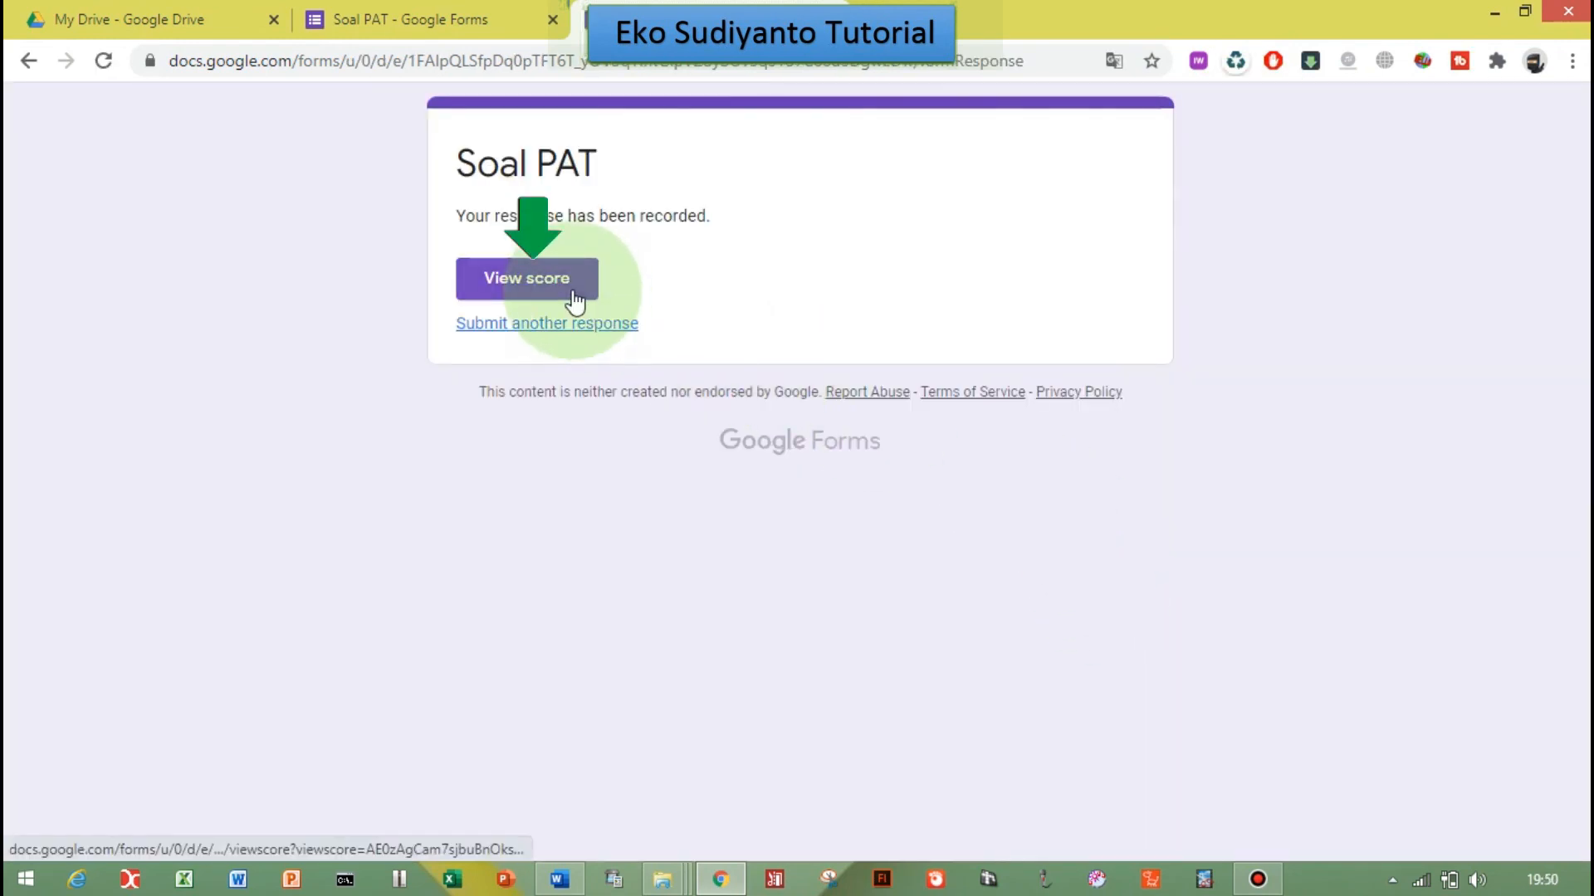
pyautogui.click(573, 314)
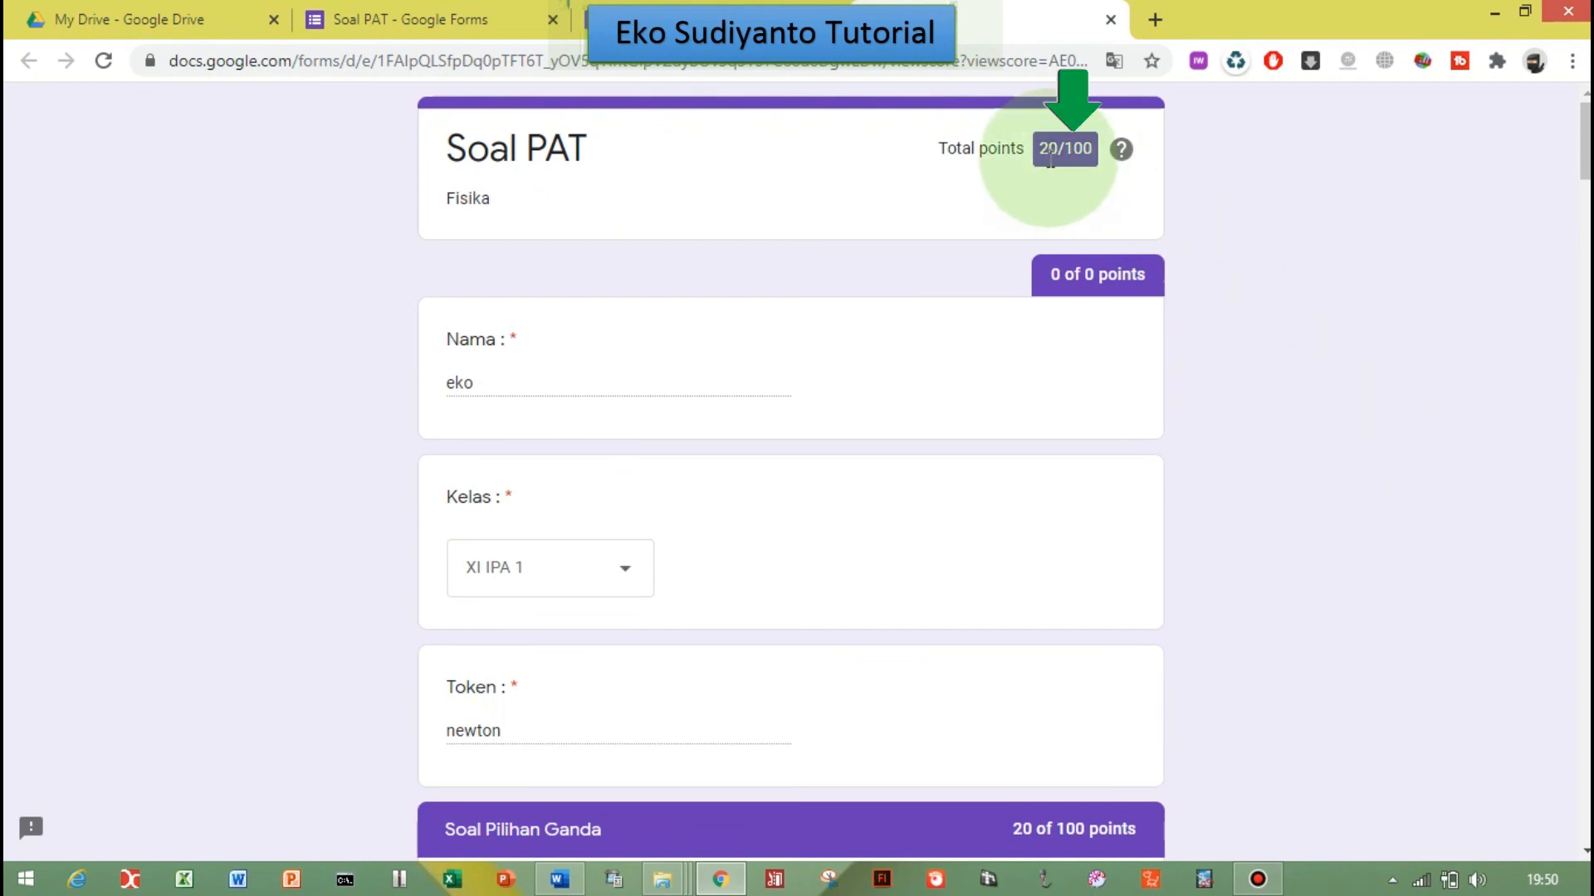
pyautogui.scroll(-7, 1278, 491)
pyautogui.scroll(-8, 1278, 491)
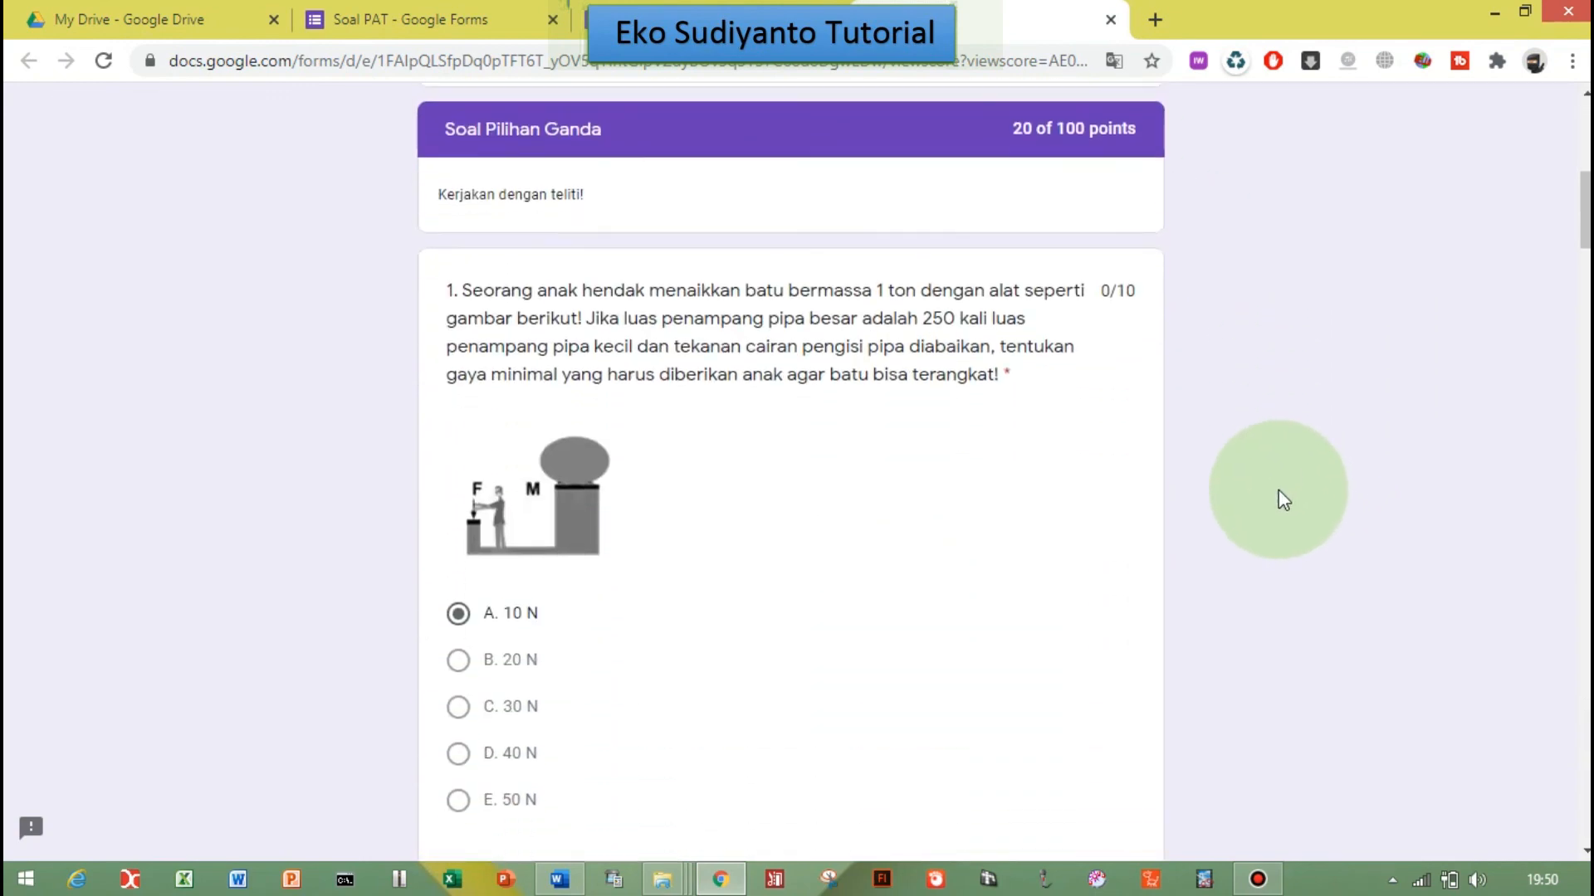
pyautogui.scroll(-2, 1278, 488)
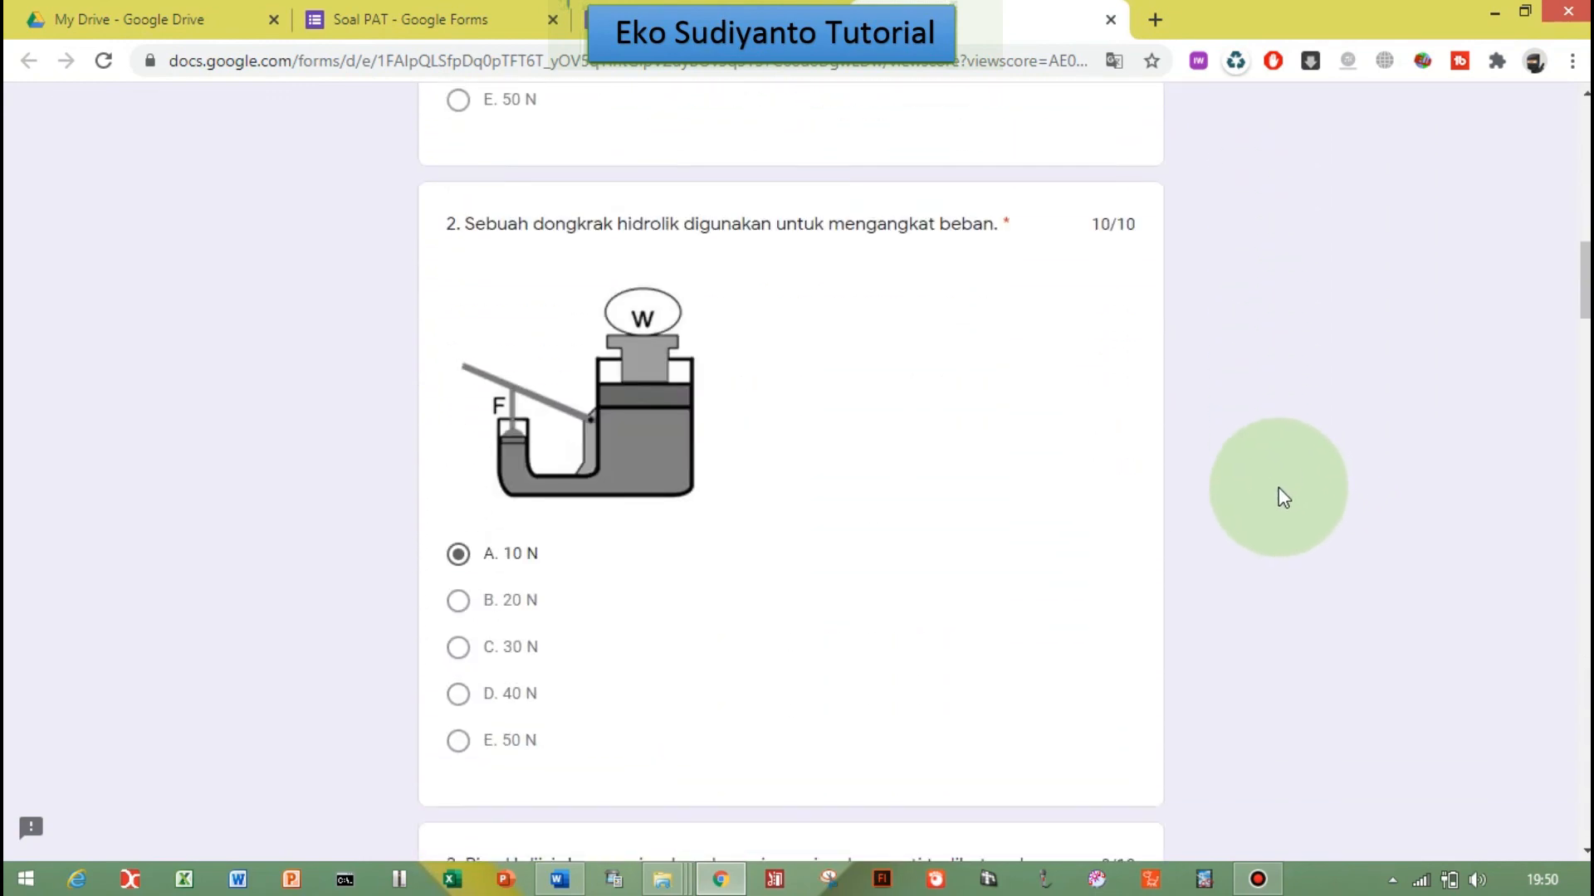
pyautogui.scroll(17, 1278, 486)
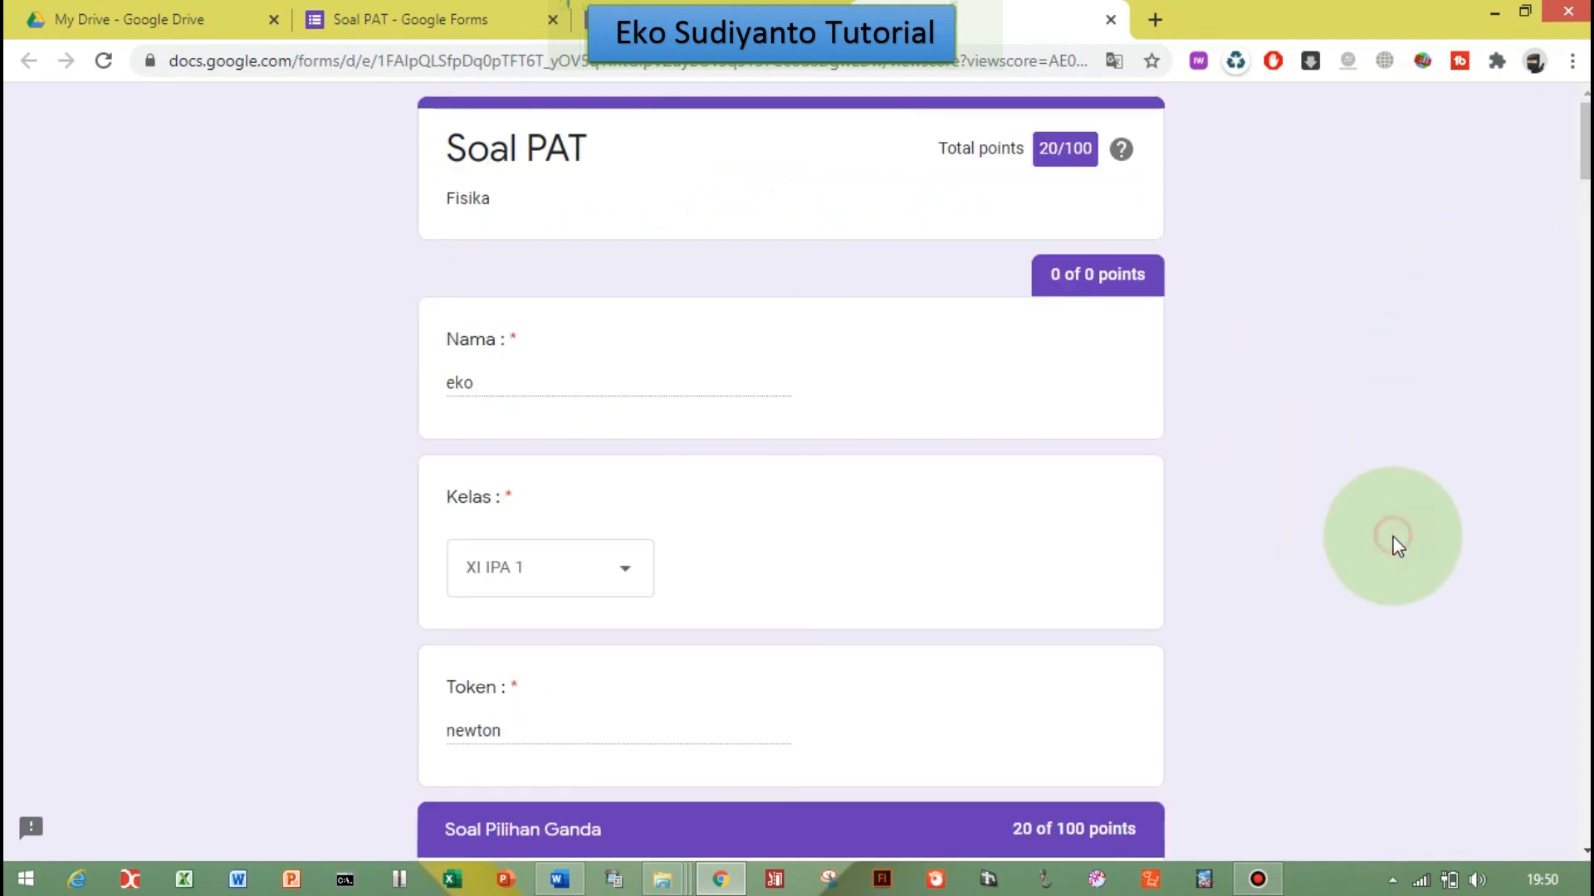
# Step: Close the preview, then uncheck Point values in the Quizzes settings and save
pyautogui.click(1111, 19)
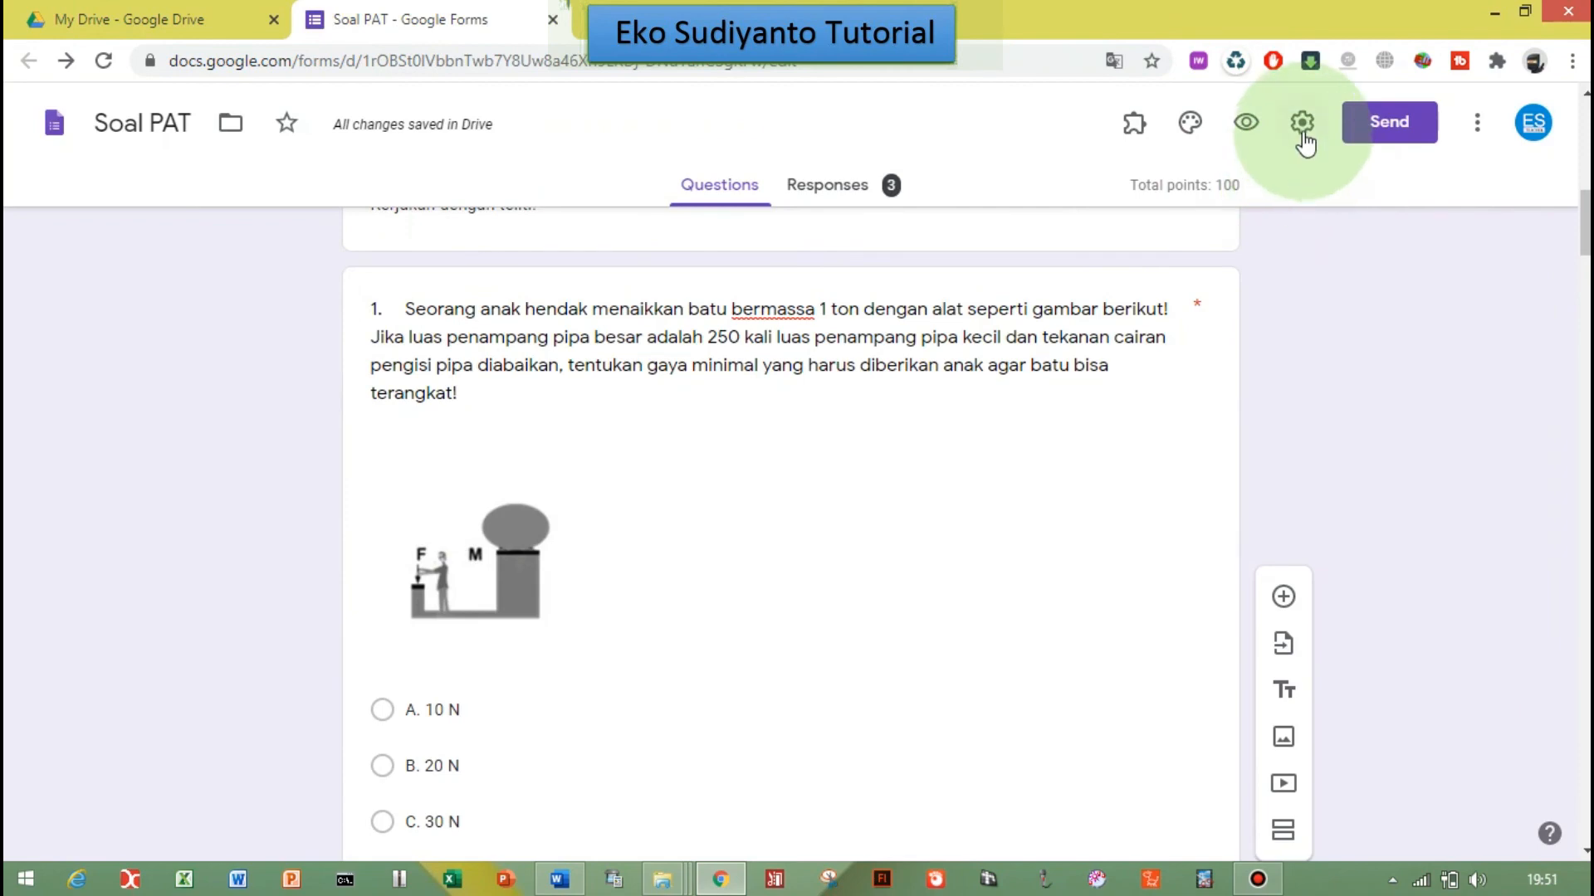
pyautogui.click(1303, 126)
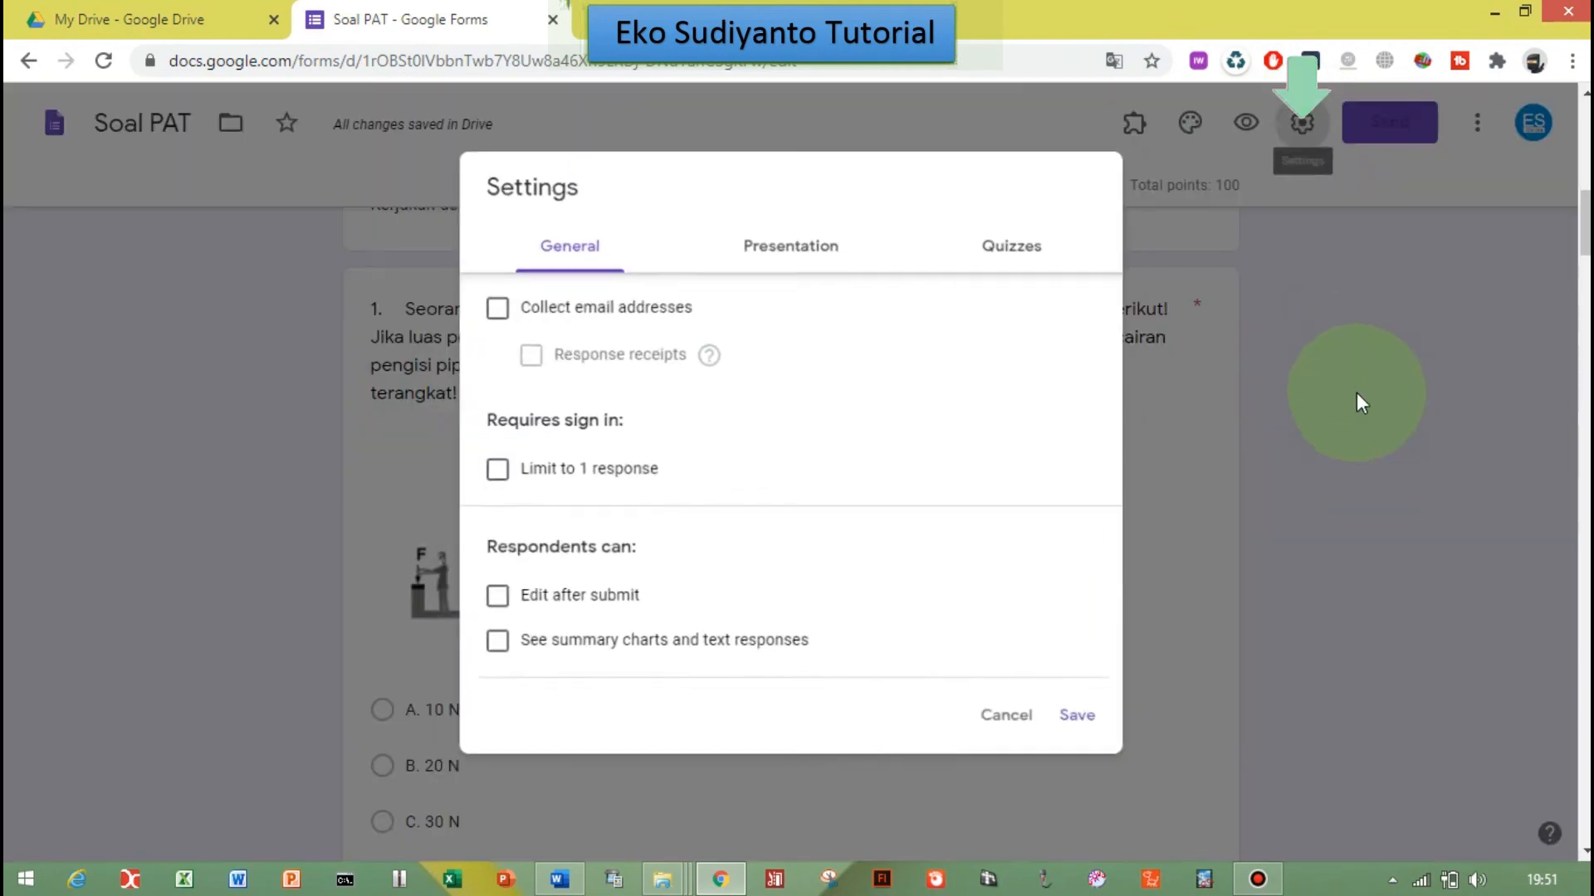
pyautogui.click(1023, 244)
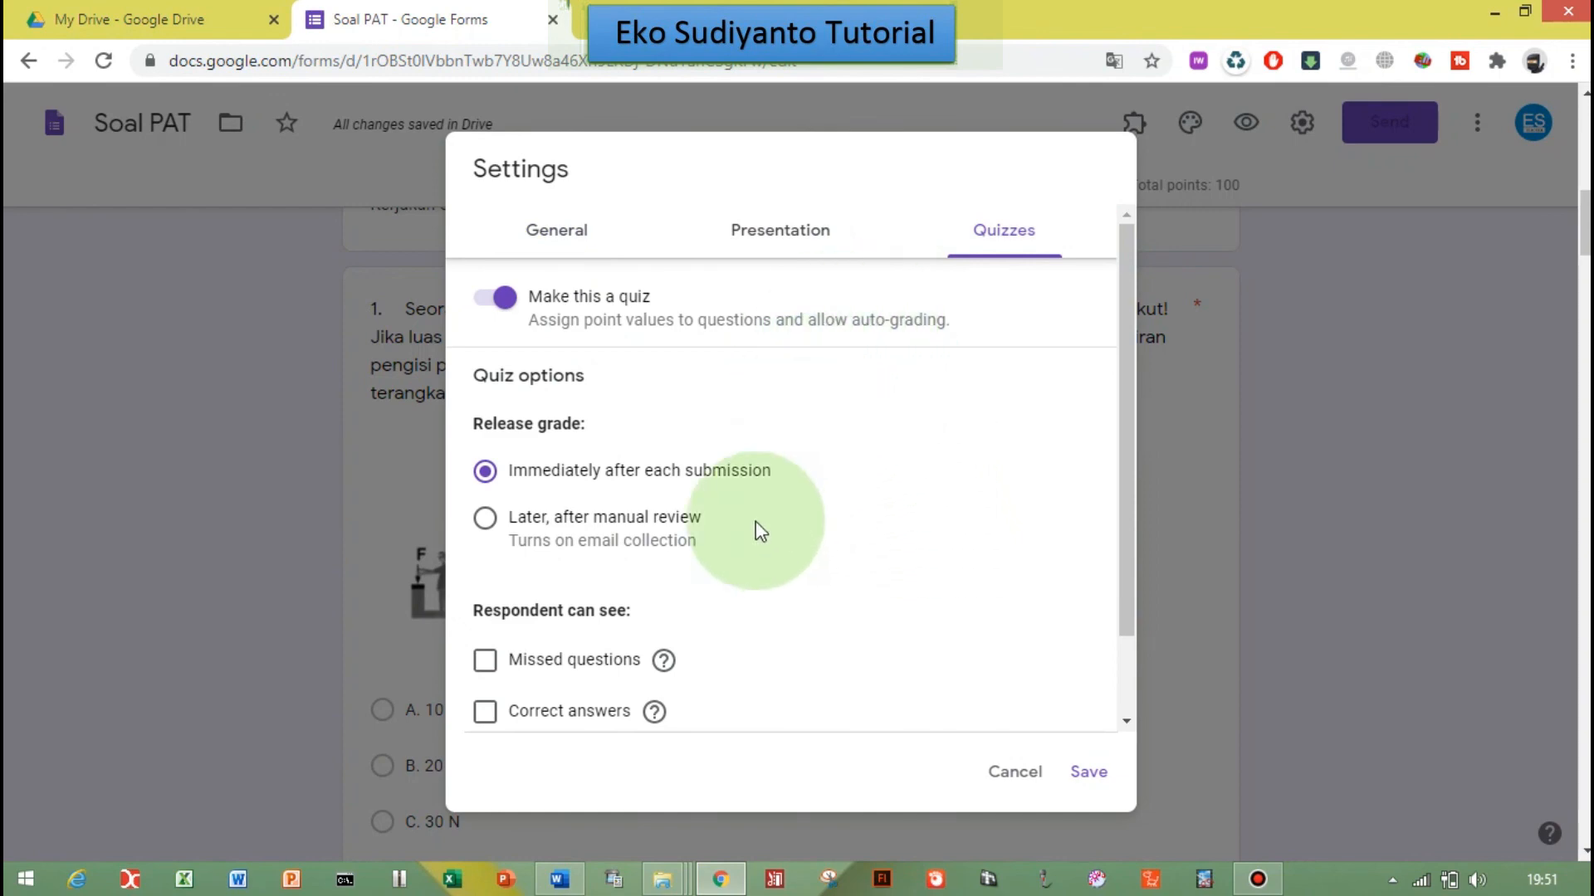
pyautogui.scroll(-2, 722, 581)
pyautogui.click(486, 667)
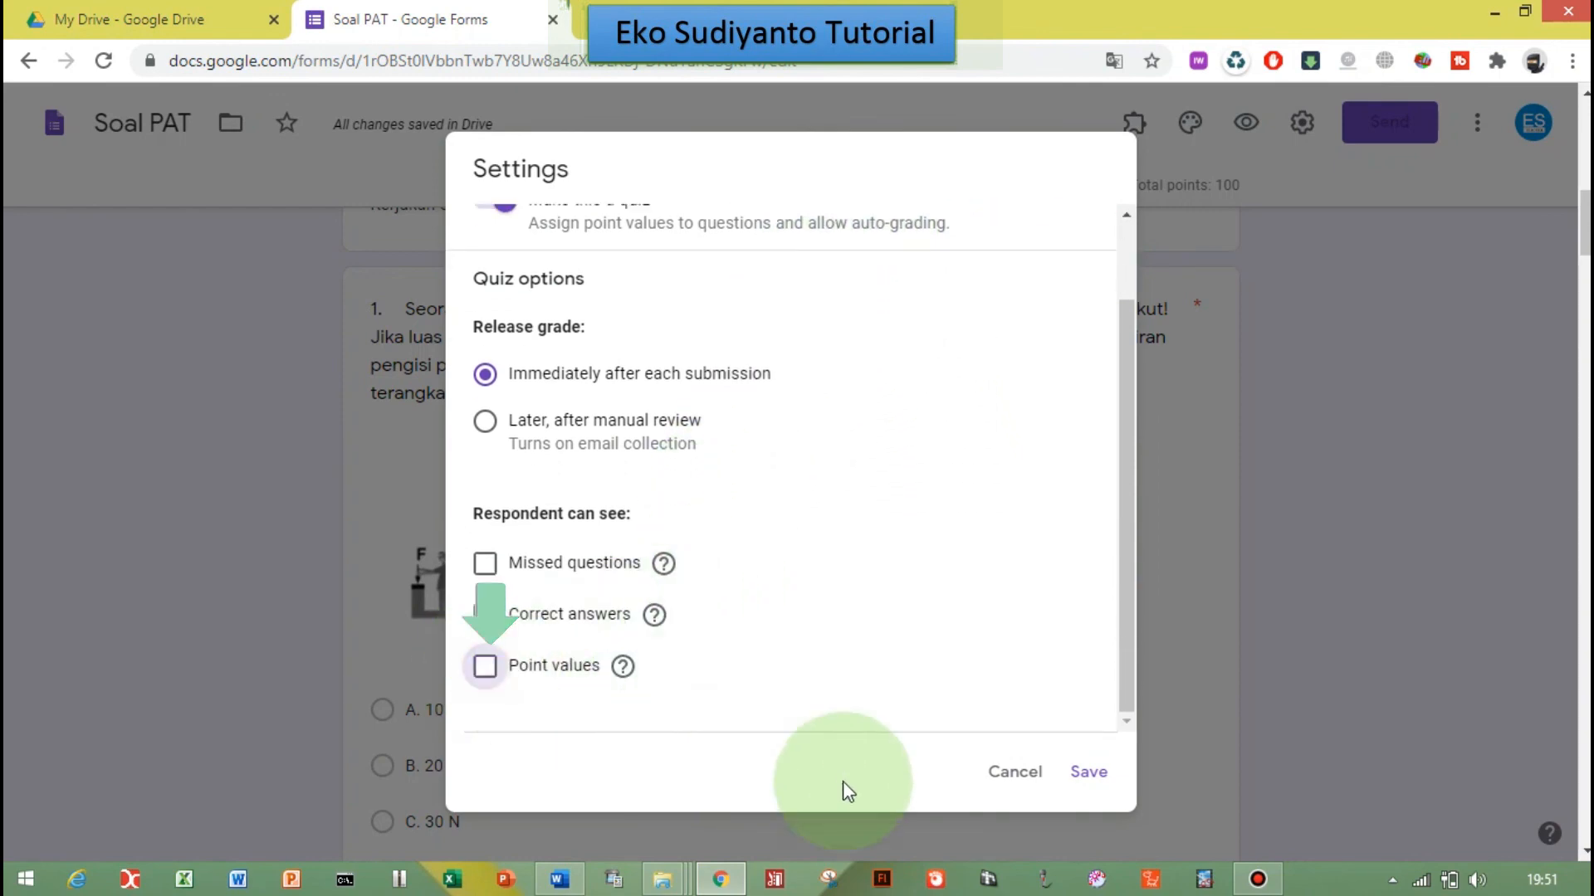
pyautogui.click(1088, 776)
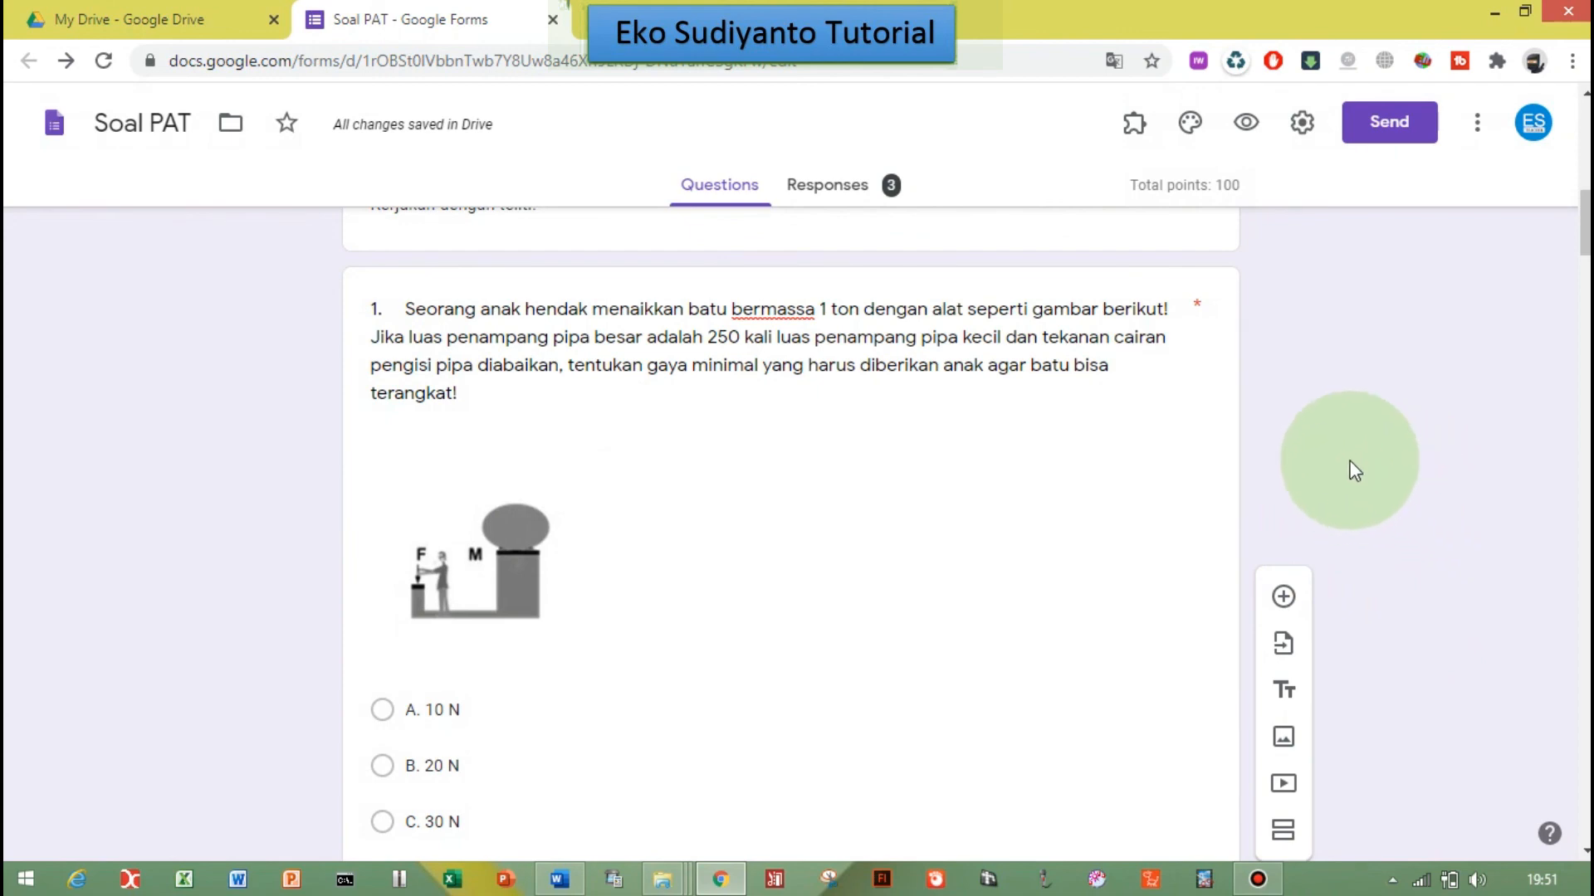
# Step: Open the new response's results and scroll through answers to question 10, with no points or correct answers shown
pyautogui.scroll(8, 1353, 456)
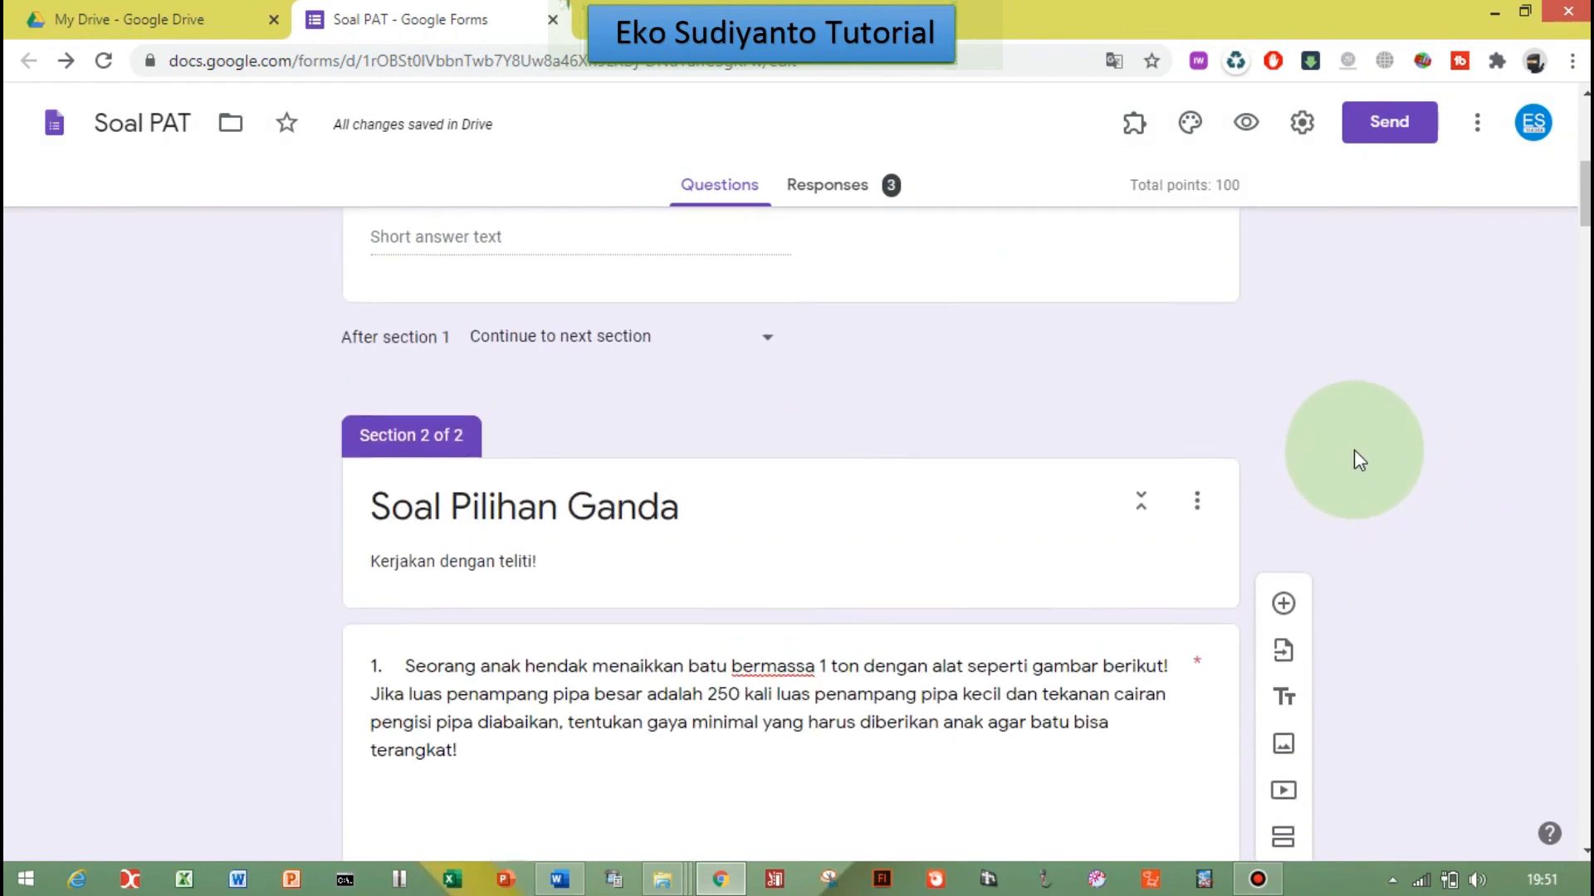
pyautogui.scroll(4, 1358, 448)
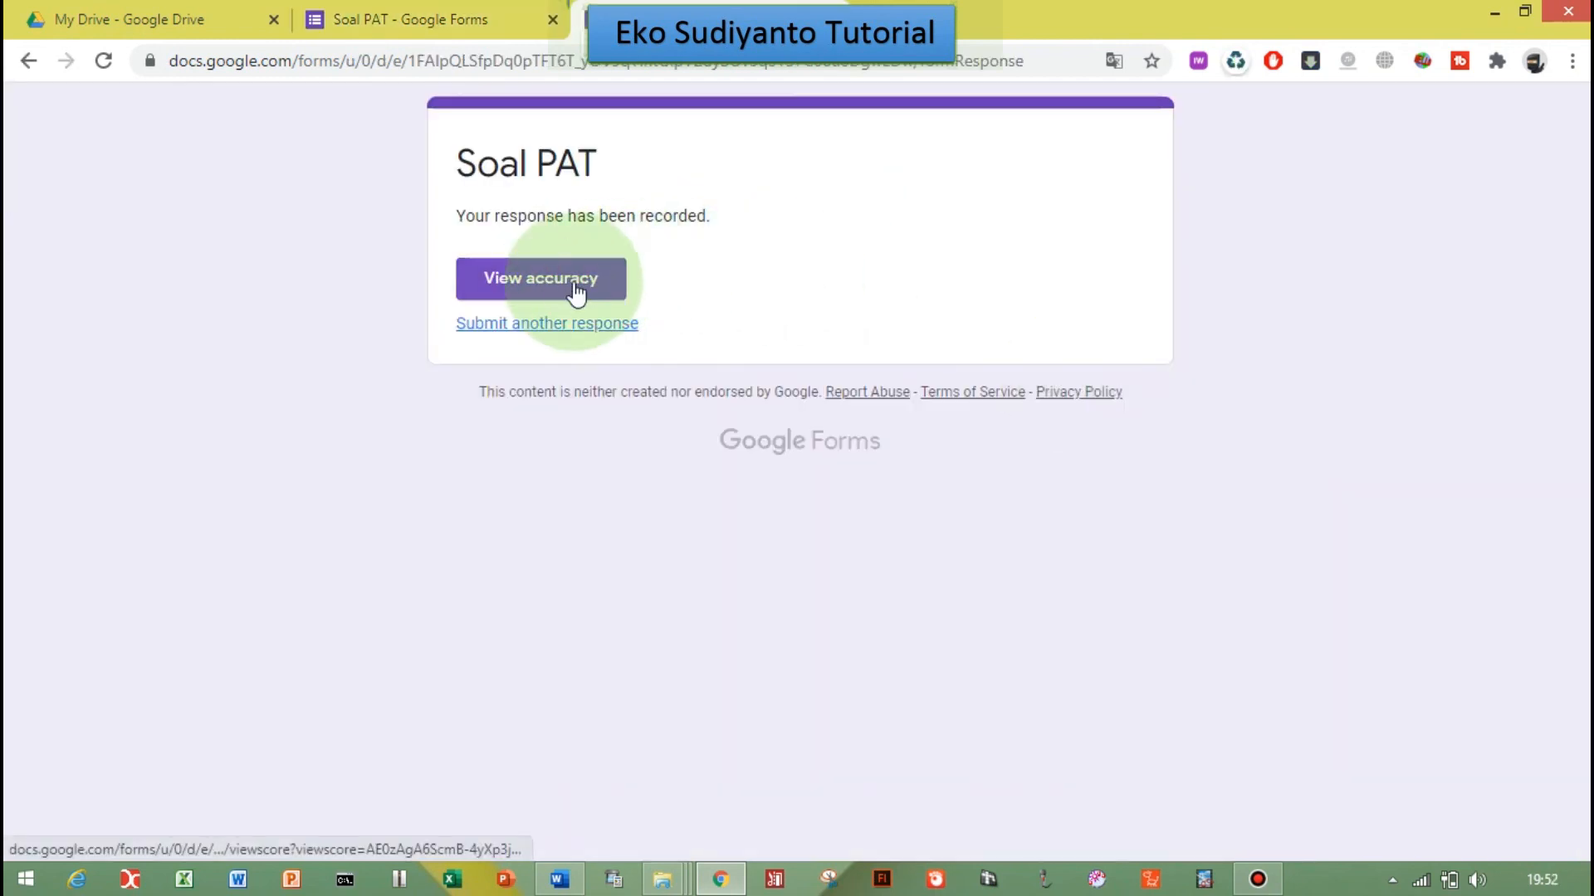
pyautogui.click(577, 289)
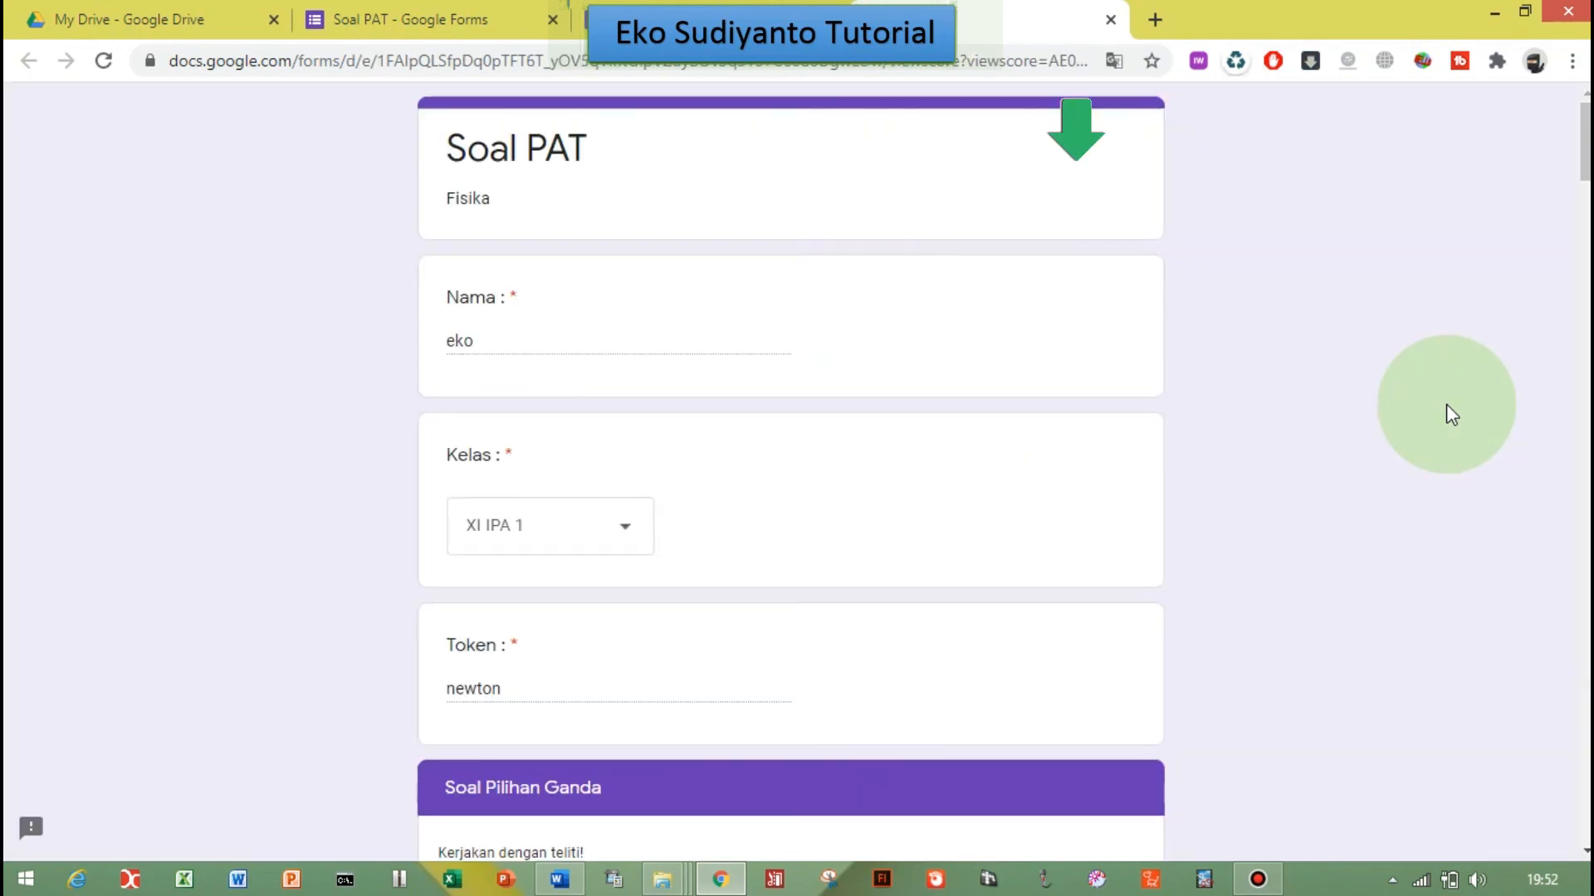
pyautogui.scroll(-5, 1419, 378)
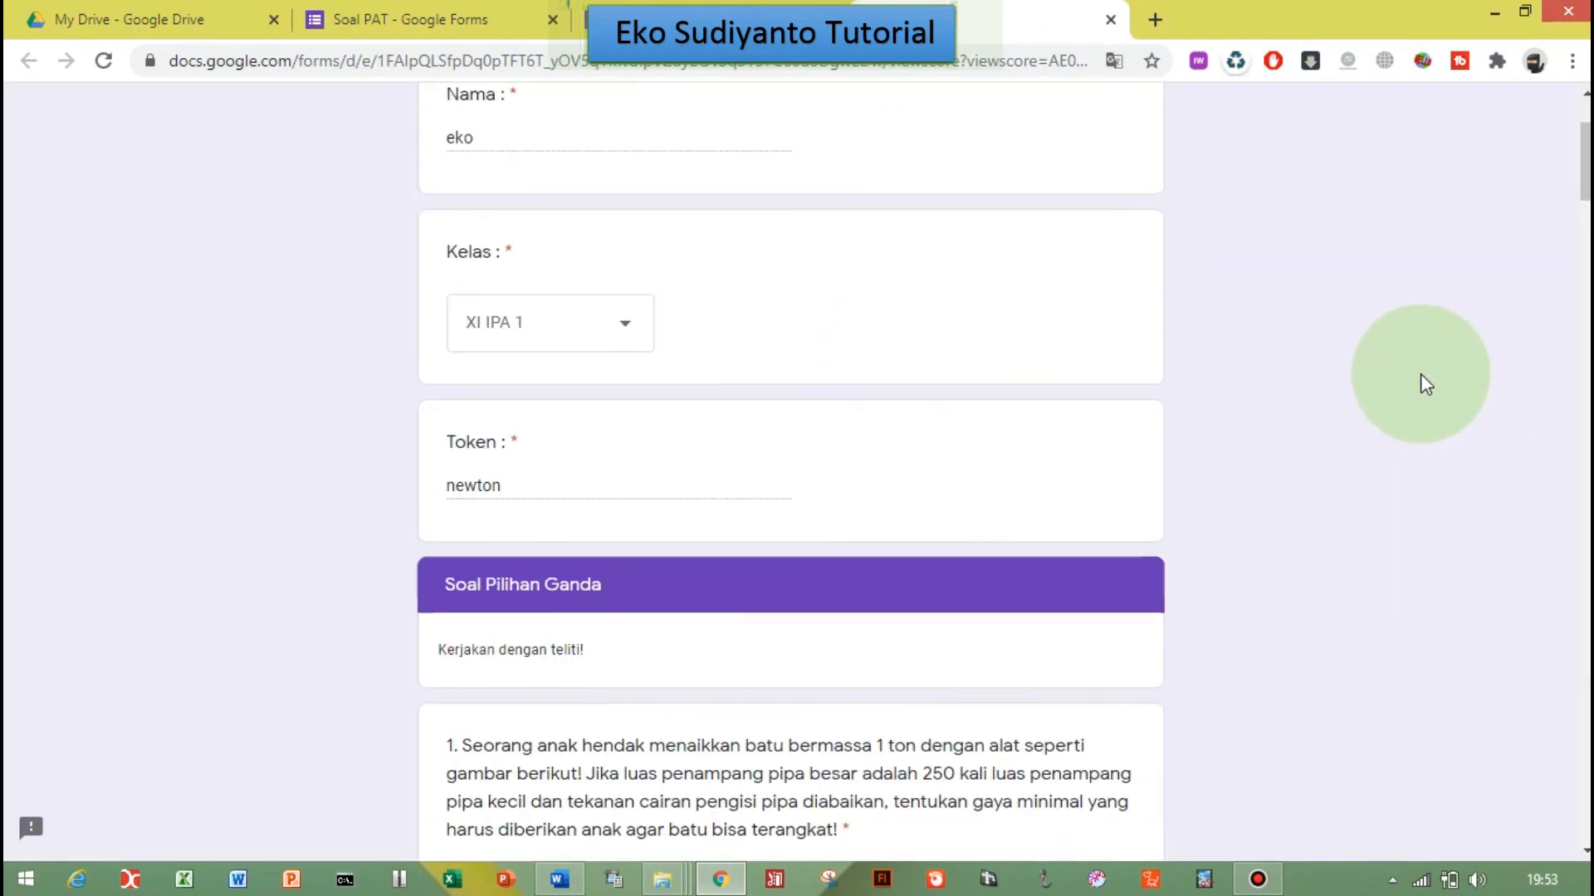
pyautogui.scroll(-10, 1422, 375)
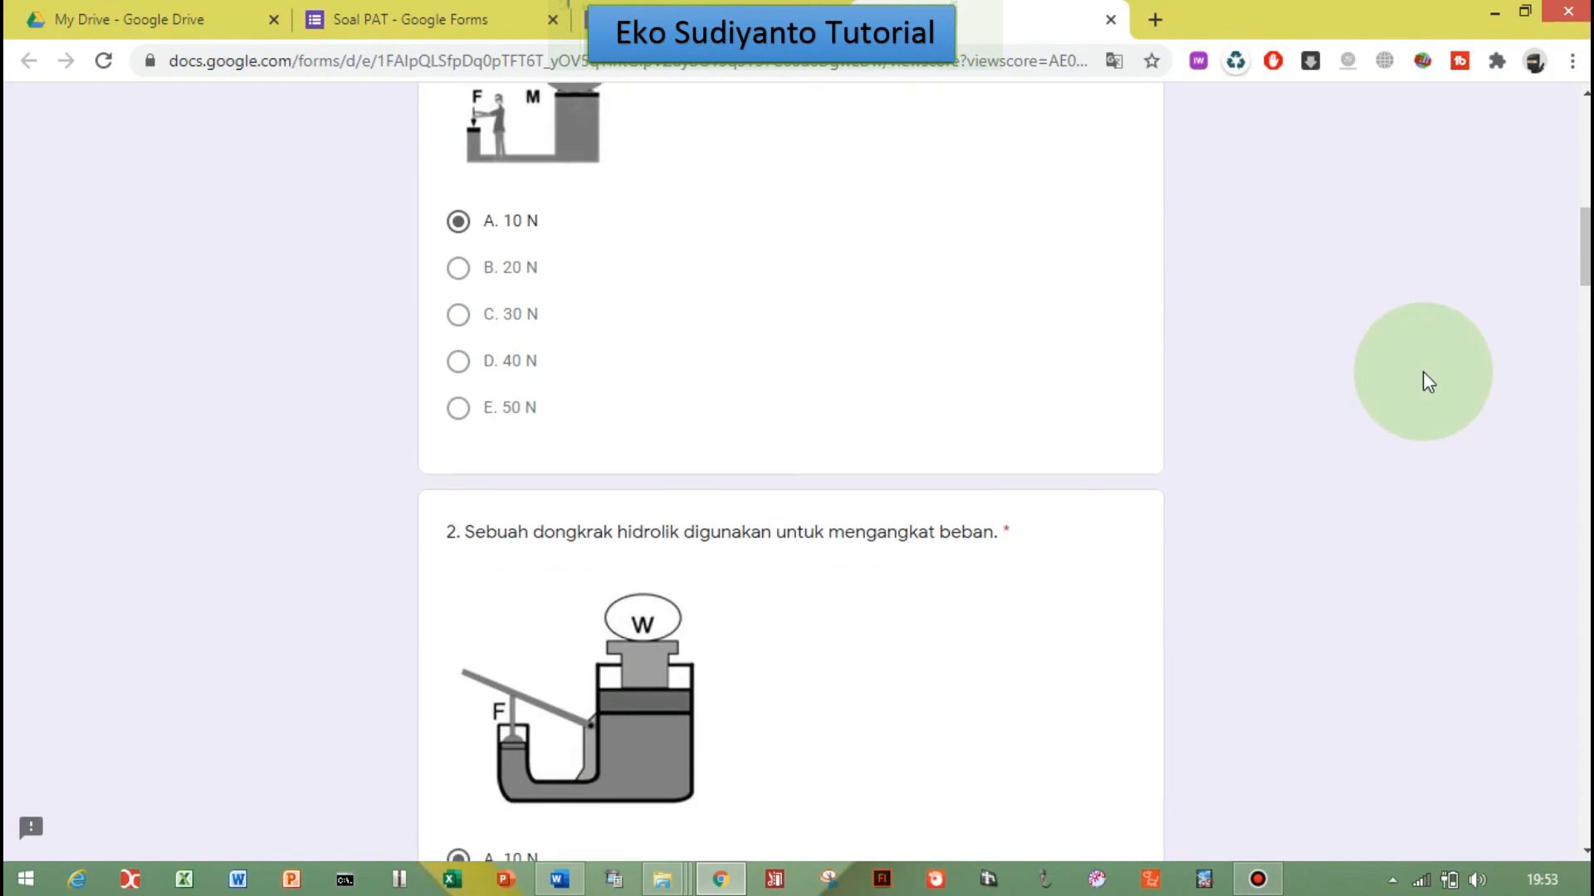
pyautogui.scroll(-15, 1427, 381)
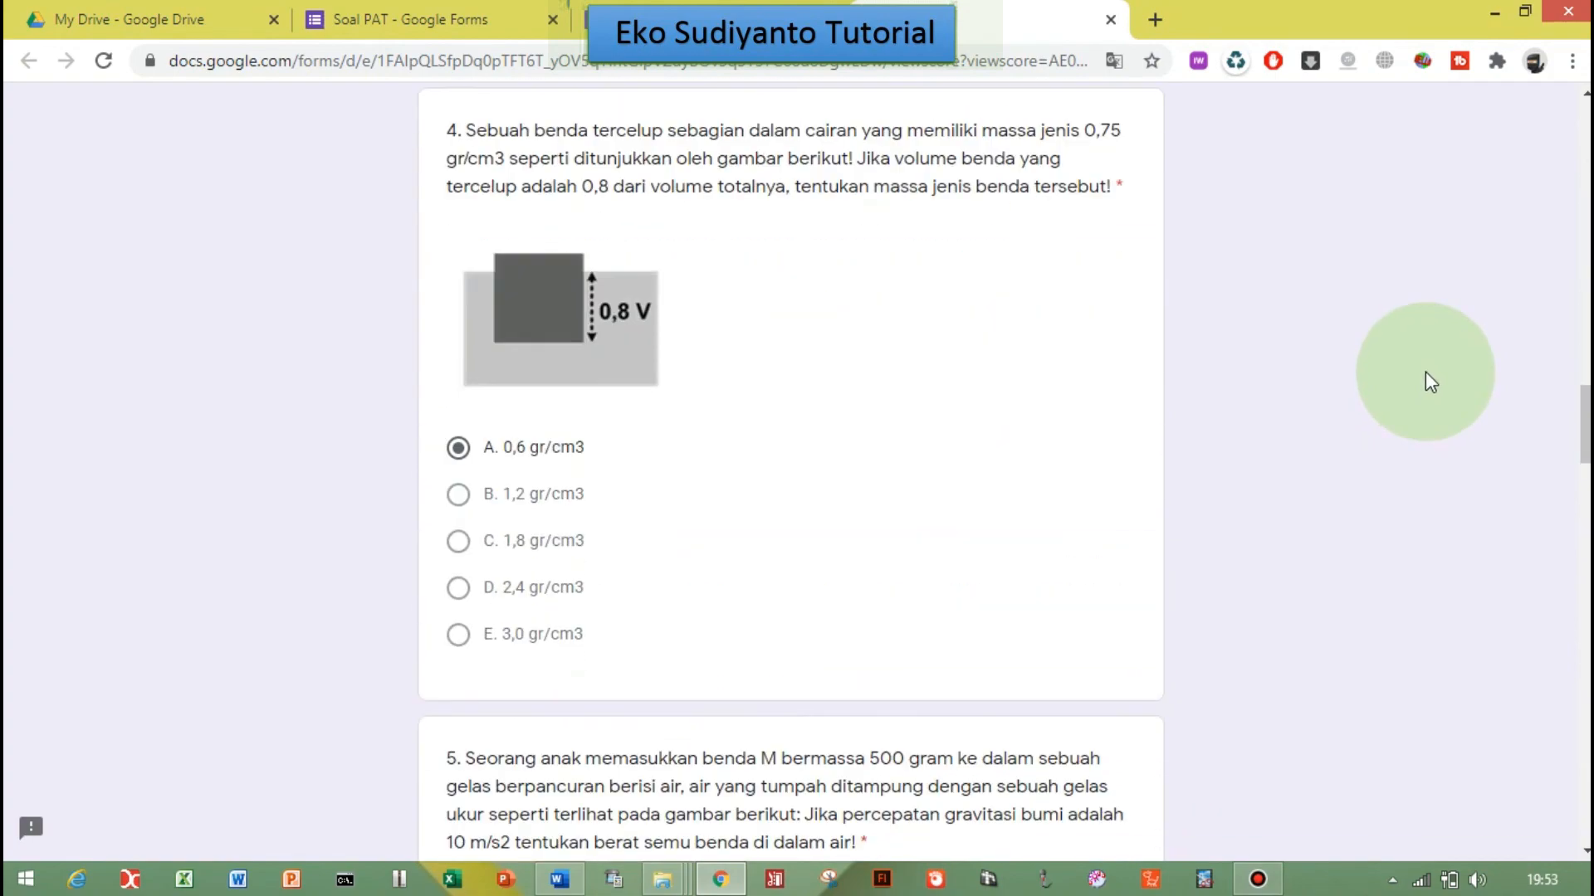
pyautogui.scroll(-20, 1427, 369)
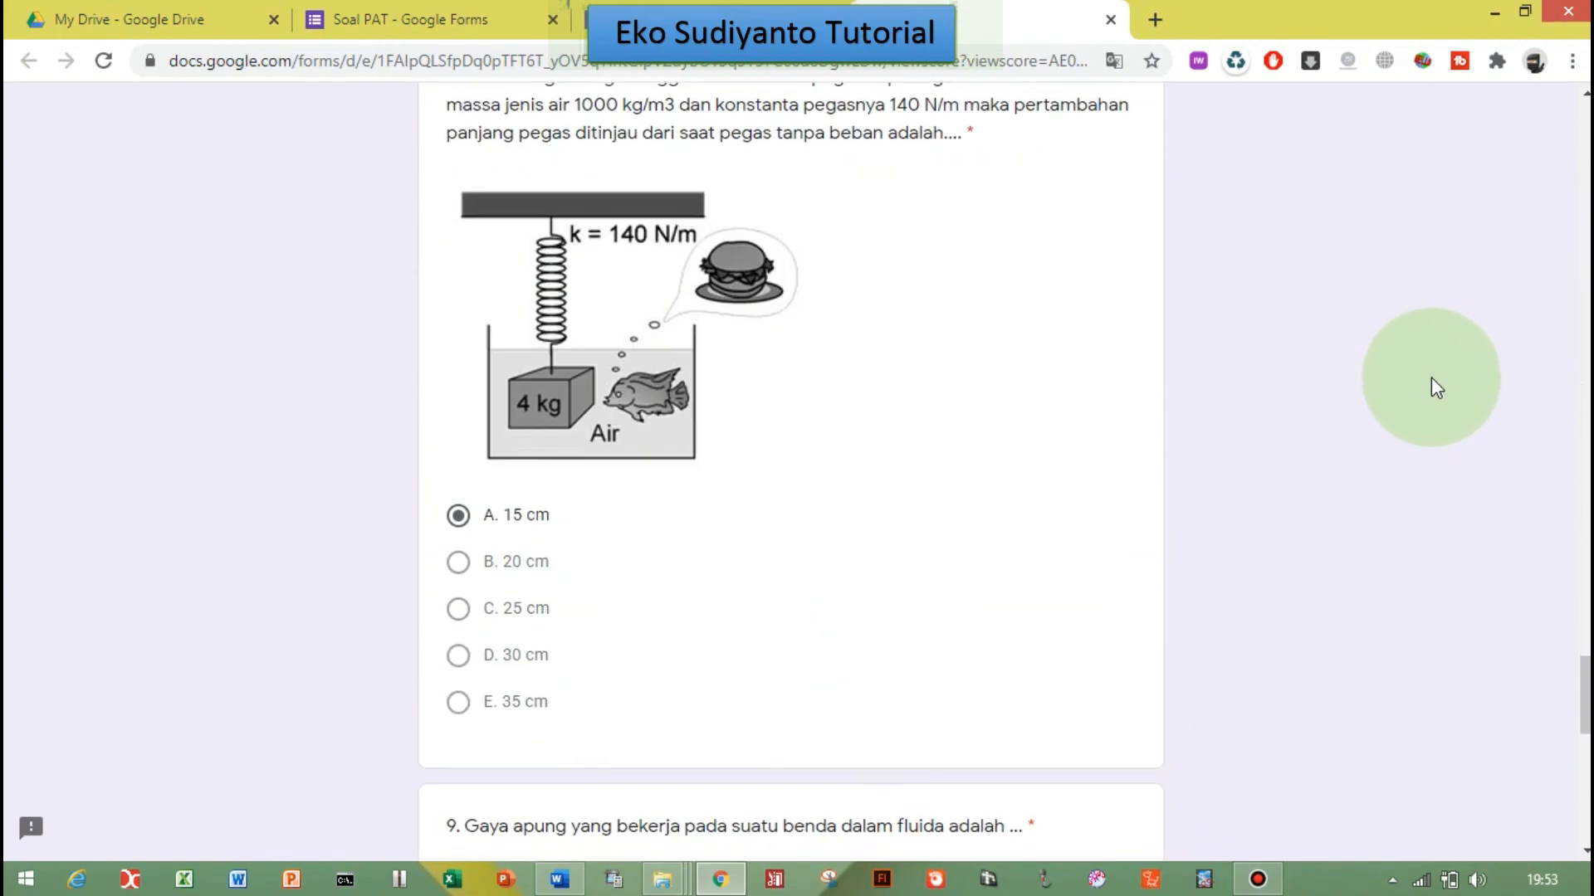
pyautogui.scroll(-2, 1440, 387)
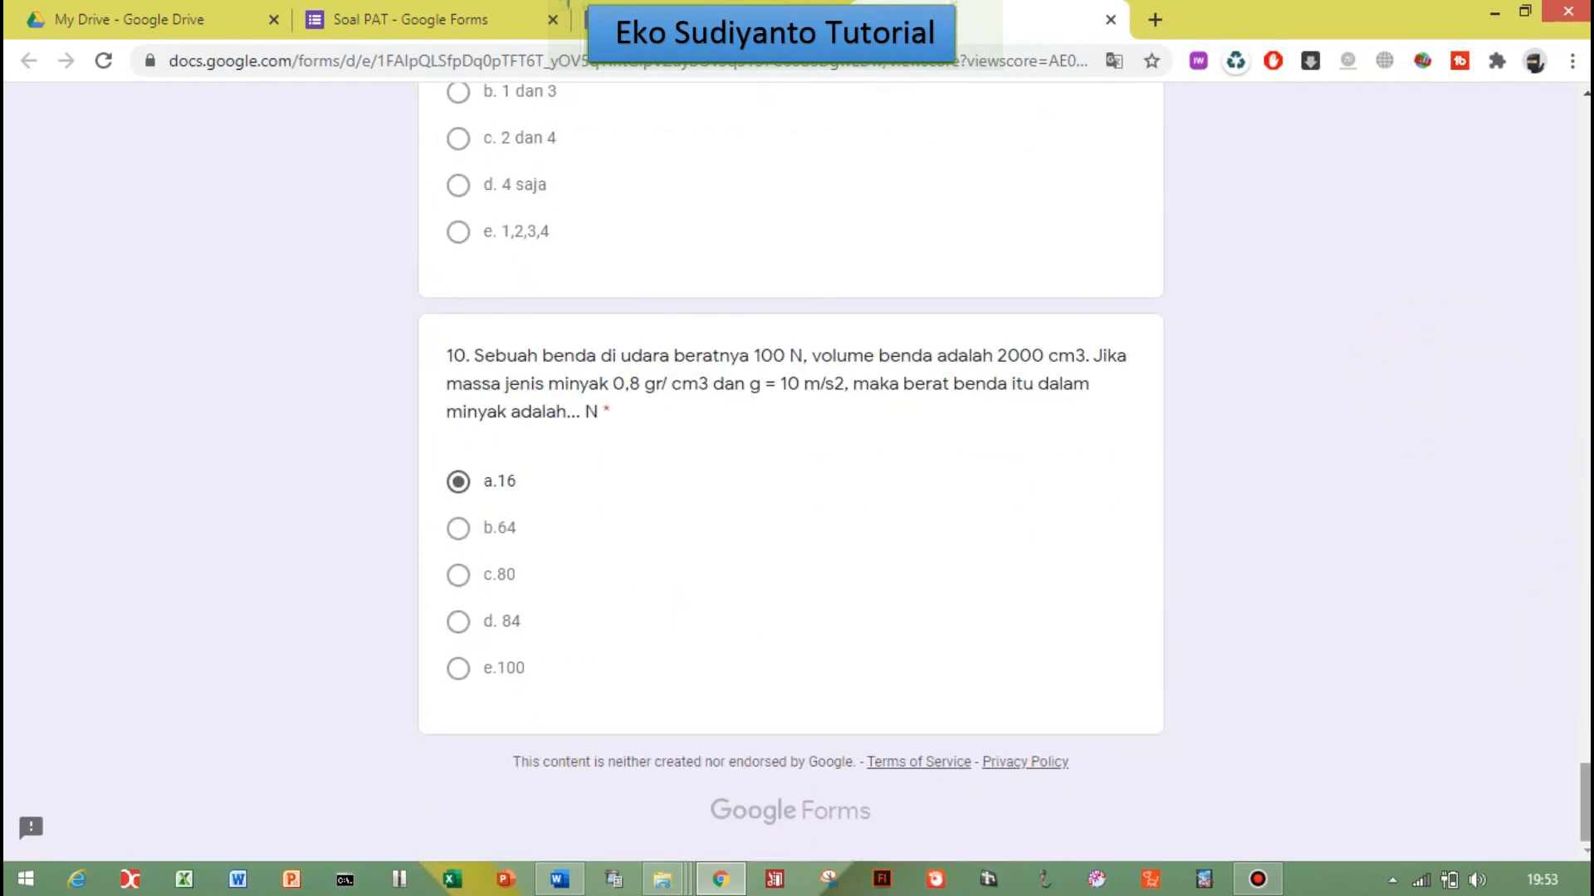